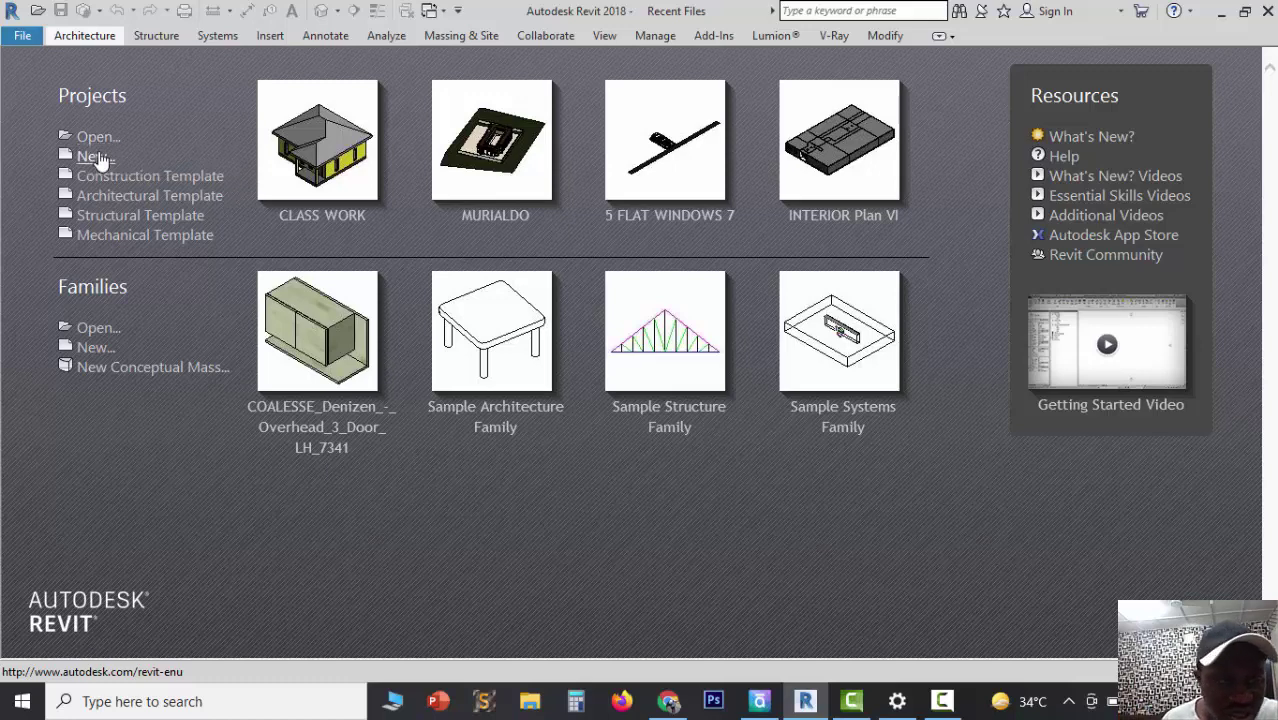
Step: Create a new project based on the Architectural Template
click(97, 157)
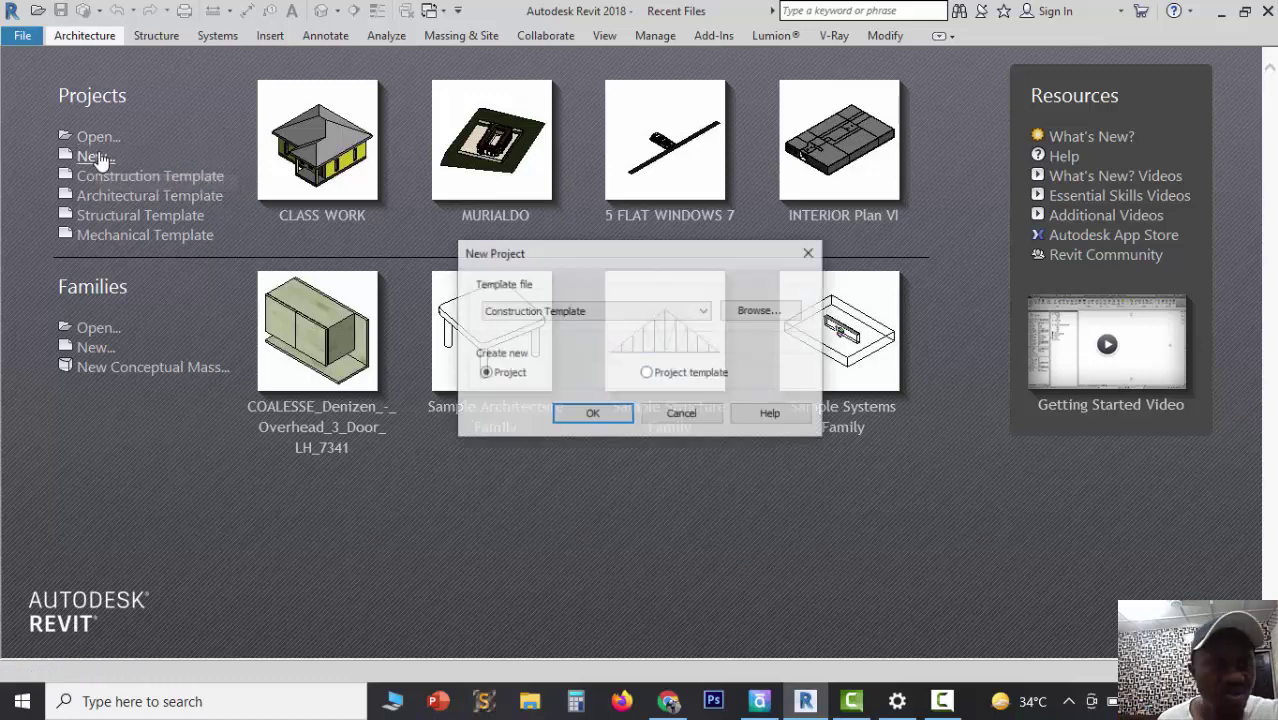
click(654, 308)
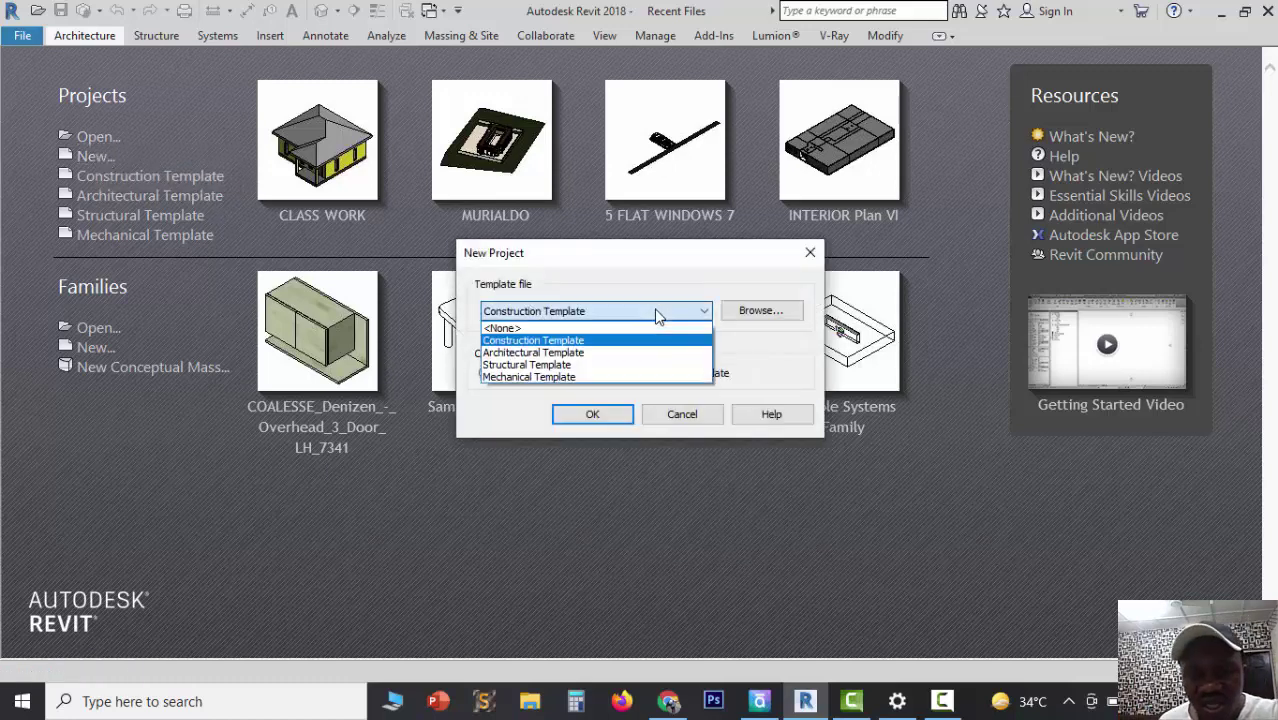
click(581, 311)
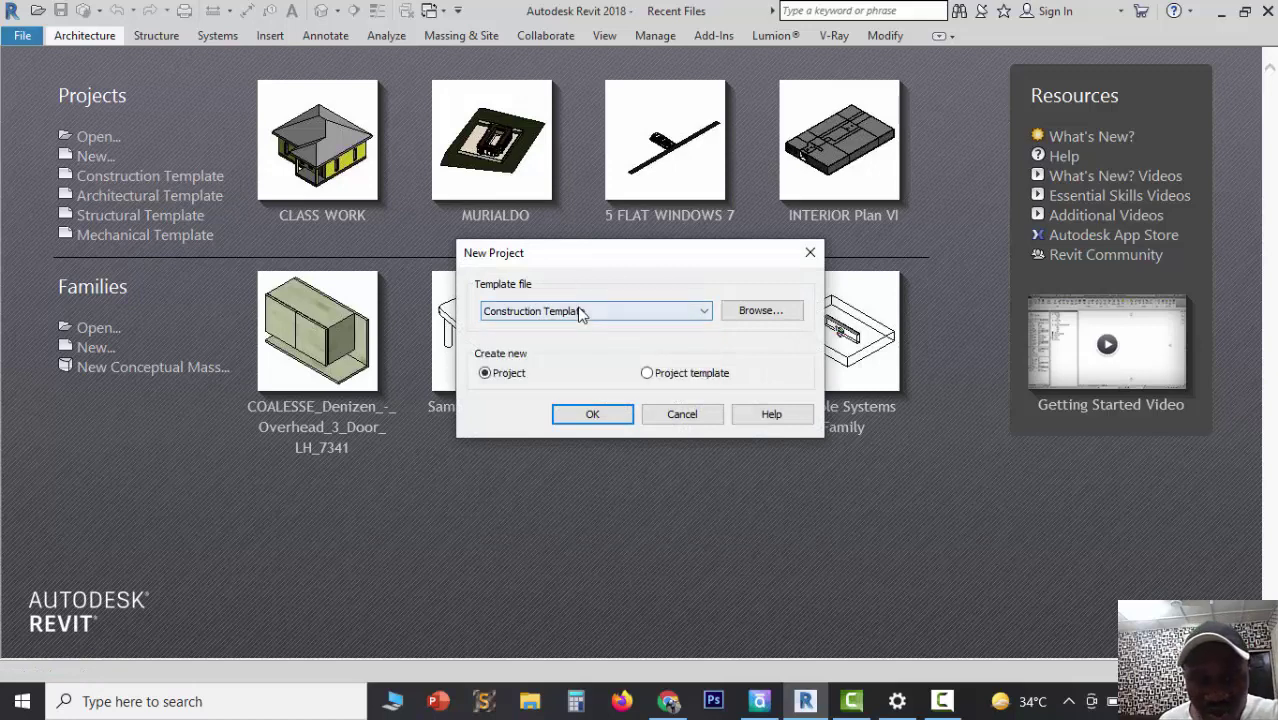
click(581, 311)
click(527, 352)
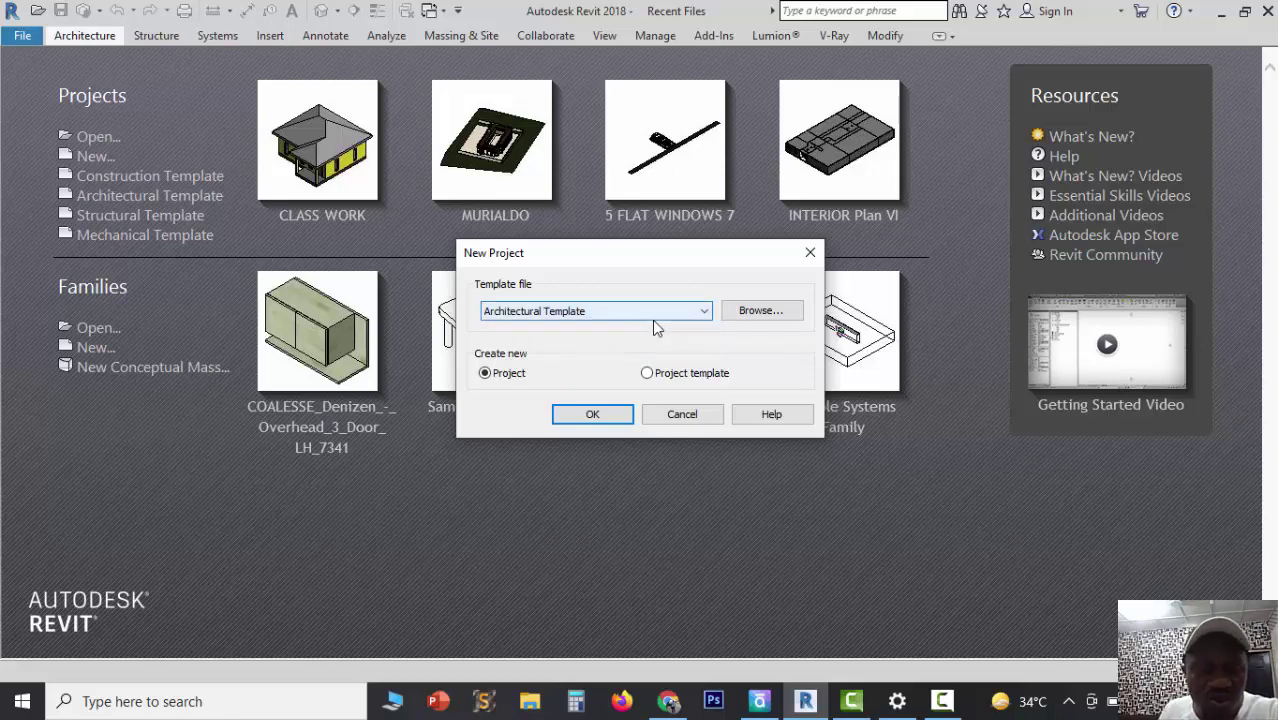
click(590, 414)
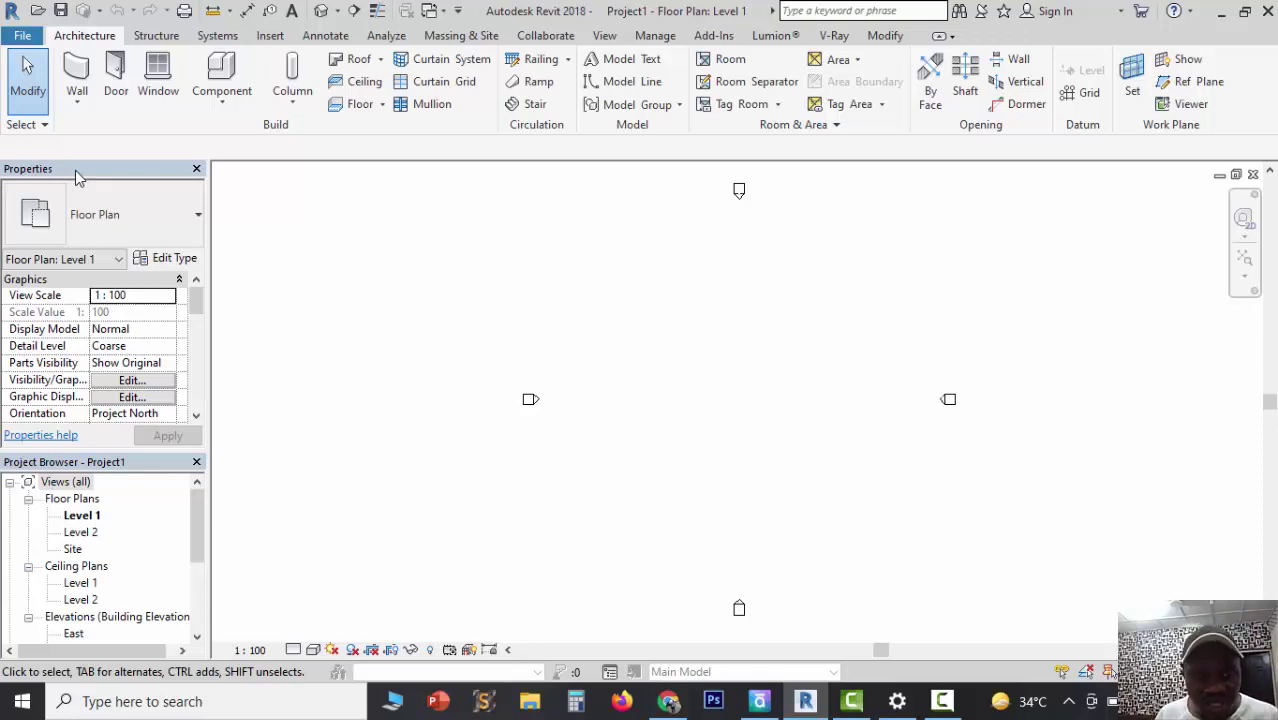
Step: Close the Properties palette and the Project Browser
click(197, 169)
click(195, 169)
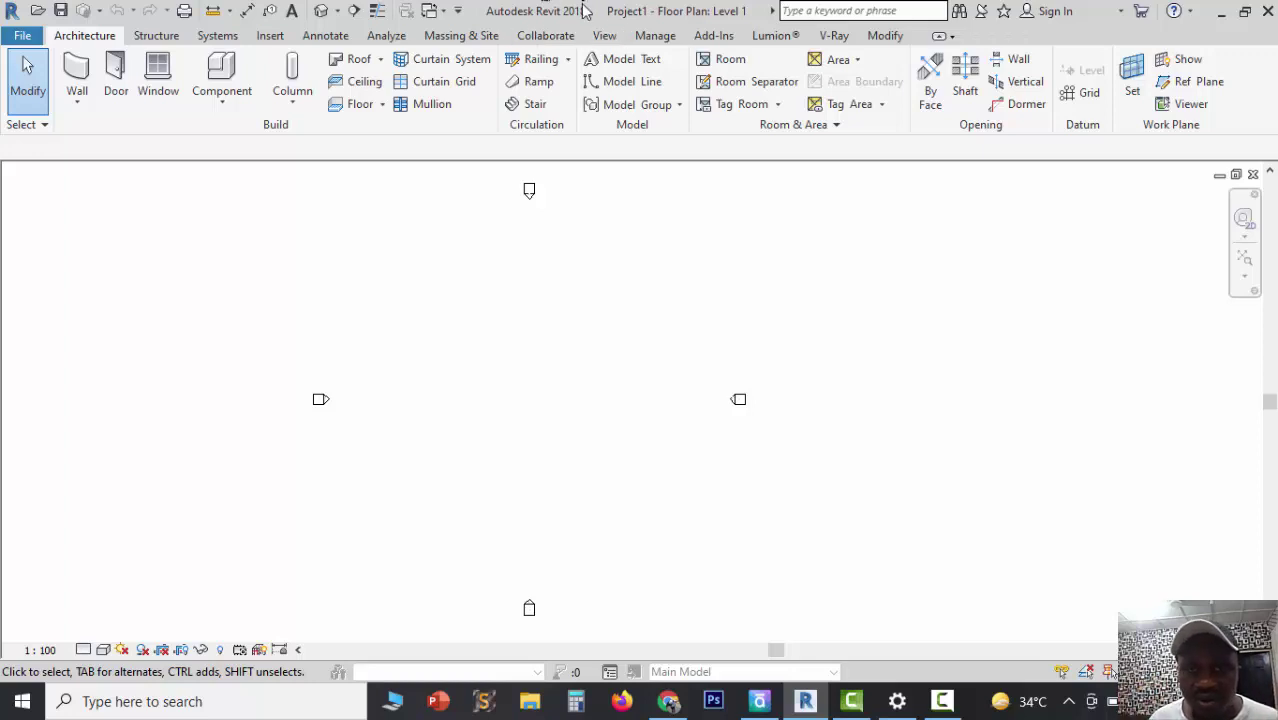
Step: Restore the Project Browser and the Properties palette through the user interface display options
click(606, 36)
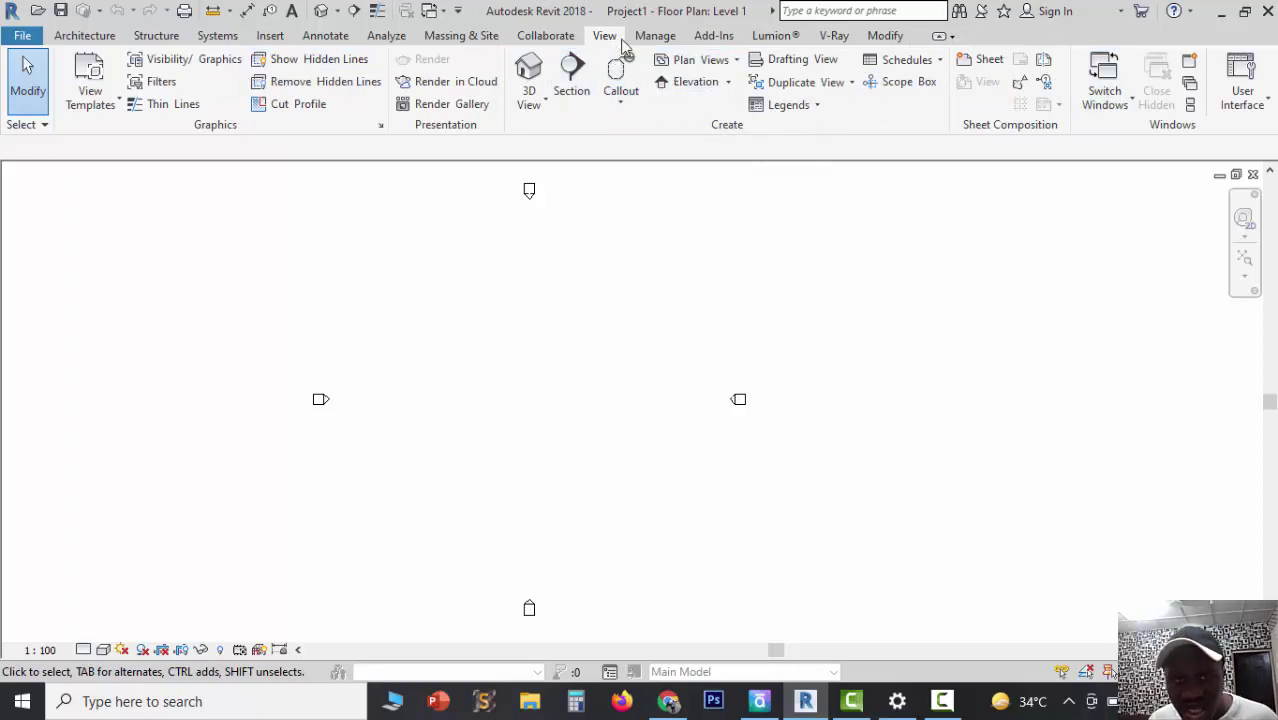
click(884, 36)
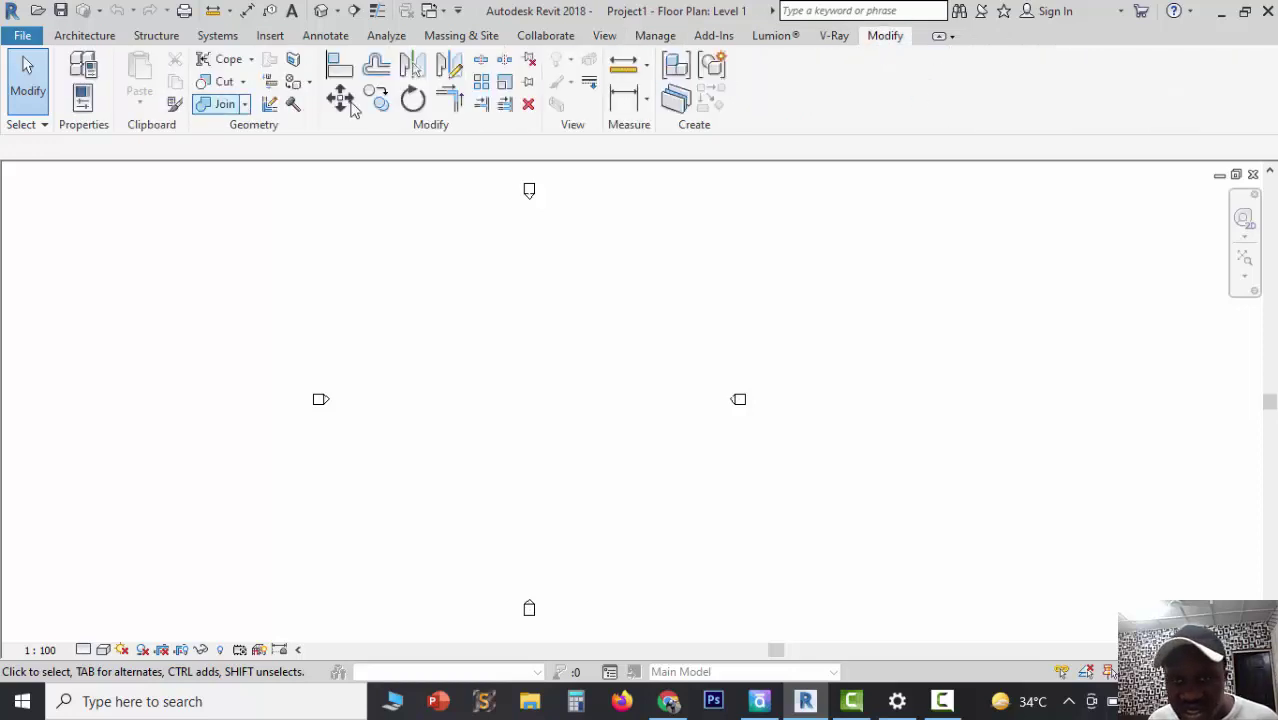
click(604, 36)
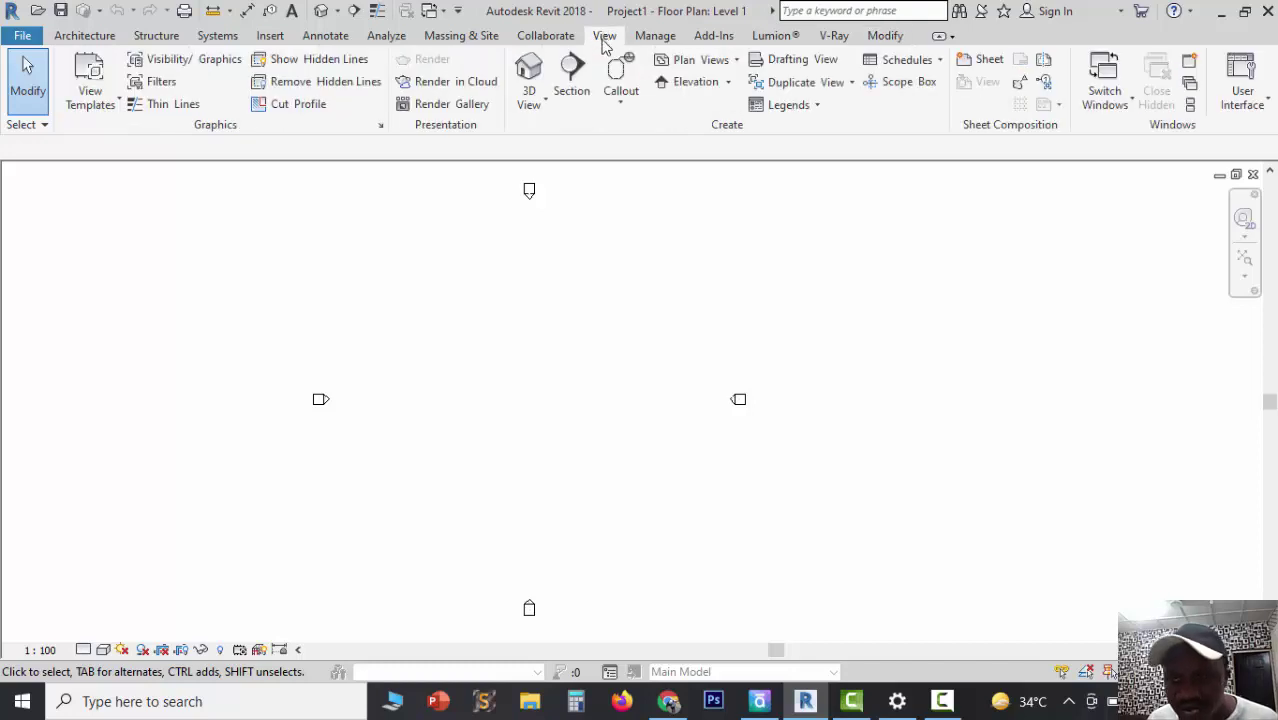
click(1266, 105)
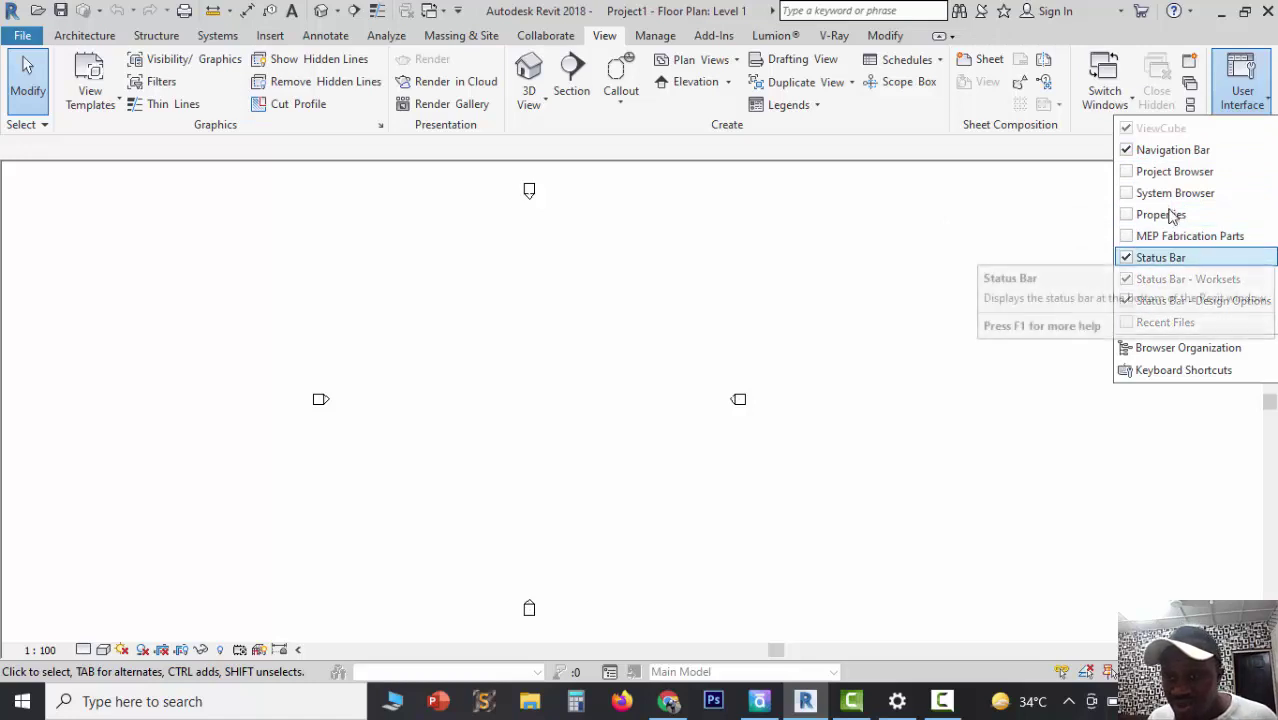
click(1129, 174)
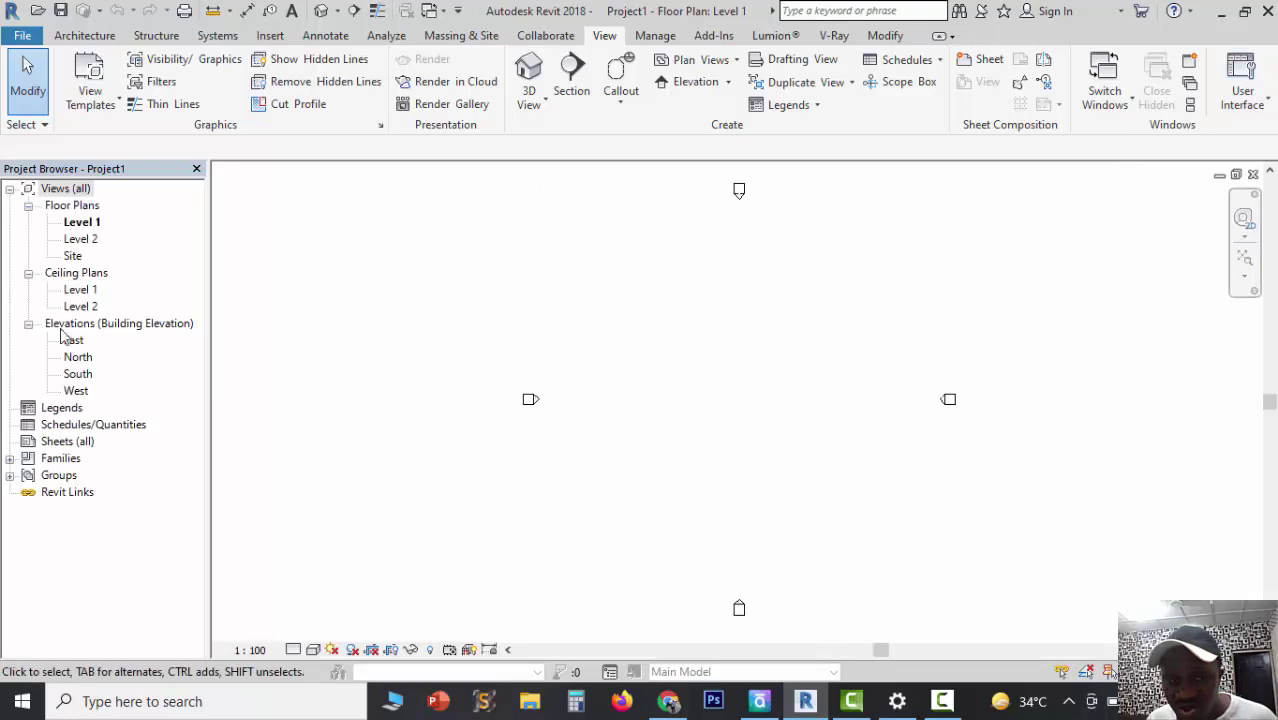
click(1266, 108)
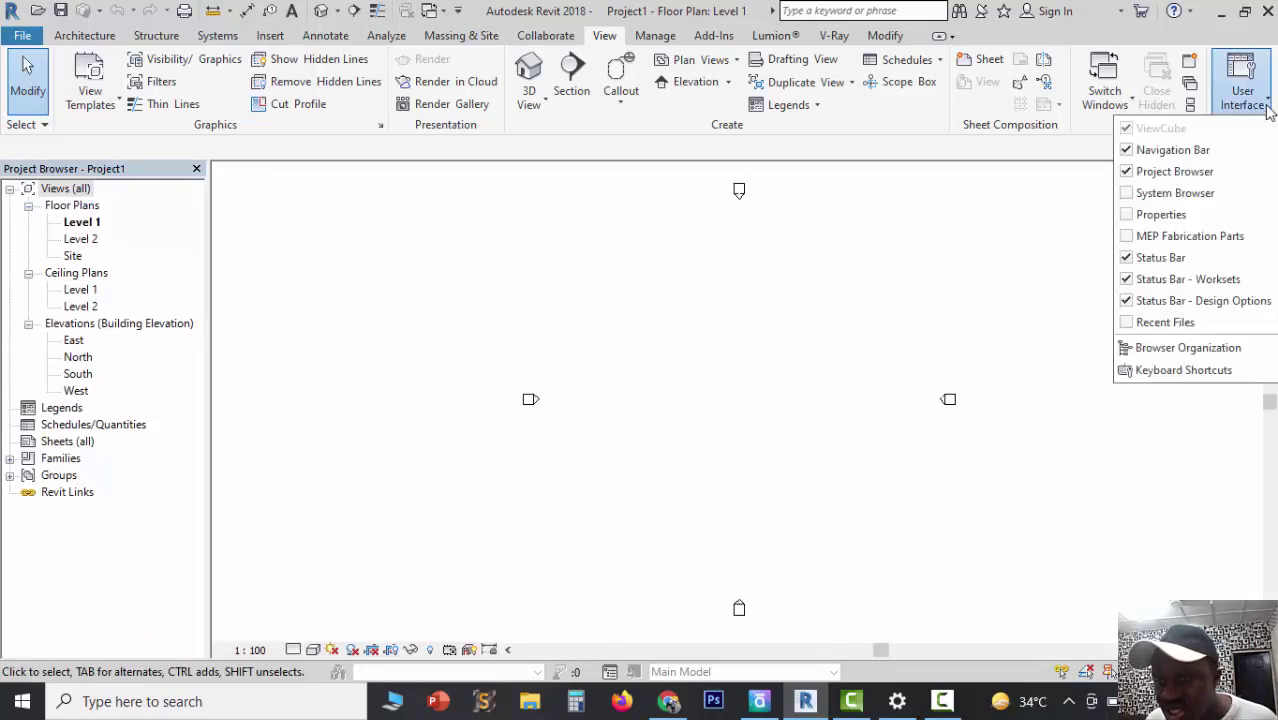
click(1130, 216)
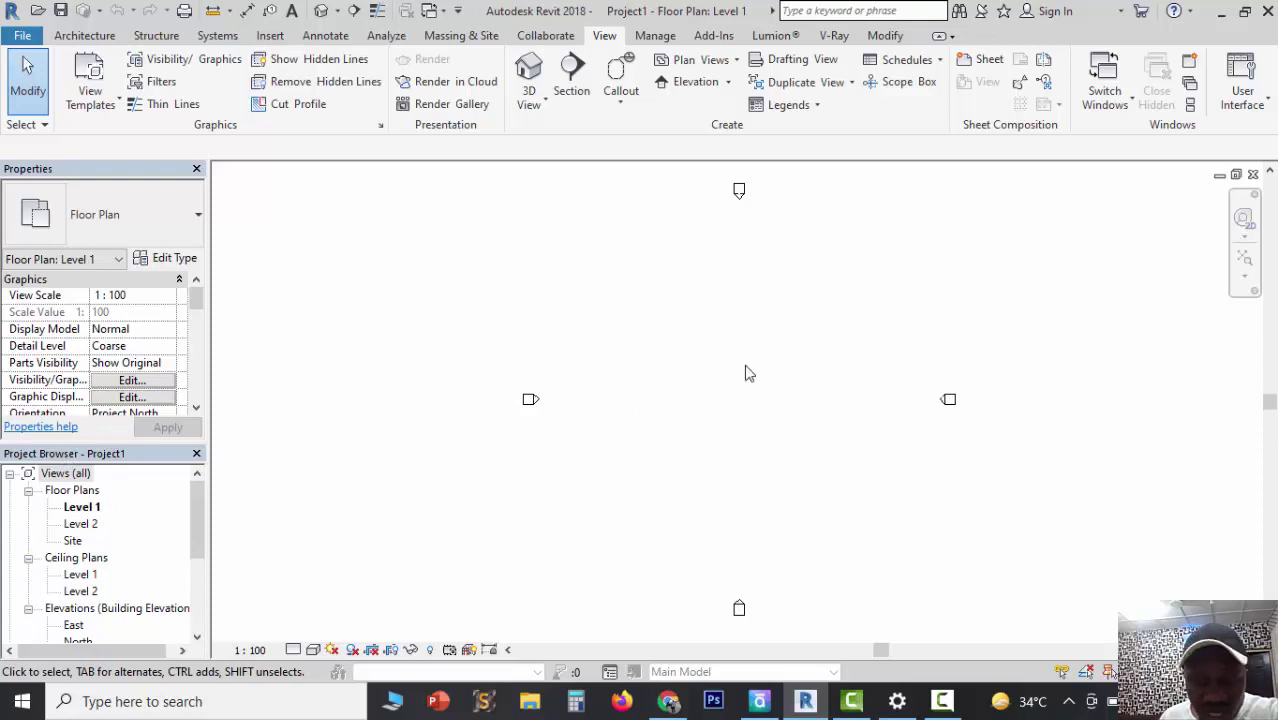
Step: Switch between the Level 2 and Level 1 floor plans to compare them, ending on Level 2
double_click(94, 524)
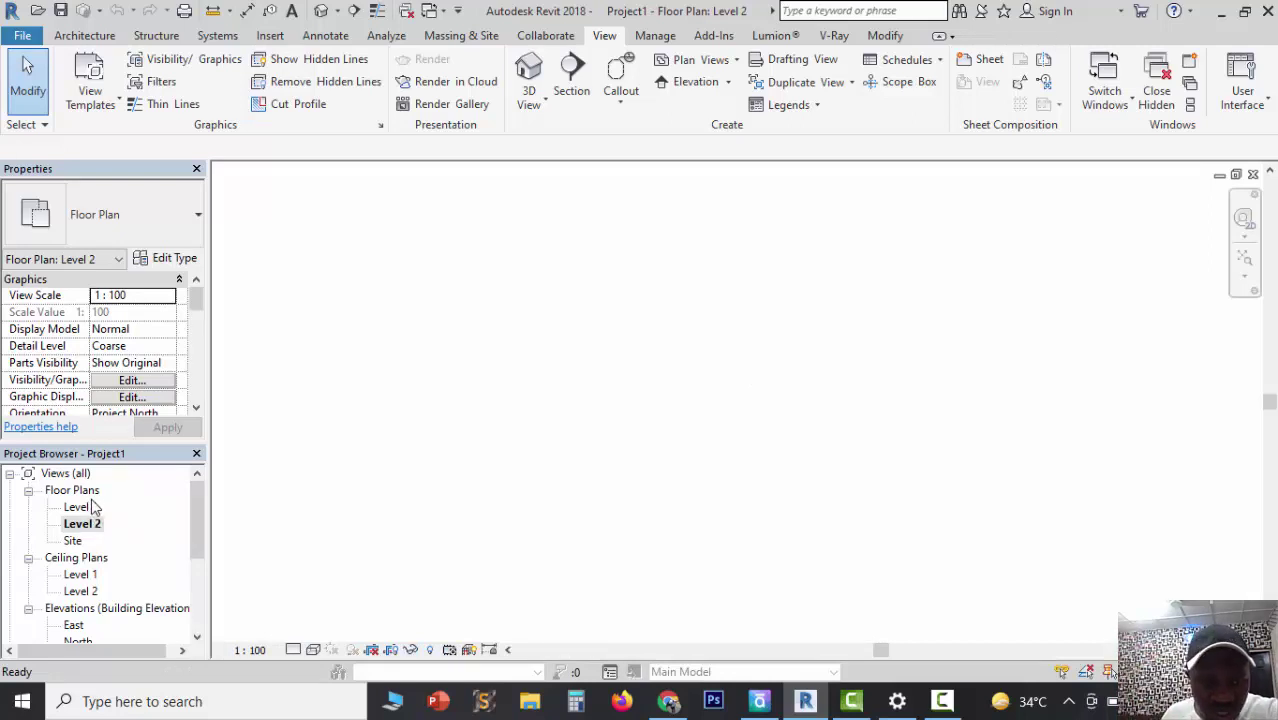
double_click(80, 508)
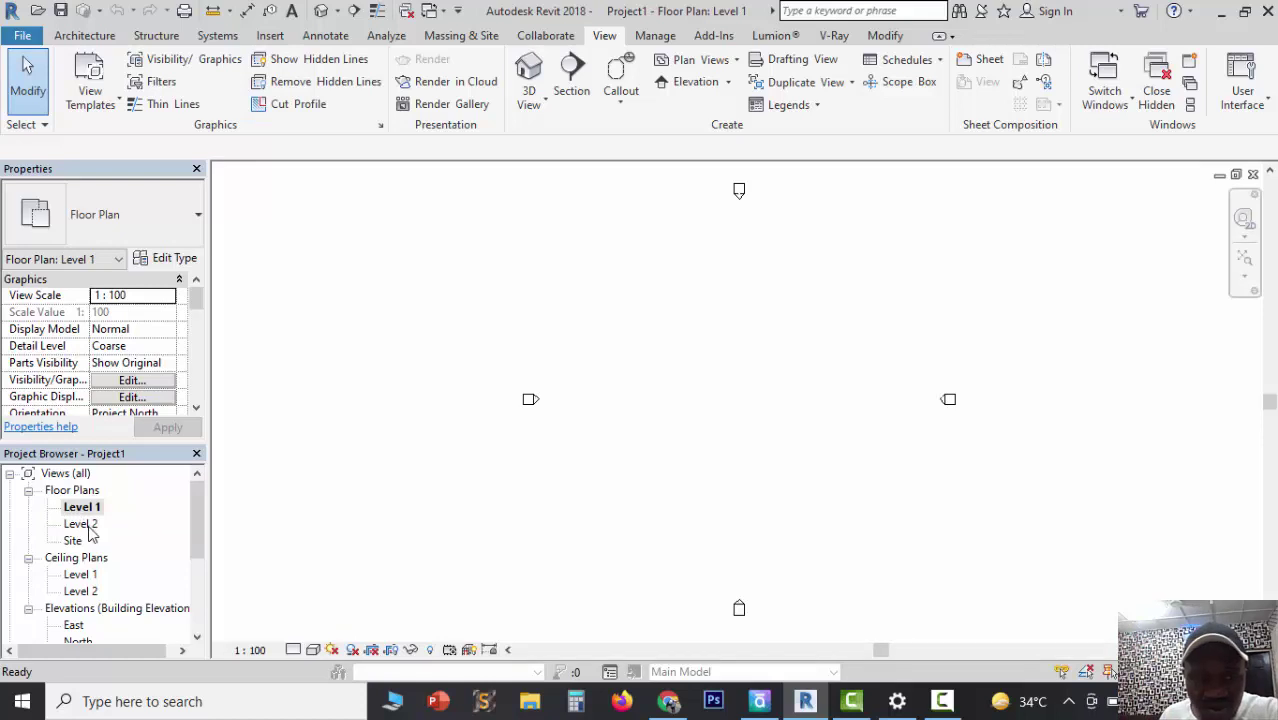
double_click(87, 529)
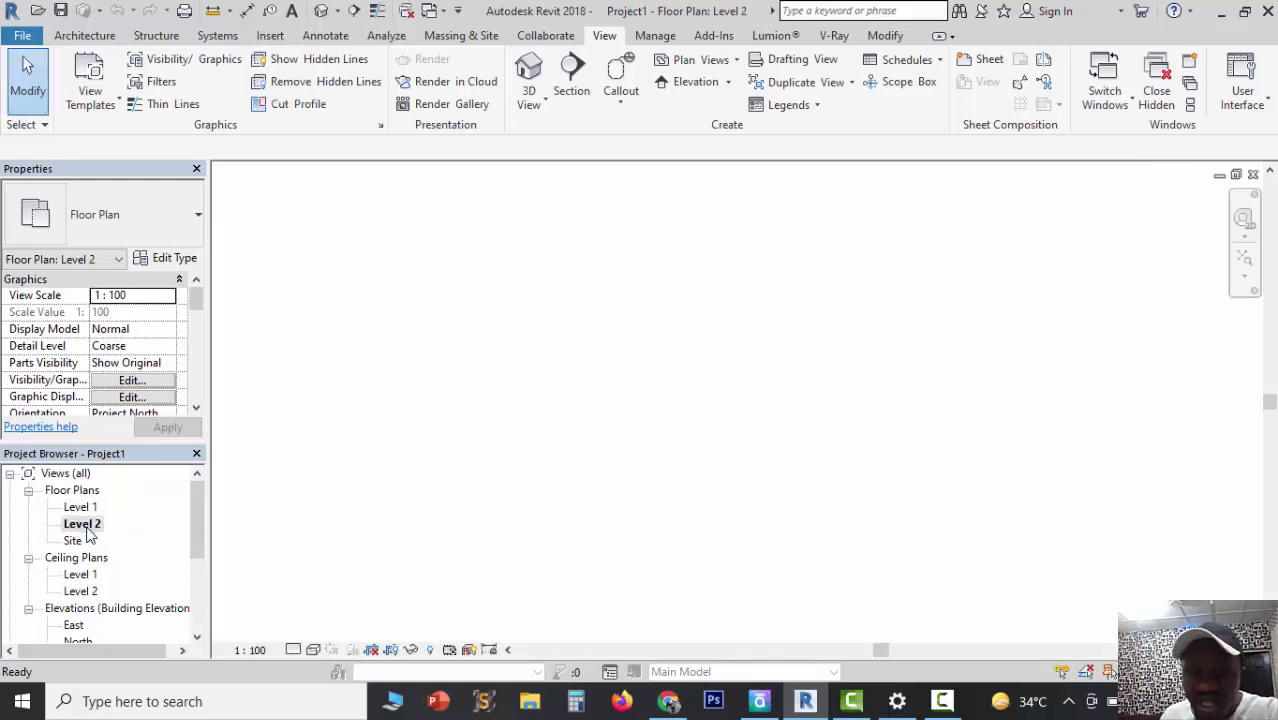
scroll(104, 525, down, 1)
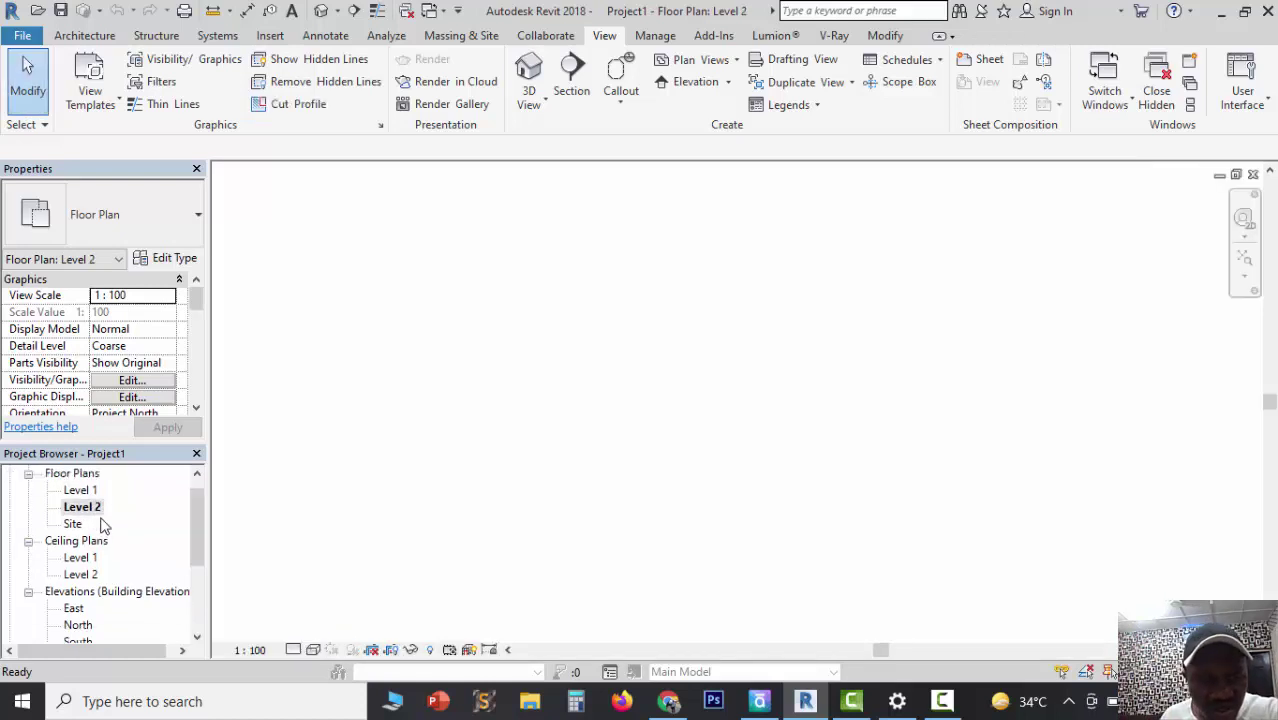
scroll(104, 525, up, 1)
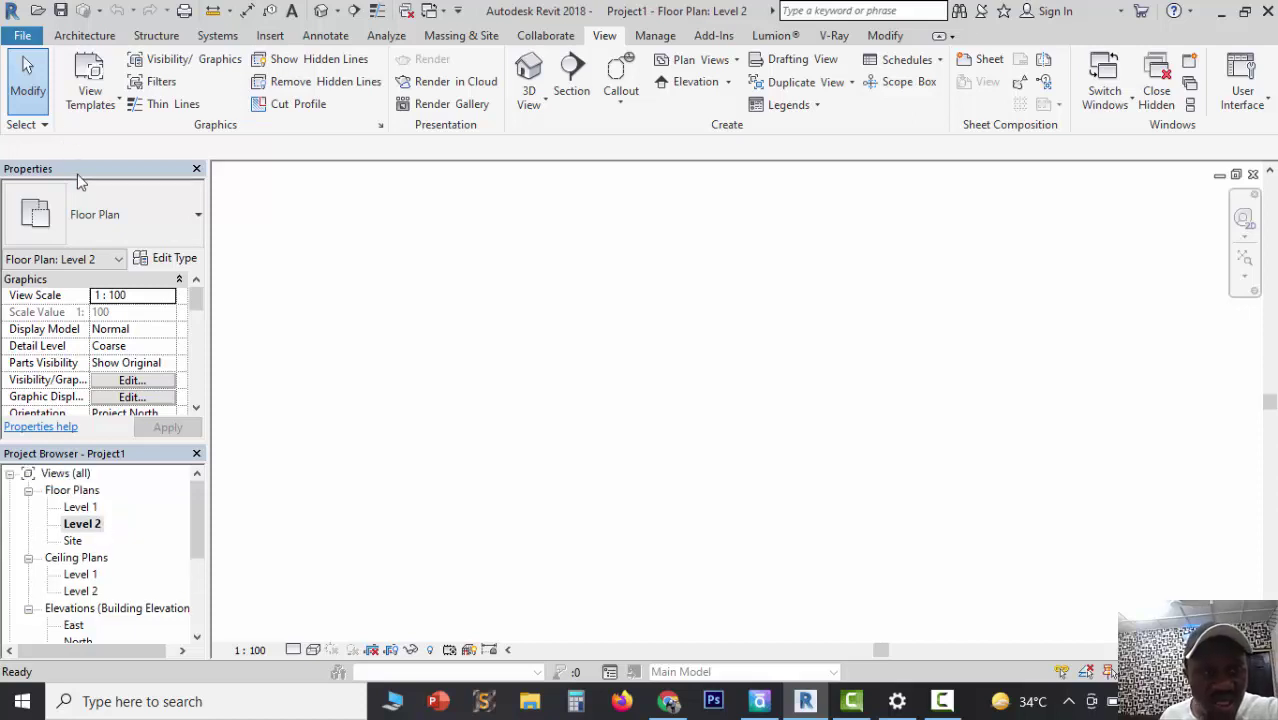
Step: On the Level 1 floor plan, draw a closed rectangle of four Generic - 200mm walls, about 20000 mm wide, between the elevation markers
click(96, 38)
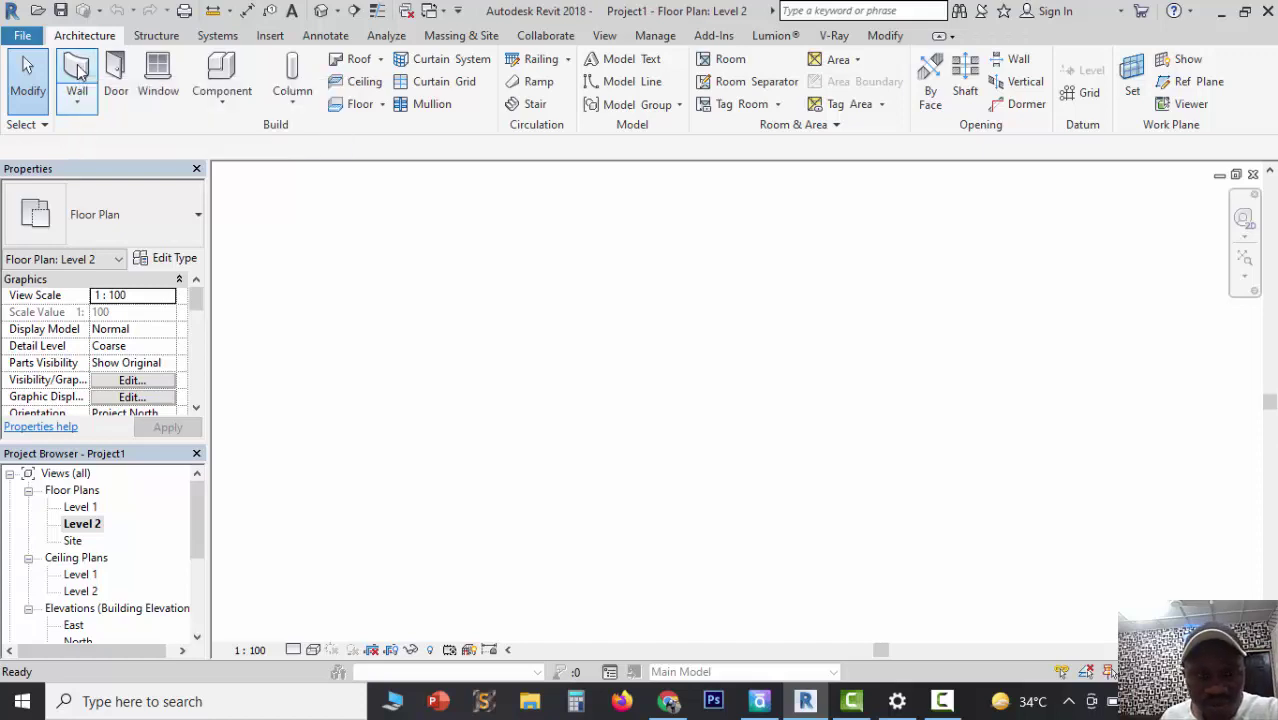
click(80, 70)
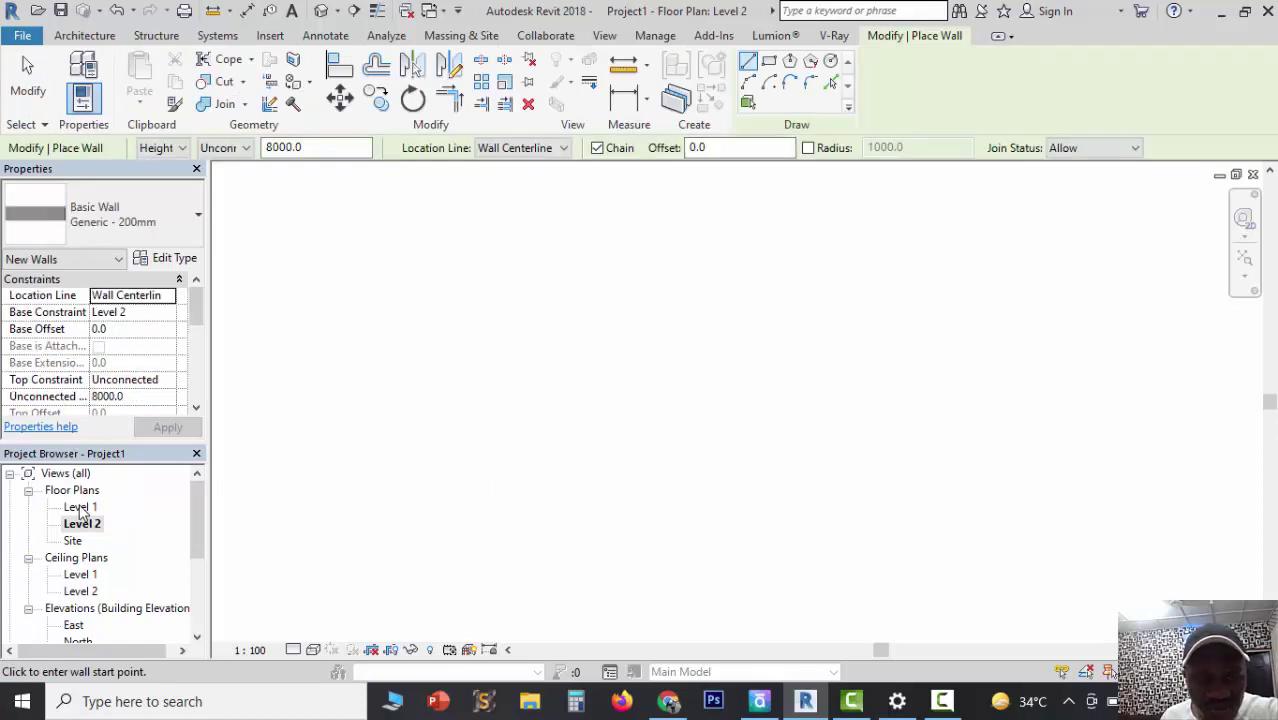
double_click(80, 507)
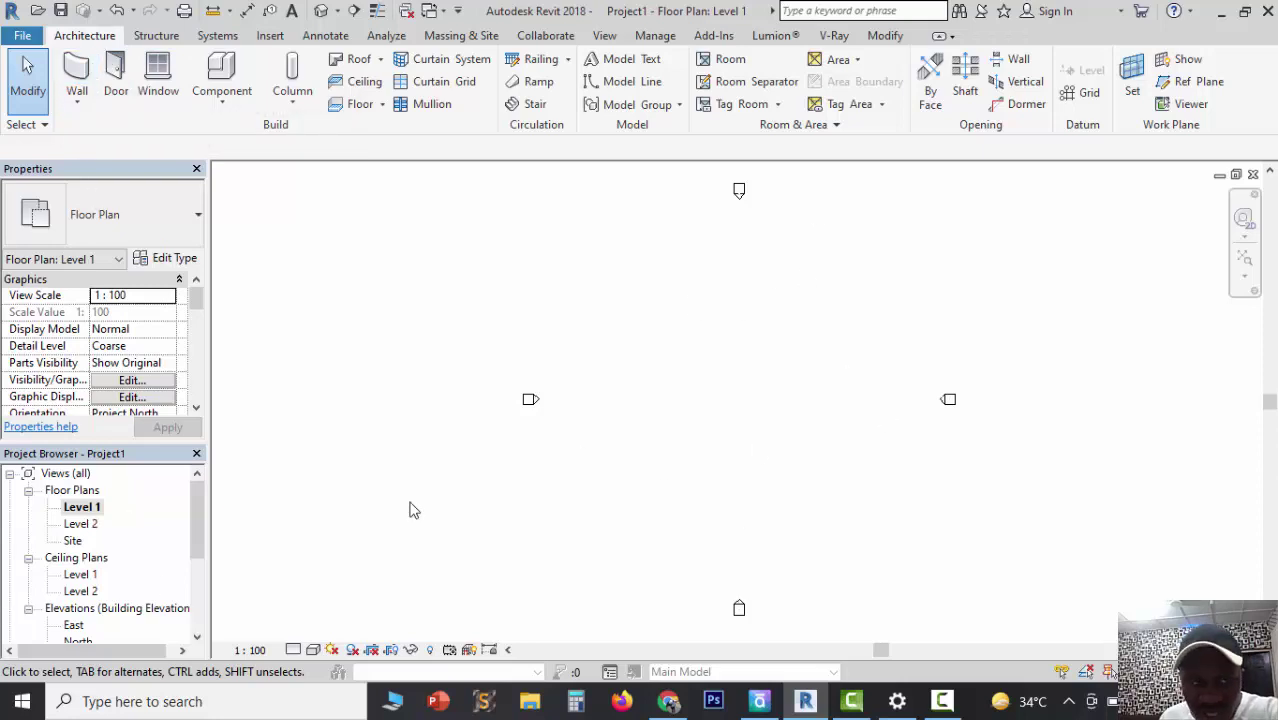
click(77, 72)
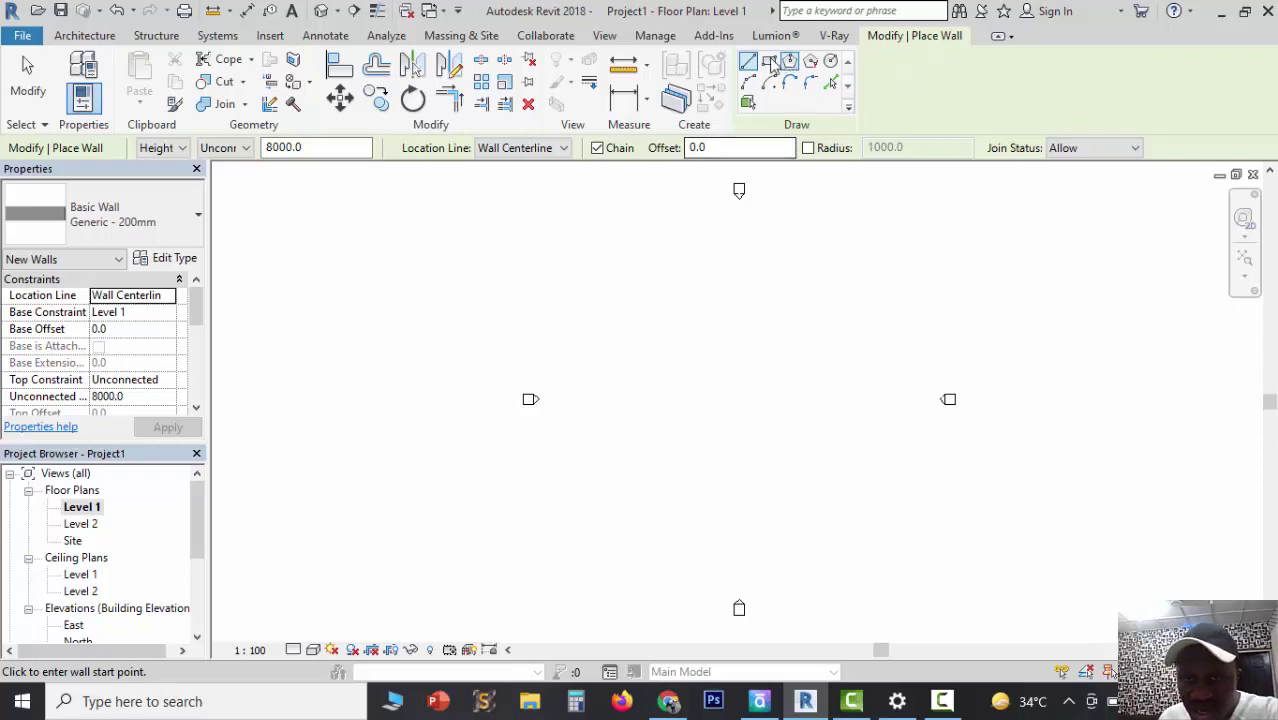
click(589, 311)
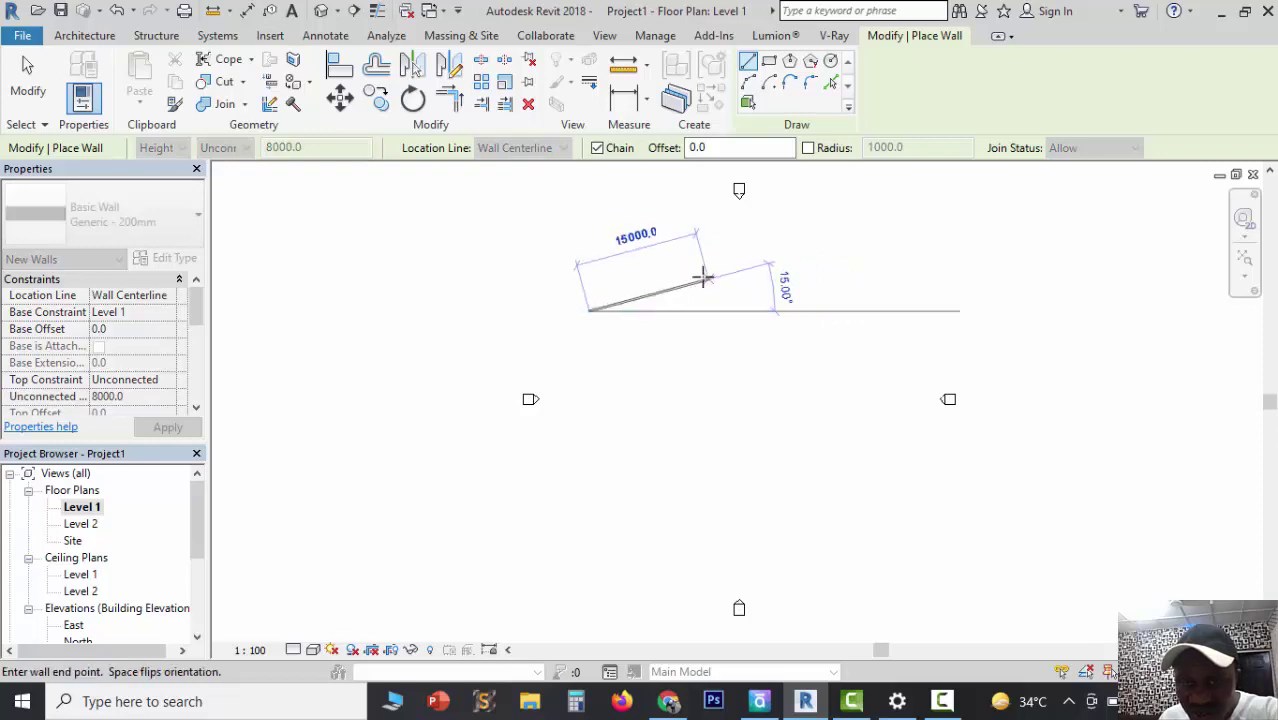
click(754, 311)
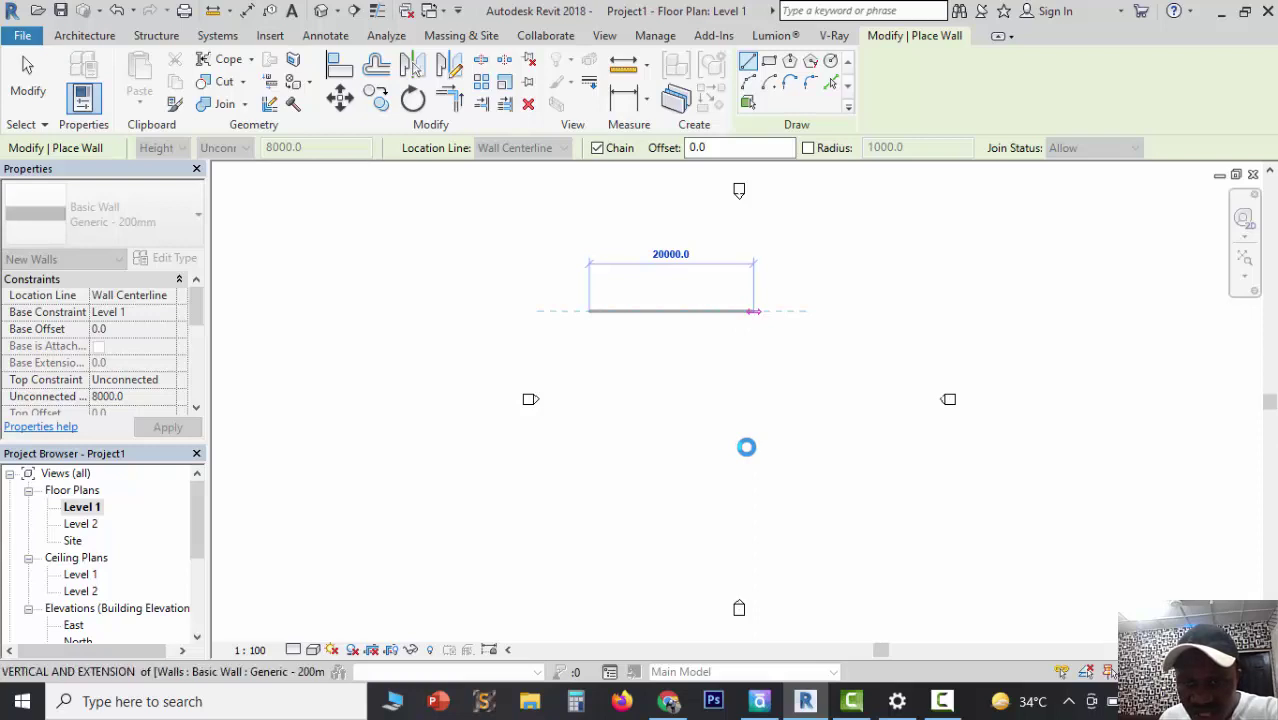
click(600, 447)
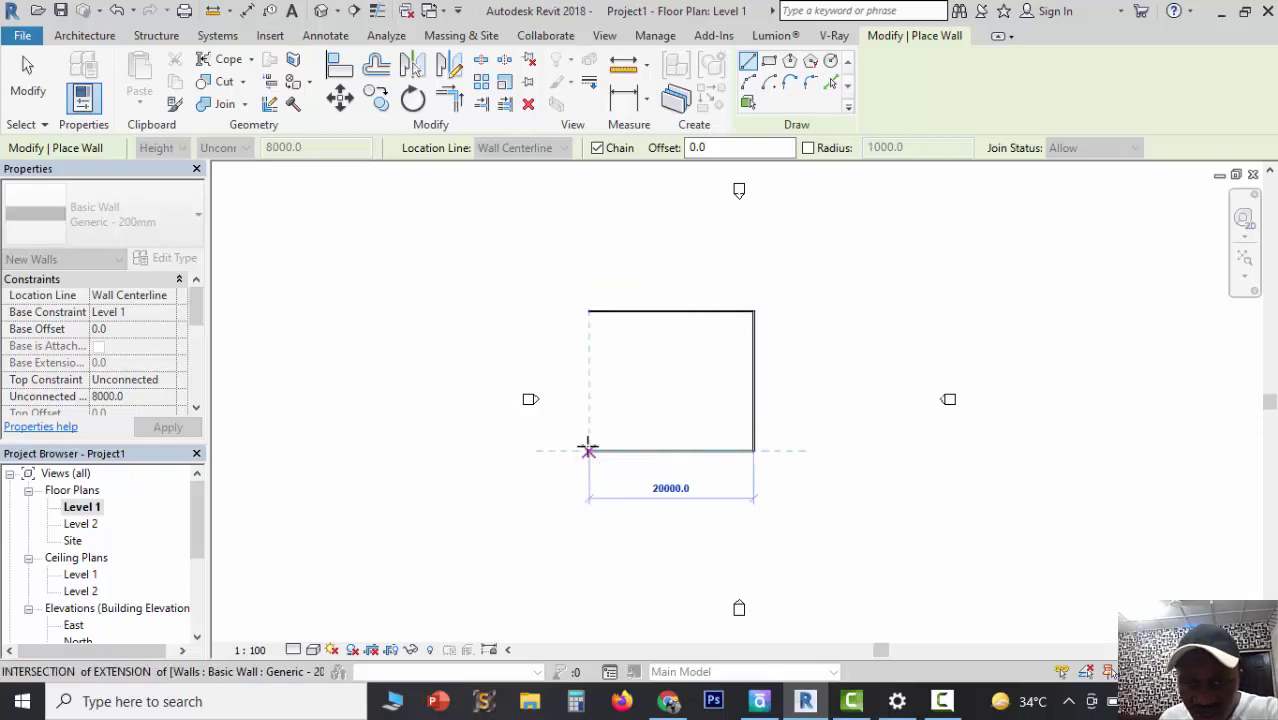
click(588, 450)
click(588, 311)
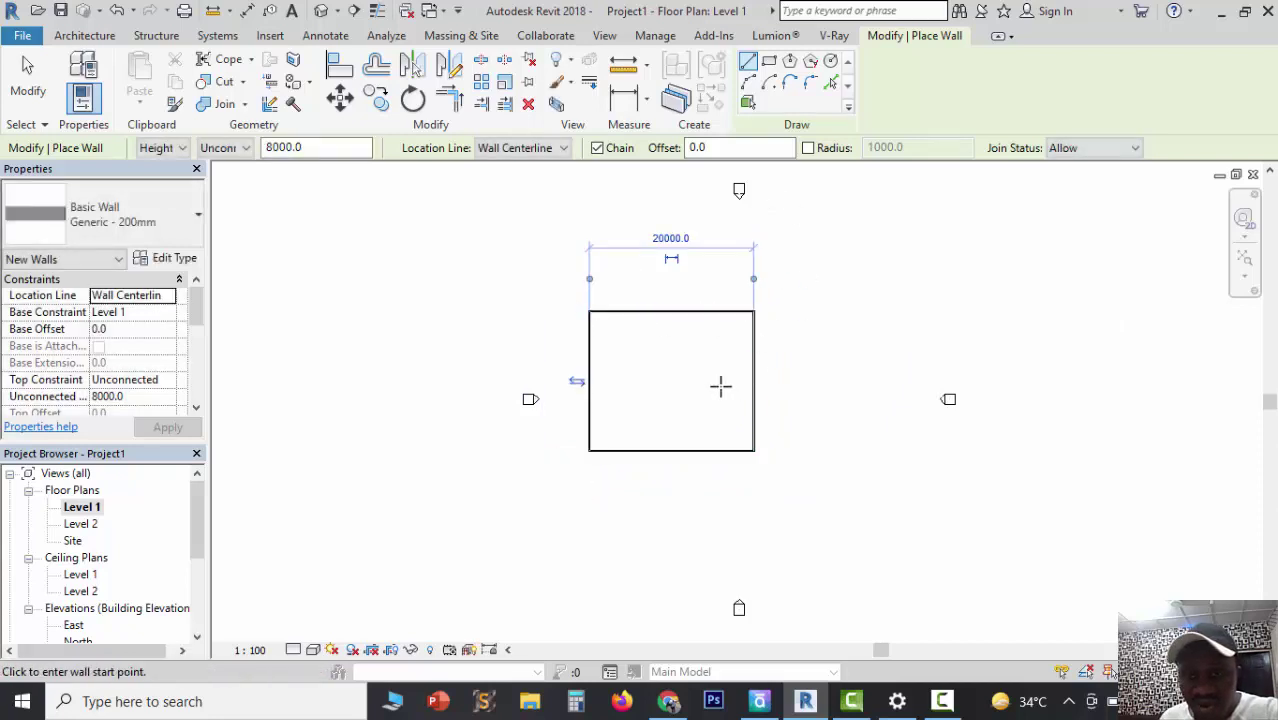
Step: Draw a chain of four walls overlapping the rectangle's lower-right corner, with a right wall about 15000 mm and a left wall about 20000 mm long
click(669, 384)
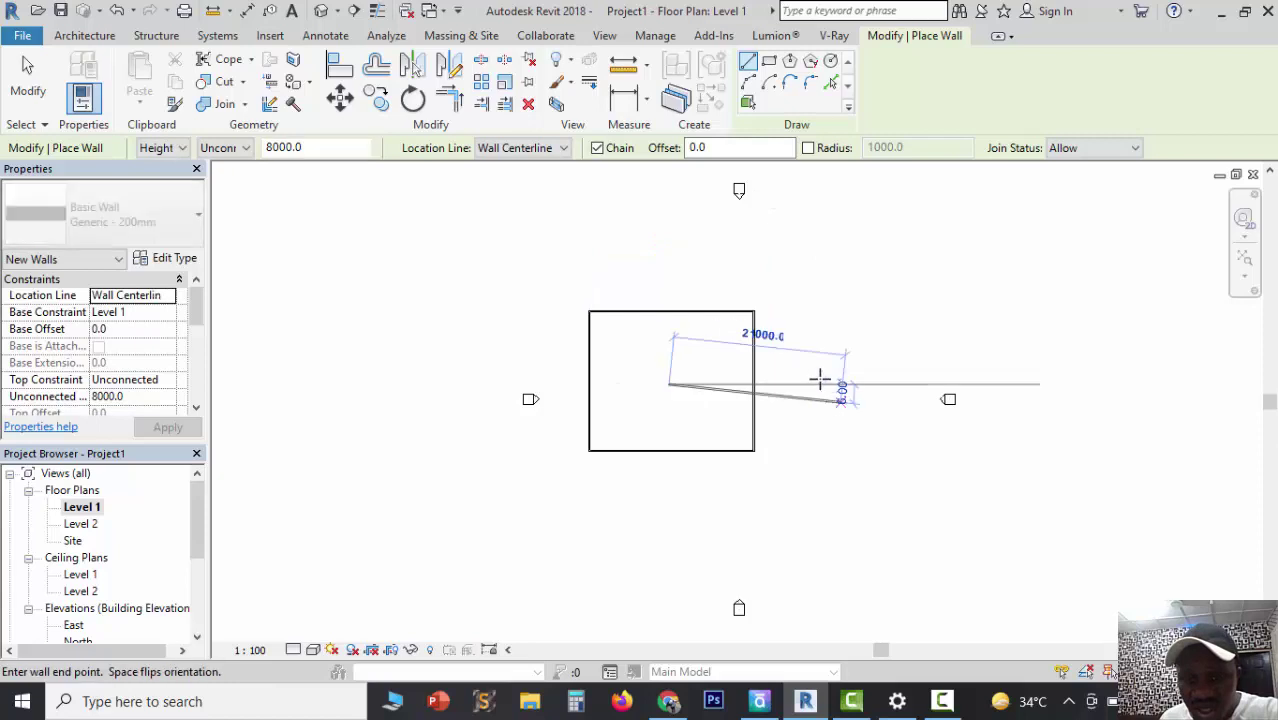
click(808, 490)
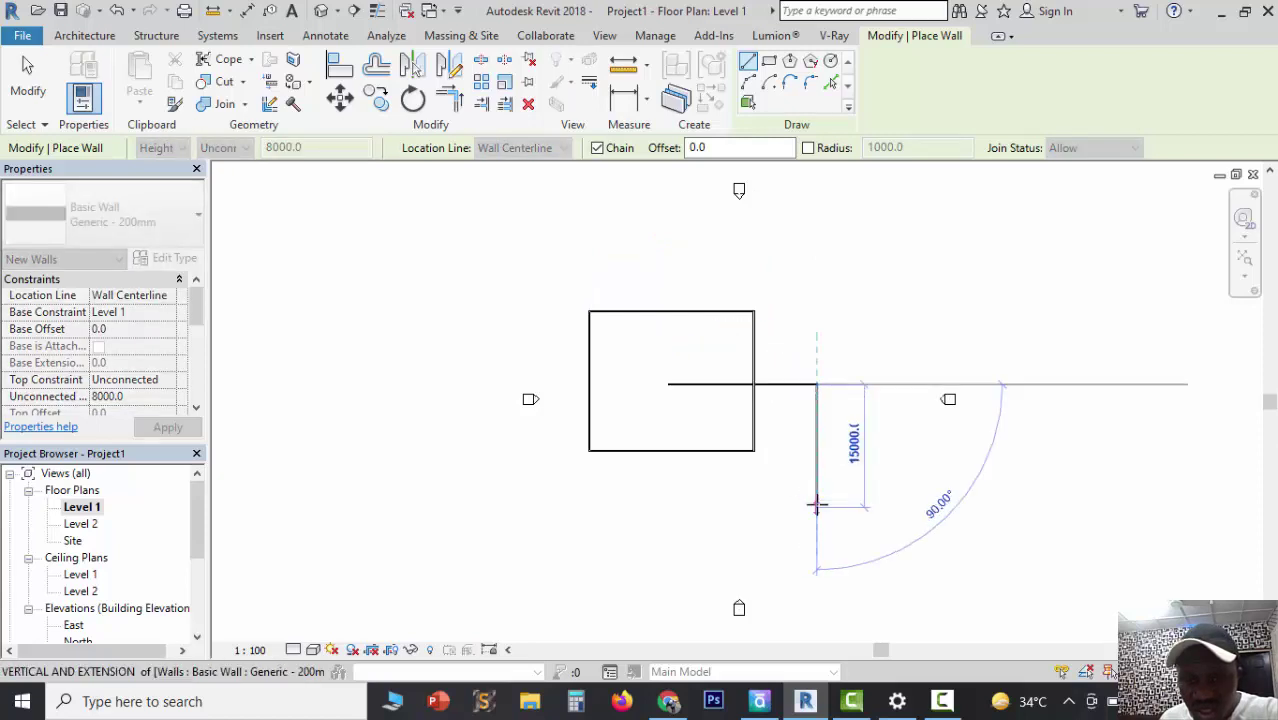
click(816, 506)
click(685, 507)
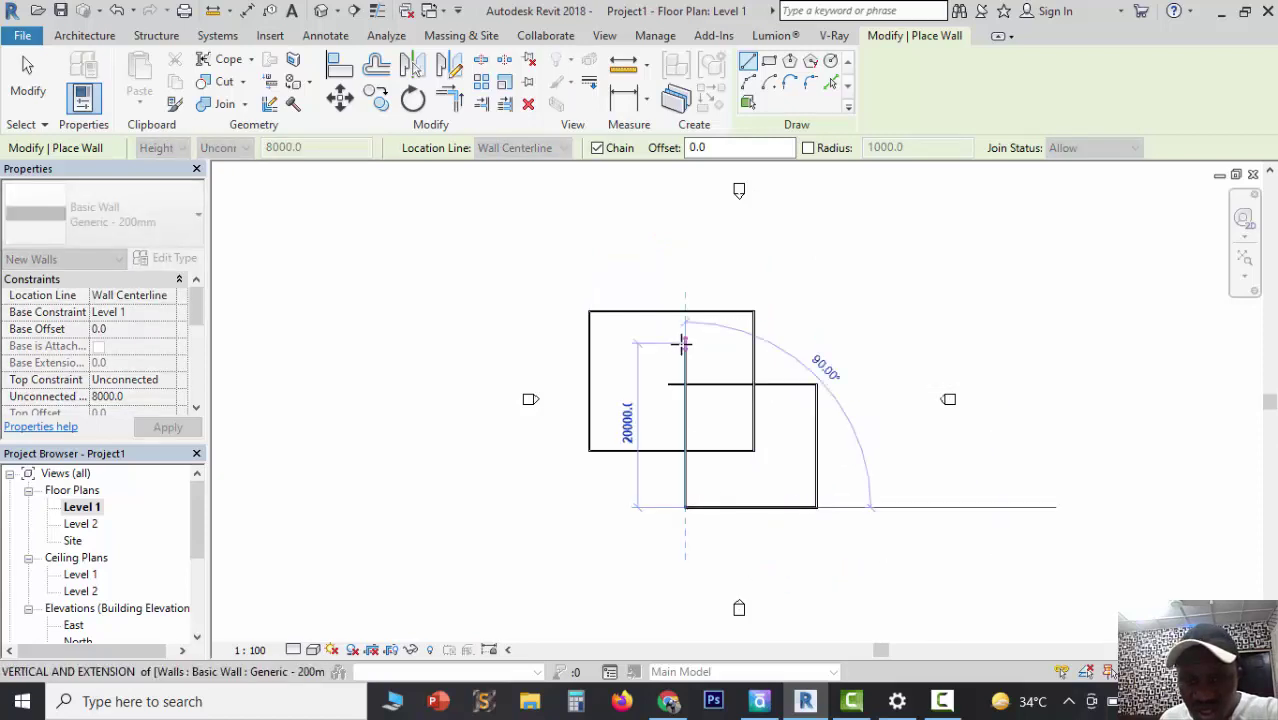
click(685, 343)
key(Escape)
key(Escape)
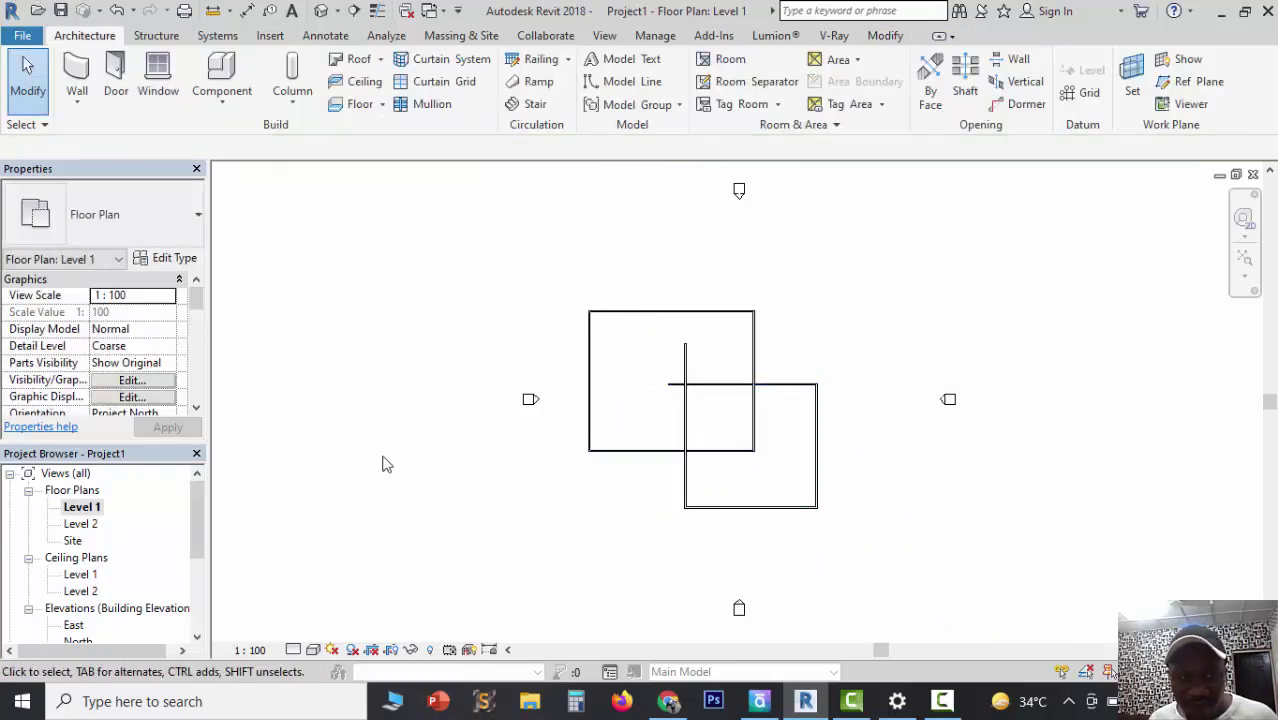
Step: Open the South building elevation to view the walls against the levels
scroll(60, 545, down, 5)
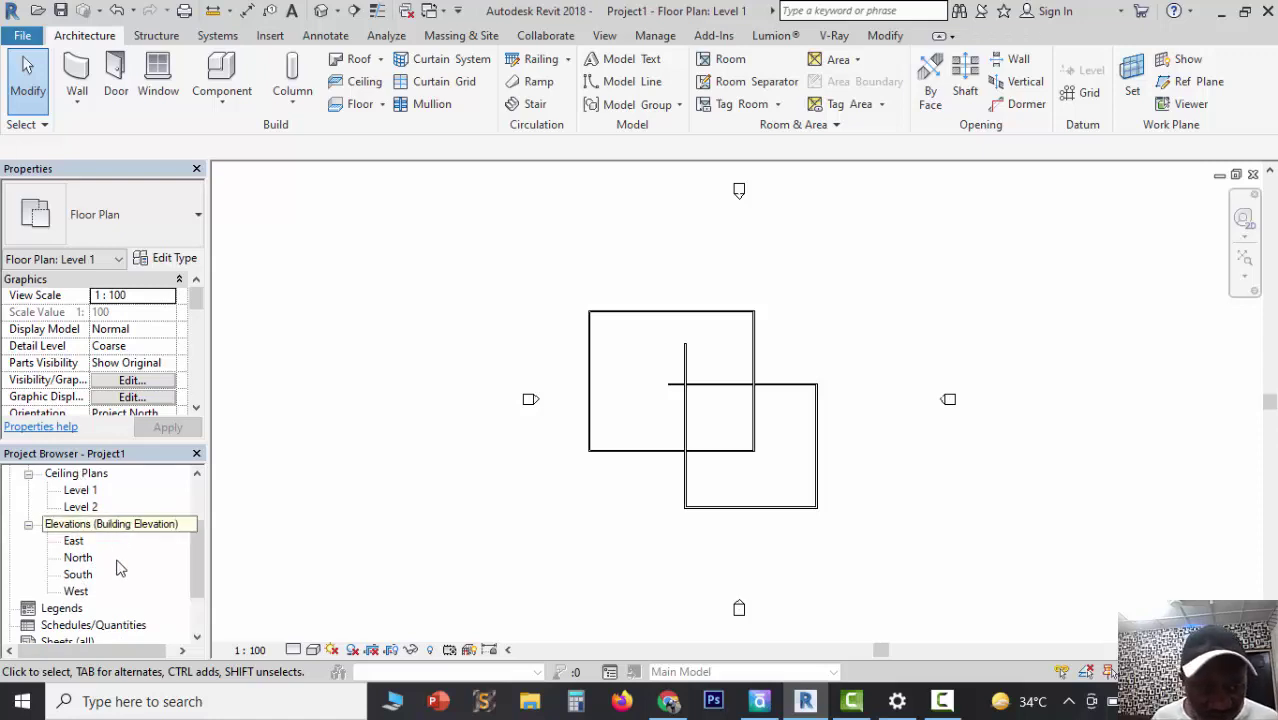
click(84, 543)
click(80, 558)
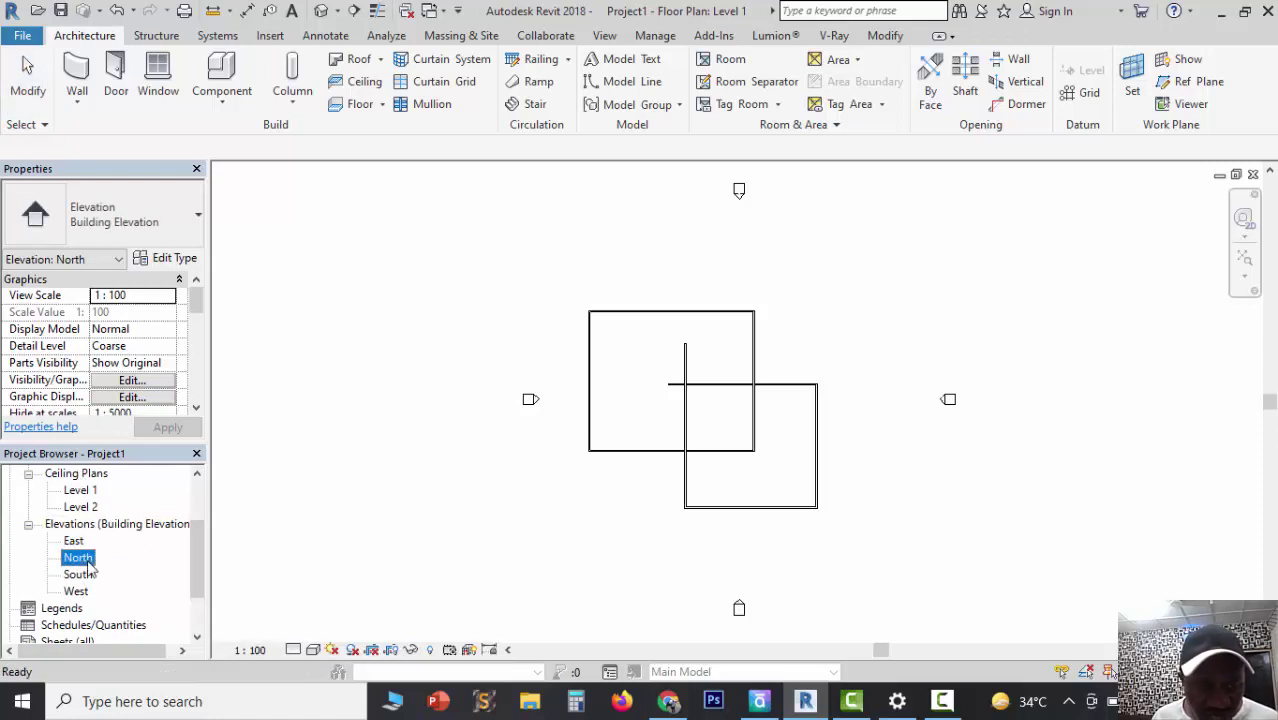
click(80, 575)
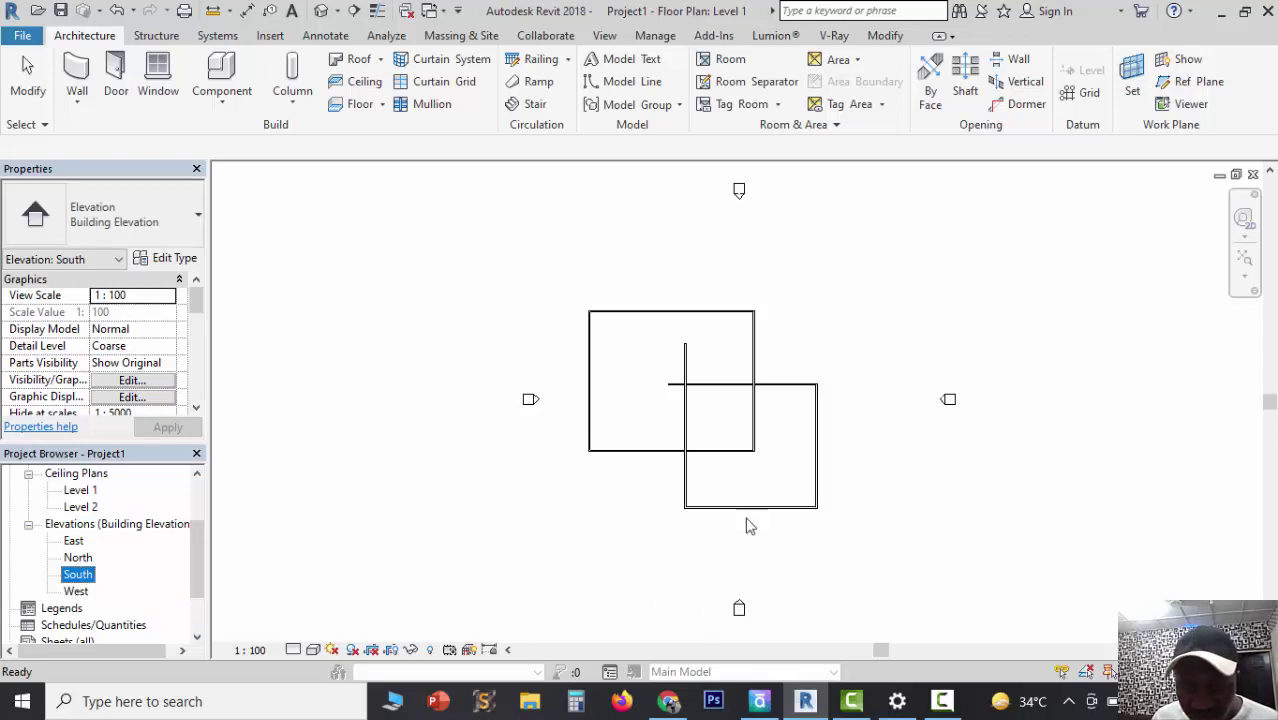
double_click(80, 575)
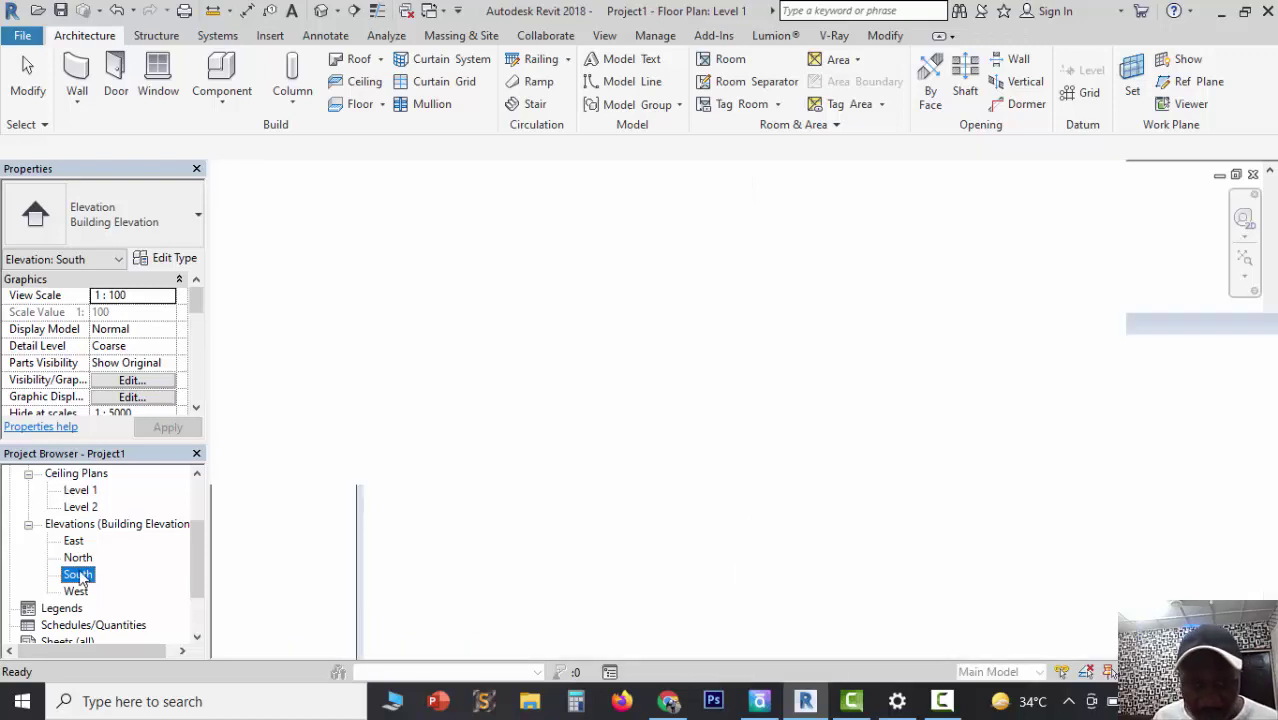
scroll(717, 333, down, 1)
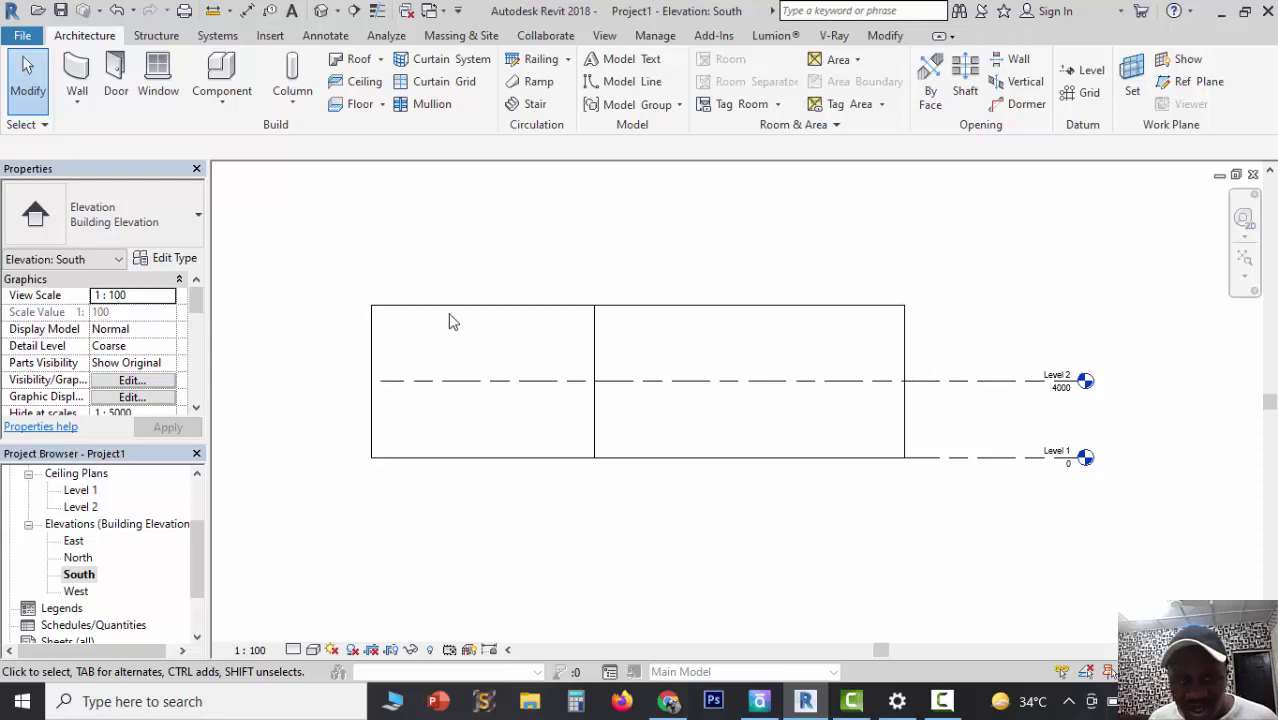
Step: Constrain the top of the front wall in the South elevation up to Level 2
click(864, 314)
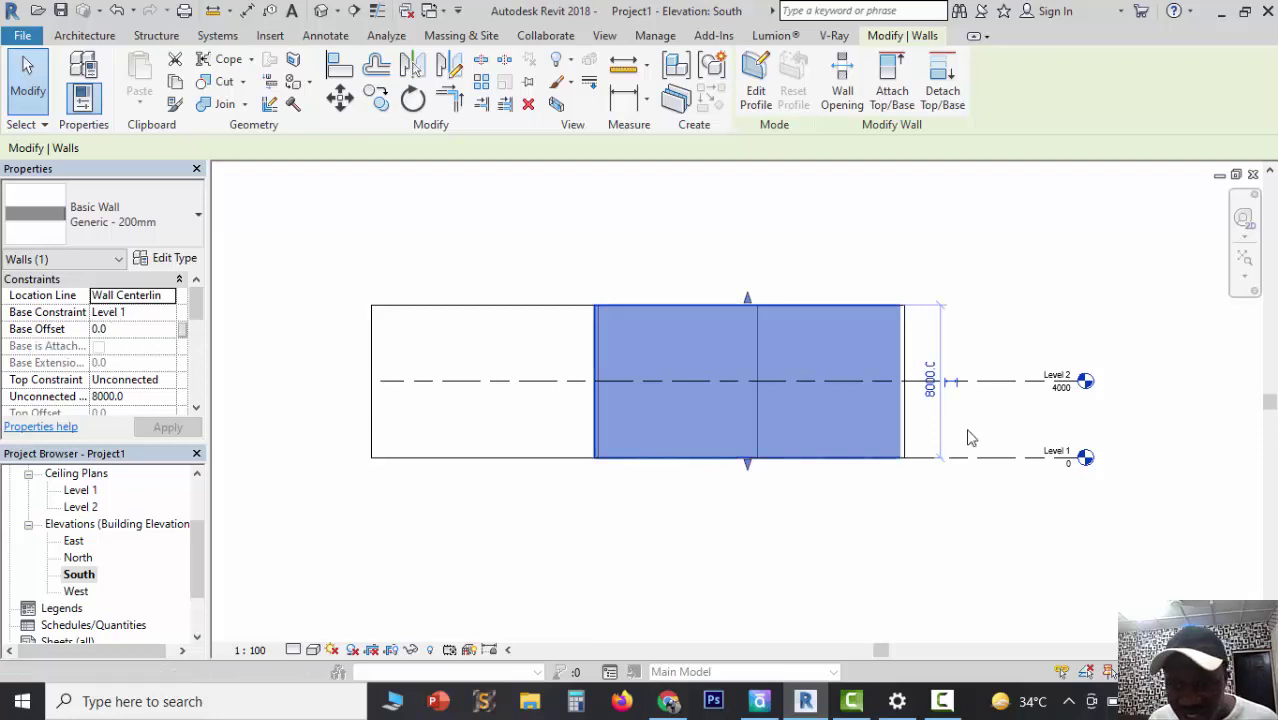
scroll(1078, 462, up, 2)
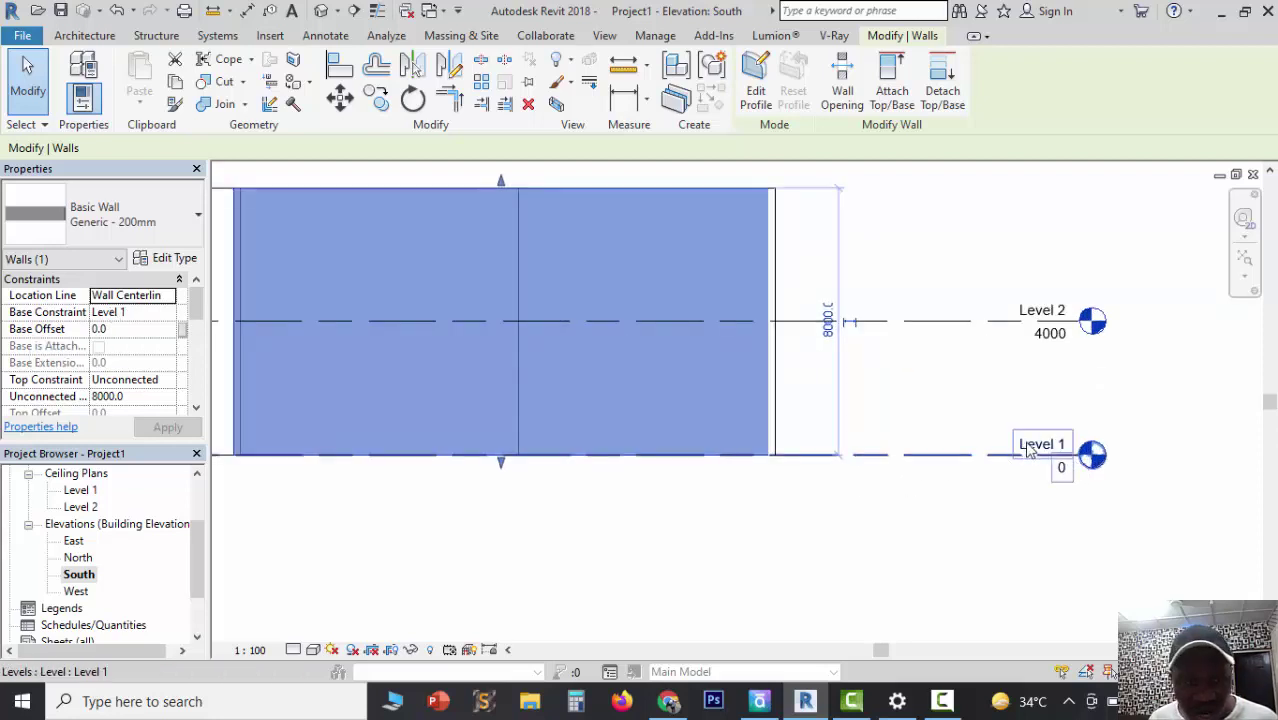
scroll(1030, 450, down, 2)
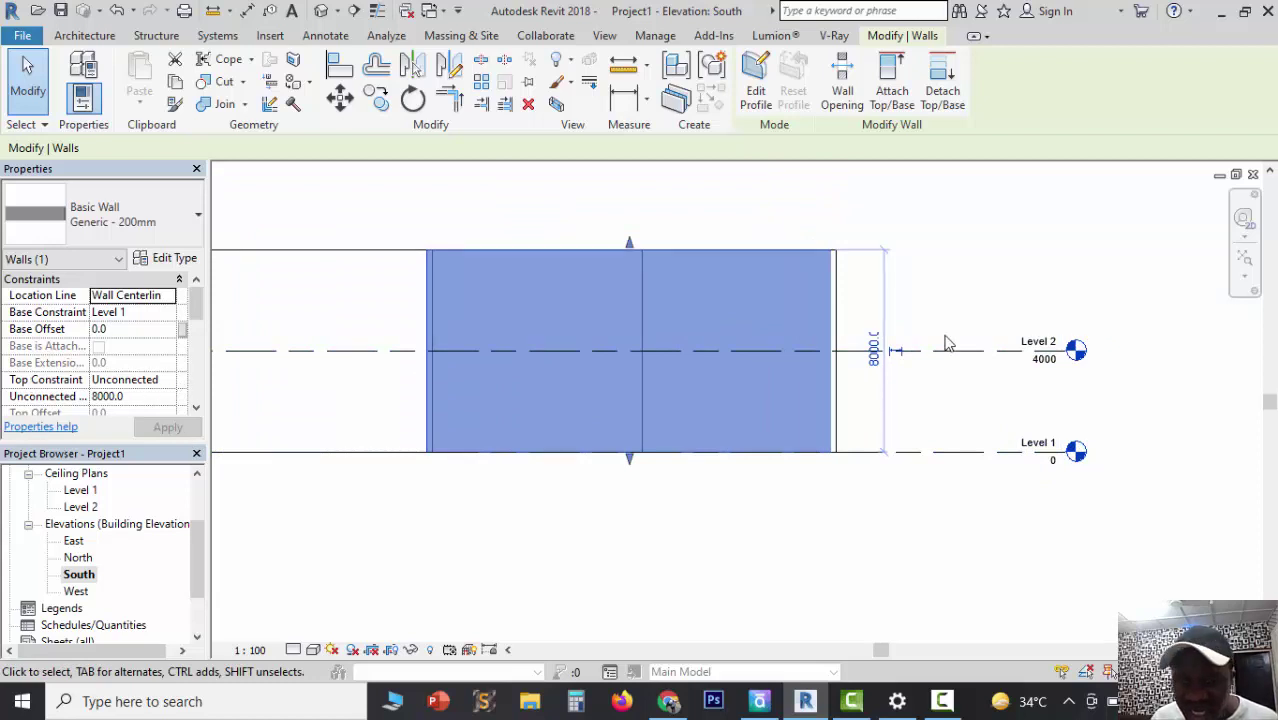
scroll(1030, 350, up, 2)
scroll(1025, 352, down, 2)
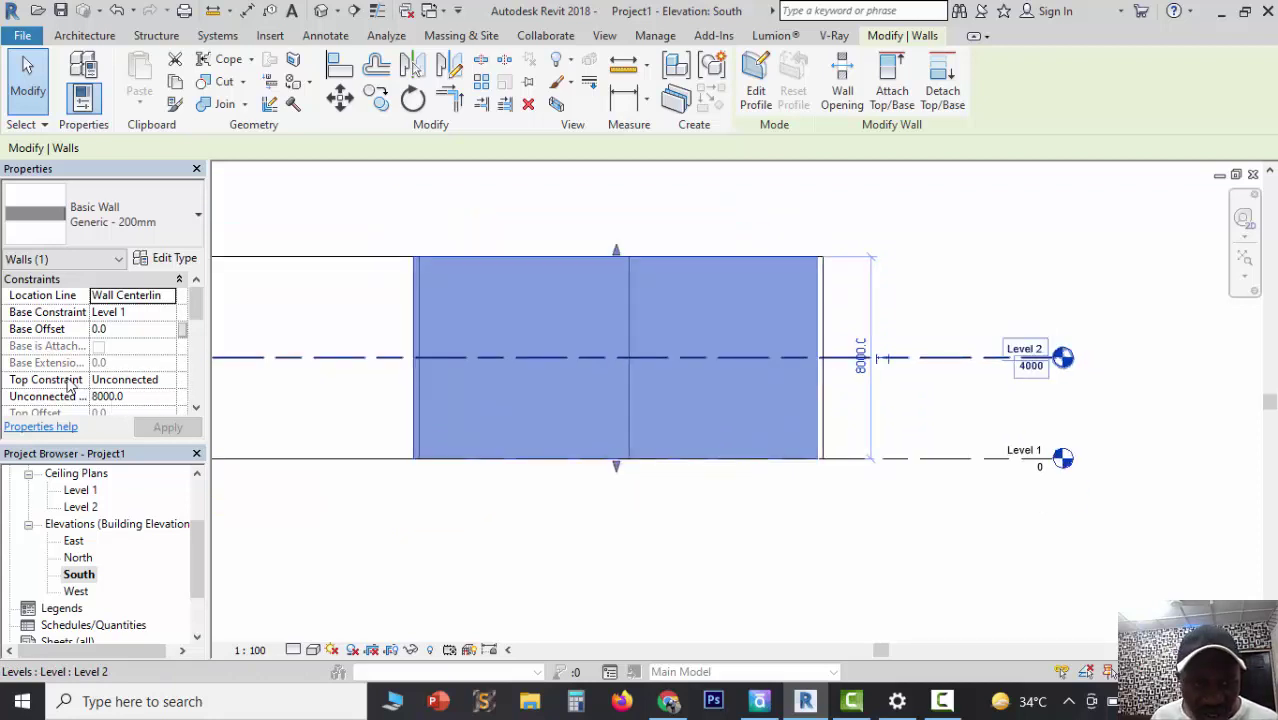
click(170, 385)
click(168, 381)
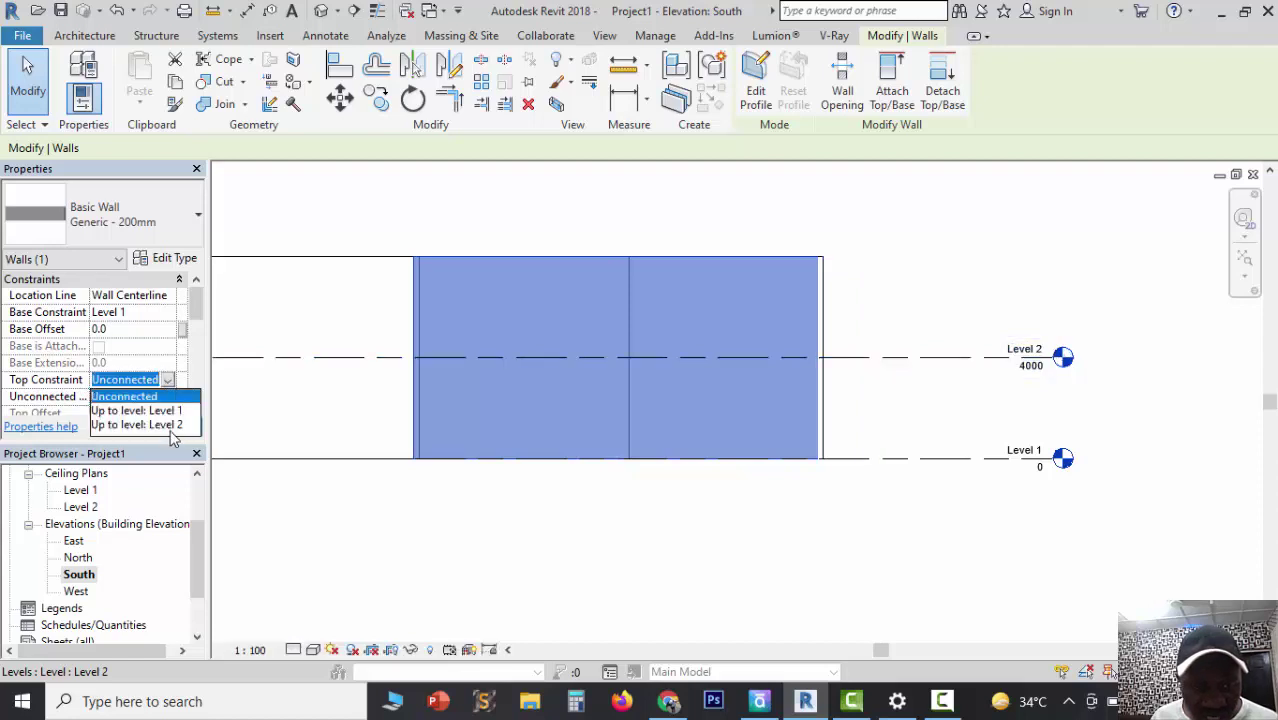
click(157, 425)
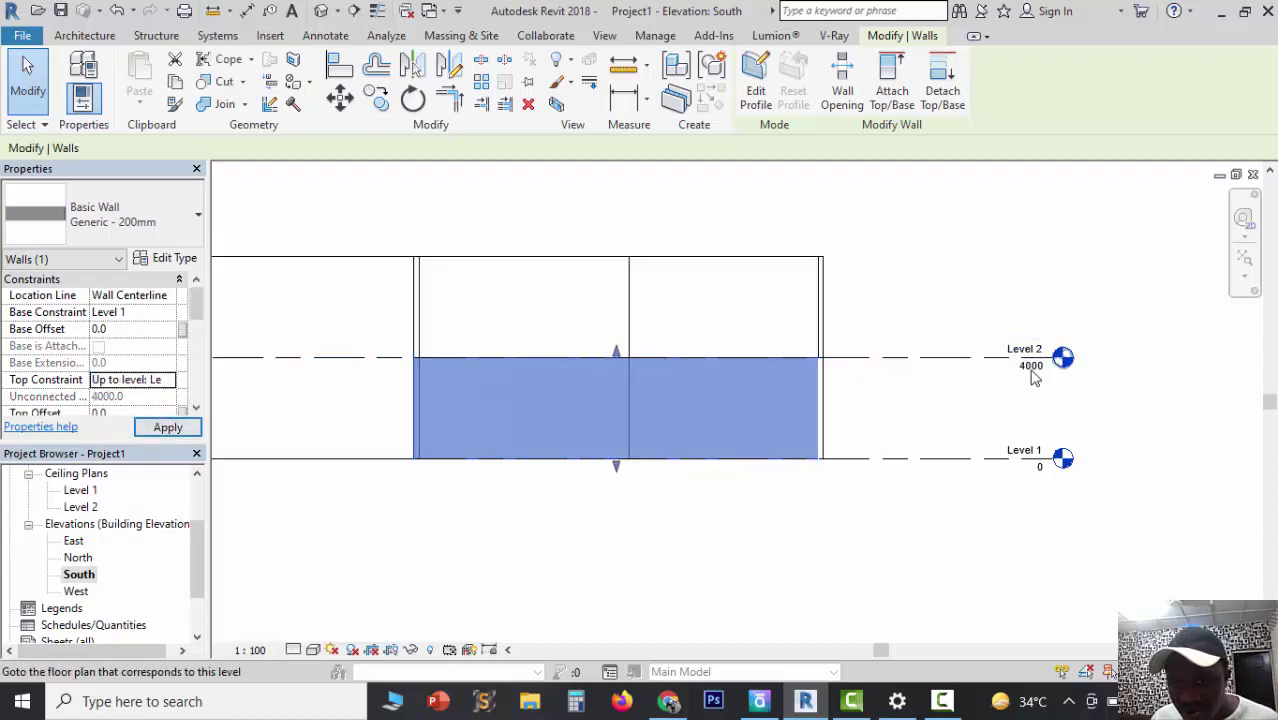
scroll(1034, 378, down, 1)
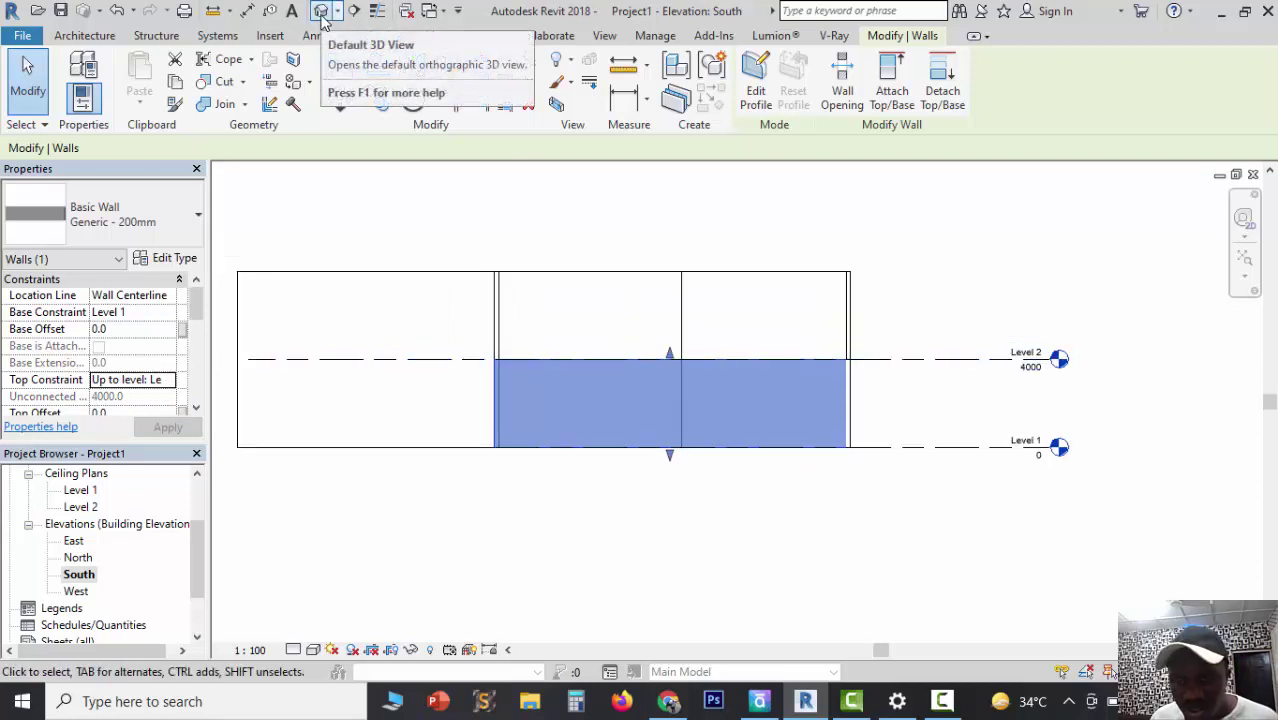
click(972, 312)
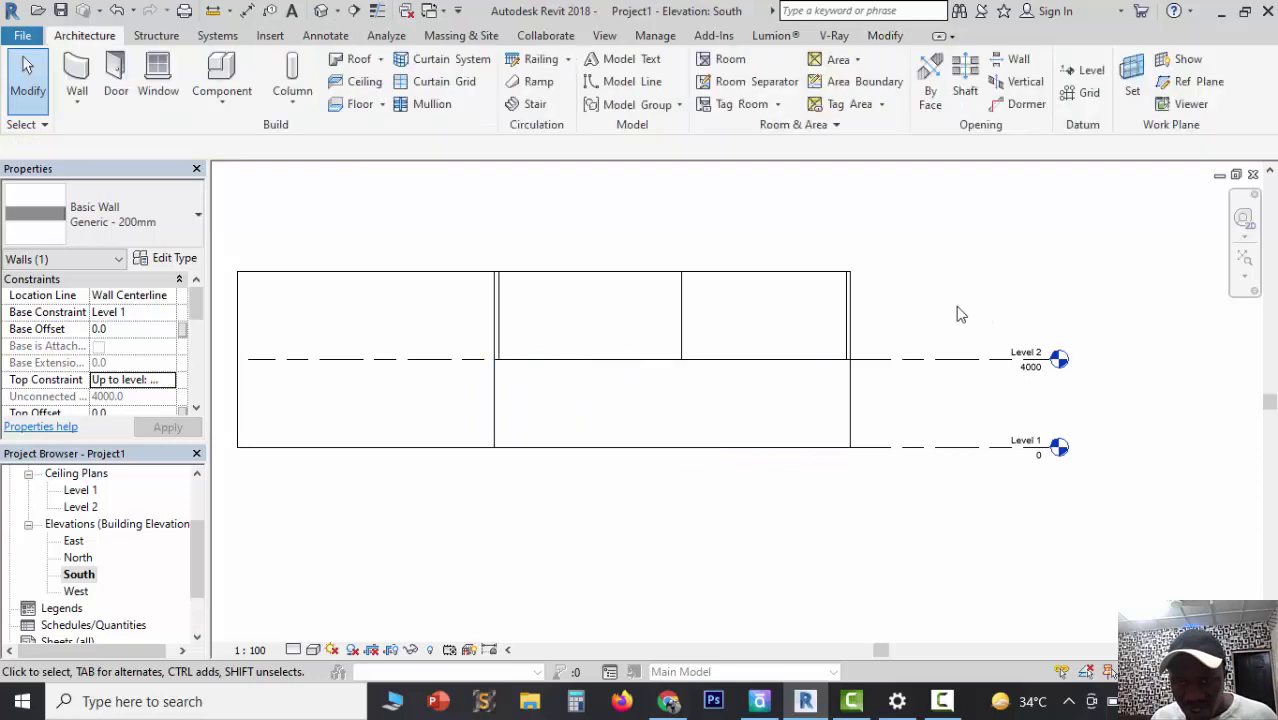
scroll(893, 337, down, 1)
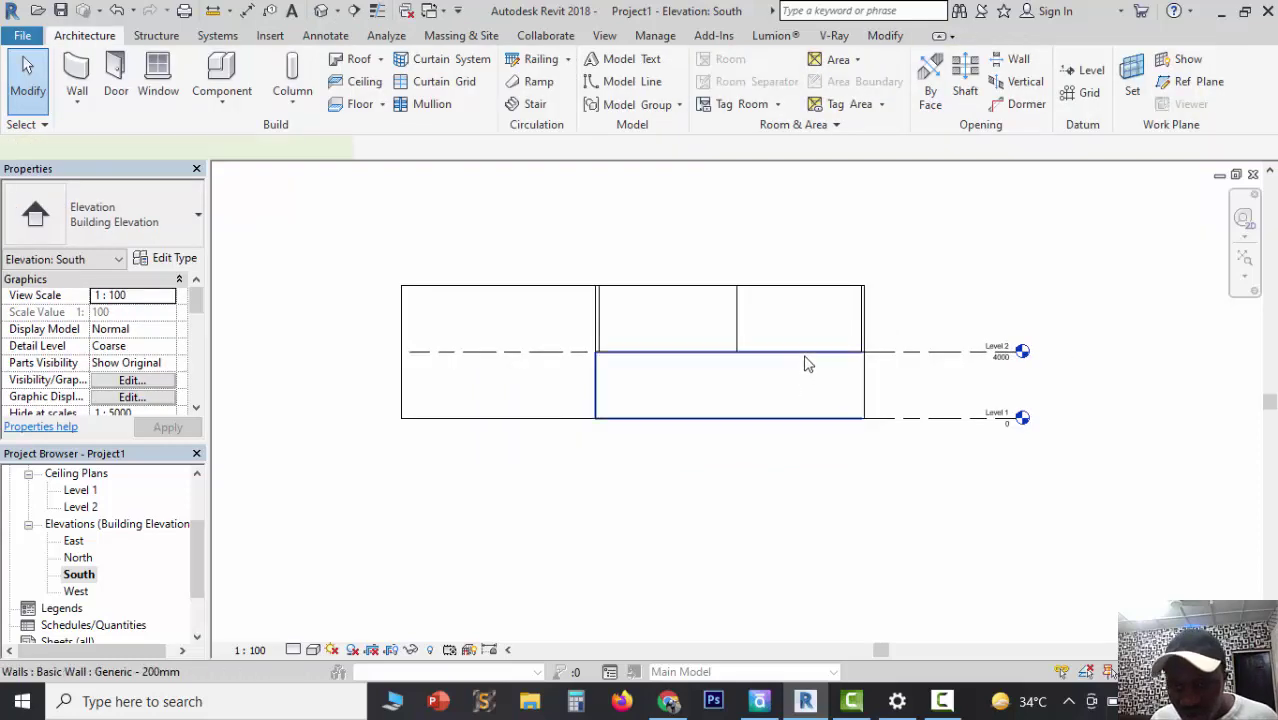
Step: Select the seven remaining full-height walls in the South elevation together and set their top constraint to Up to level: Level 2
click(808, 364)
click(898, 323)
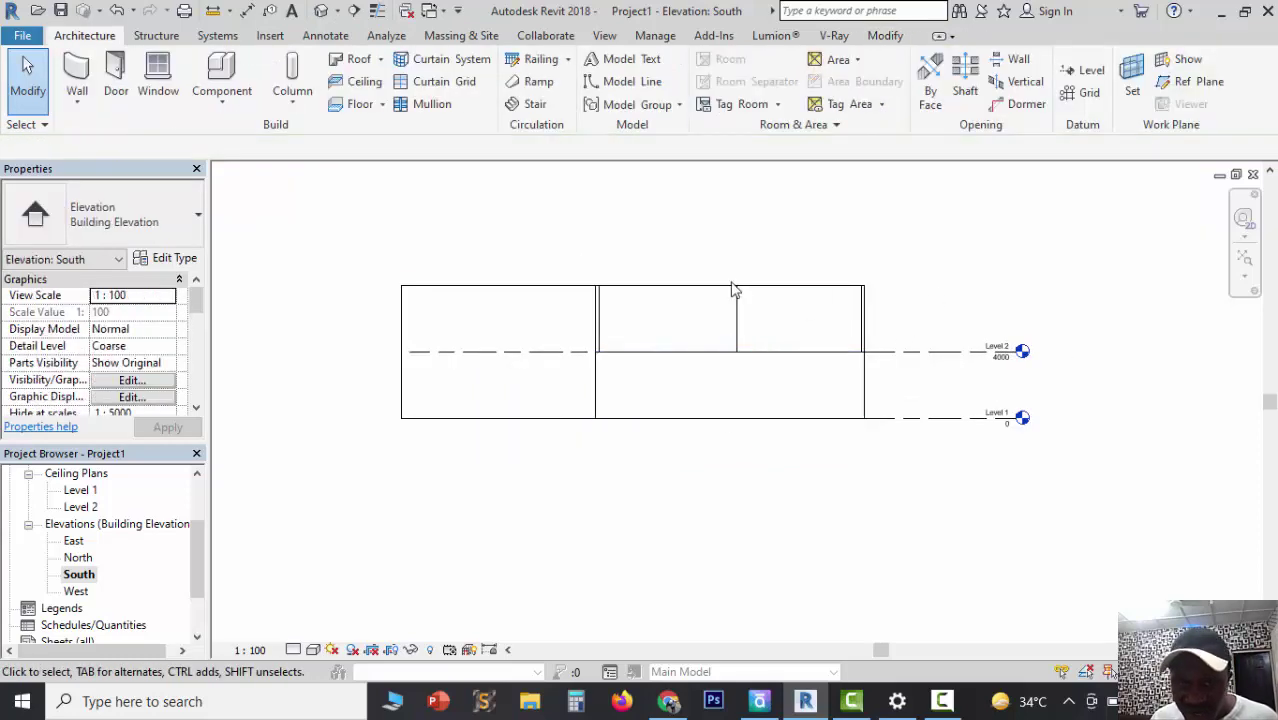
drag(733, 288, 577, 269)
key(Escape)
drag(933, 314, 302, 214)
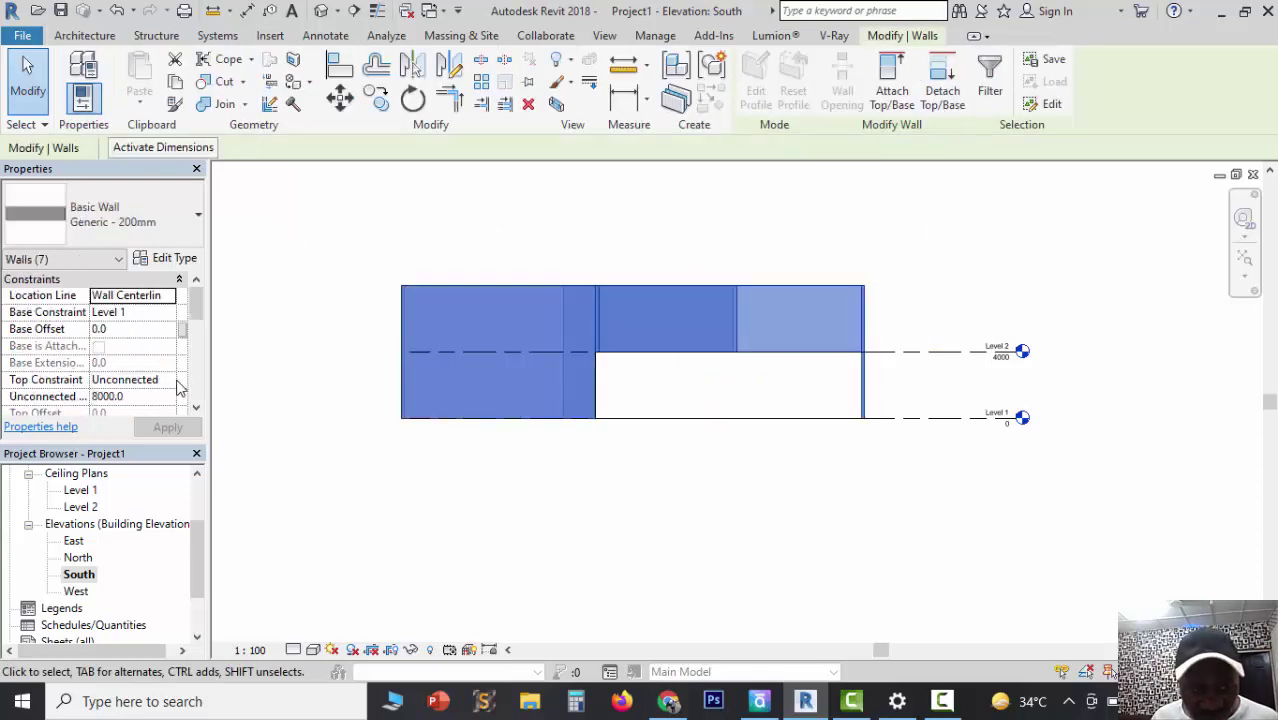
click(170, 381)
click(167, 380)
click(167, 380)
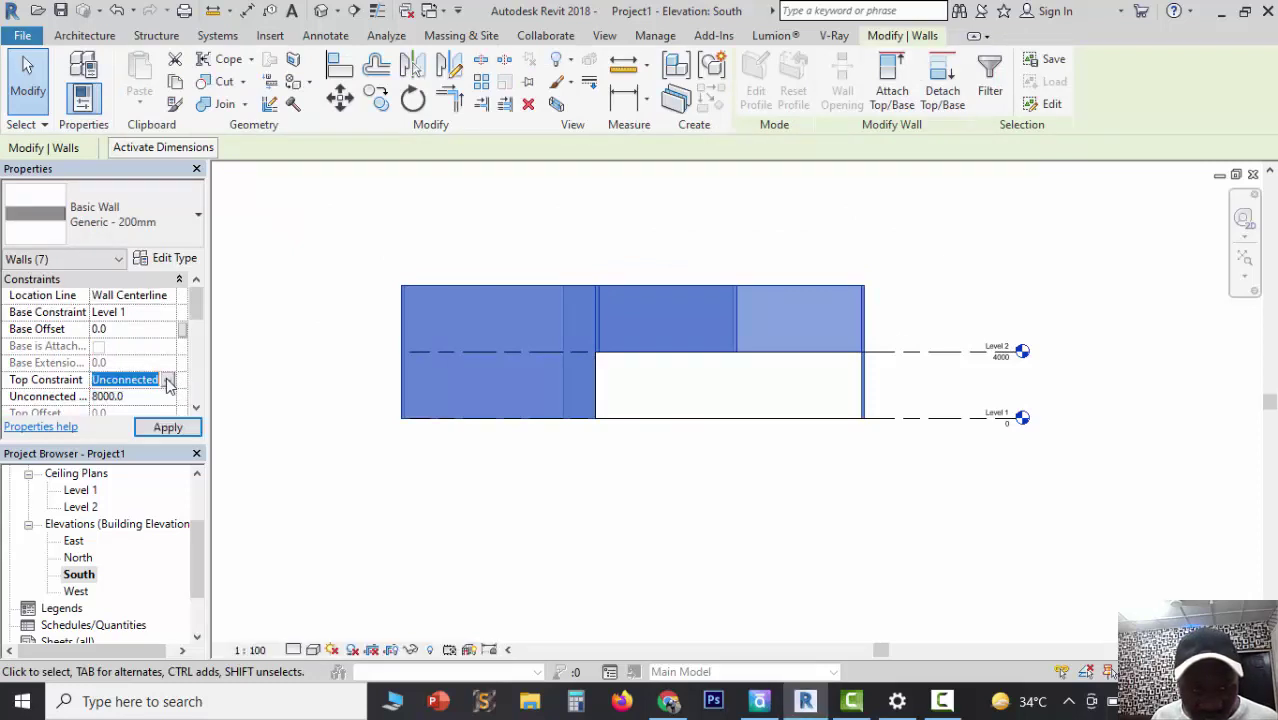
click(167, 381)
click(170, 425)
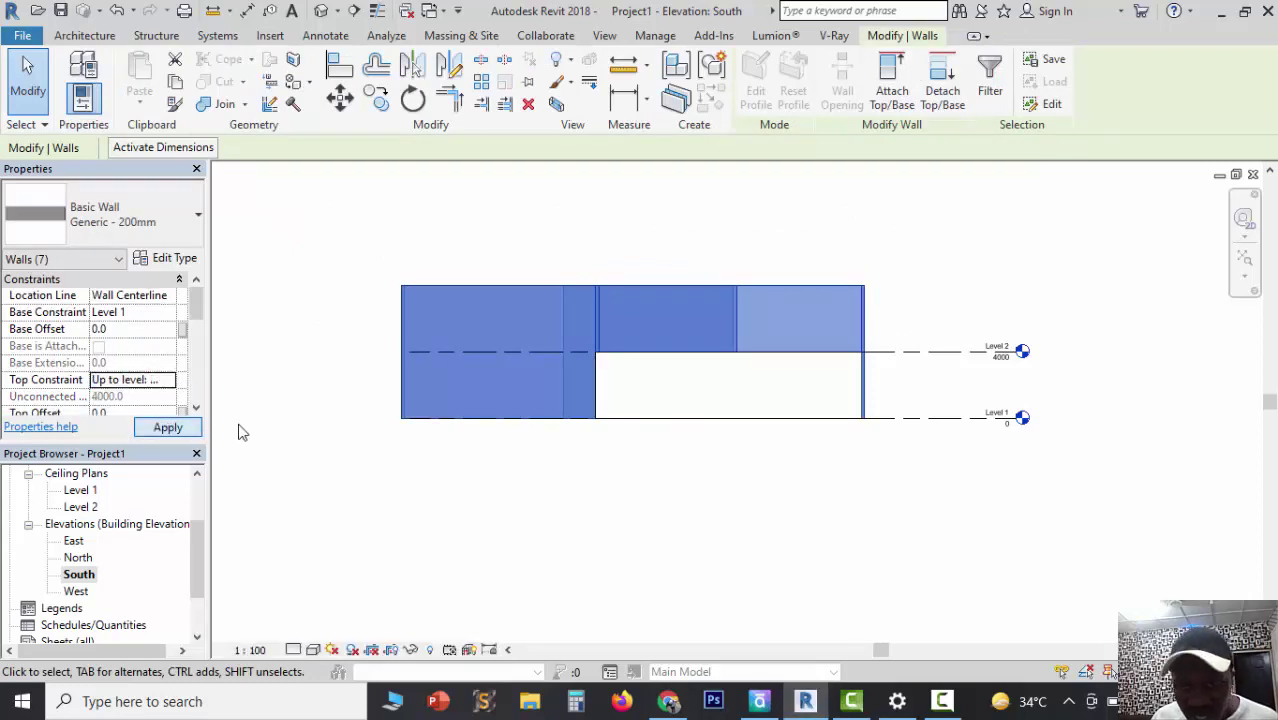
Step: Open the default 3D view of the walls and set its visual style to Realistic
click(323, 11)
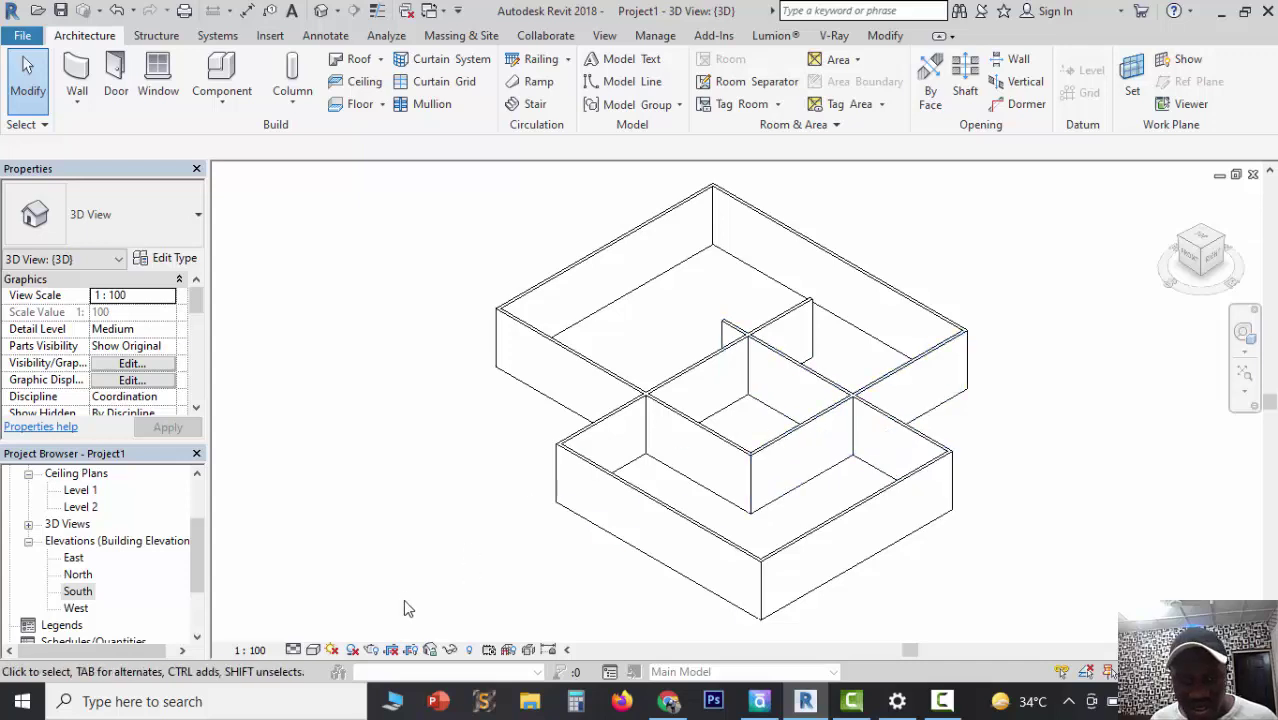
click(313, 650)
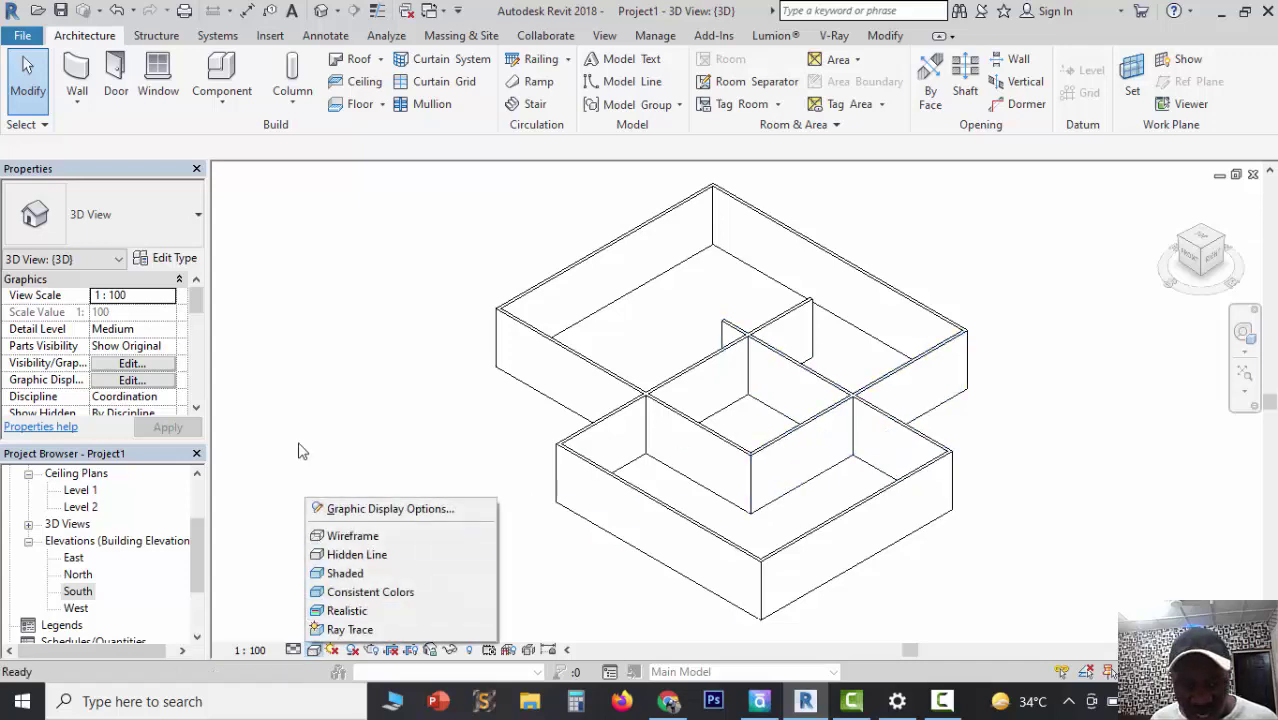
click(313, 651)
click(313, 651)
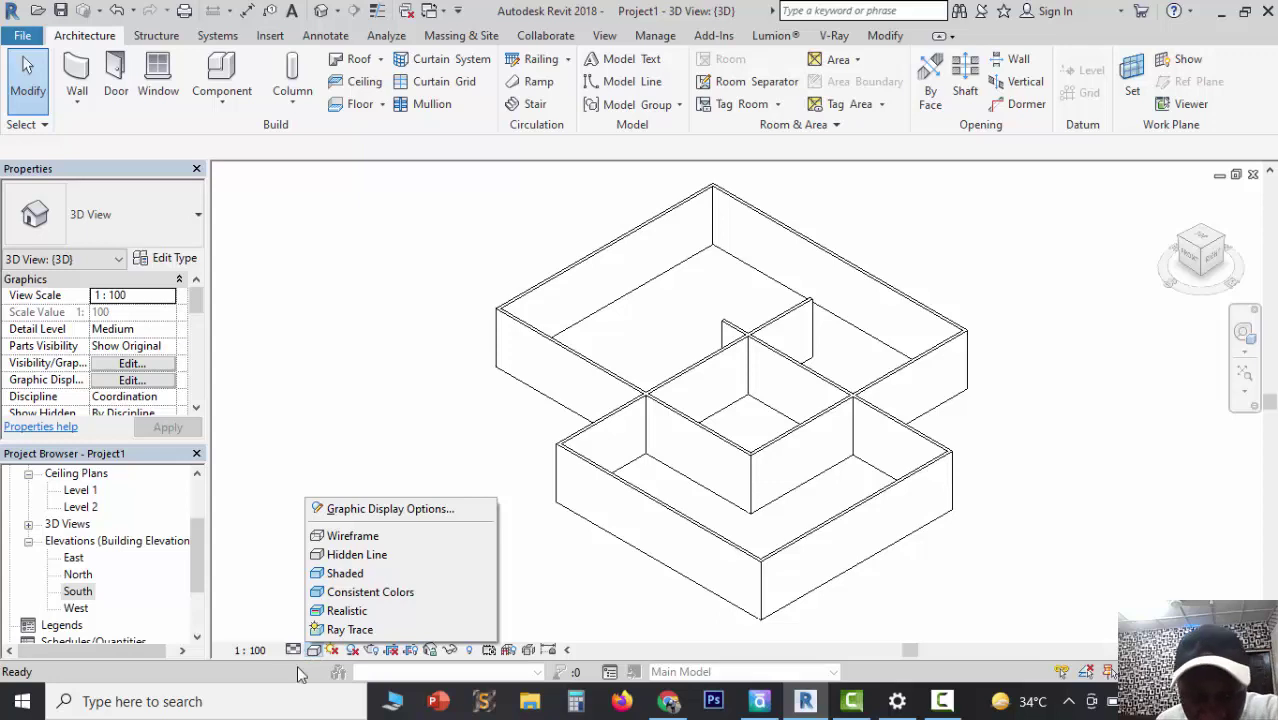
click(349, 612)
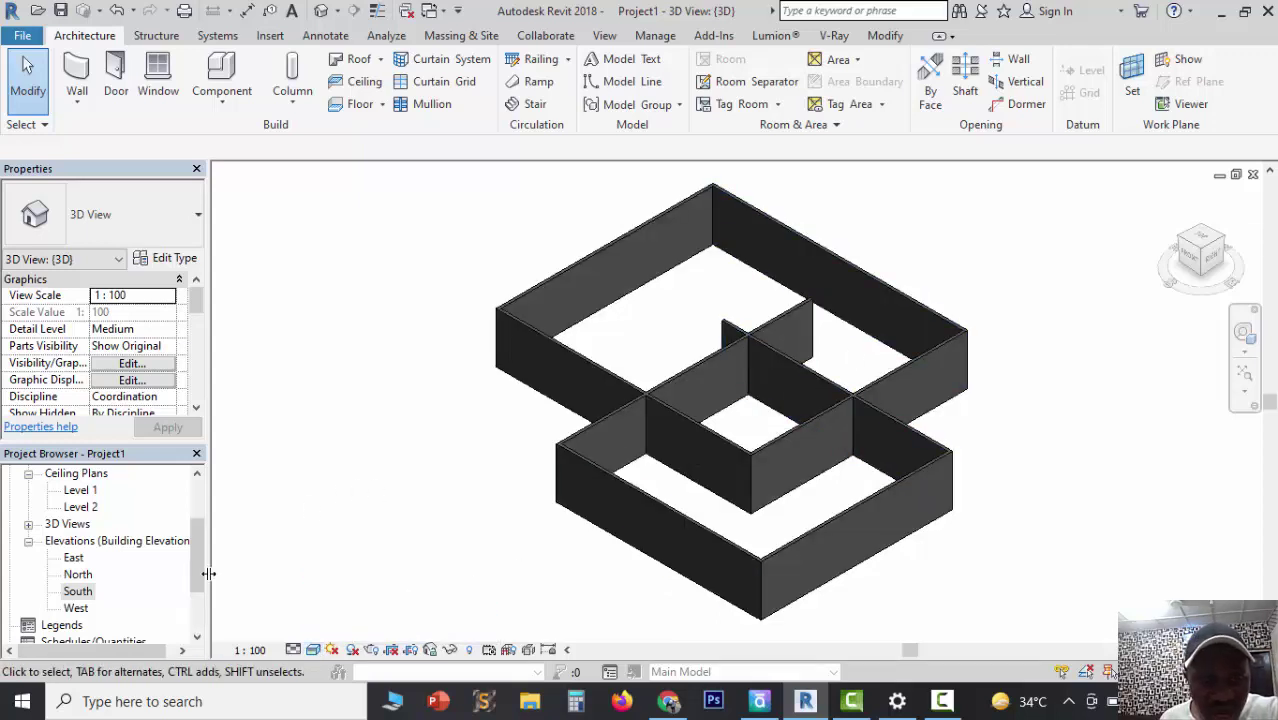
Step: Return to the Level 1 floor plan and delete all eight walls of the two overlapping rectangles
scroll(172, 523, up, 3)
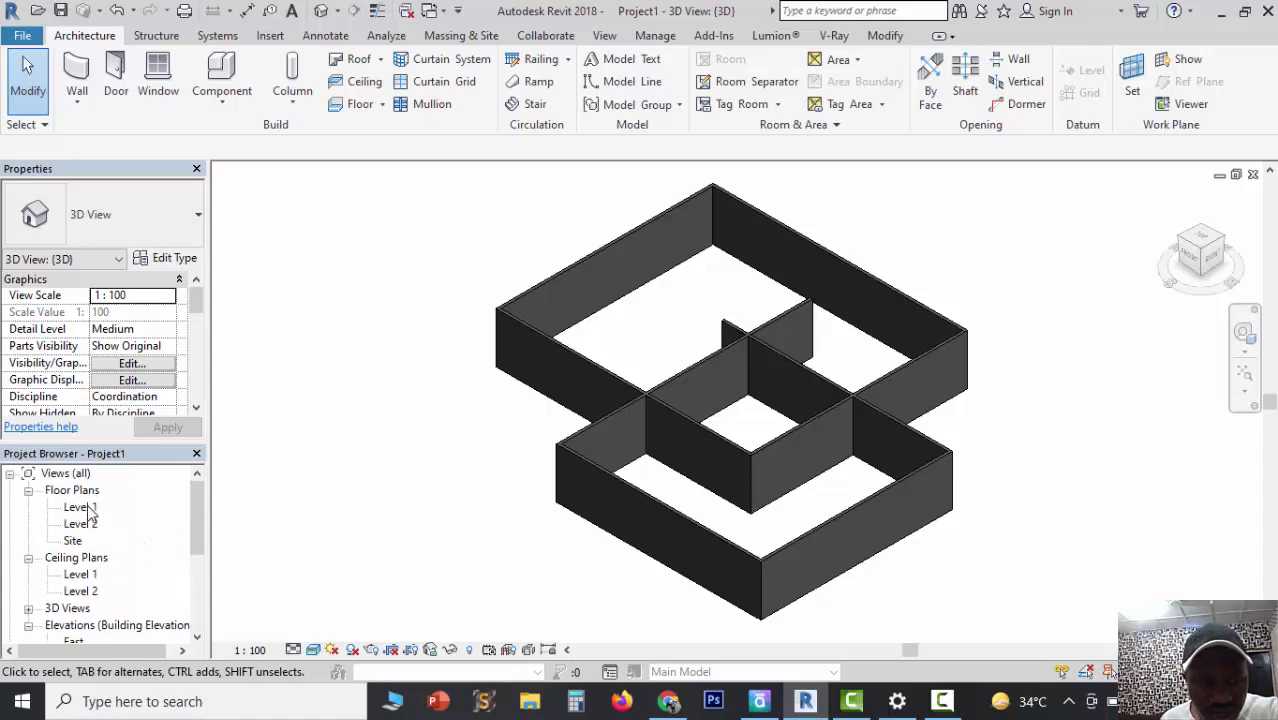
double_click(88, 509)
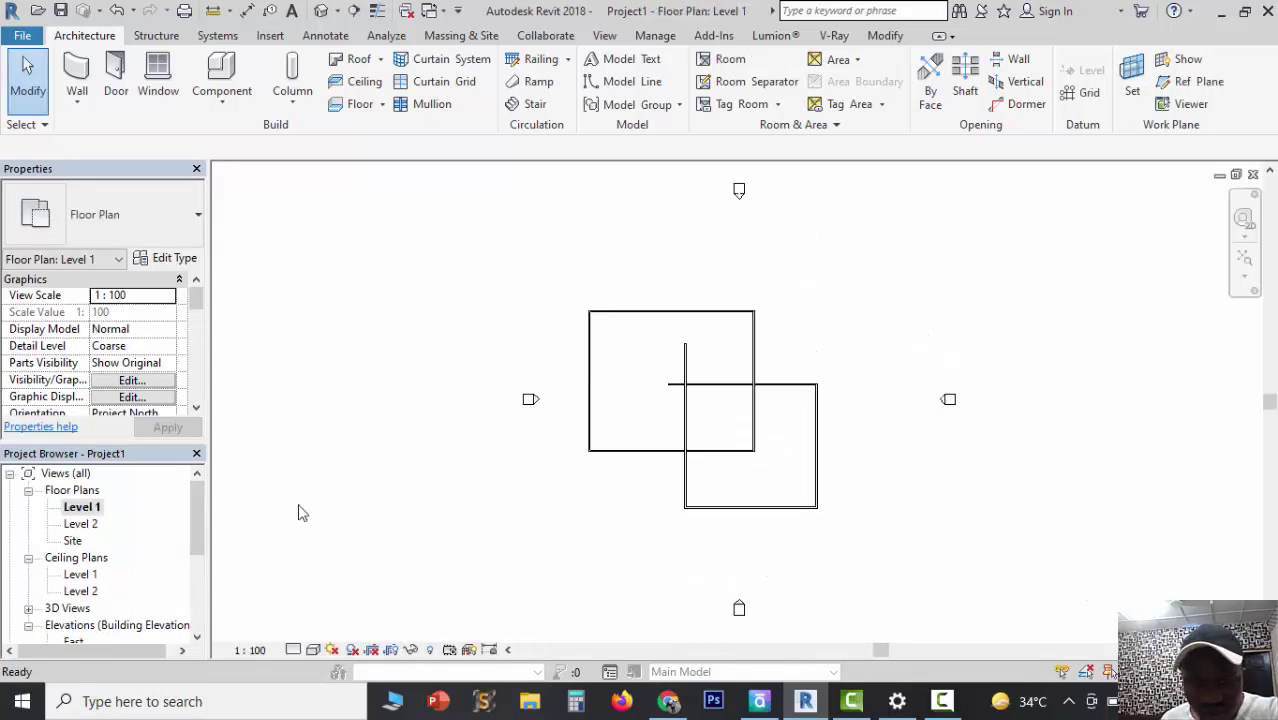
scroll(767, 408, up, 1)
scroll(710, 385, down, 2)
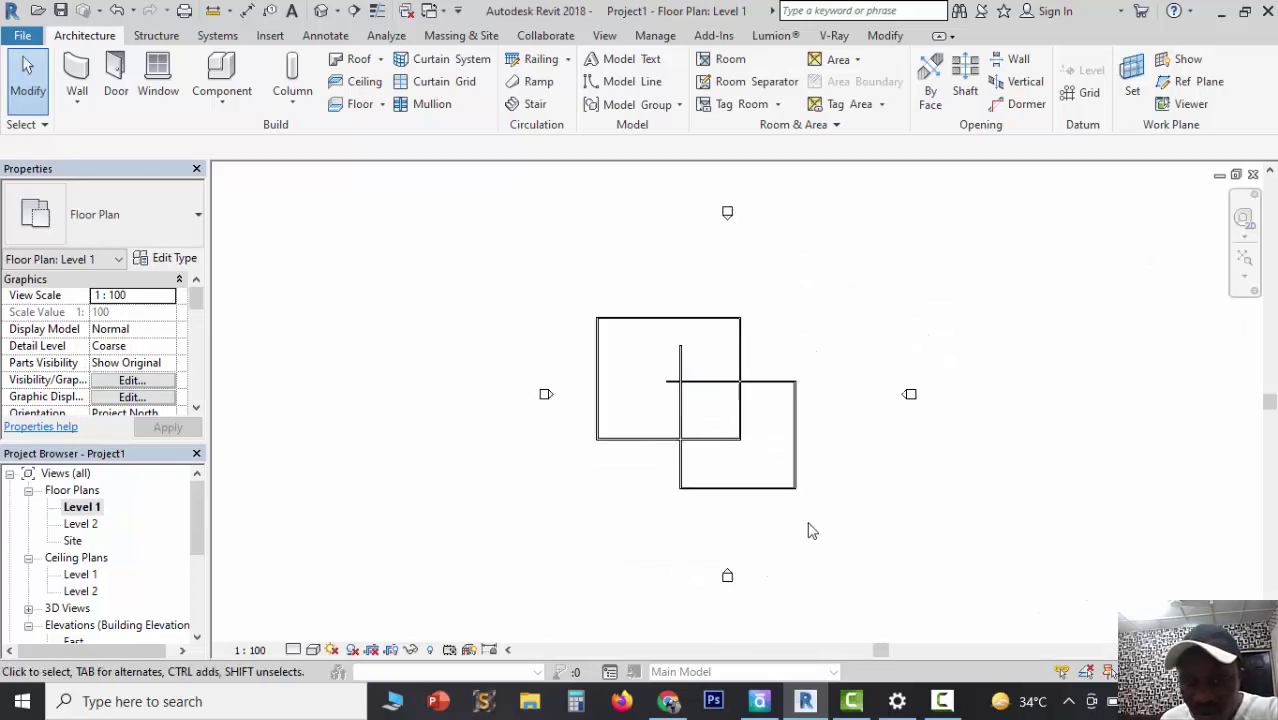
drag(676, 370, 586, 301)
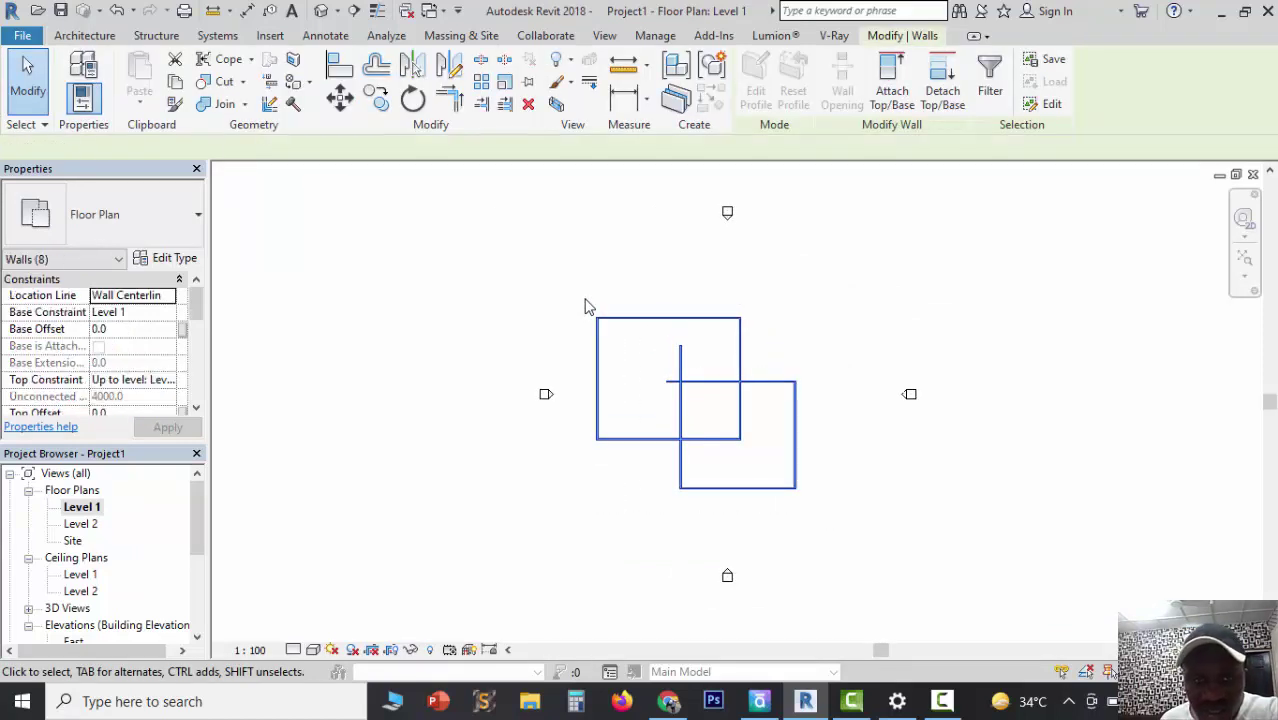
click(531, 107)
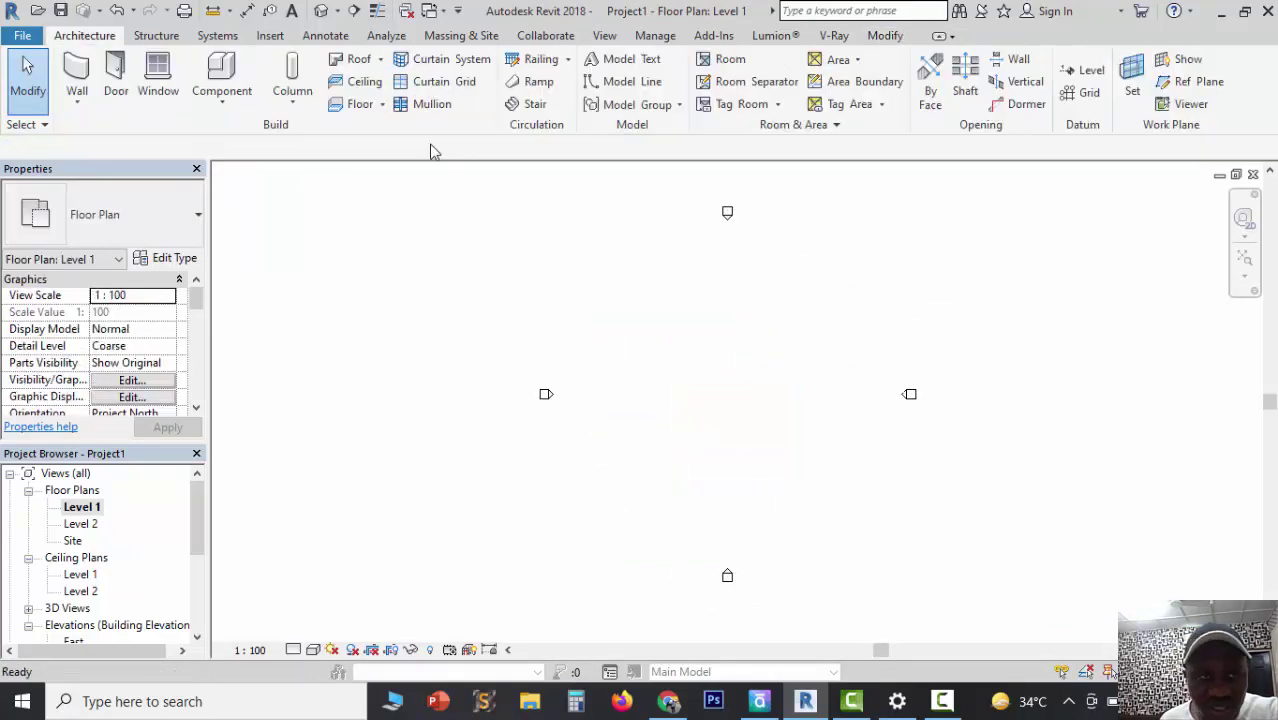
Step: Look through the basic wall types, keep Generic - 200mm, and draw a rectangle of walls about 18000 by 12000 mm between the elevation markers
click(79, 67)
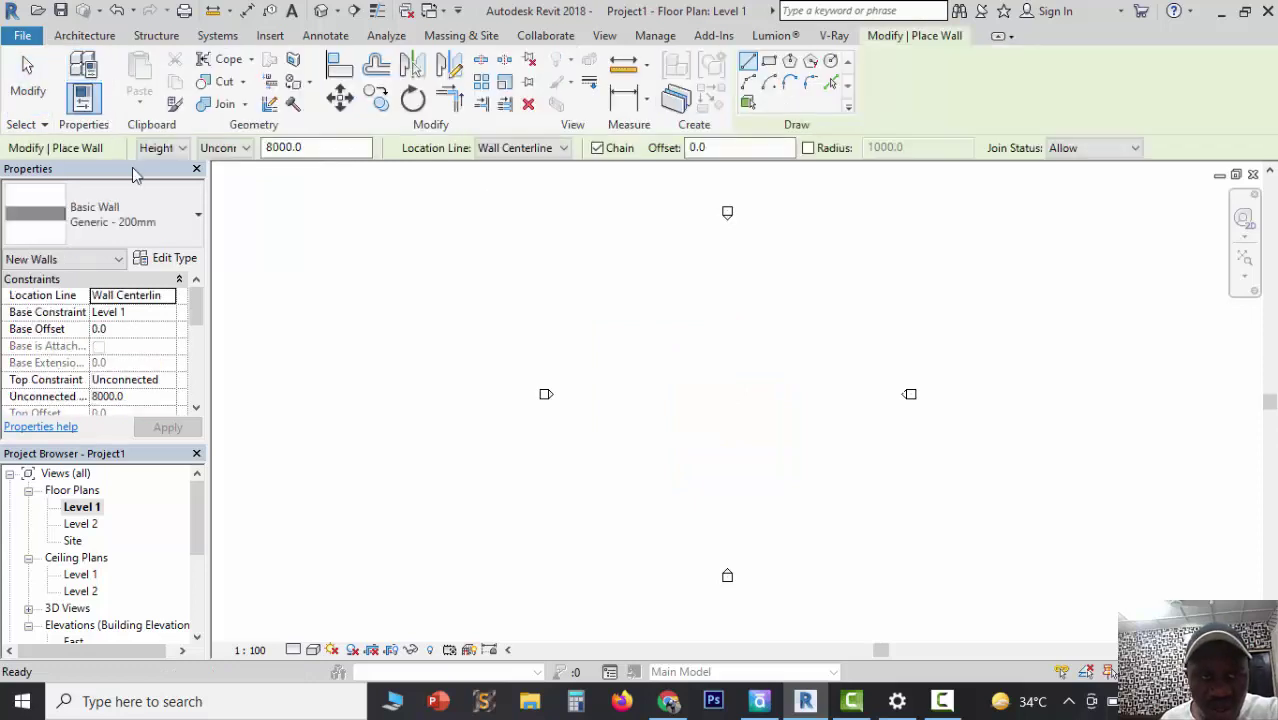
click(196, 228)
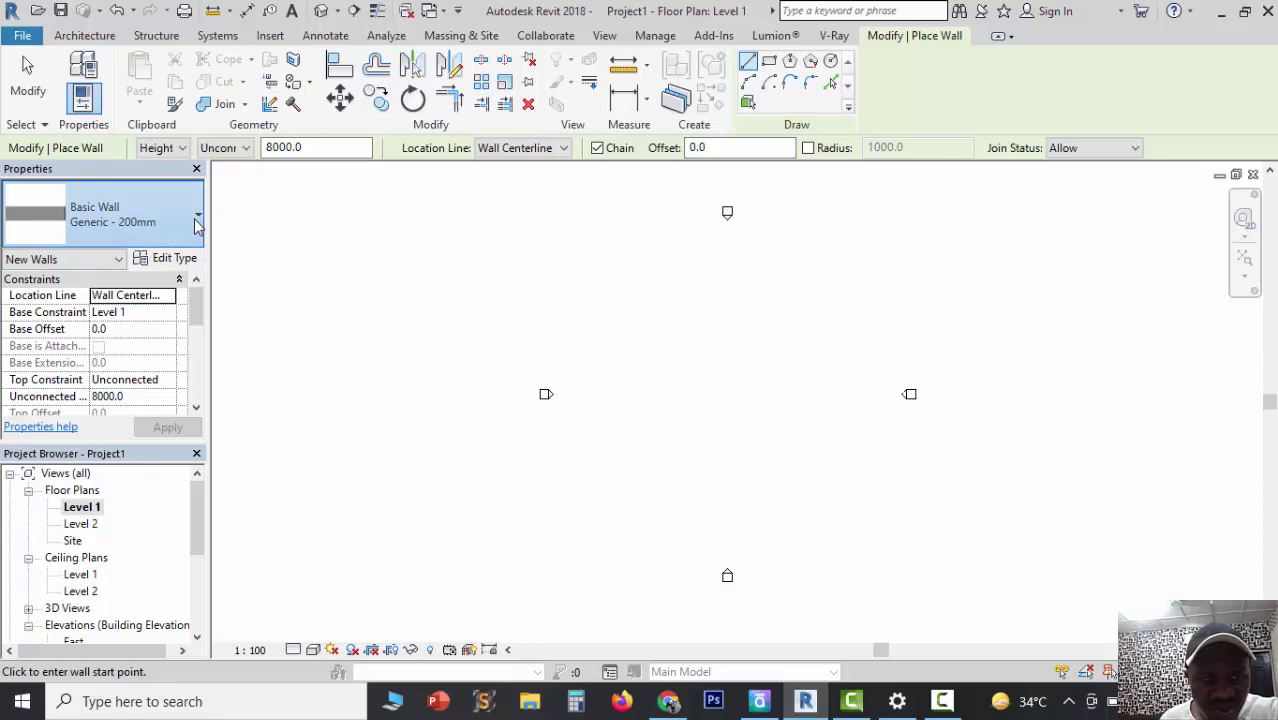
click(196, 228)
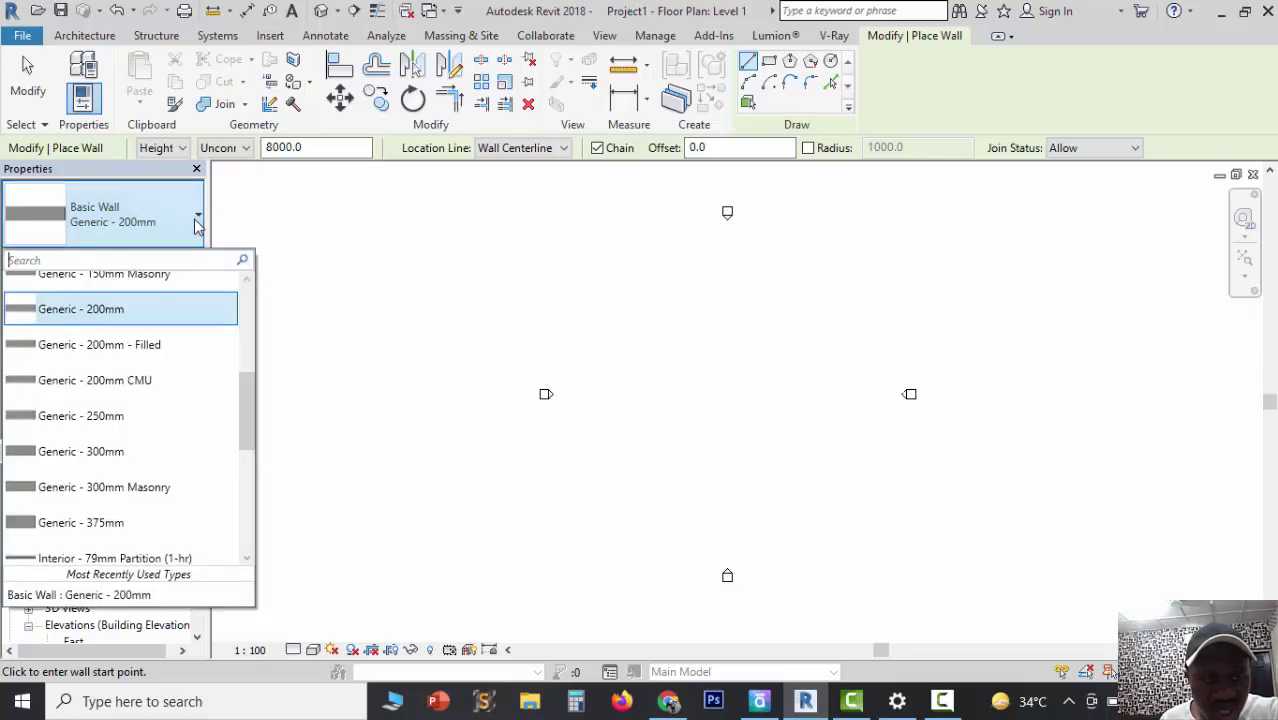
scroll(185, 368, up, 2)
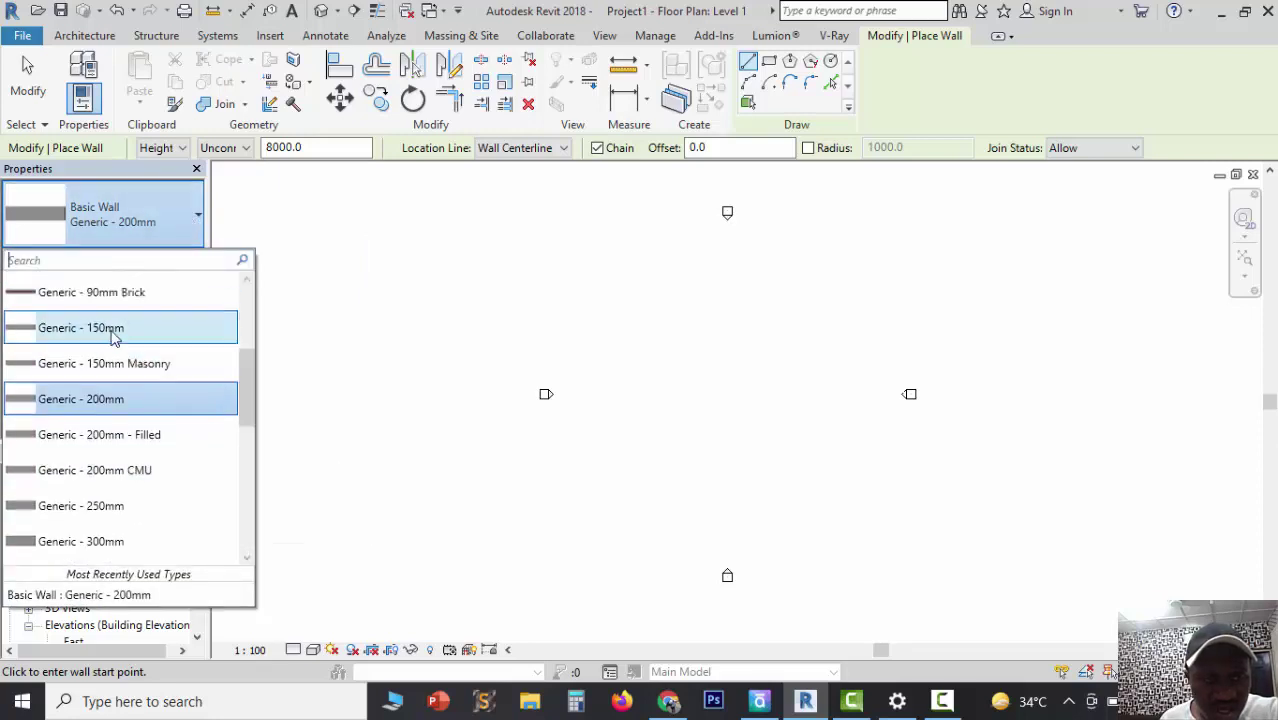
click(195, 229)
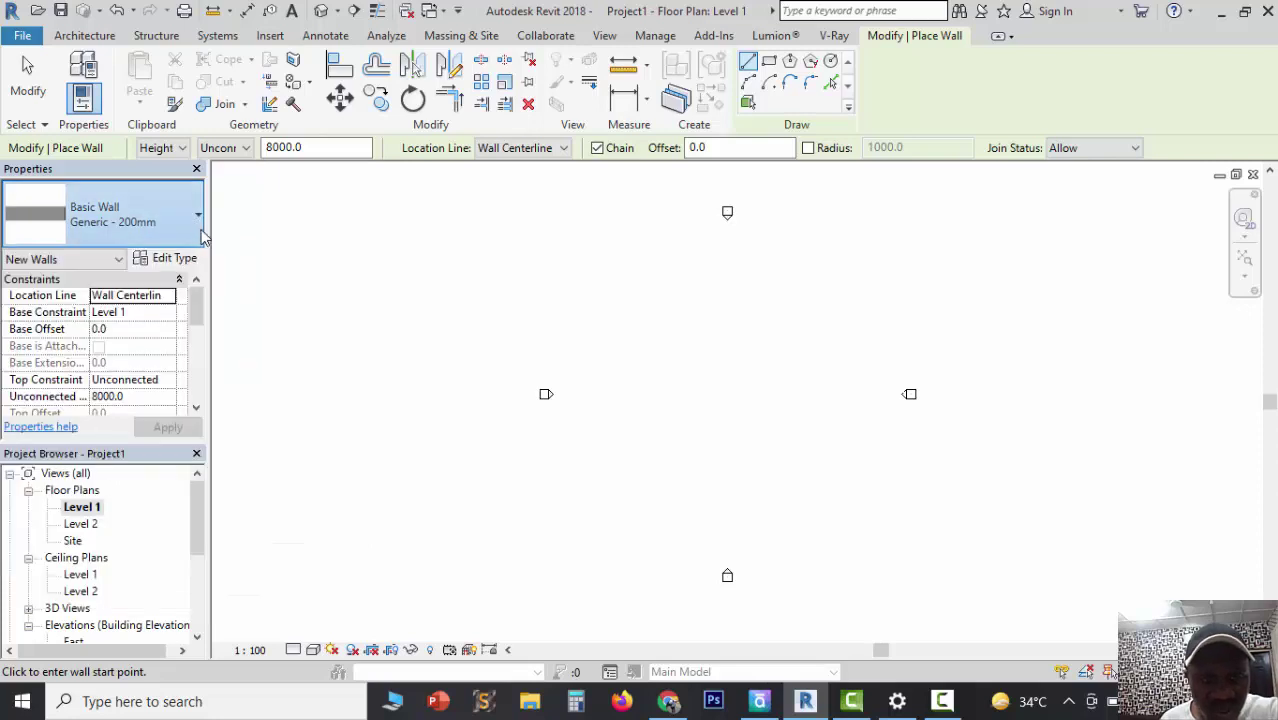
click(197, 229)
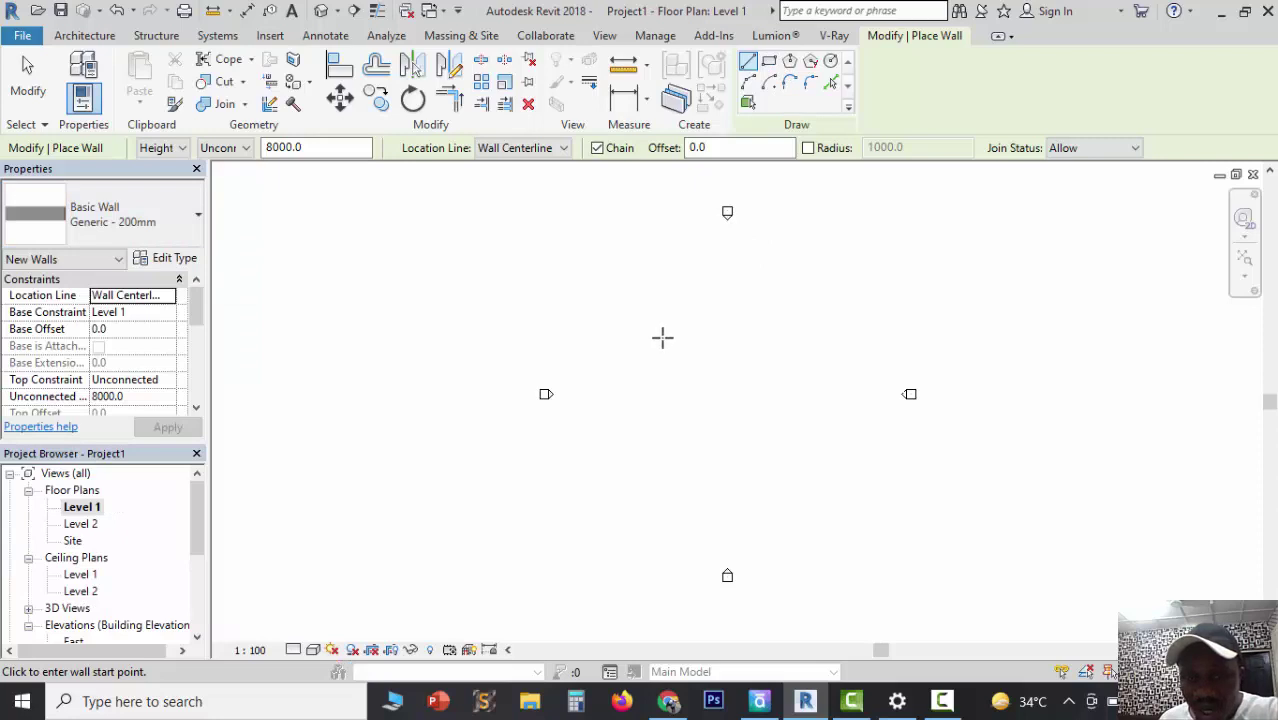
click(769, 61)
click(638, 356)
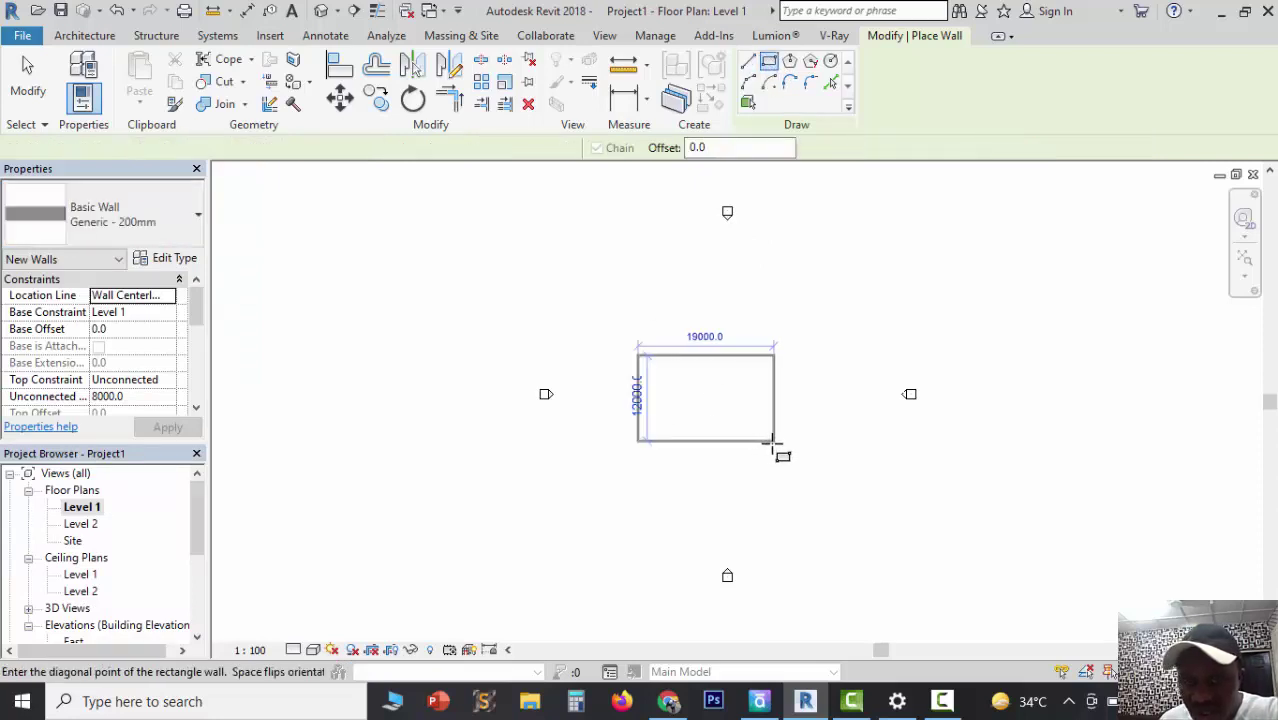
click(766, 441)
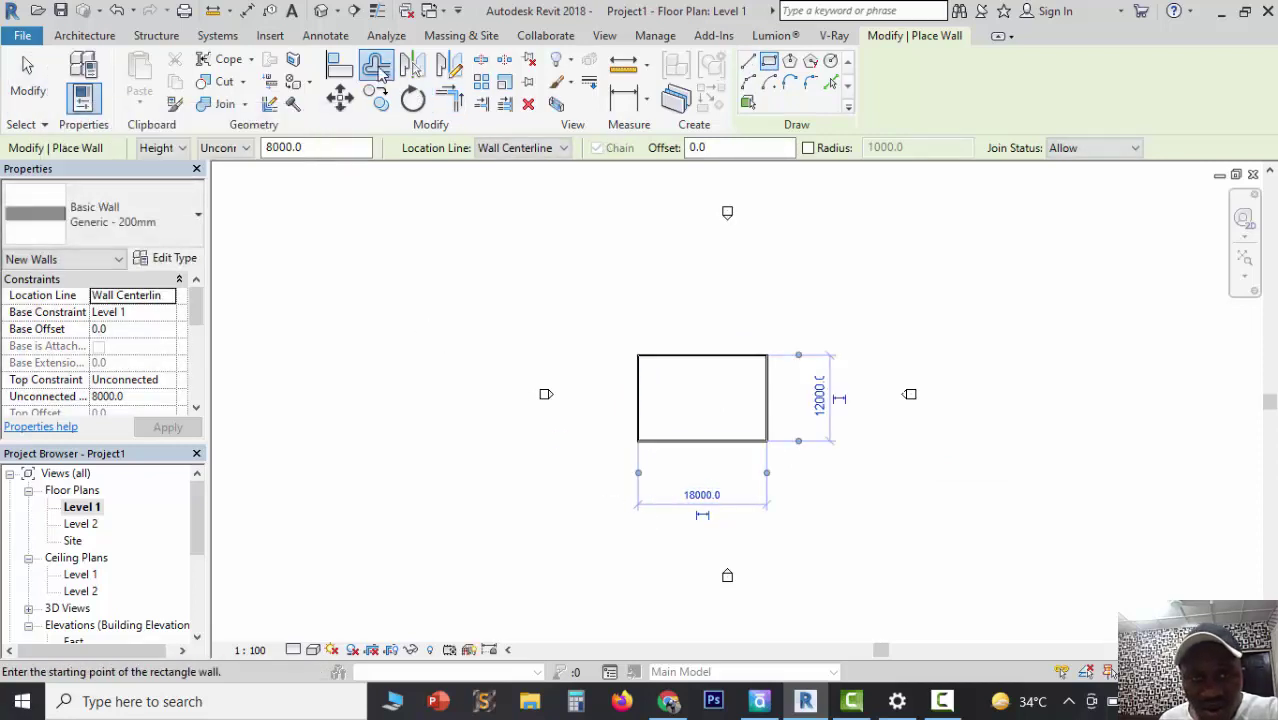
click(380, 72)
scroll(722, 420, up, 2)
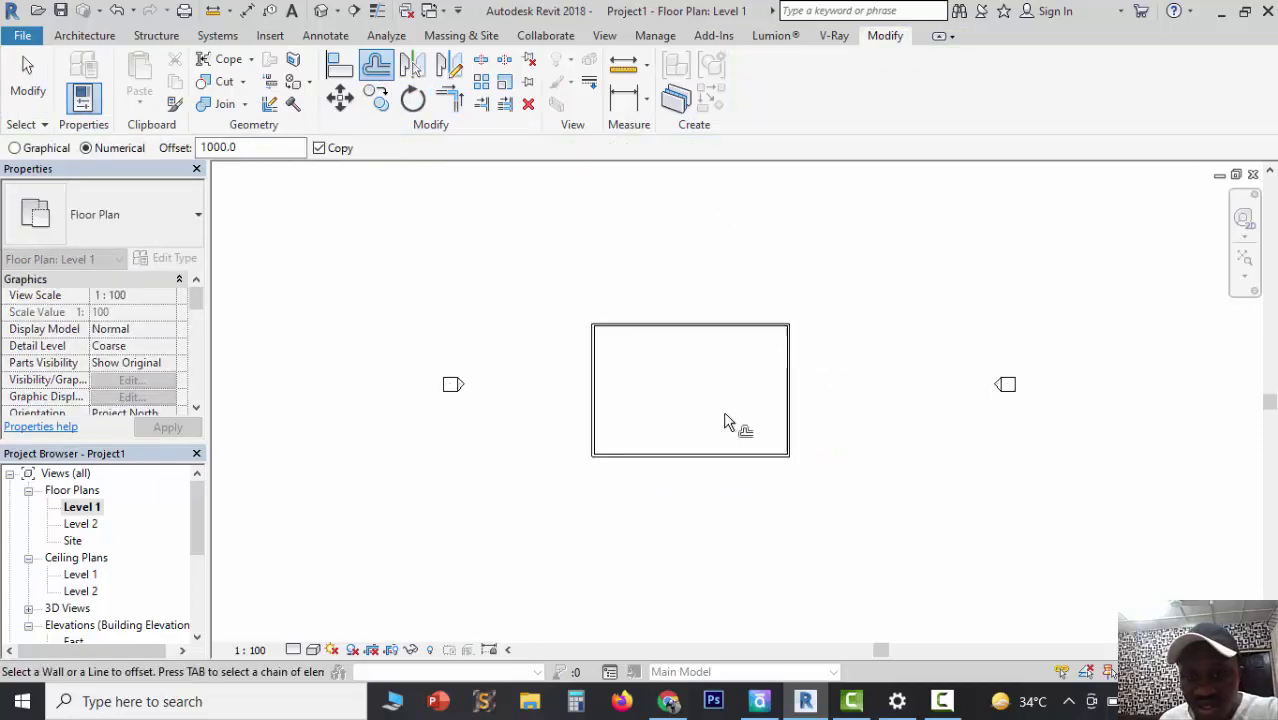
scroll(722, 421, up, 2)
scroll(656, 414, down, 1)
scroll(590, 360, up, 2)
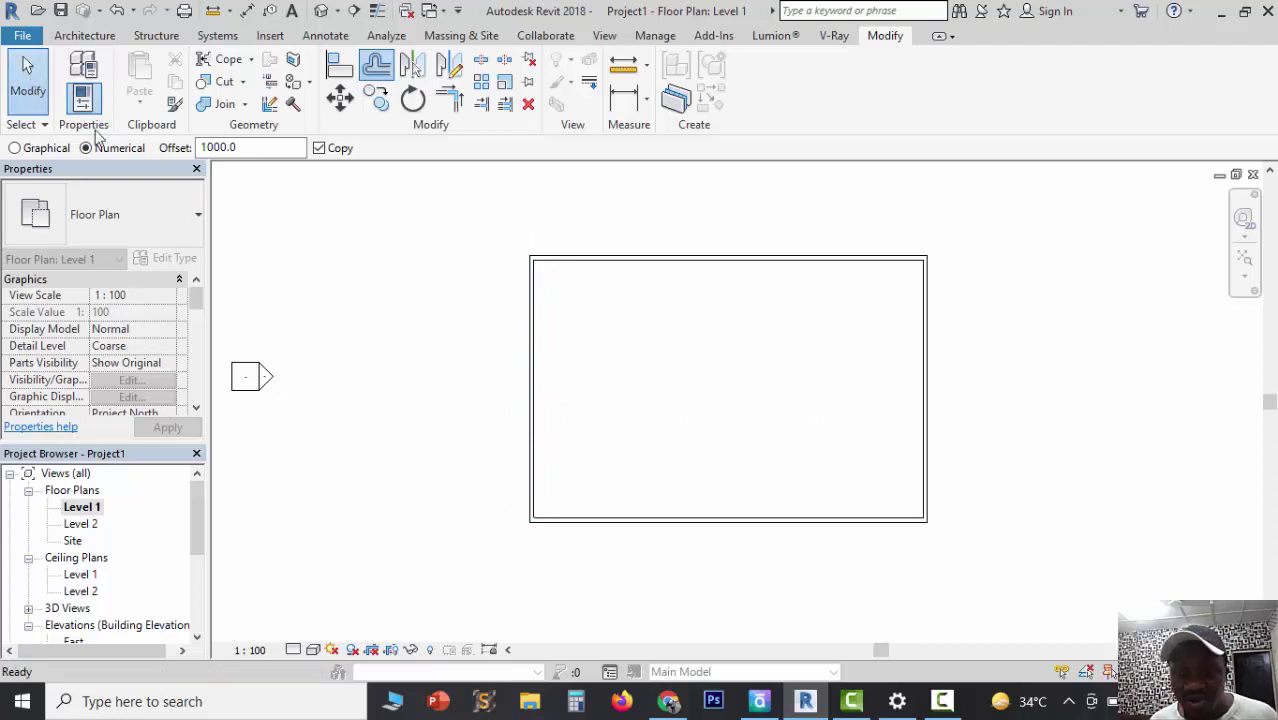
key(Escape)
Step: Delete the four walls of the rectangle on the Level 1 floor plan
scroll(688, 371, down, 1)
drag(878, 491, 553, 256)
key(Delete)
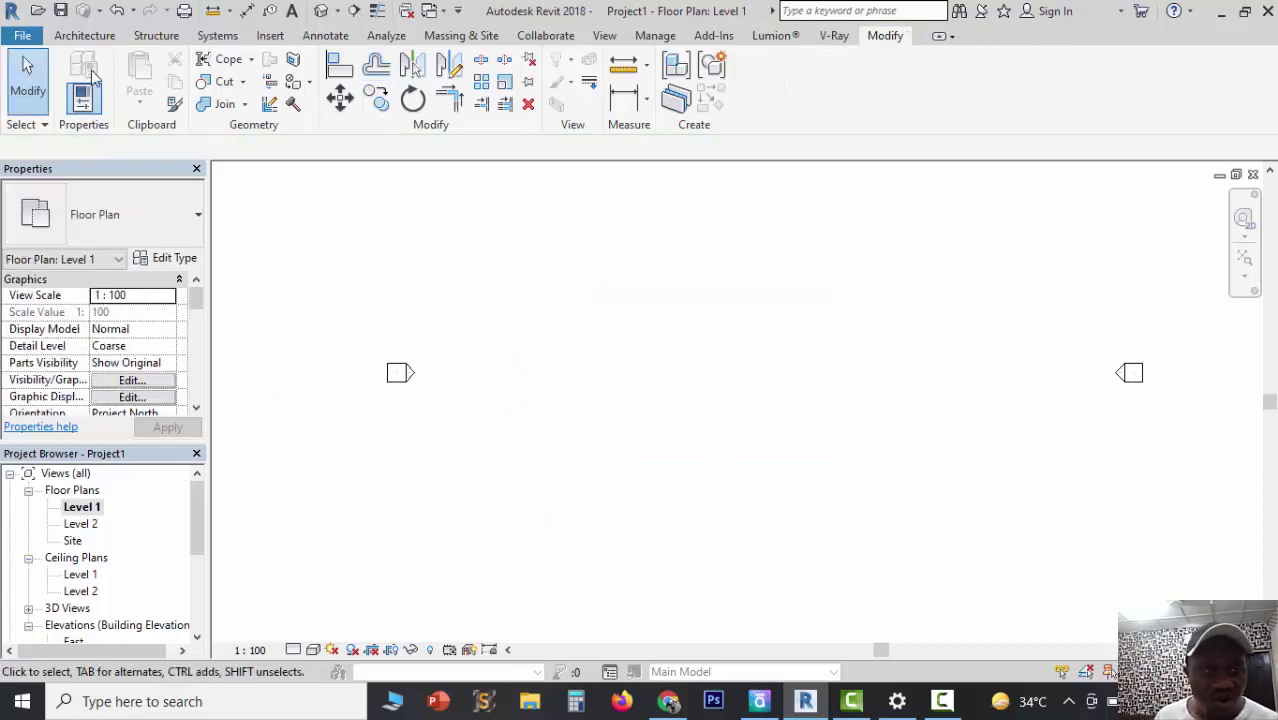
Step: Start the Wall tool and duplicate the Generic - 200mm wall type under the name 225 WALL
click(84, 35)
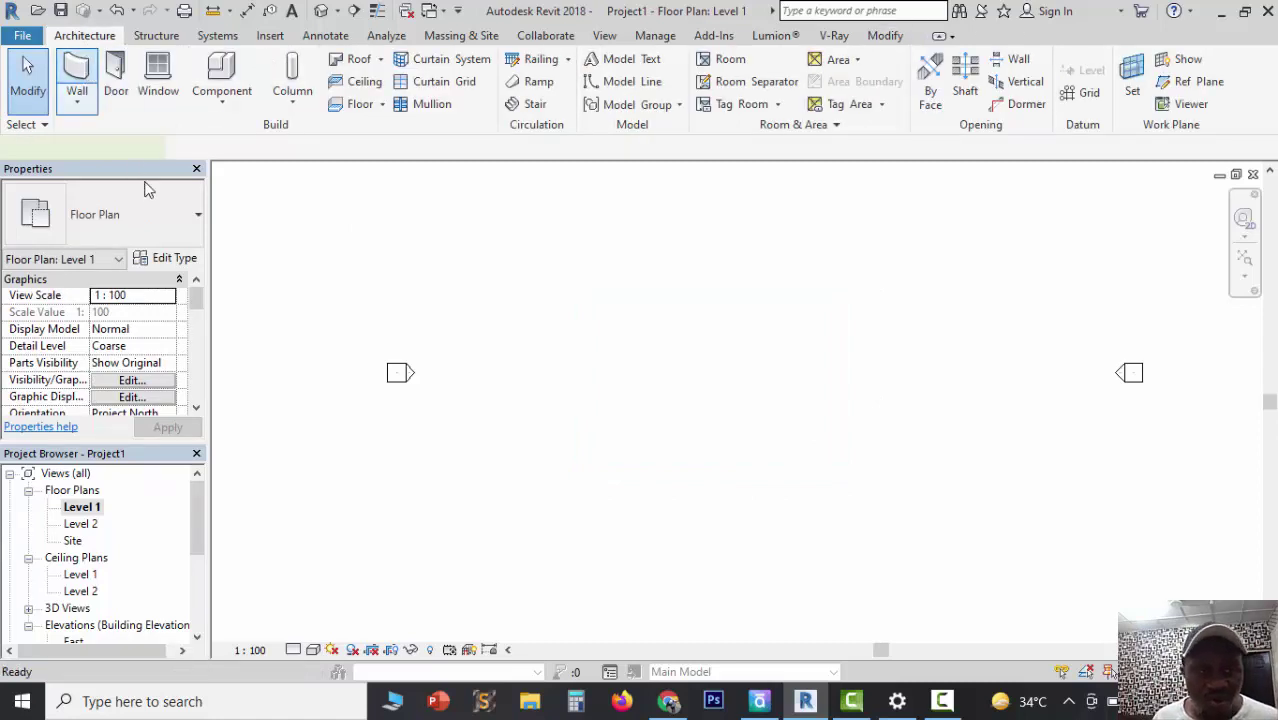
key(w)
key(a)
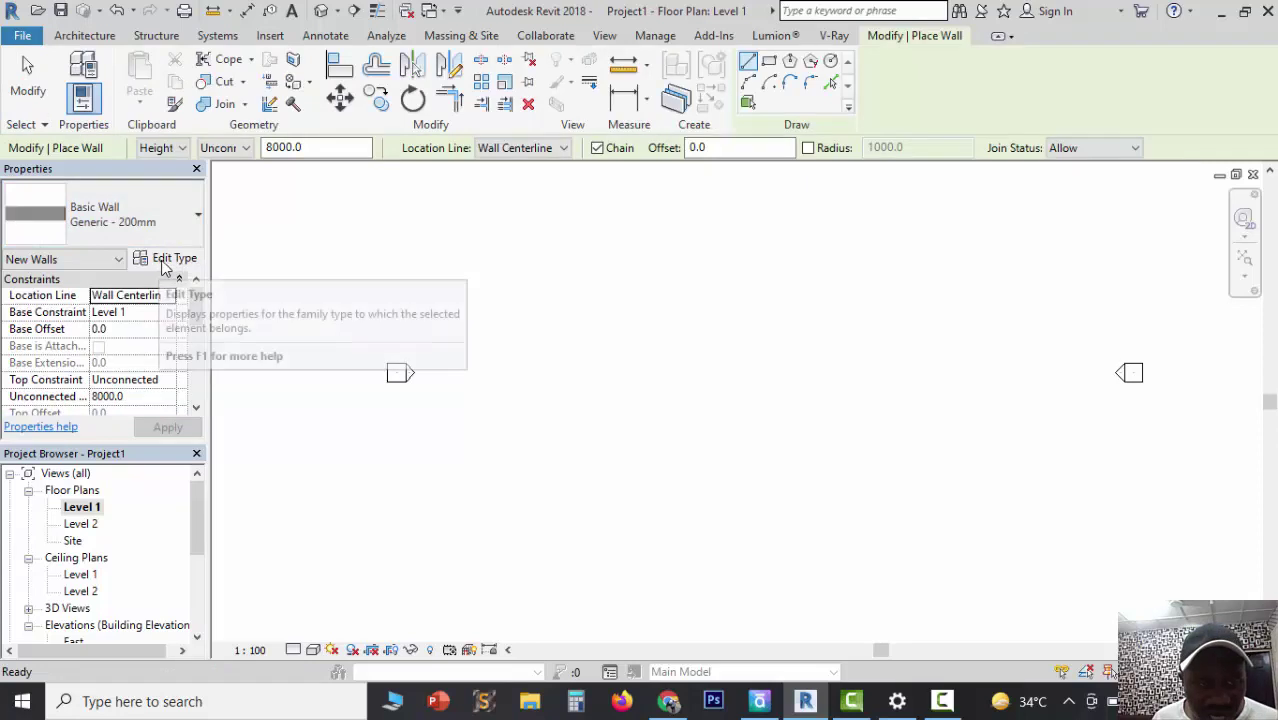
click(172, 264)
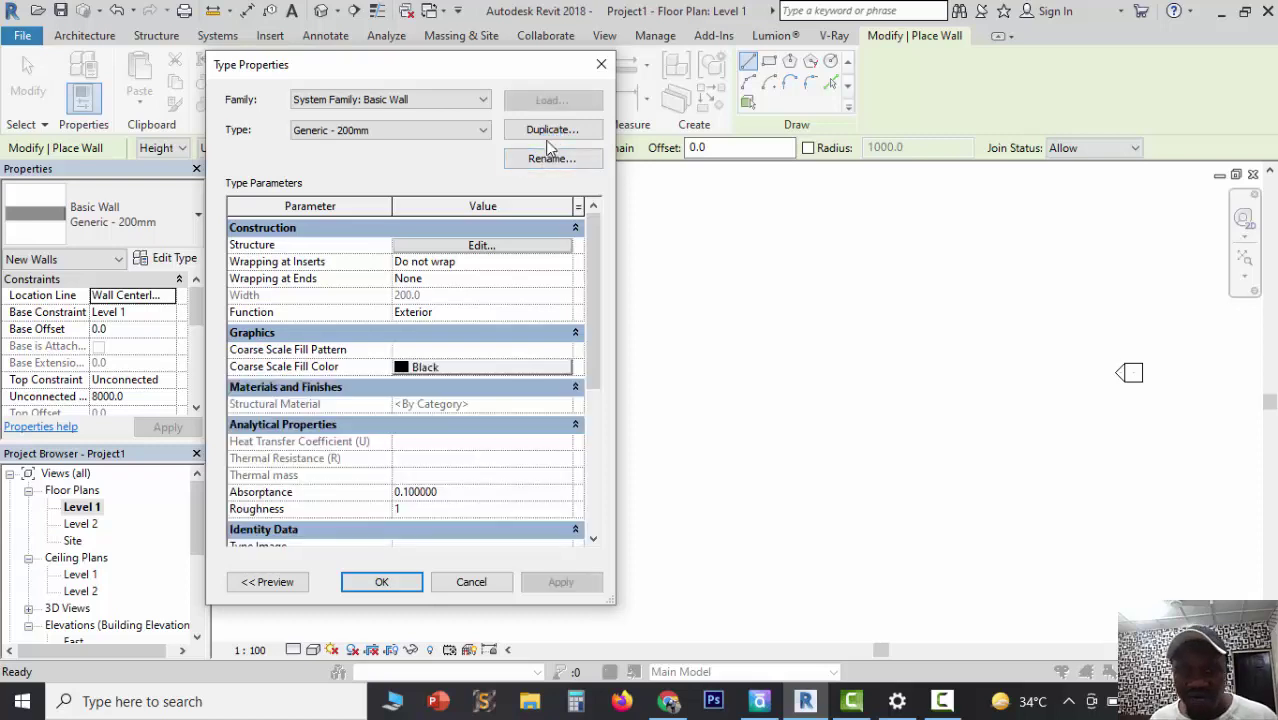
click(541, 132)
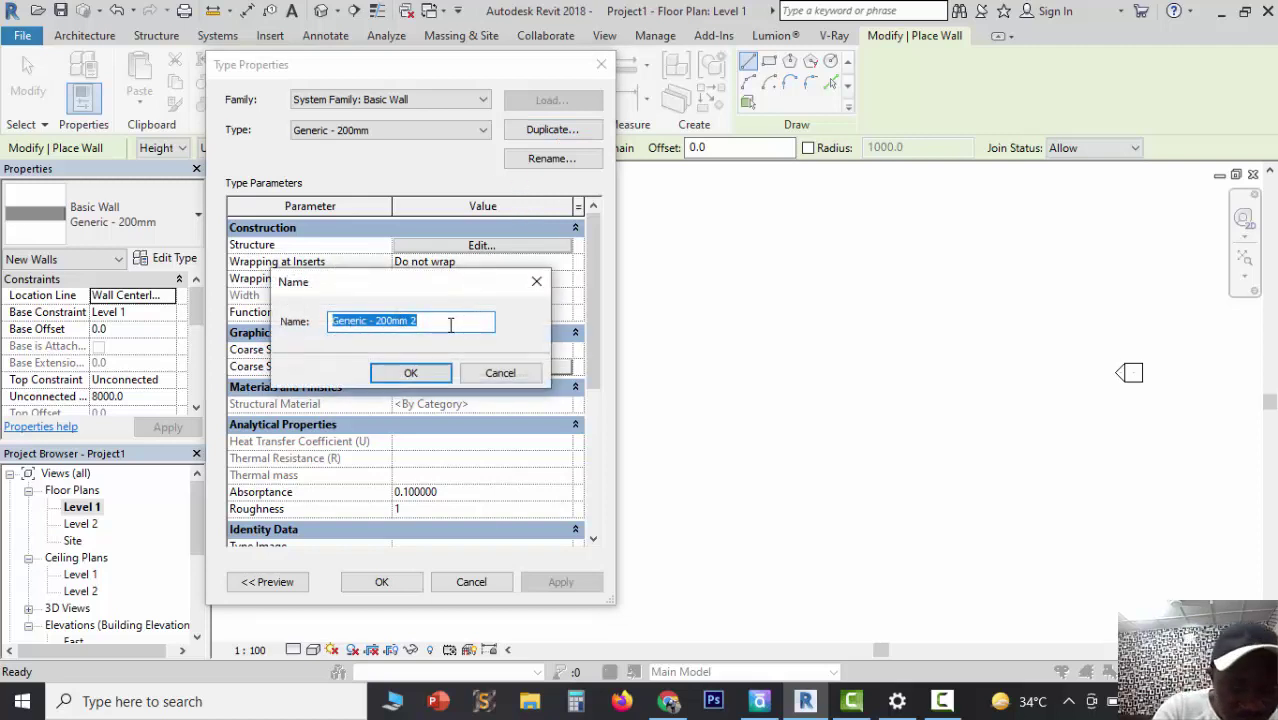
text(225 WALL)
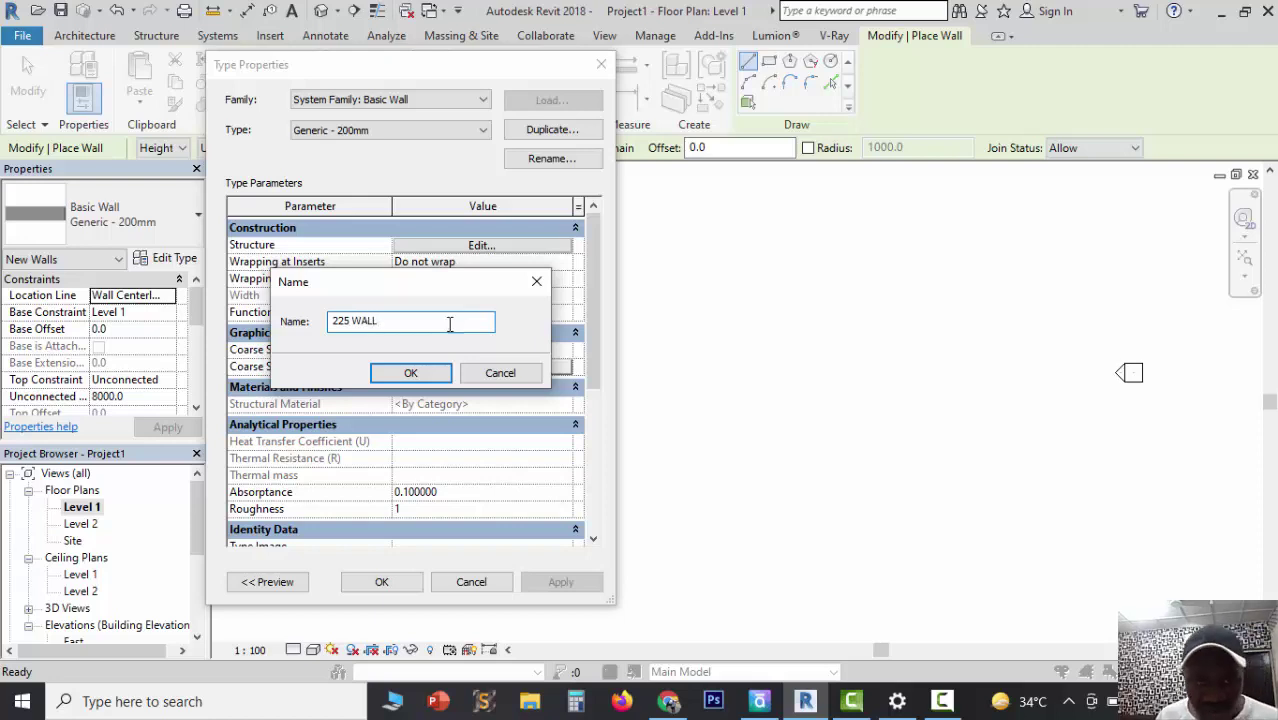
click(402, 373)
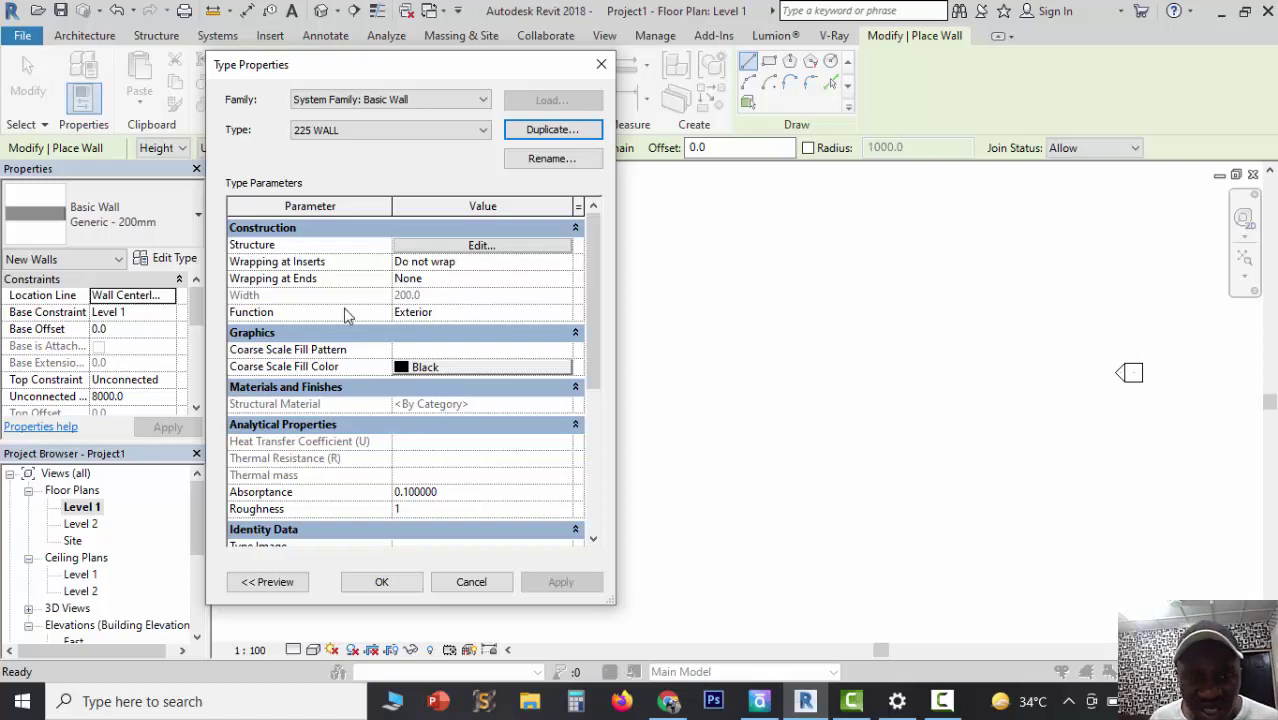
Step: Set the structure layer thickness of the 225 WALL type to 225 mm and accept the type changes
click(481, 246)
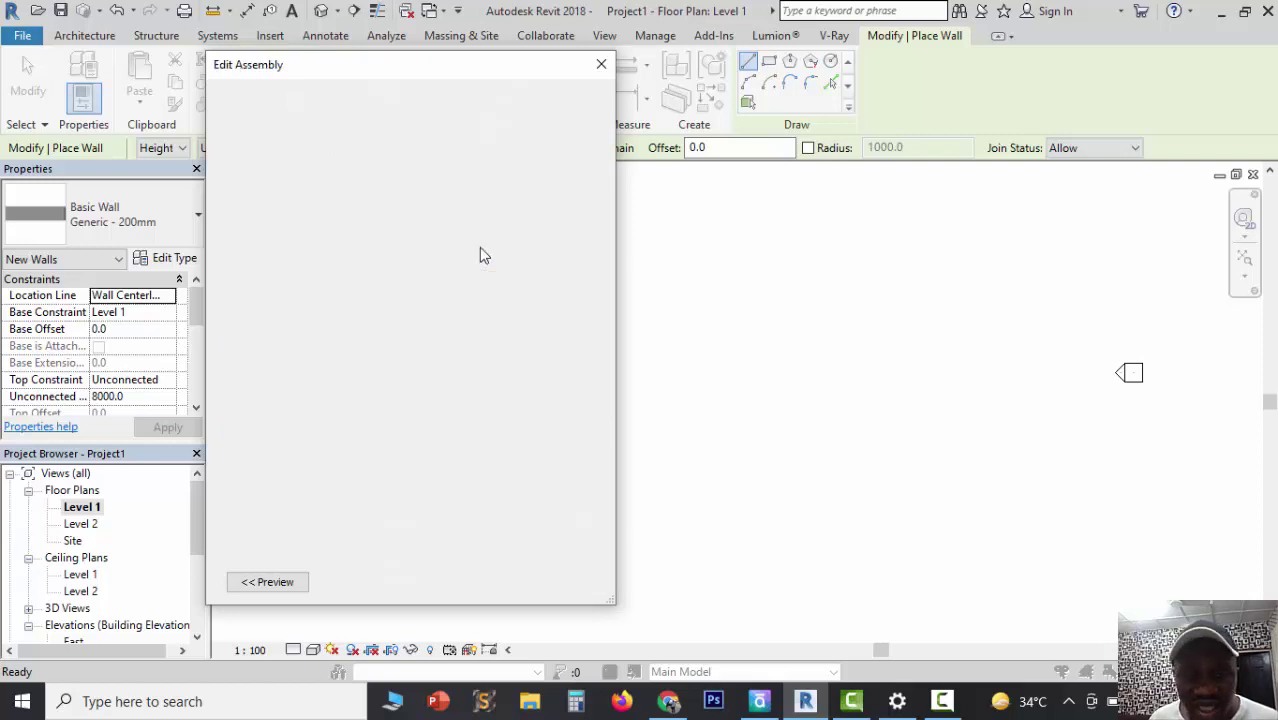
click(432, 288)
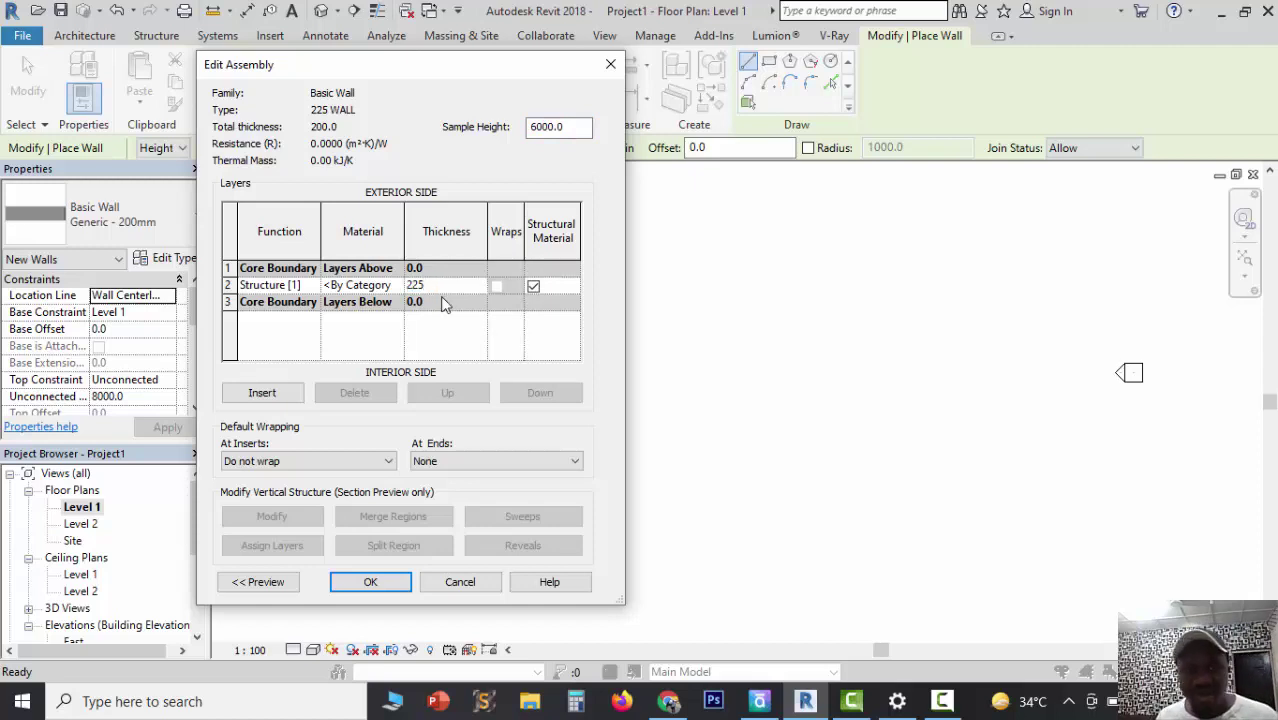
text(225)
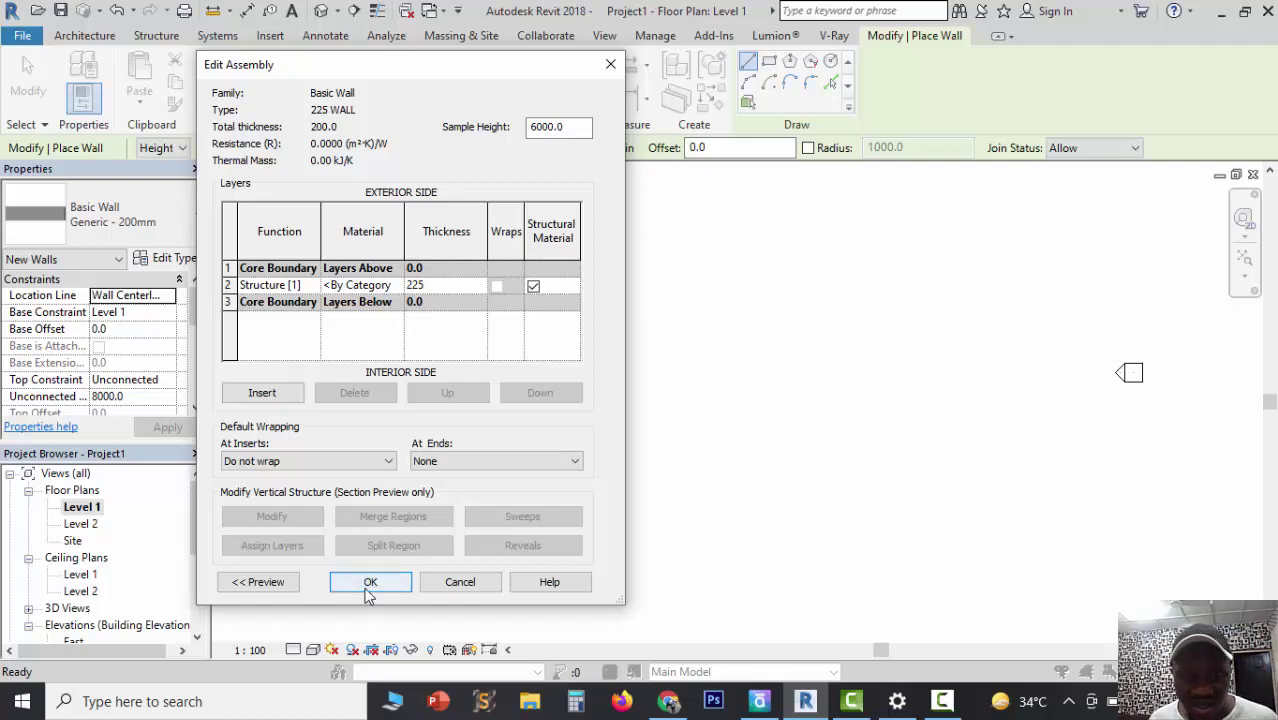
click(370, 582)
click(370, 582)
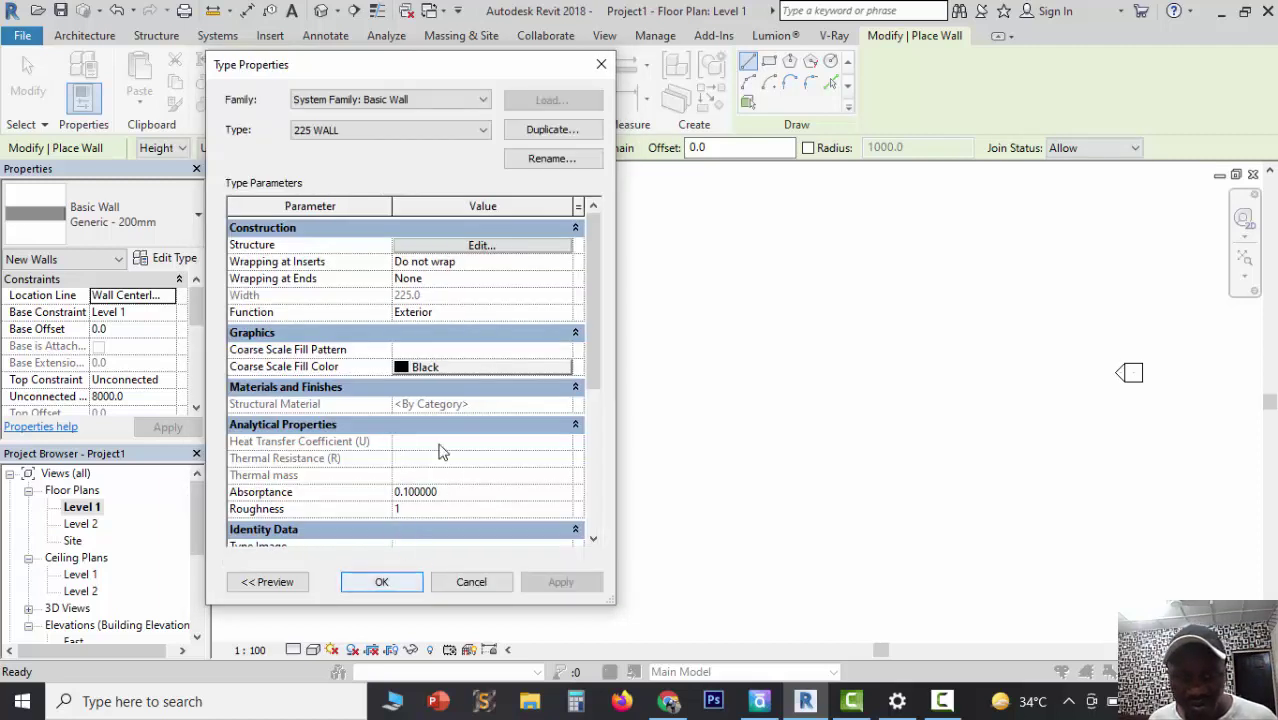
click(383, 580)
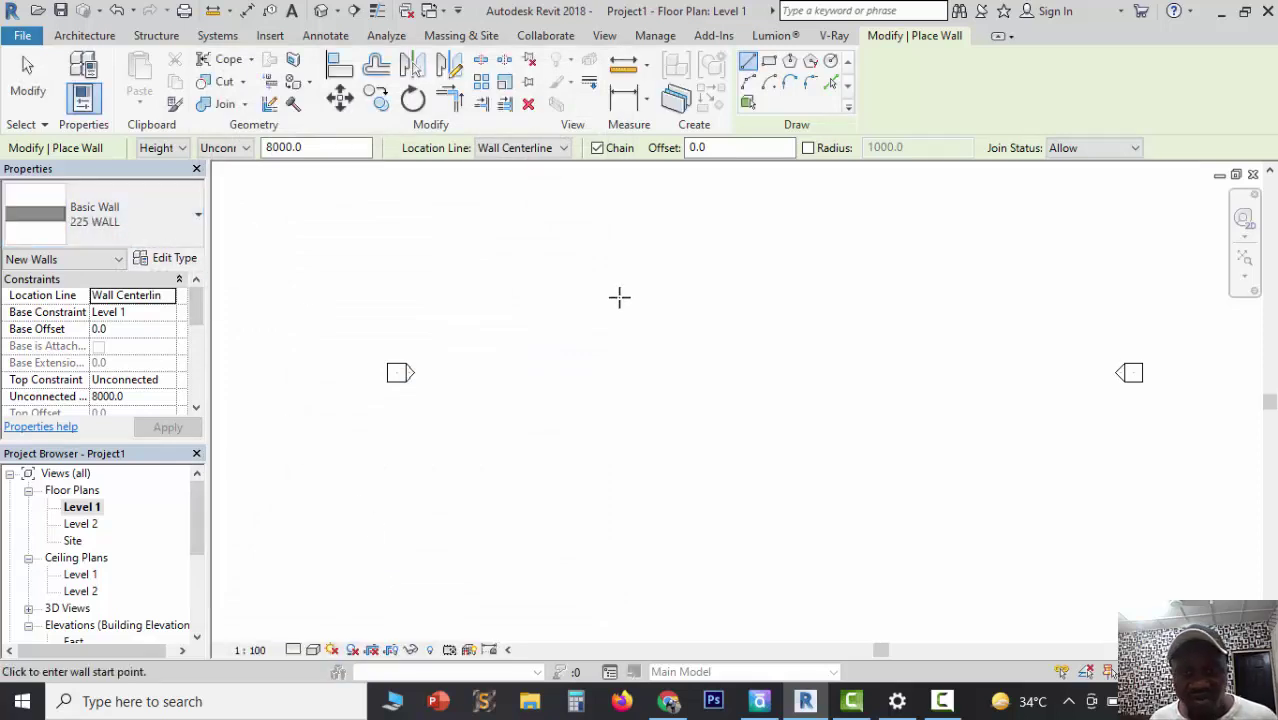
Step: Draw a rectangle of 225 WALL walls about 14000 by 11000 mm between the elevation markers on Level 1
click(769, 61)
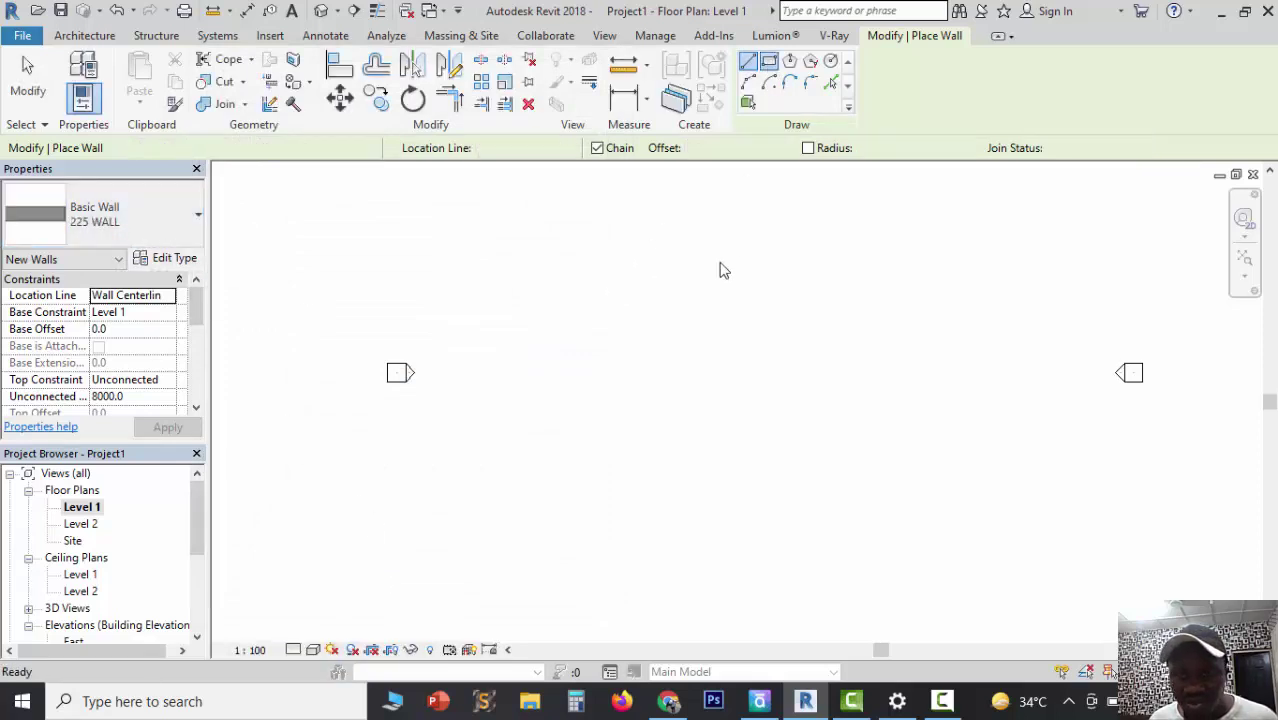
scroll(637, 422, down, 2)
click(636, 348)
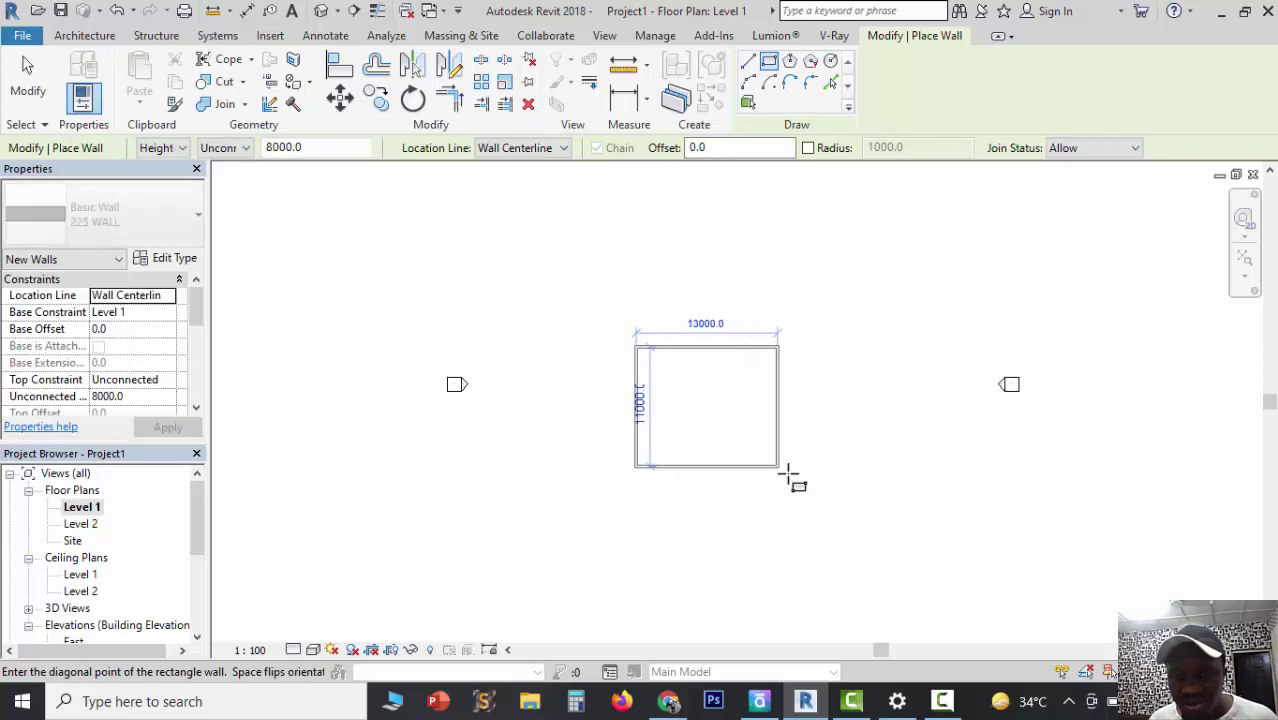
click(791, 463)
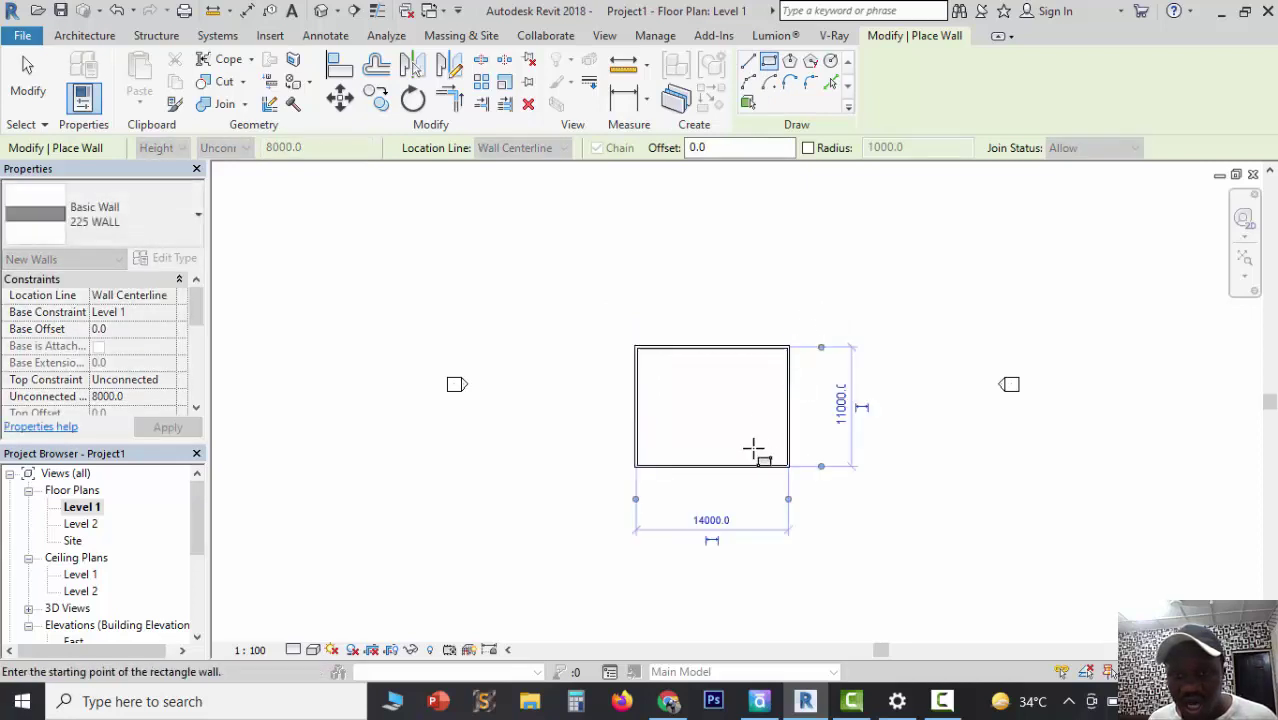
Step: Offset a copy of the rectangle's west wall 3600 mm into the interior as a vertical partition
scroll(750, 448, up, 3)
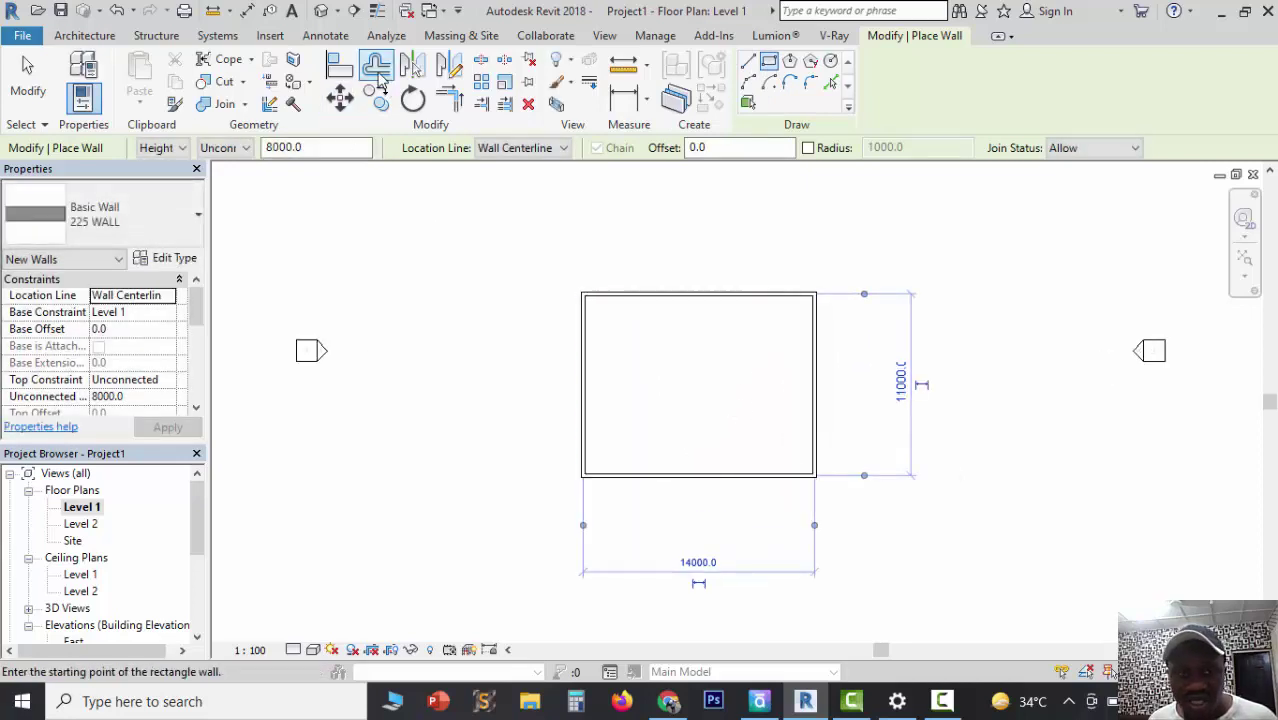
click(376, 65)
scroll(620, 413, up, 1)
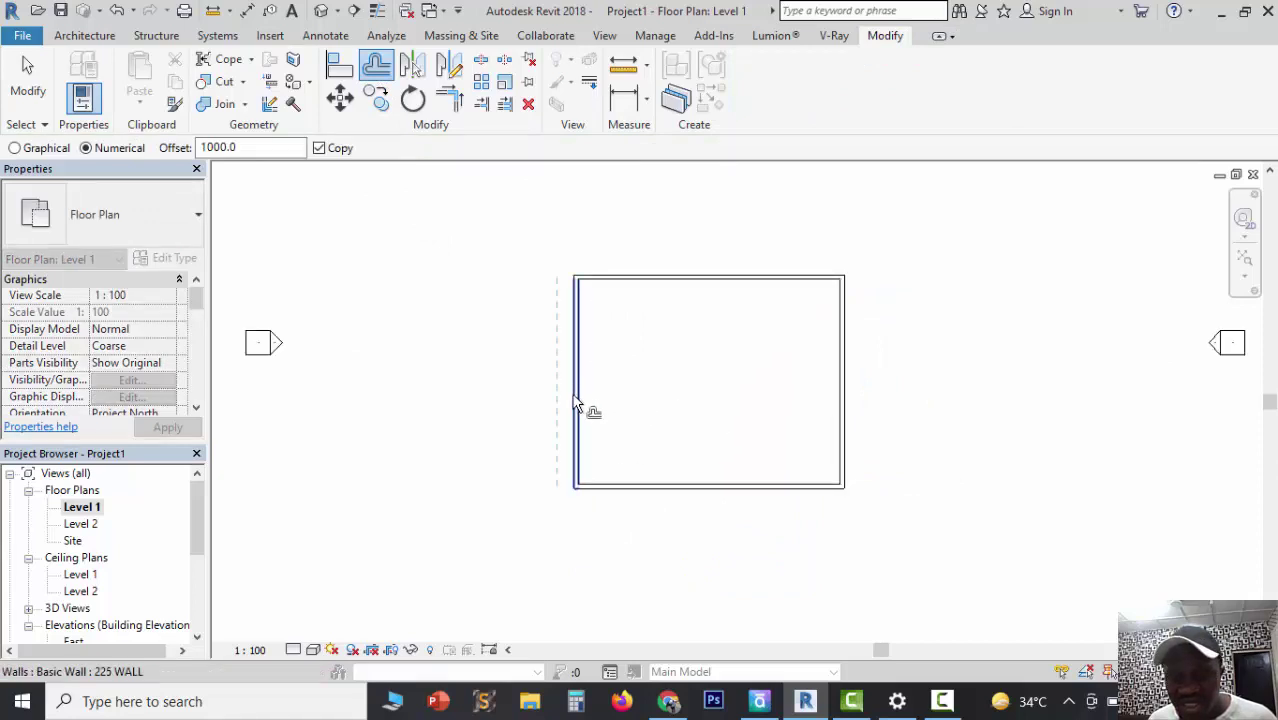
scroll(592, 413, up, 1)
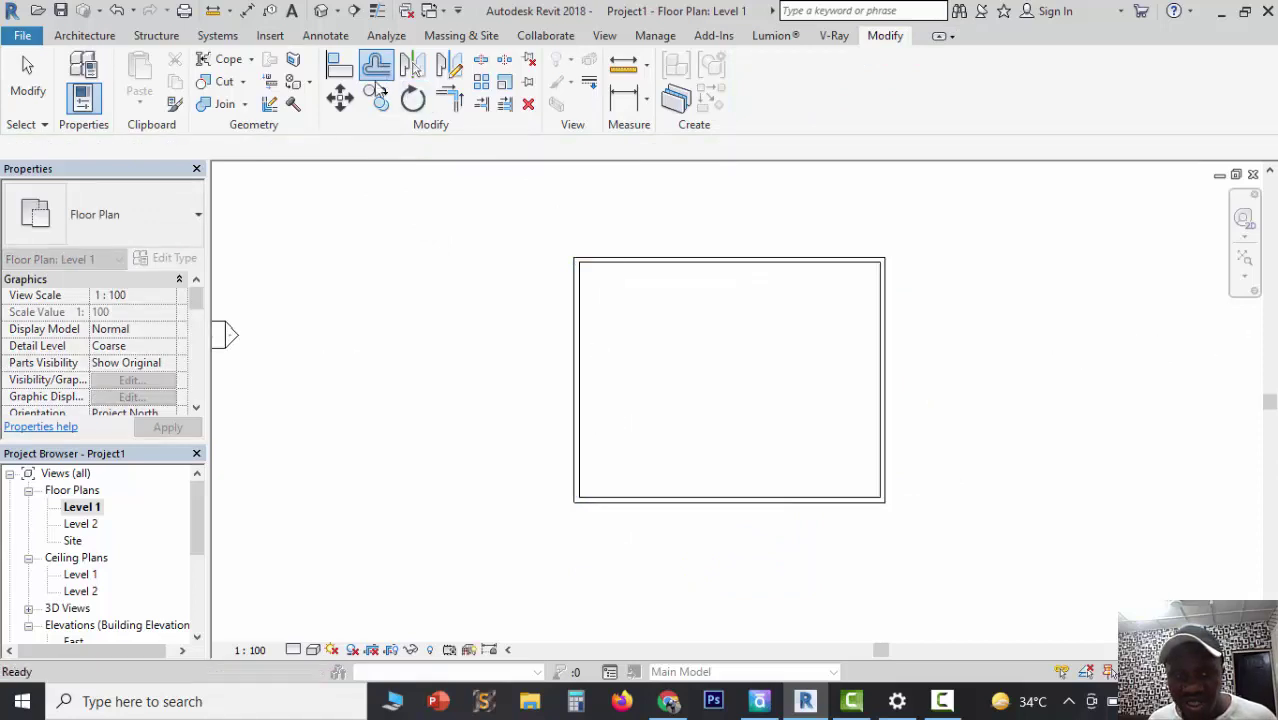
click(242, 147)
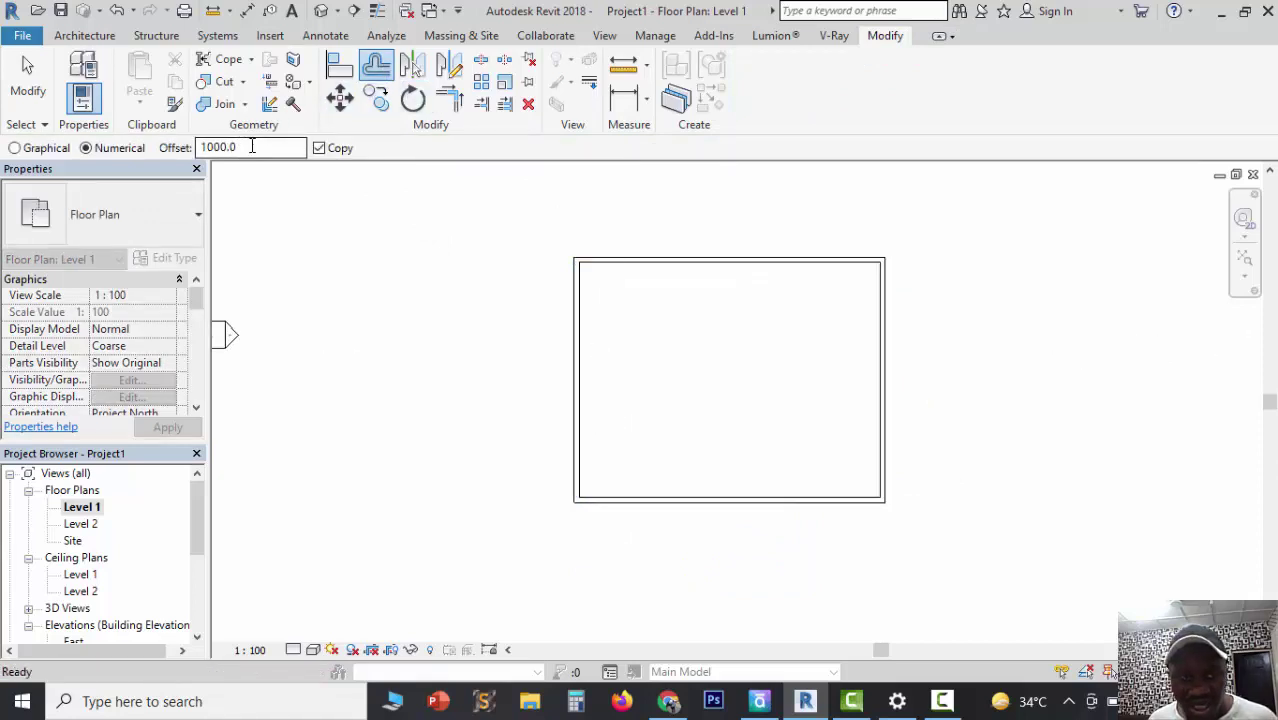
drag(250, 147, 196, 147)
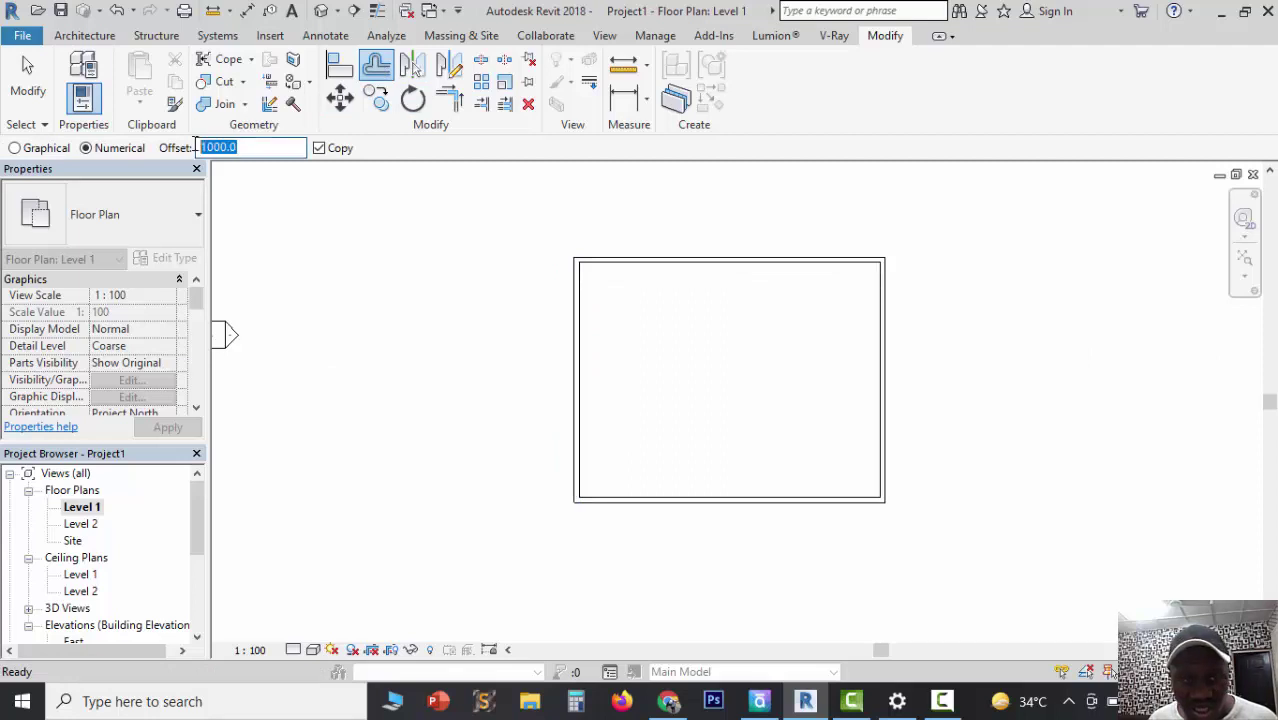
text(36)
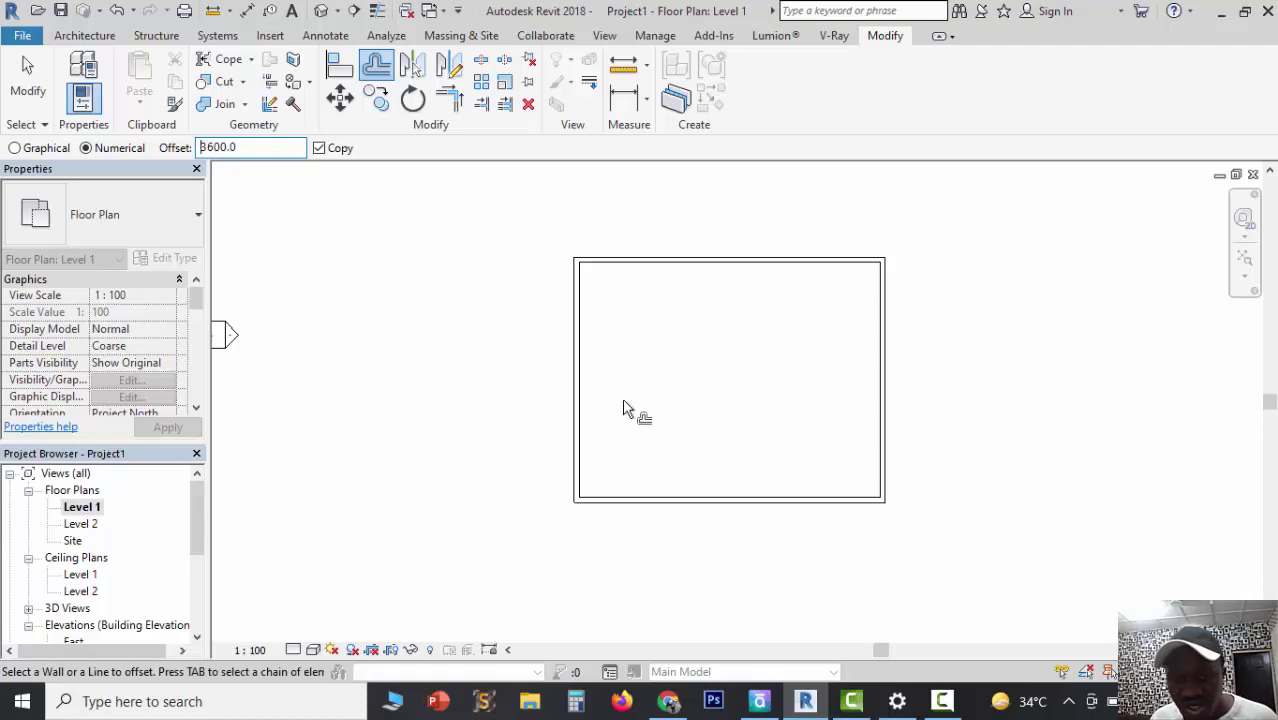
click(584, 382)
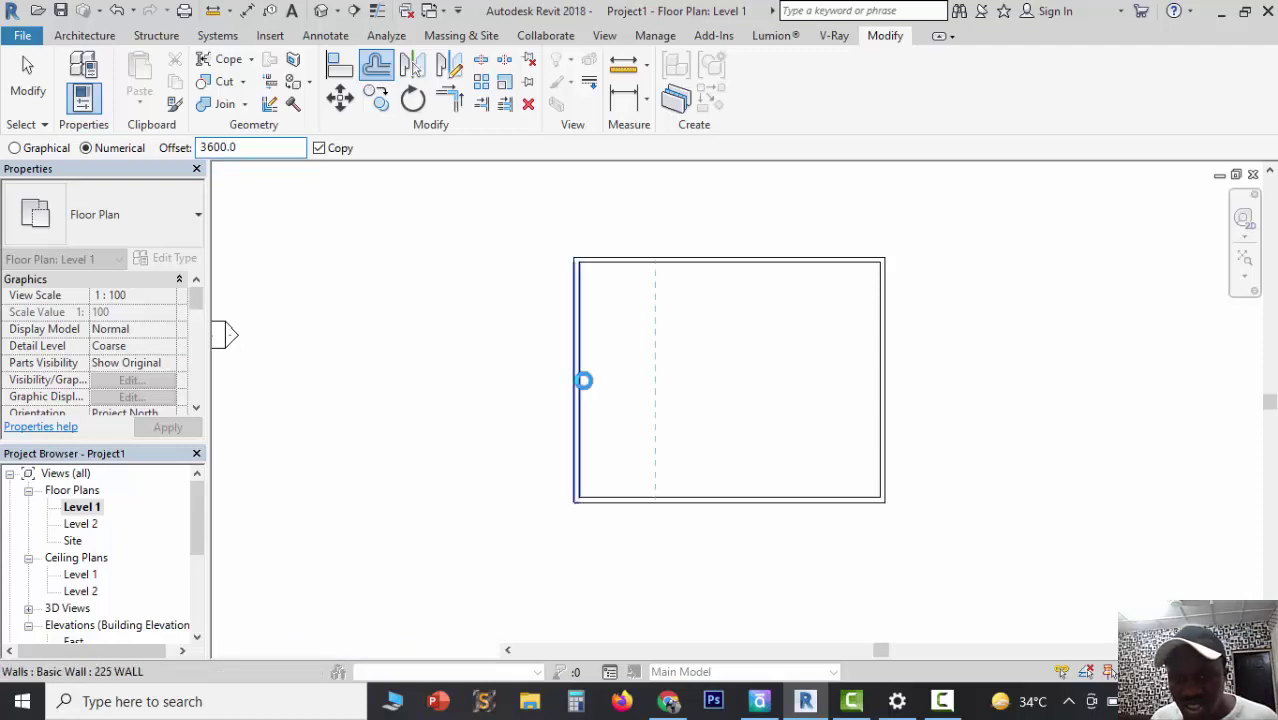
scroll(730, 418, up, 2)
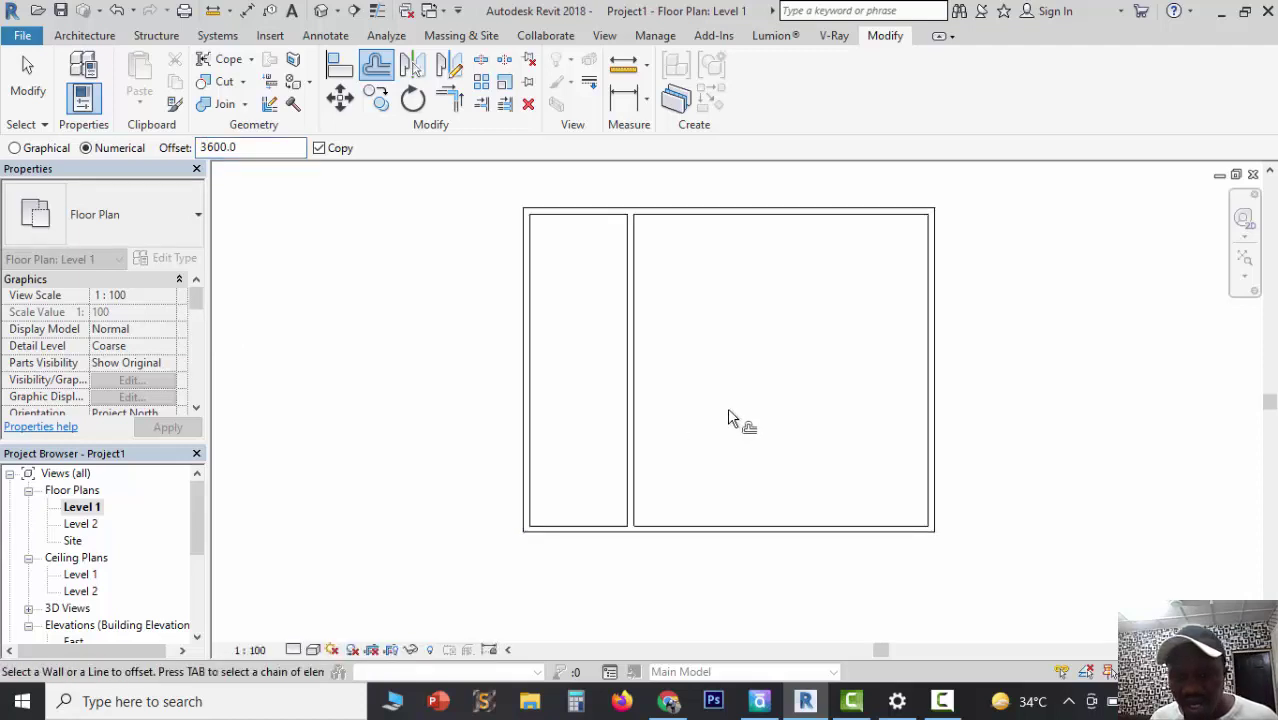
Step: Offset a copy of the rectangle's south wall 1200 mm inward, forming a narrow strip beside the vertical partition
drag(238, 143, 199, 143)
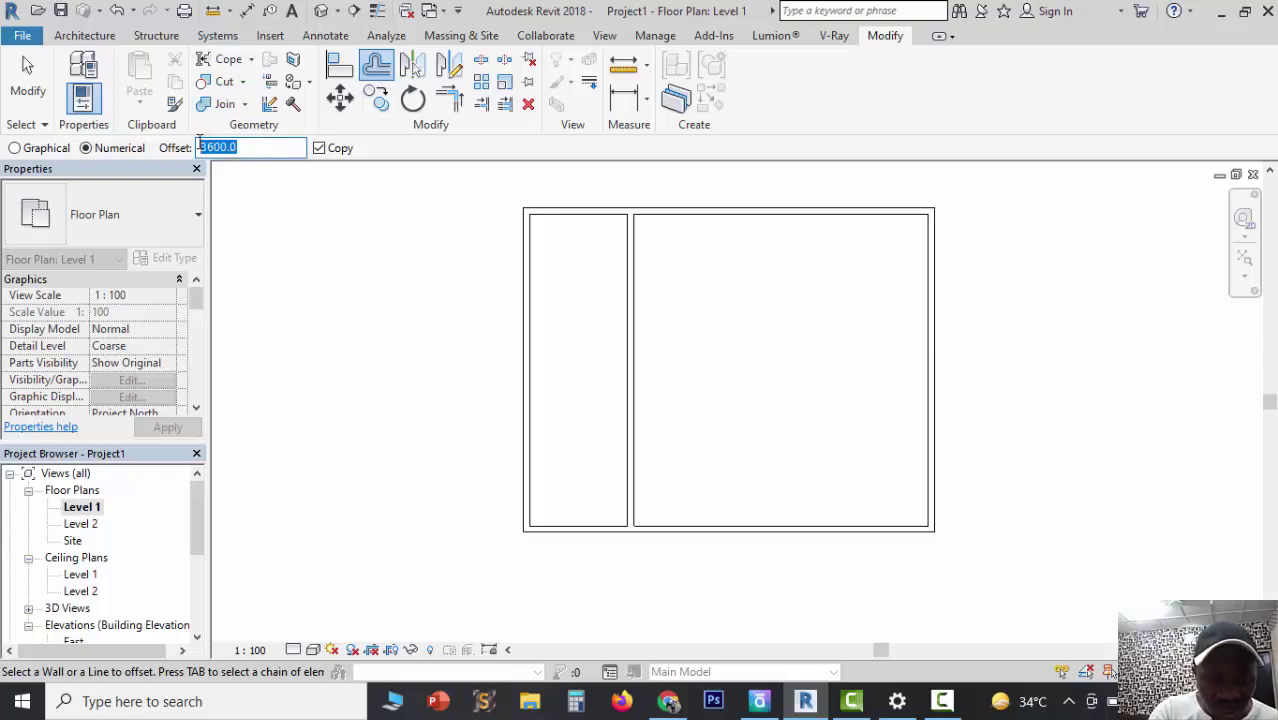
text(12)
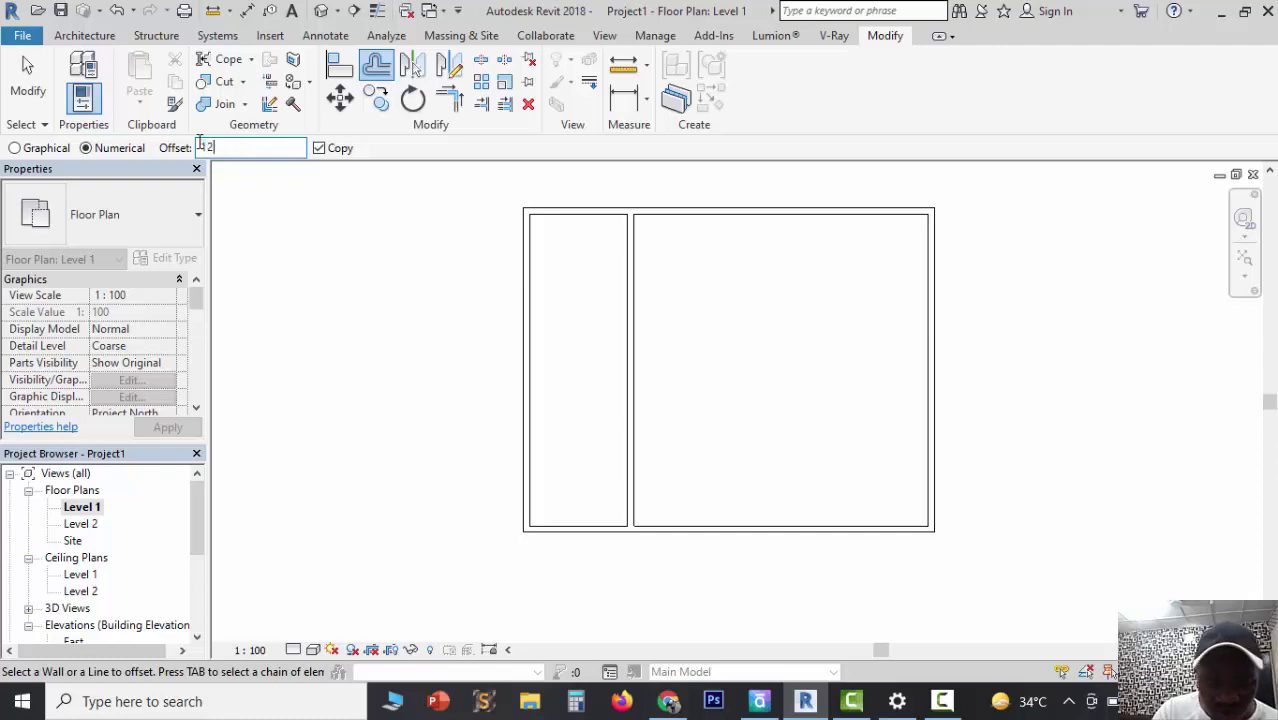
click(790, 530)
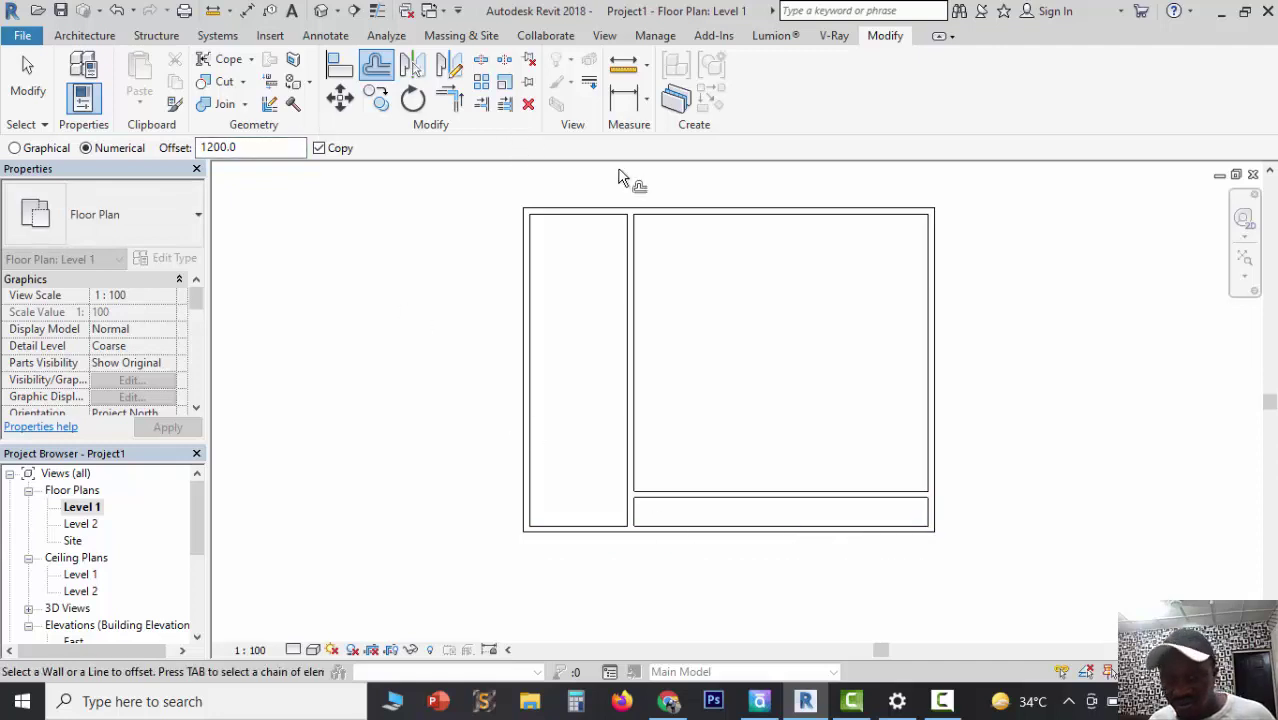
Step: Offset copies of the vertical partition and the lower horizontal partition 5000 mm into the large room, dividing it into four
drag(283, 149, 203, 147)
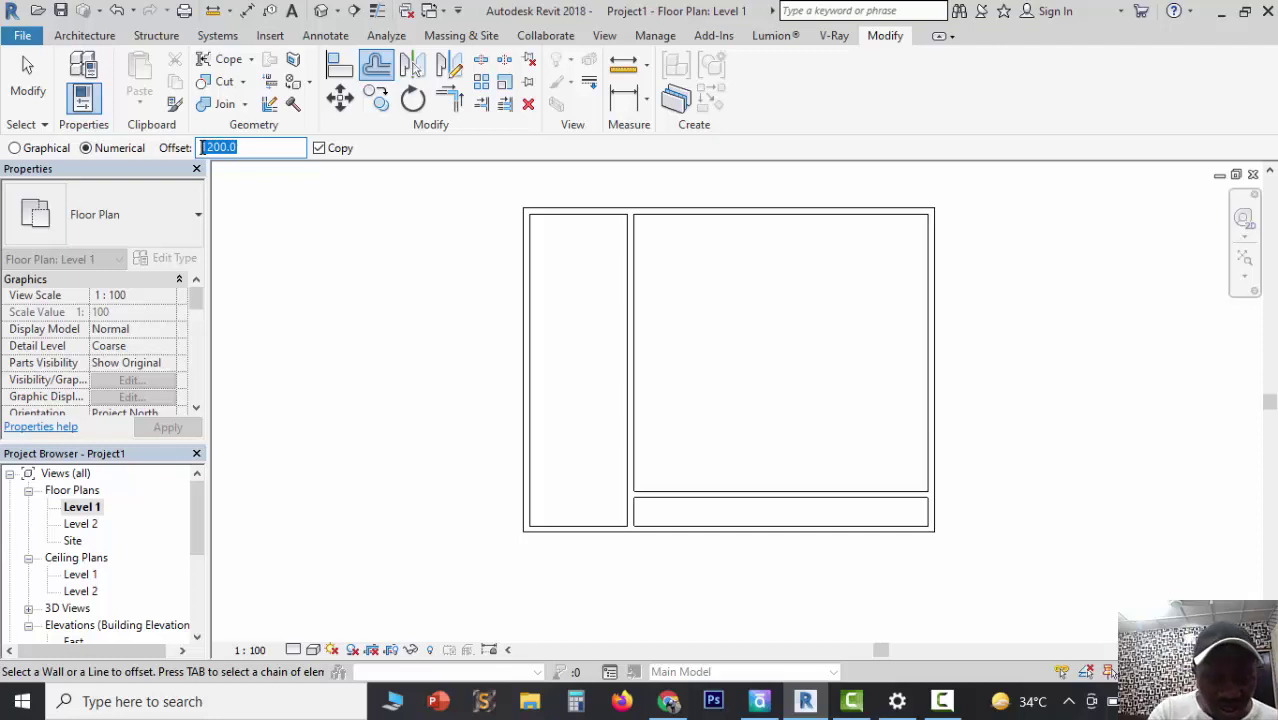
key(BackSpace)
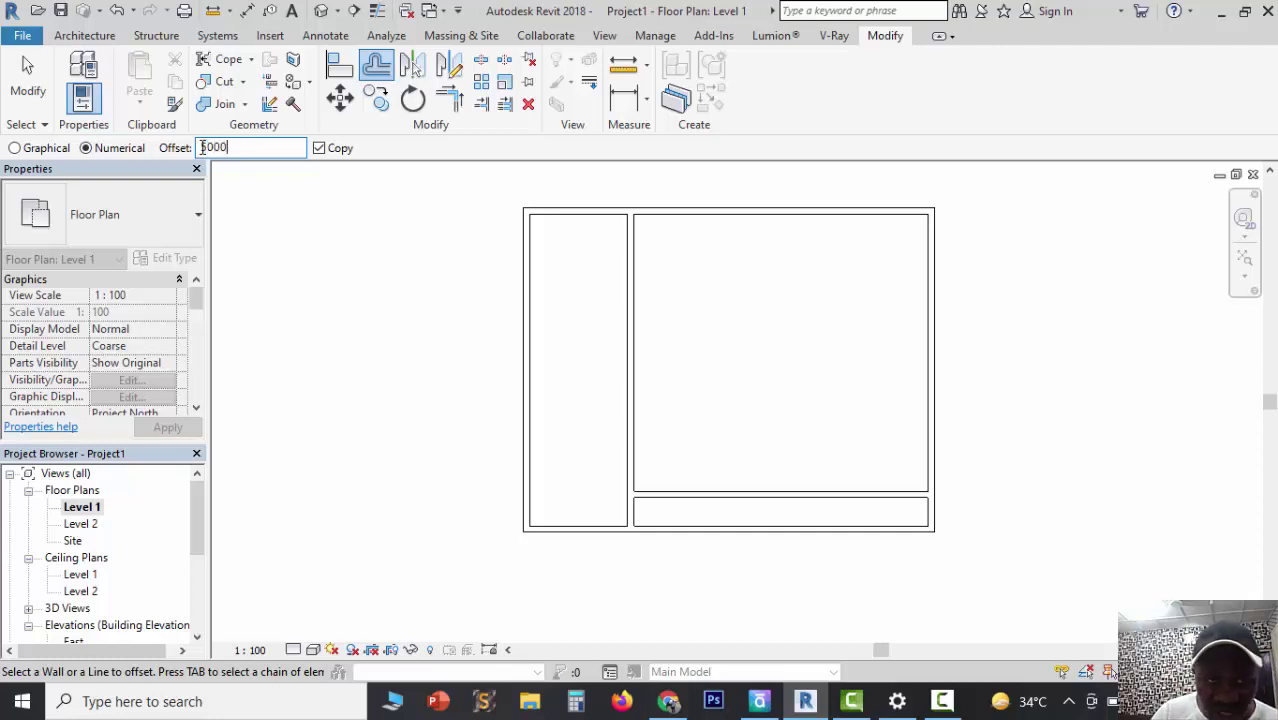
text(5000)
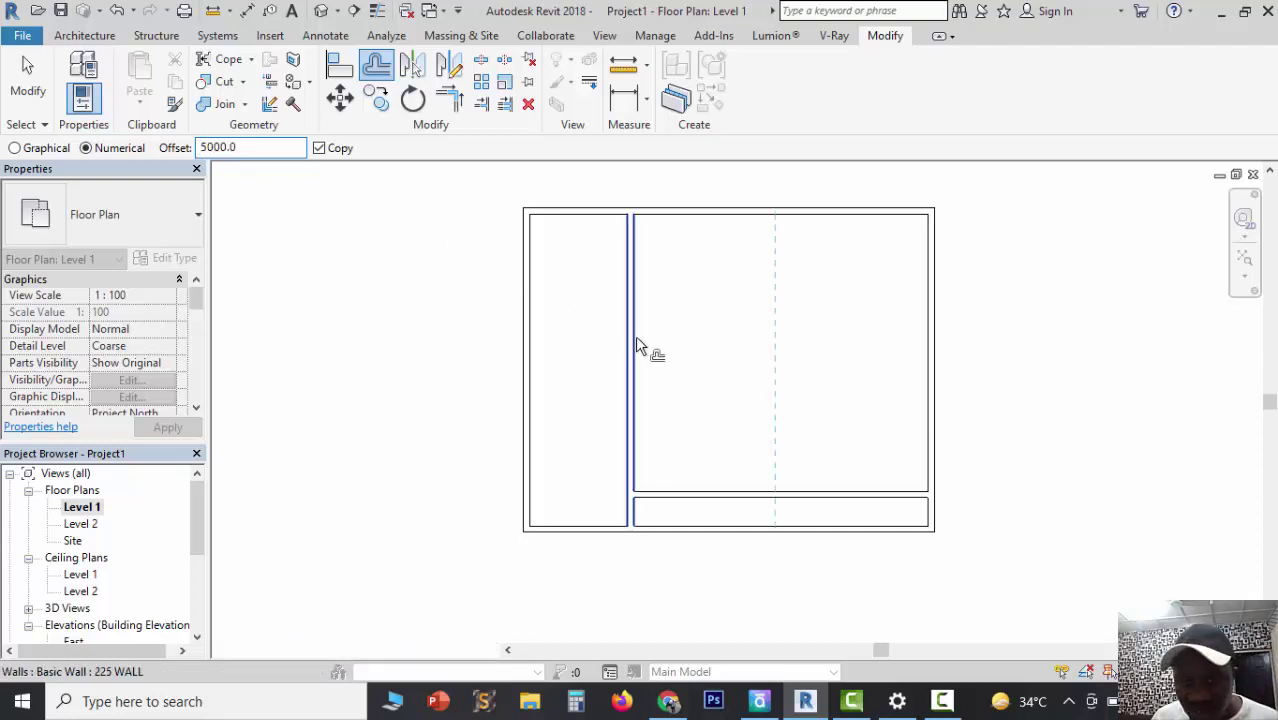
click(637, 338)
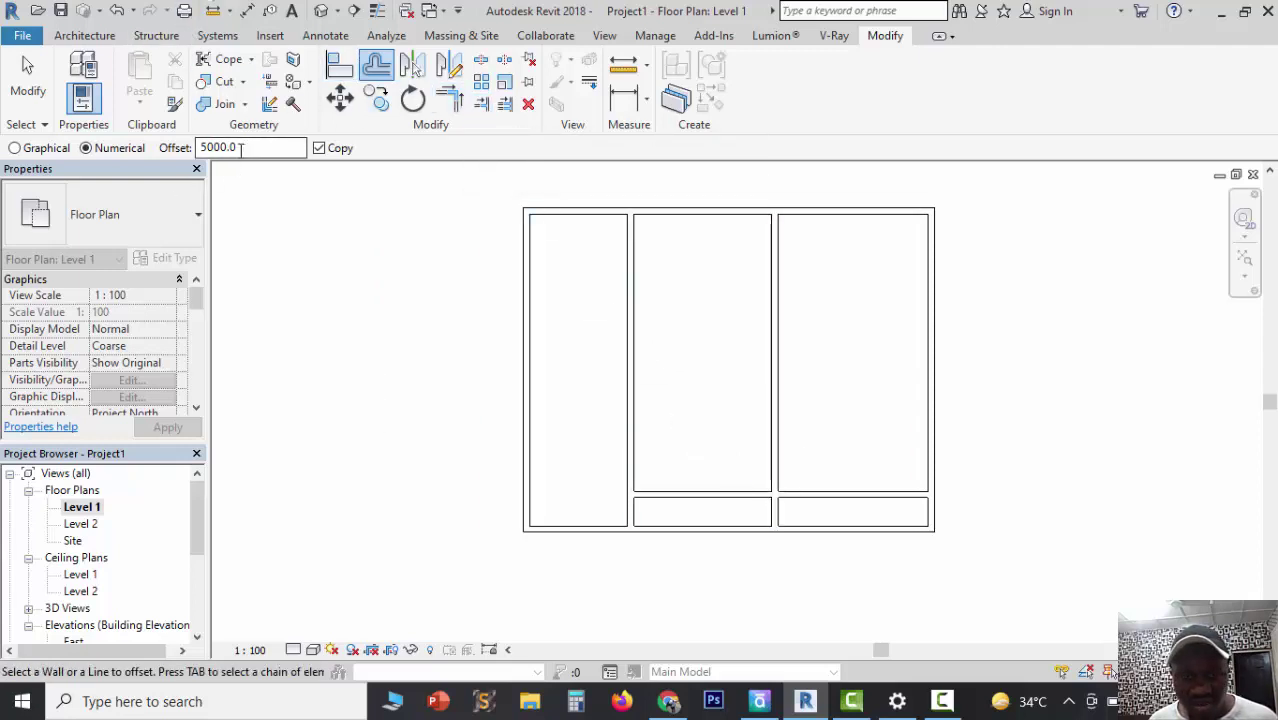
click(740, 488)
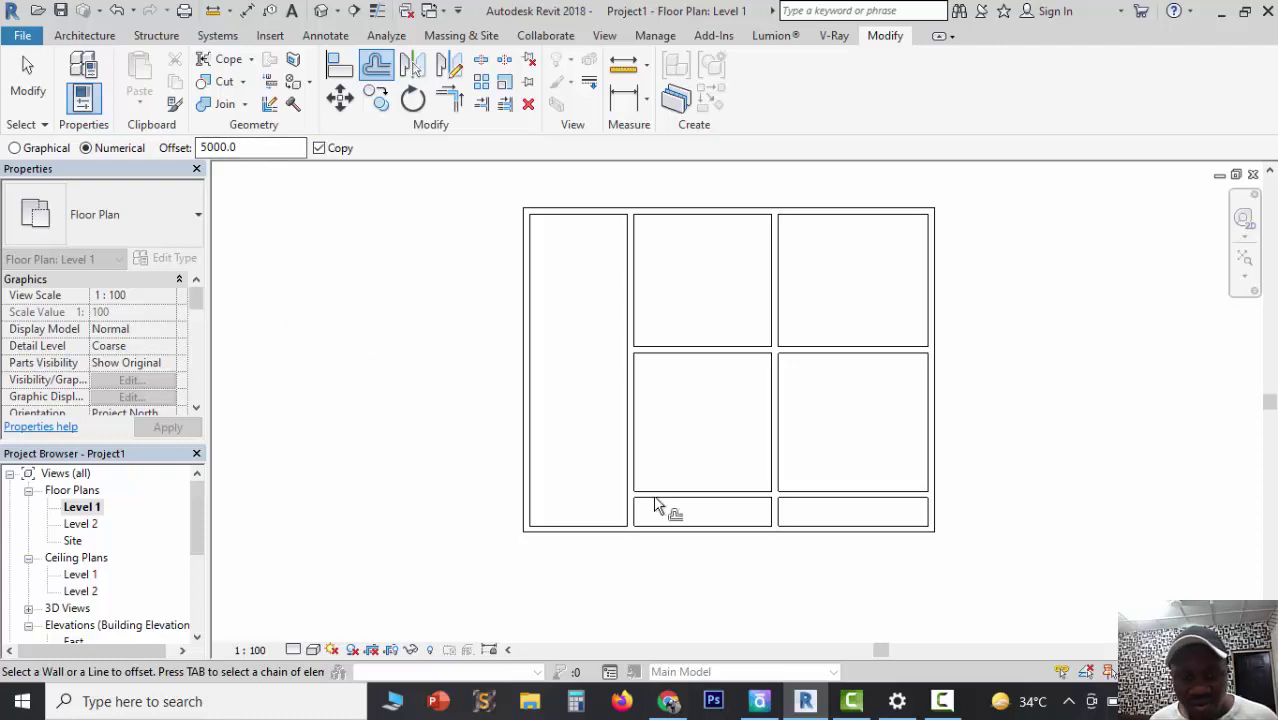
Step: Offset a copy of the easternmost vertical partition 1200 mm to the west, forming a narrow corridor beside it
scroll(577, 538, up, 1)
scroll(640, 525, down, 1)
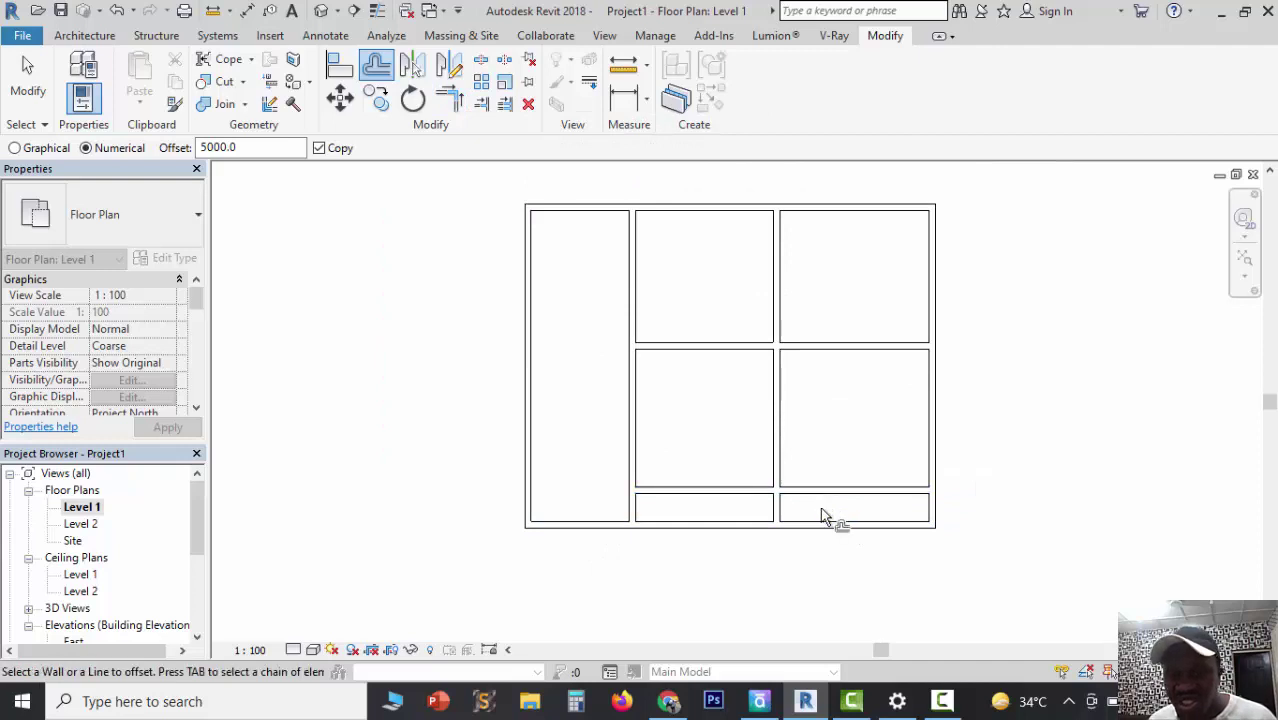
scroll(810, 506, up, 1)
scroll(676, 527, down, 1)
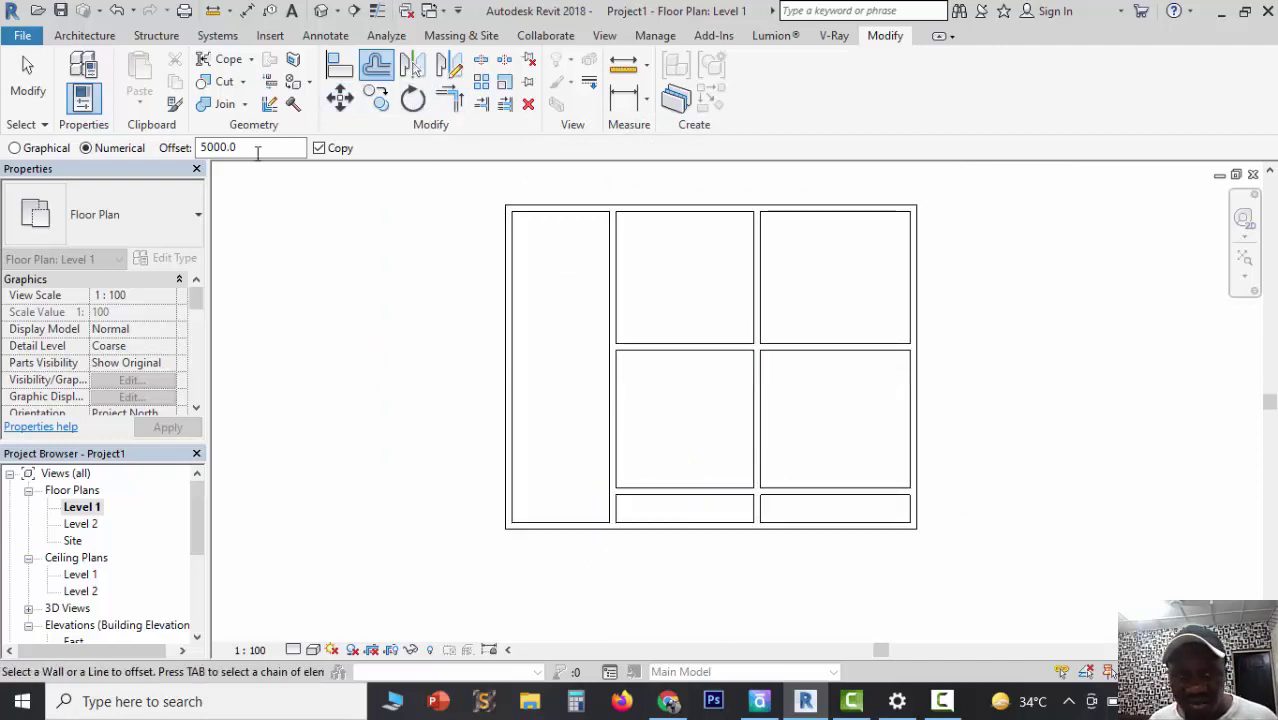
drag(256, 148, 199, 133)
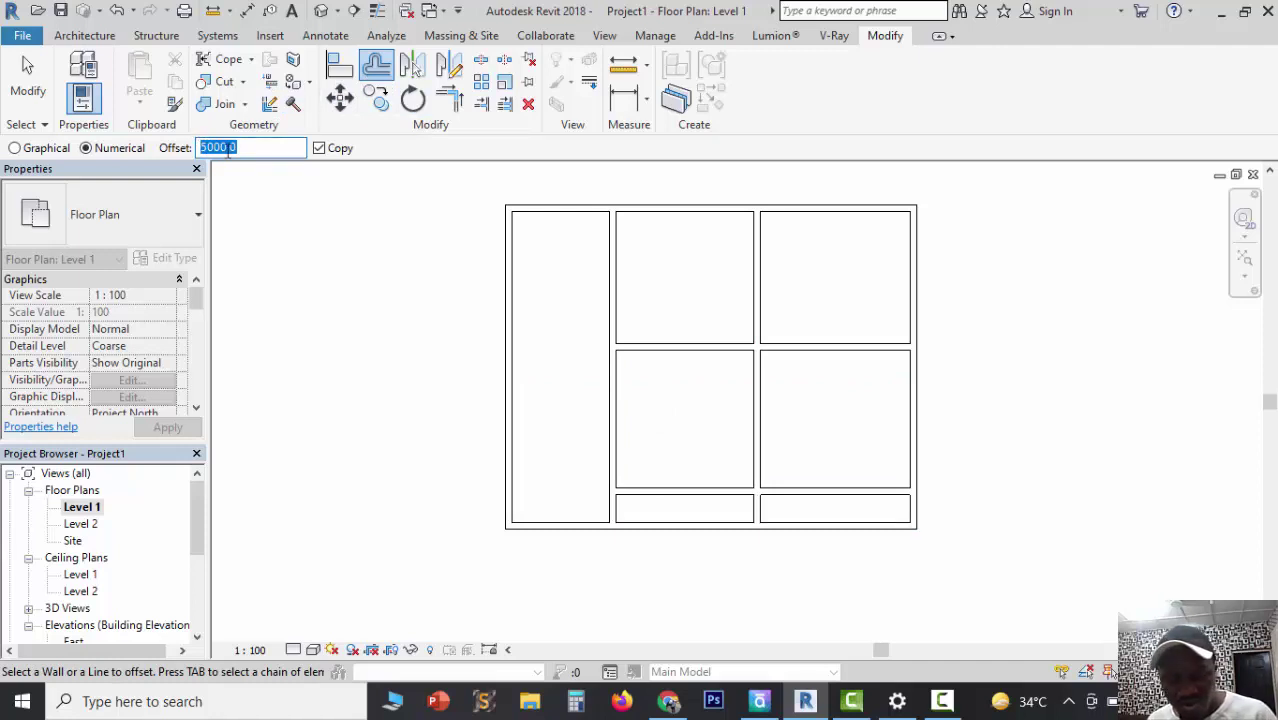
text(12)
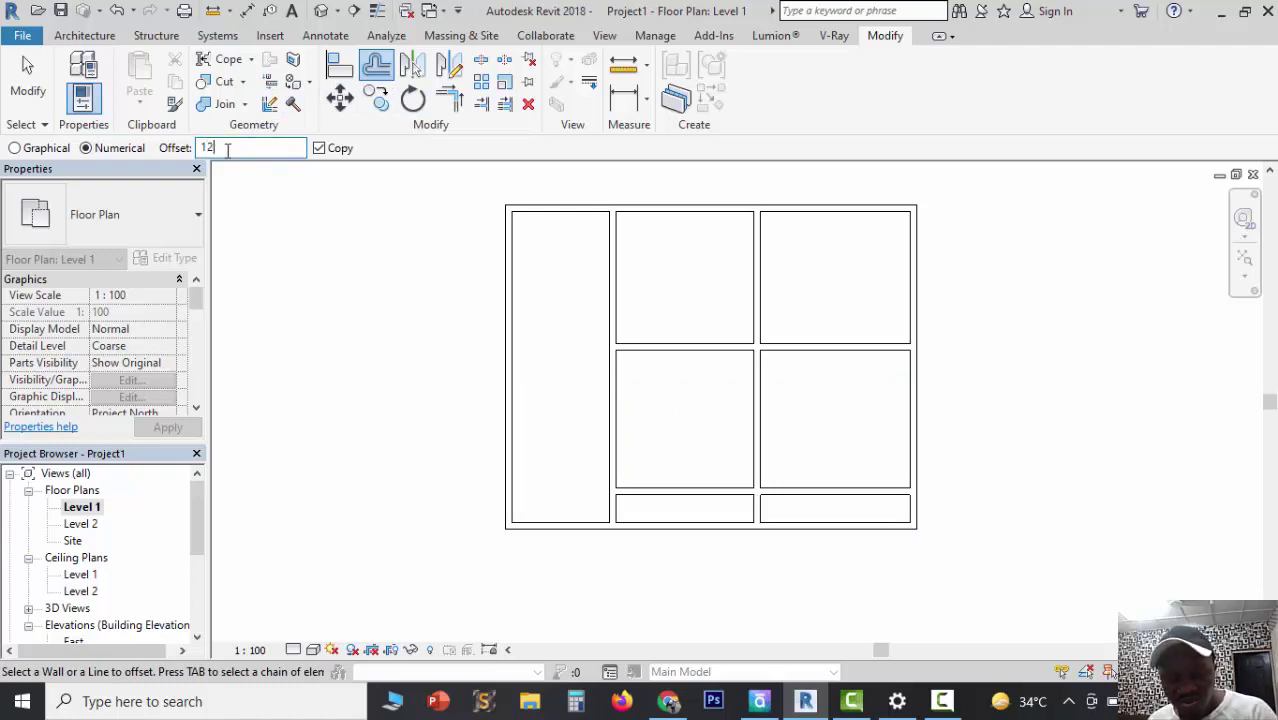
text(00)
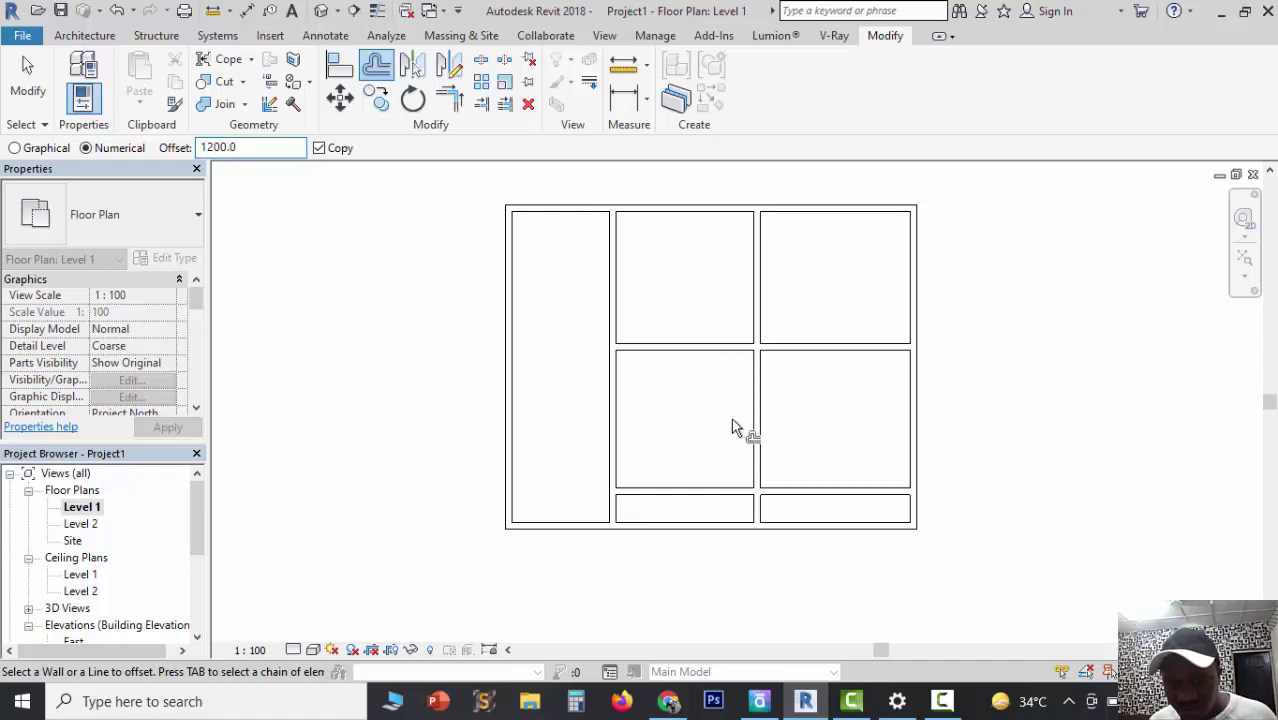
click(756, 467)
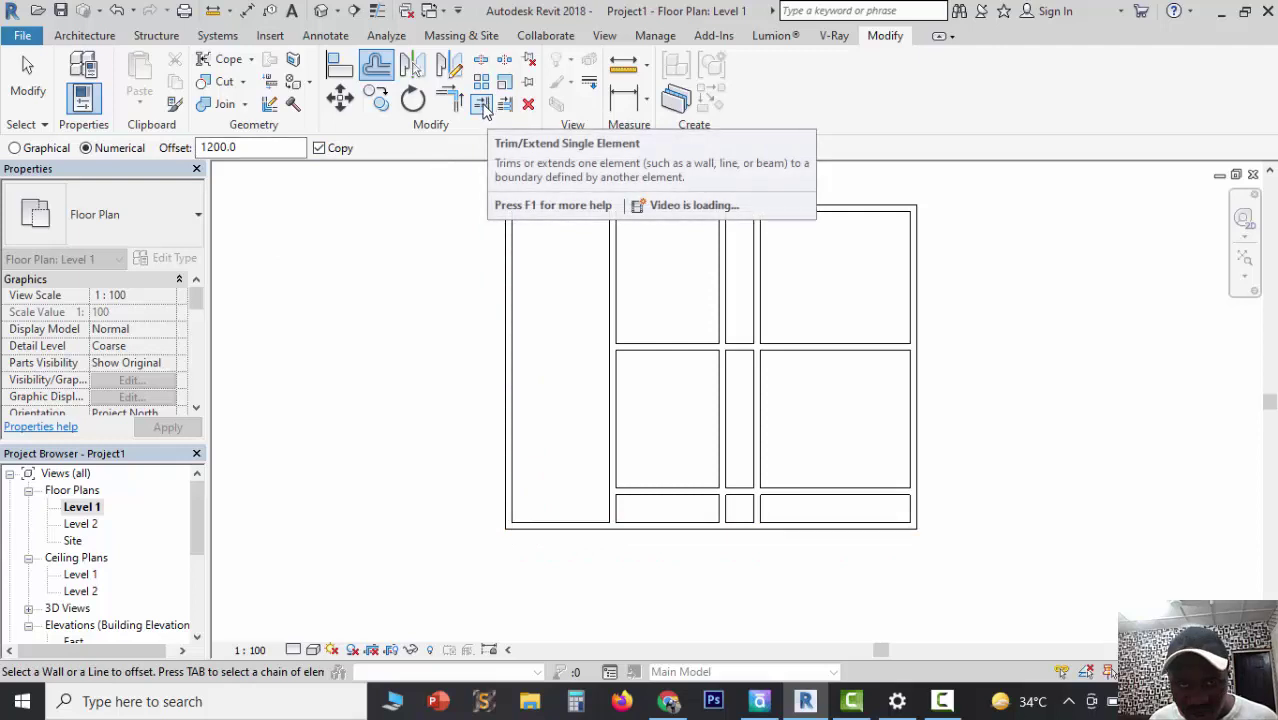
key(Escape)
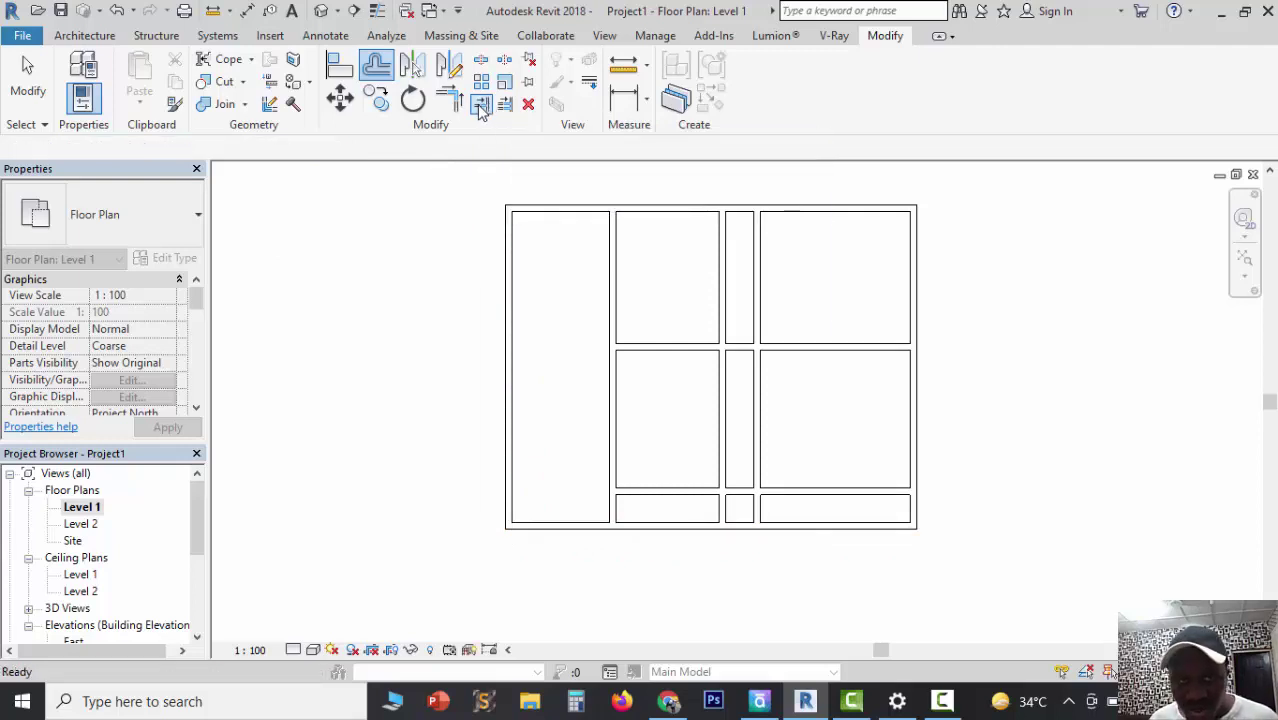
Step: Extend the lower horizontal partition to the outer west wall with Trim/Extend Single Element
click(480, 110)
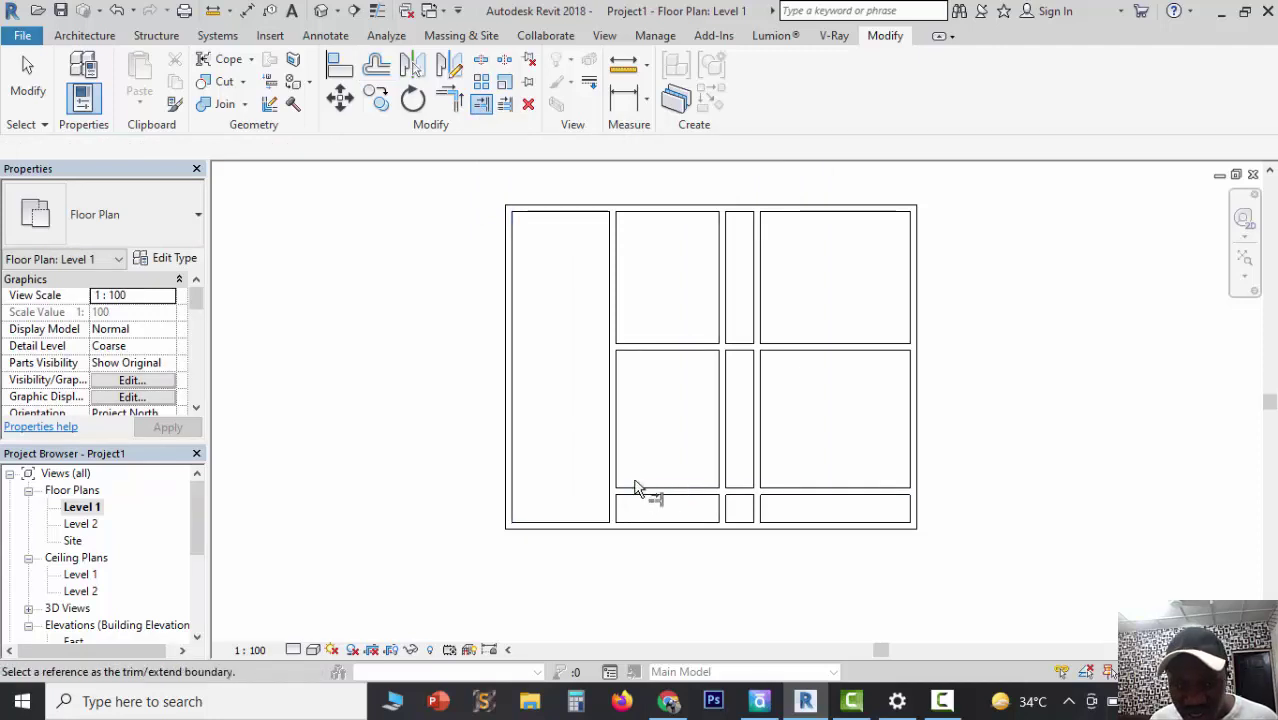
scroll(640, 500, up, 2)
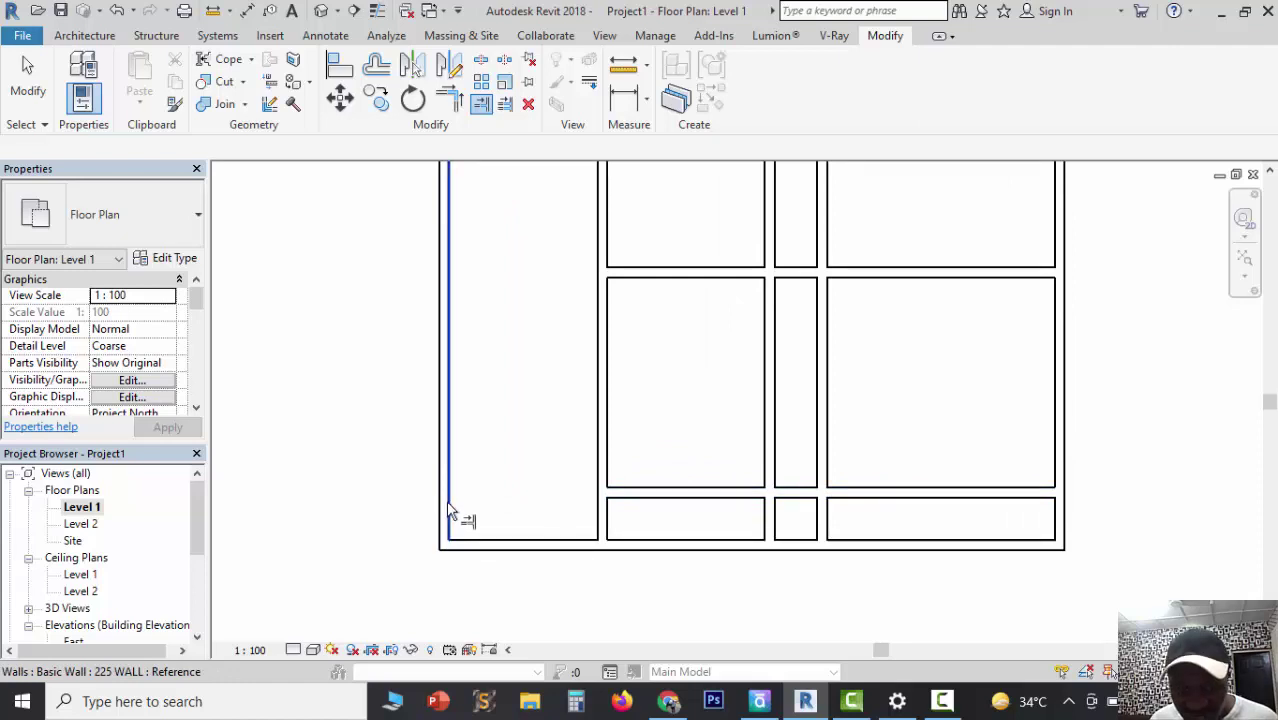
click(448, 514)
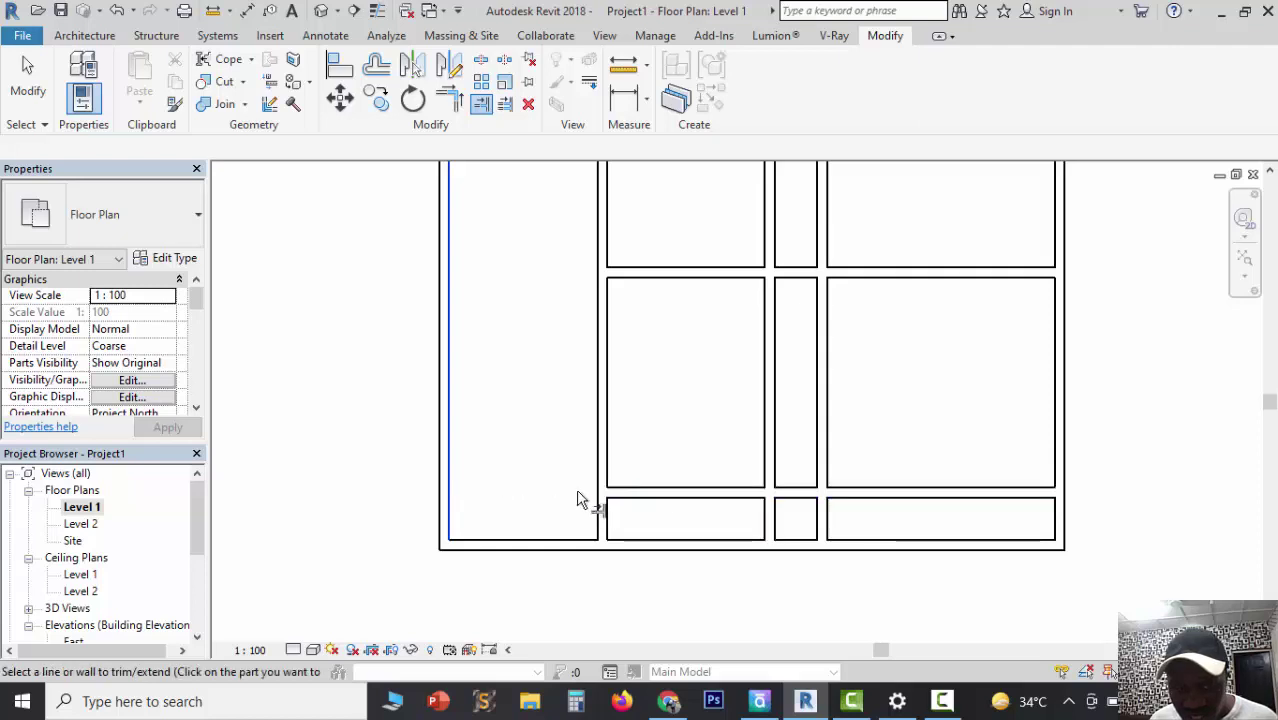
click(652, 495)
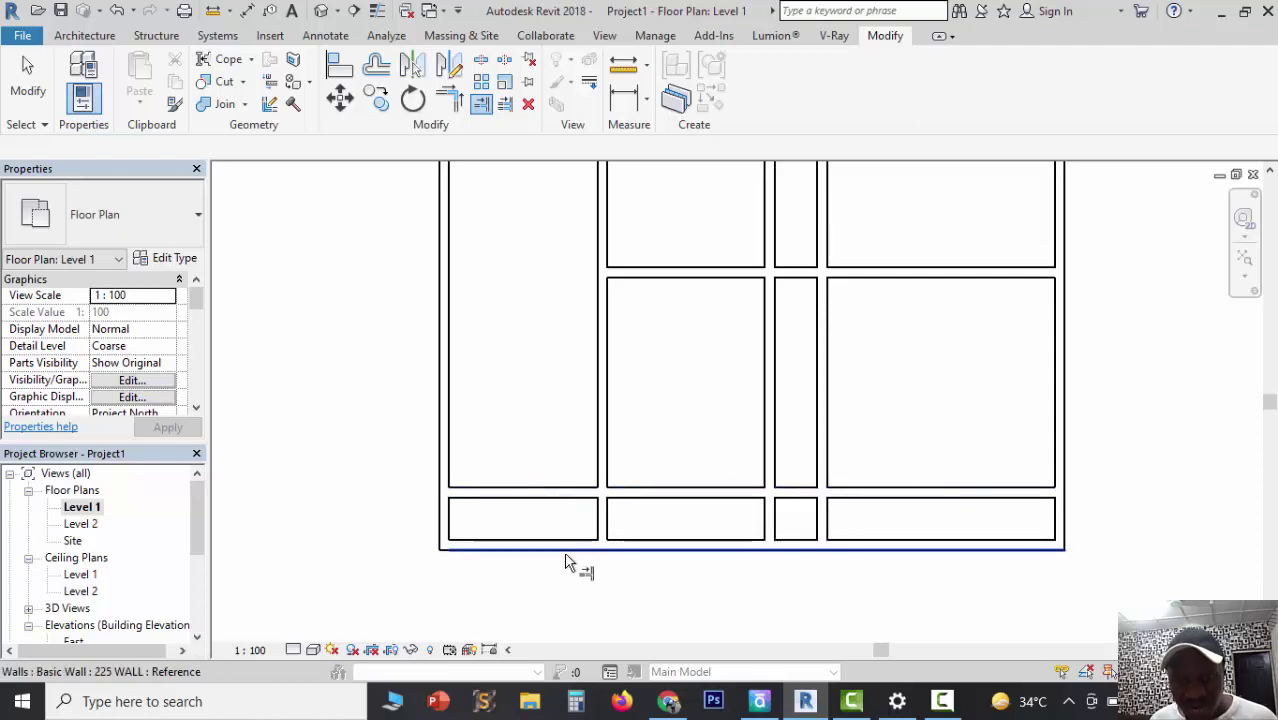
Step: Trim the lower horizontal partition back to the westernmost vertical partition, keeping its eastern part
click(599, 472)
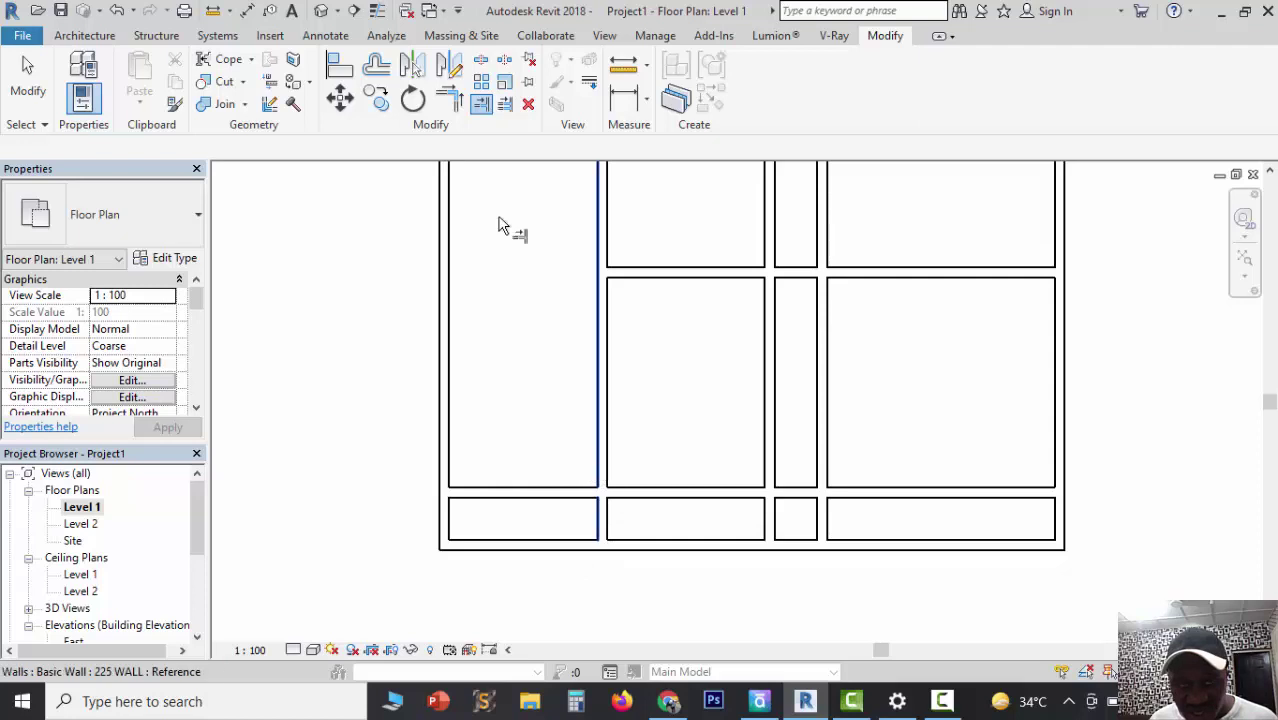
key(Escape)
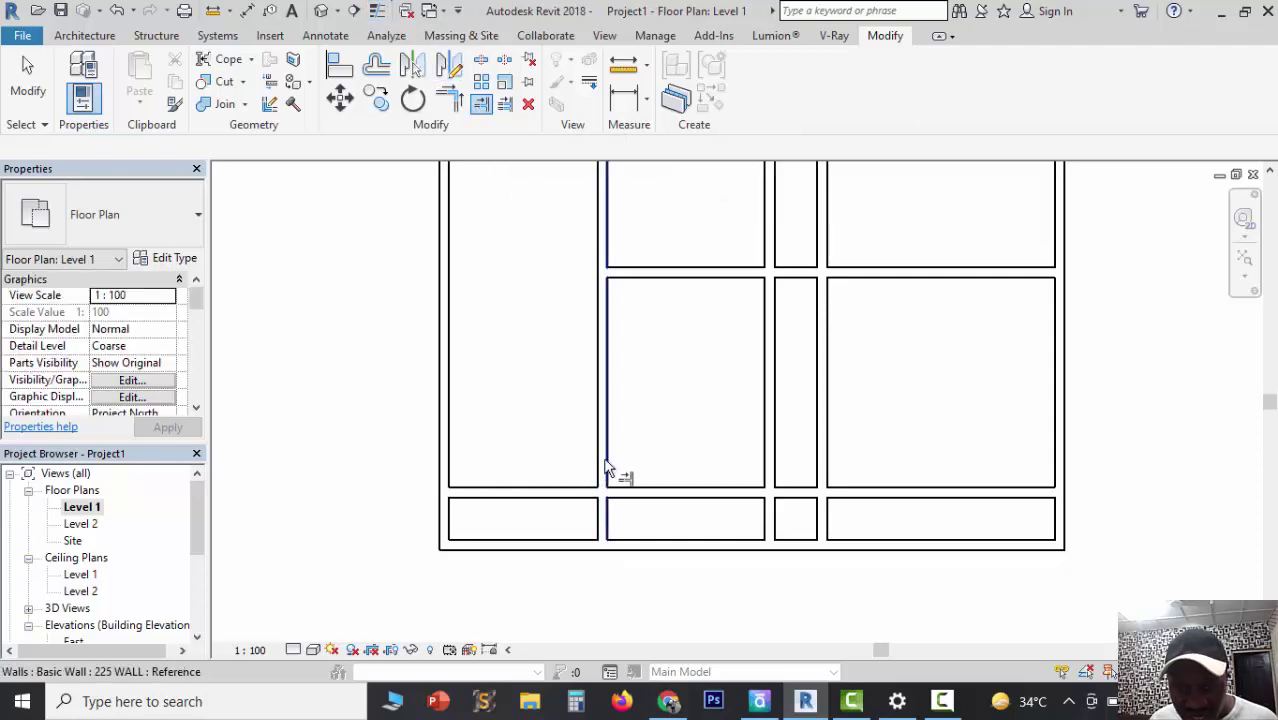
click(605, 468)
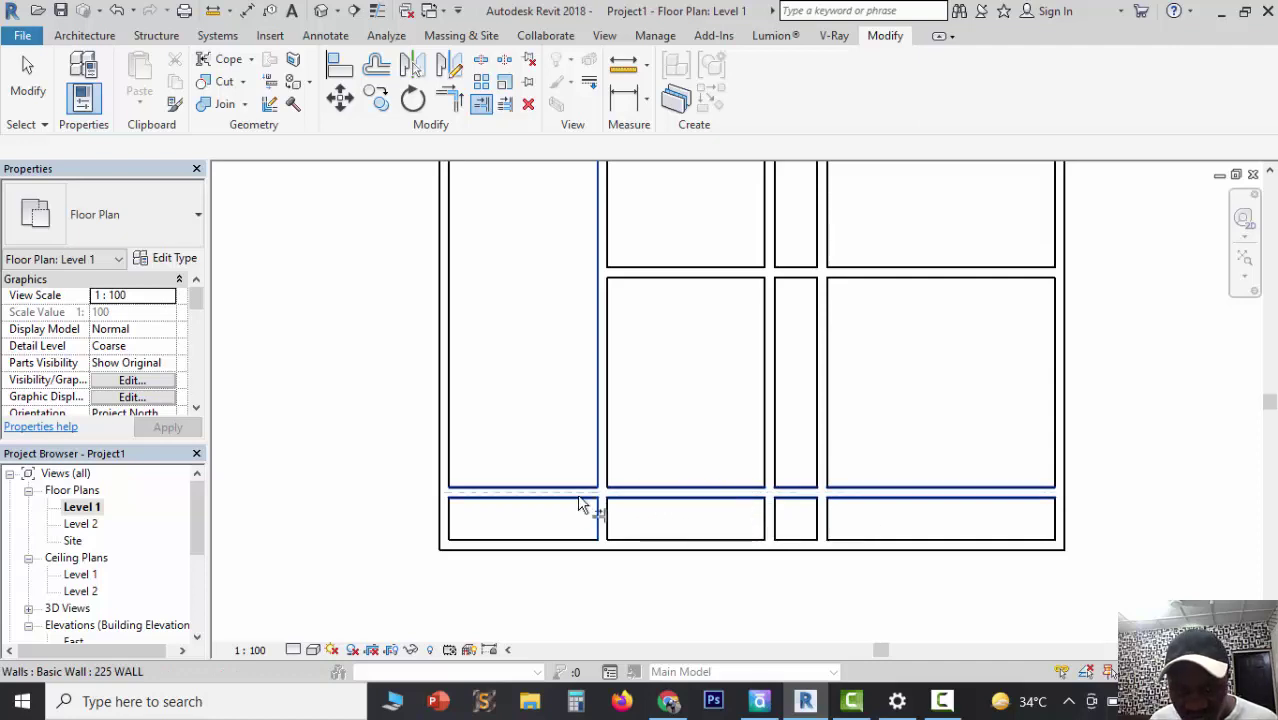
click(630, 522)
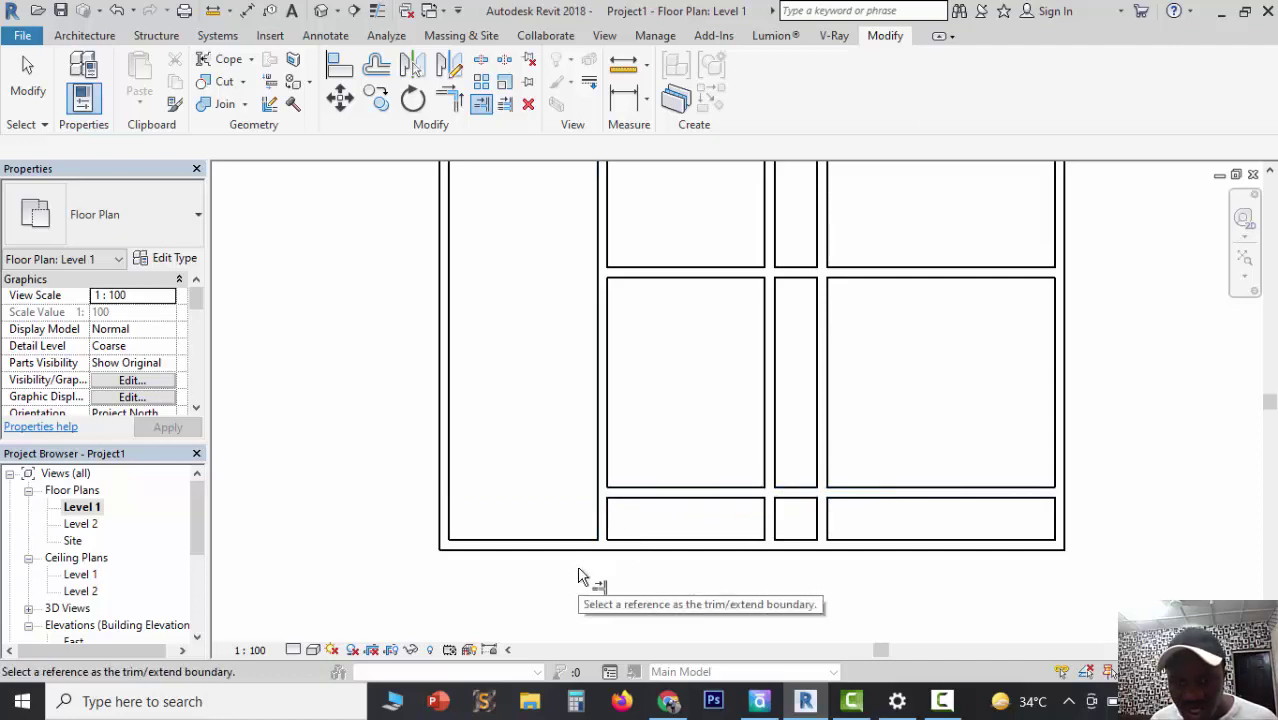
Step: Trim the outer south wall at the easternmost vertical partition, keeping the part to the west
scroll(583, 540, down, 1)
scroll(540, 590, down, 1)
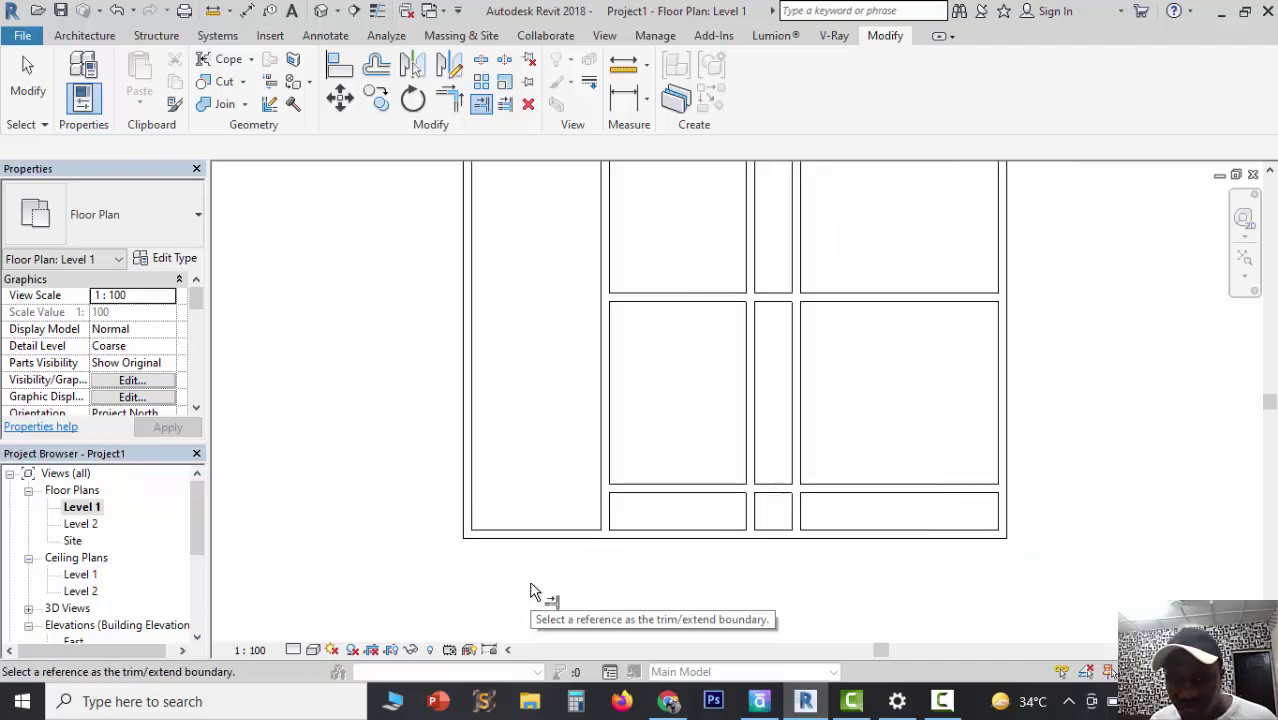
scroll(527, 590, up, 1)
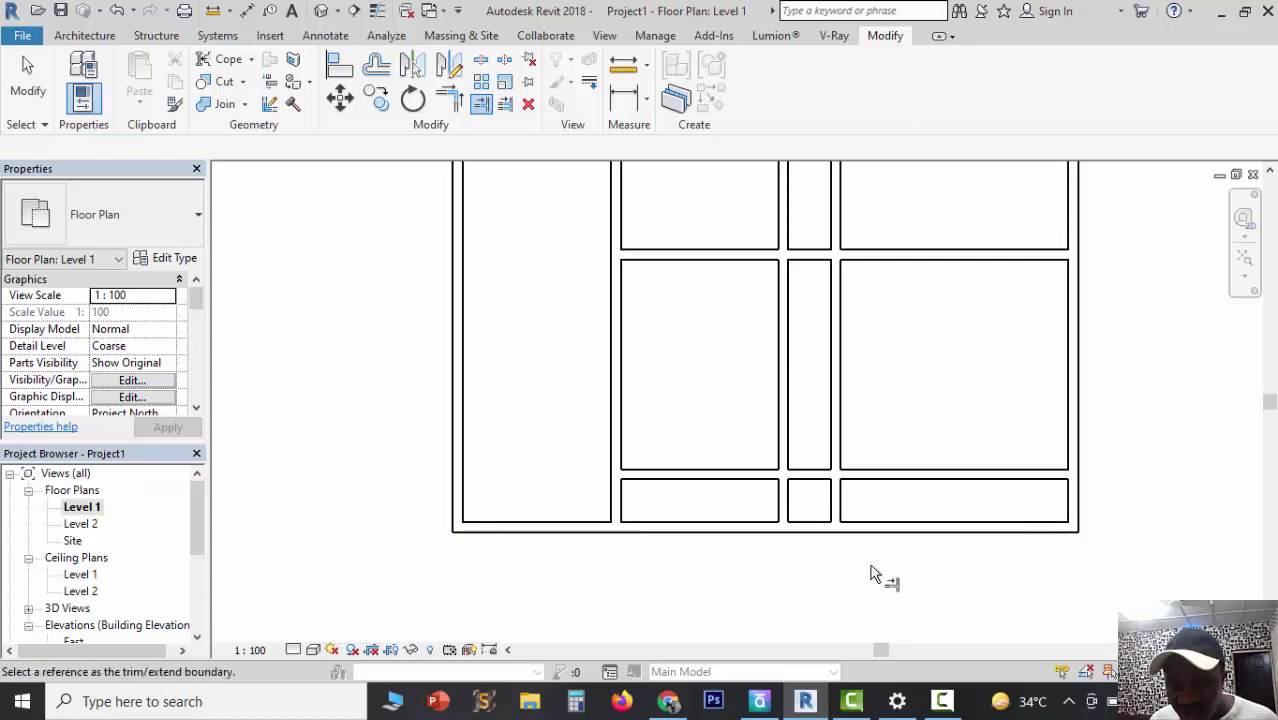
click(838, 510)
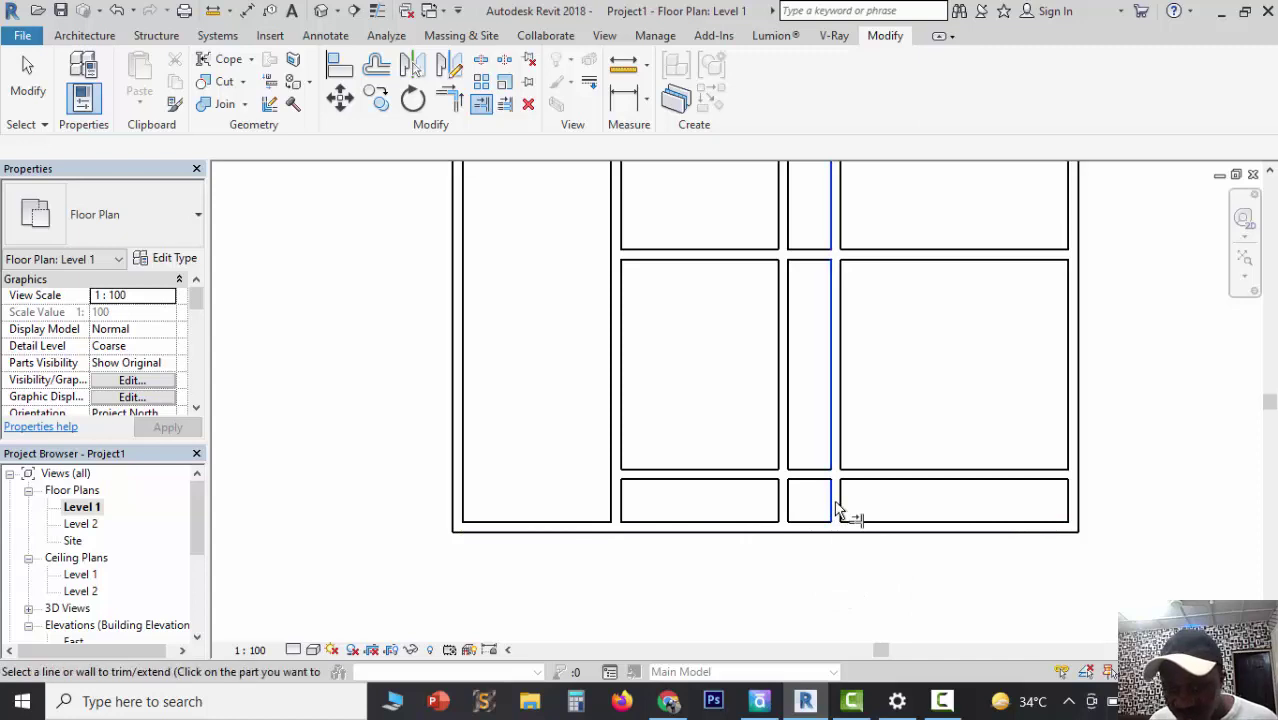
click(795, 537)
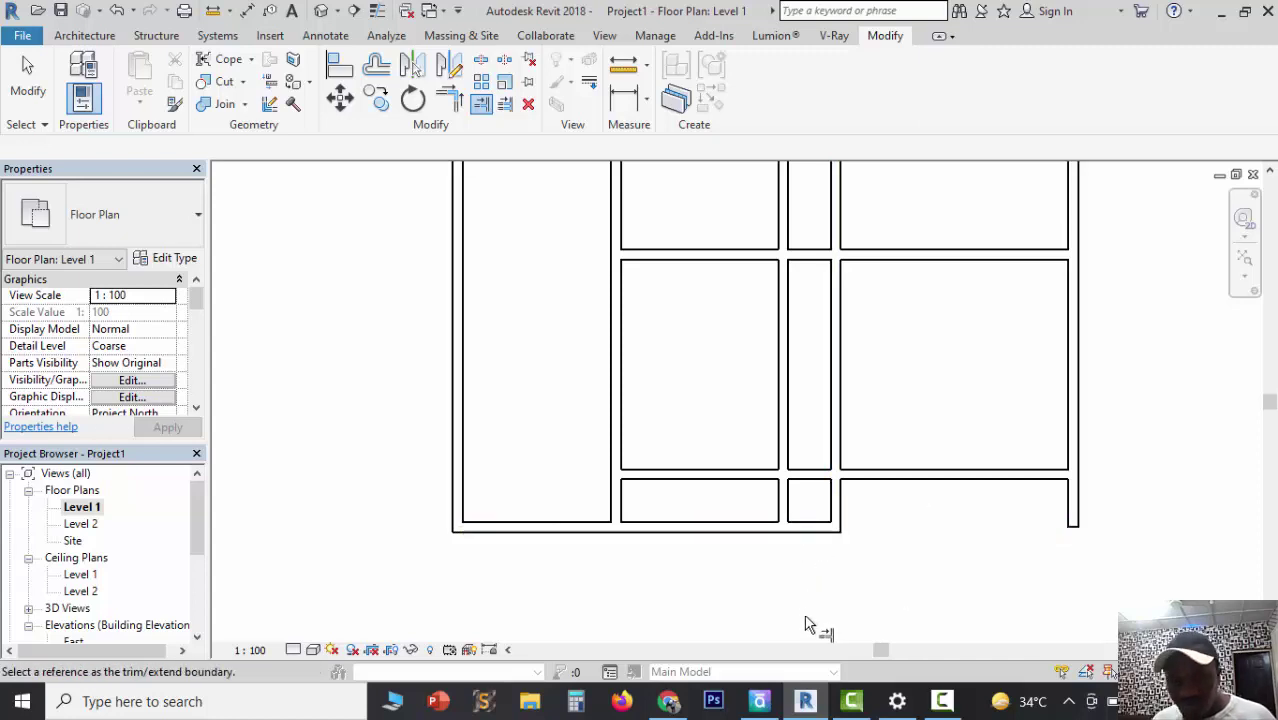
Step: Extend the lower horizontal partition to the outer west wall and trim the west wall's south end at that partition
click(463, 470)
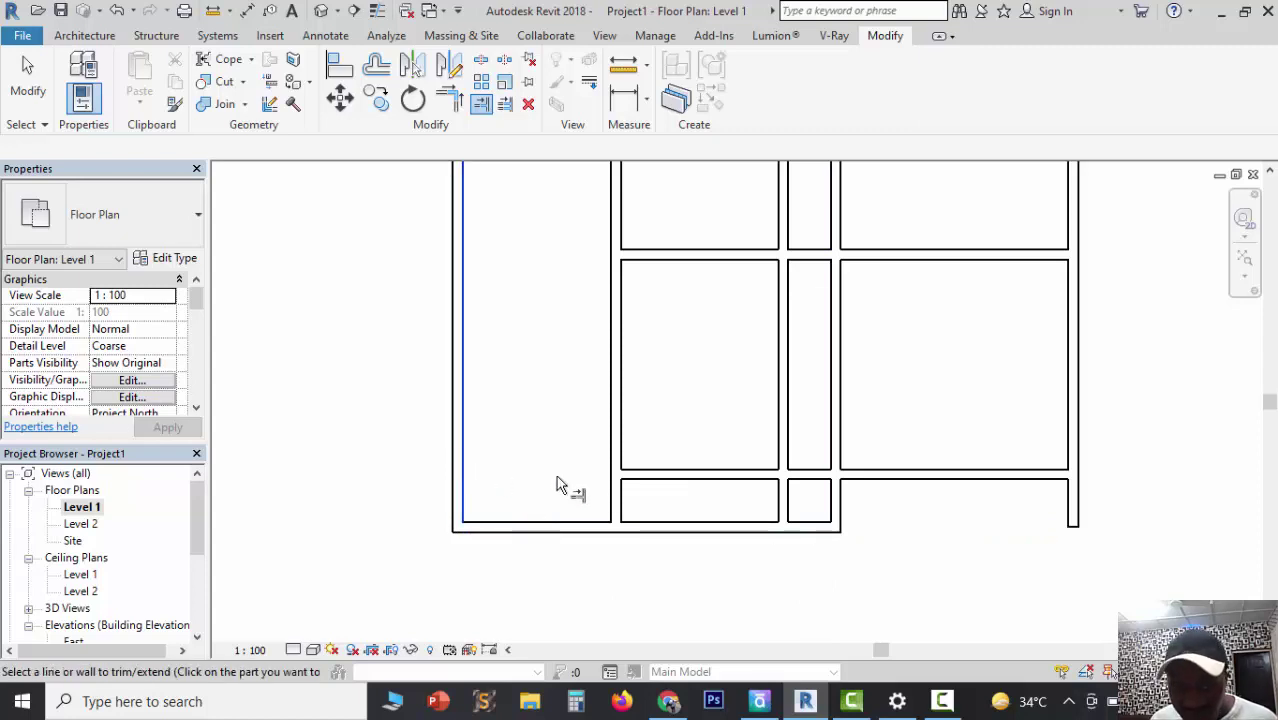
click(658, 482)
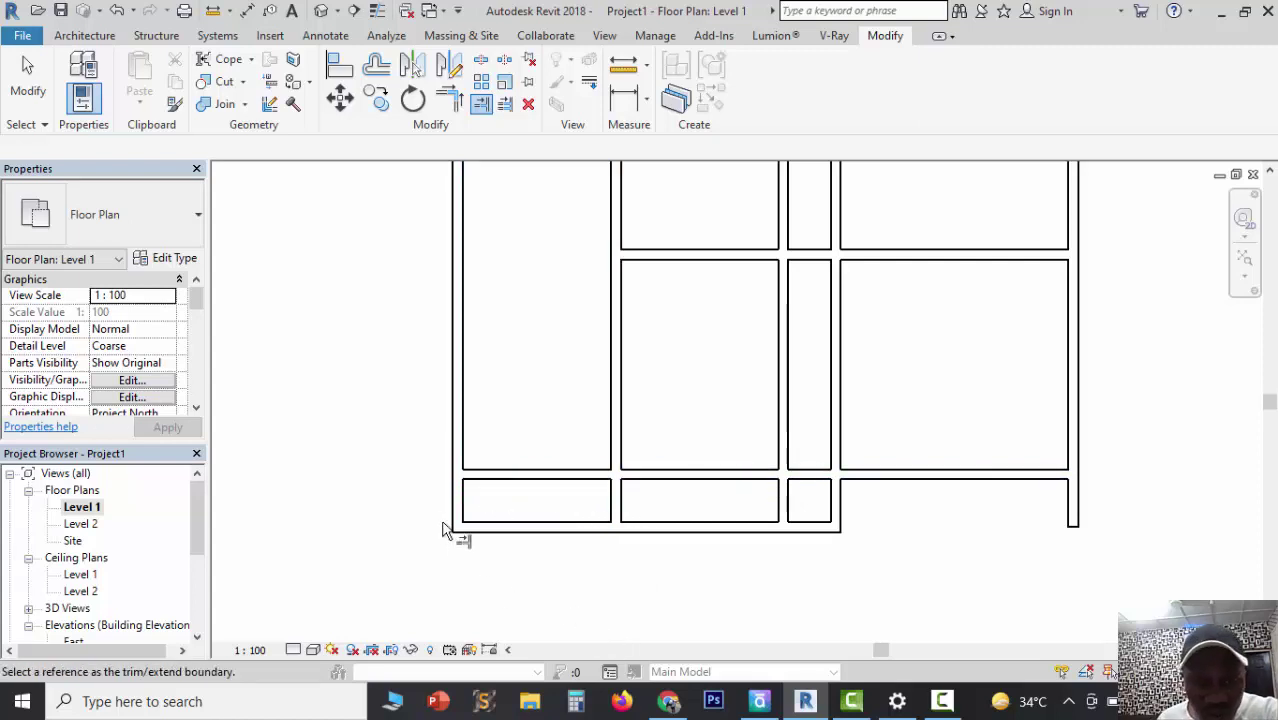
scroll(478, 552, up, 1)
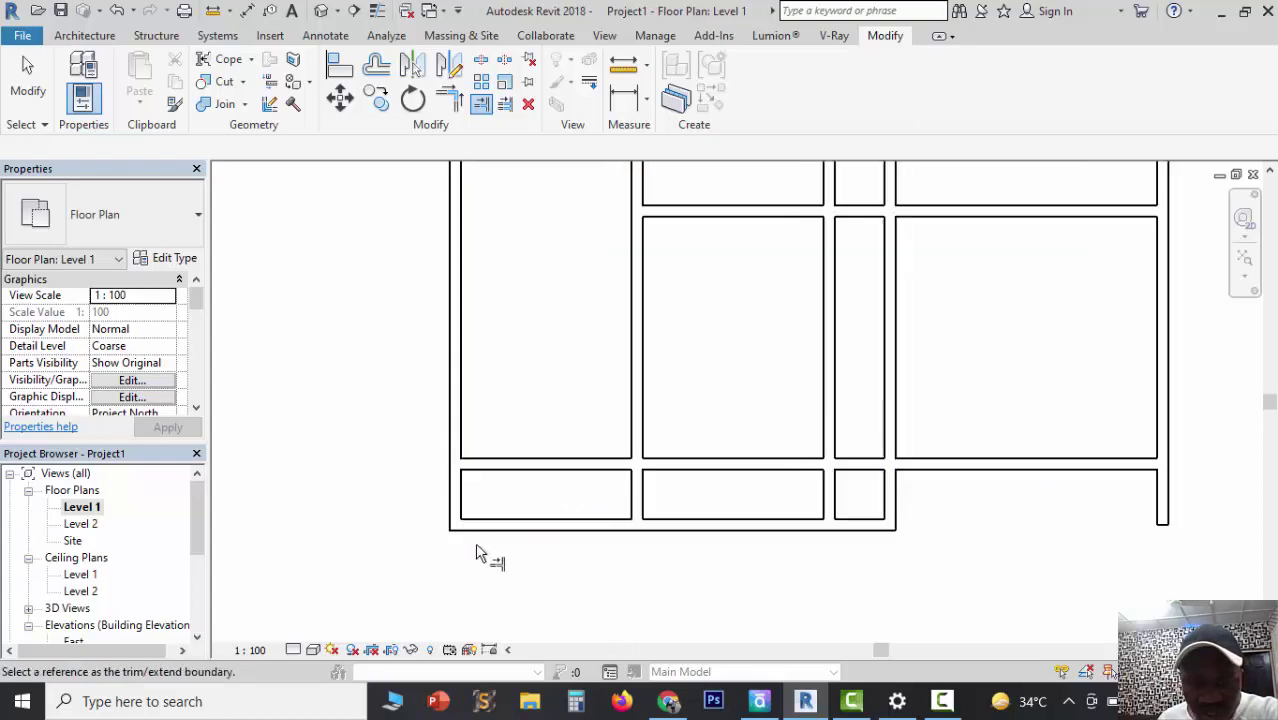
scroll(476, 550, up, 1)
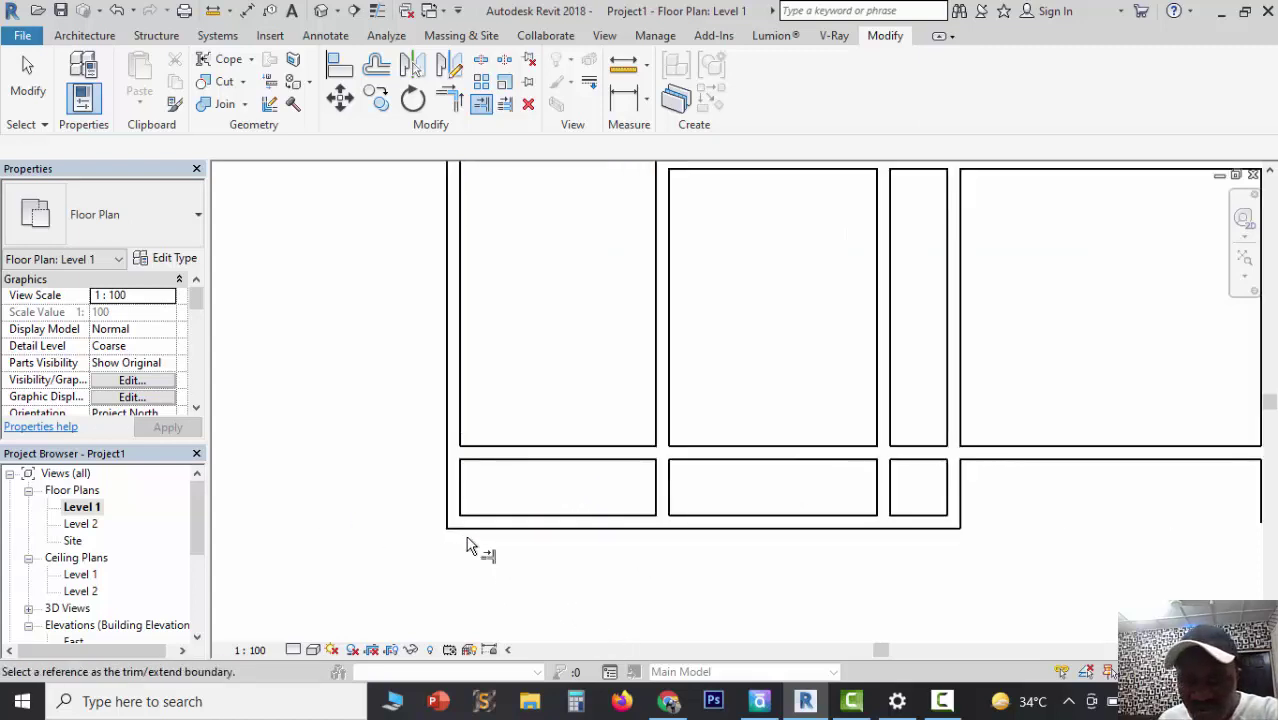
scroll(484, 466, down, 1)
click(476, 460)
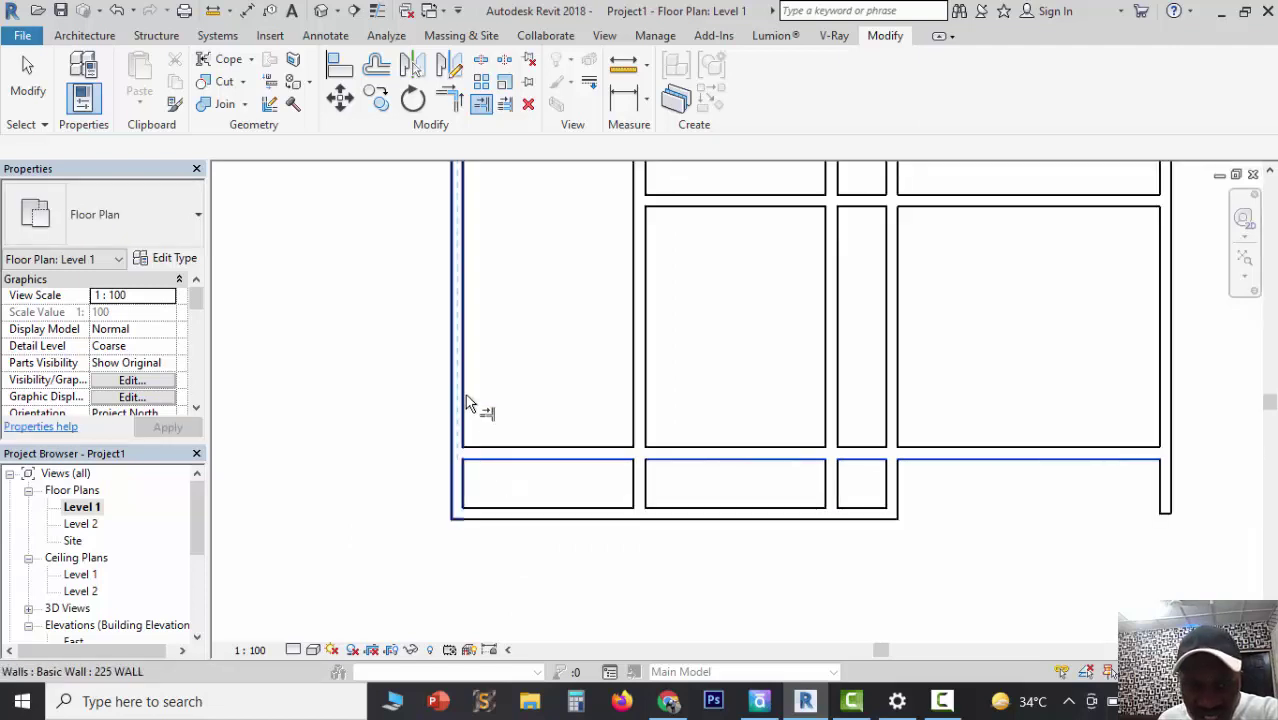
click(470, 402)
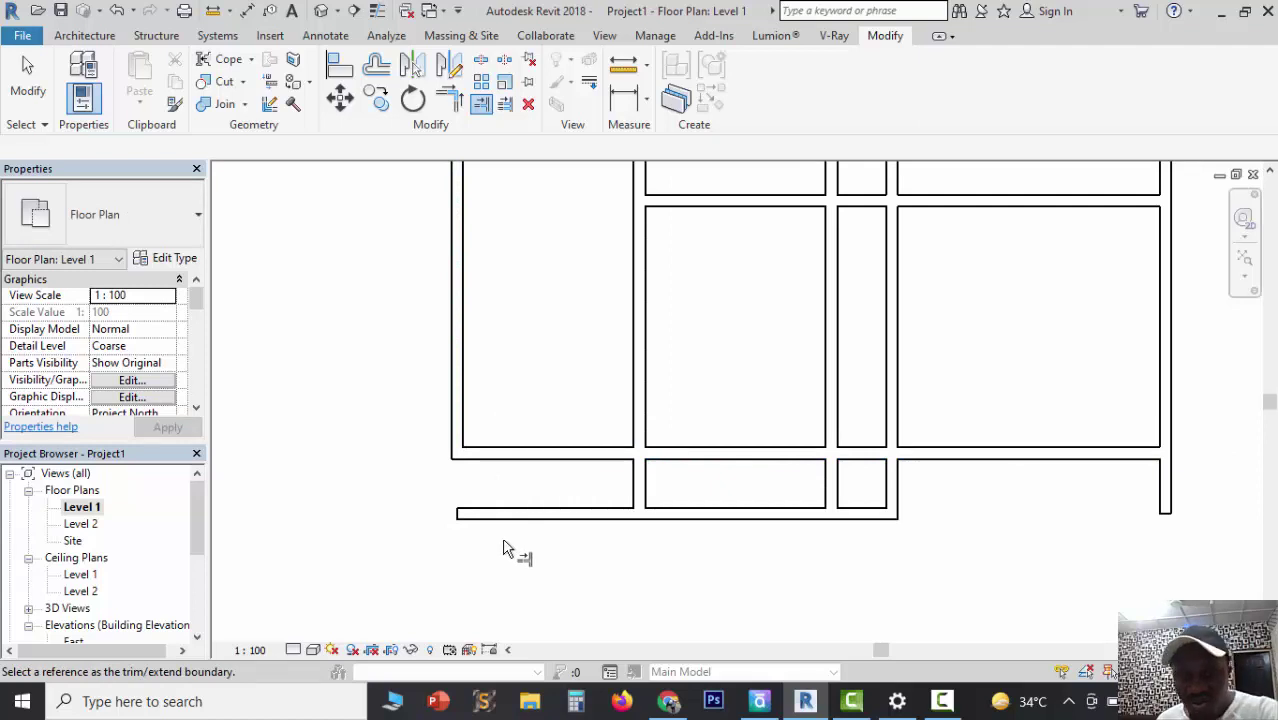
Step: Trim the outer south wall and the westernmost vertical partition to a corner, removing the wall stub west of it
click(636, 494)
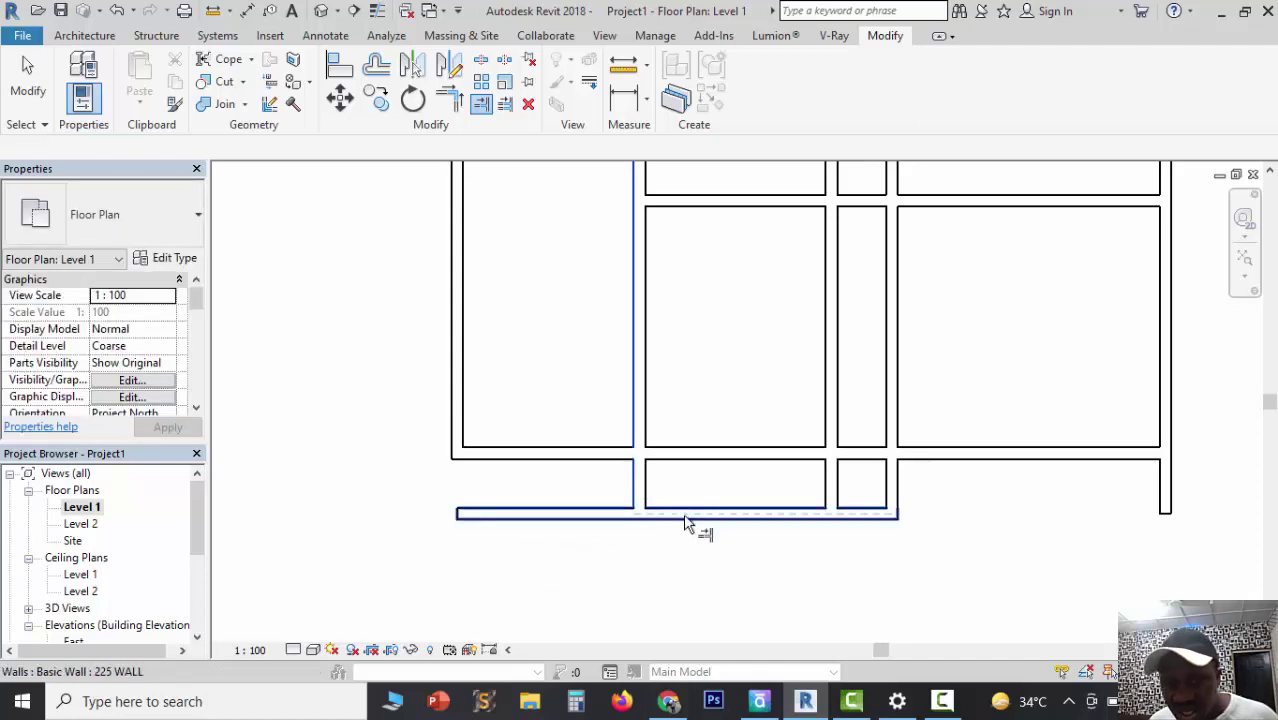
click(606, 514)
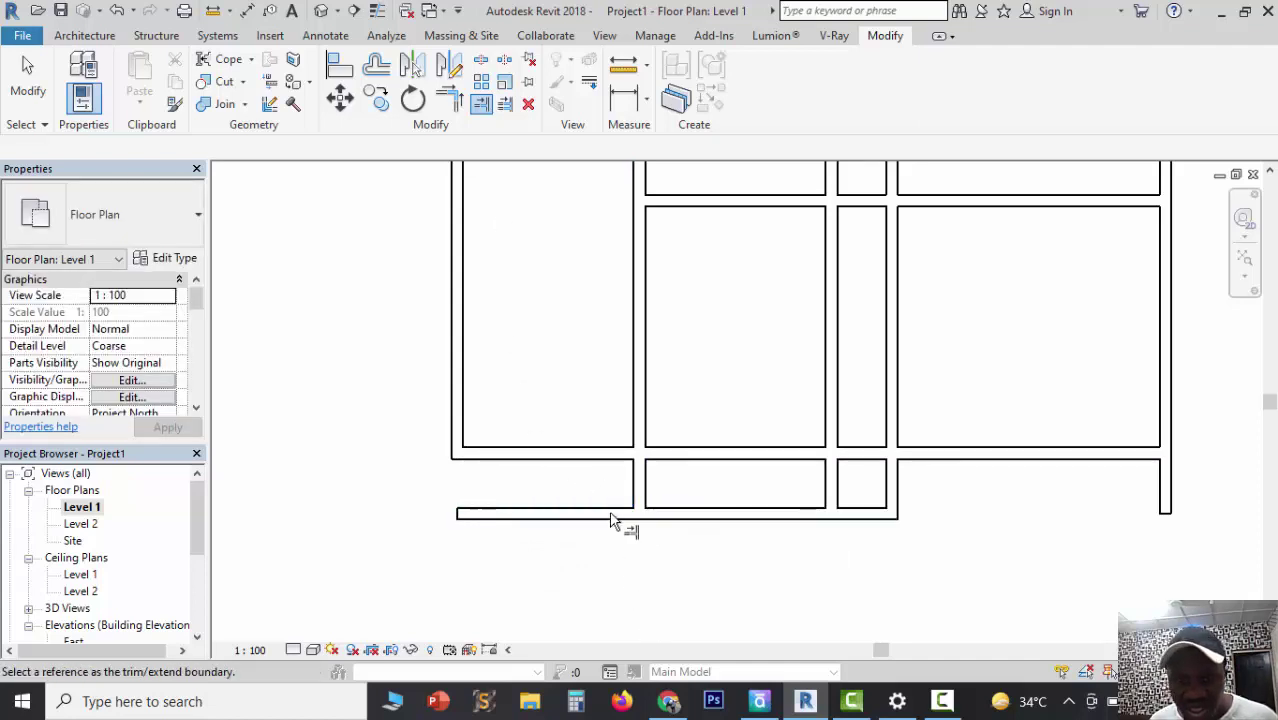
click(452, 103)
scroll(655, 570, up, 2)
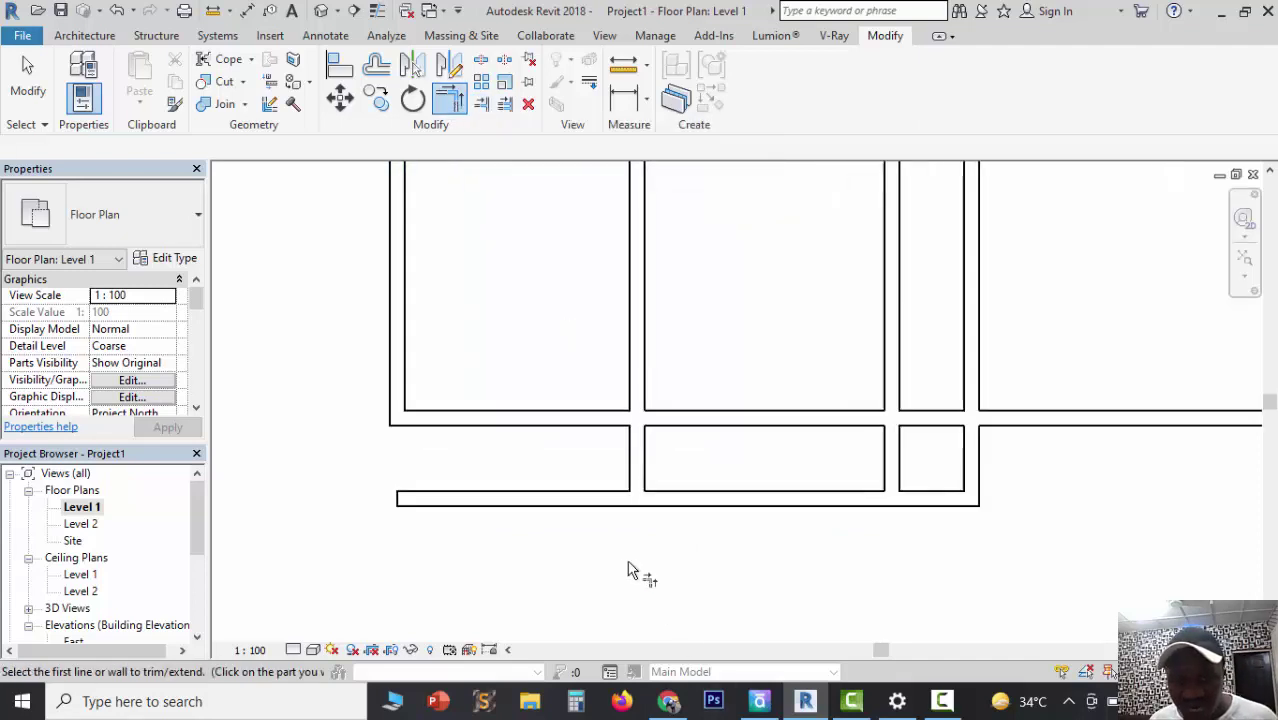
click(638, 477)
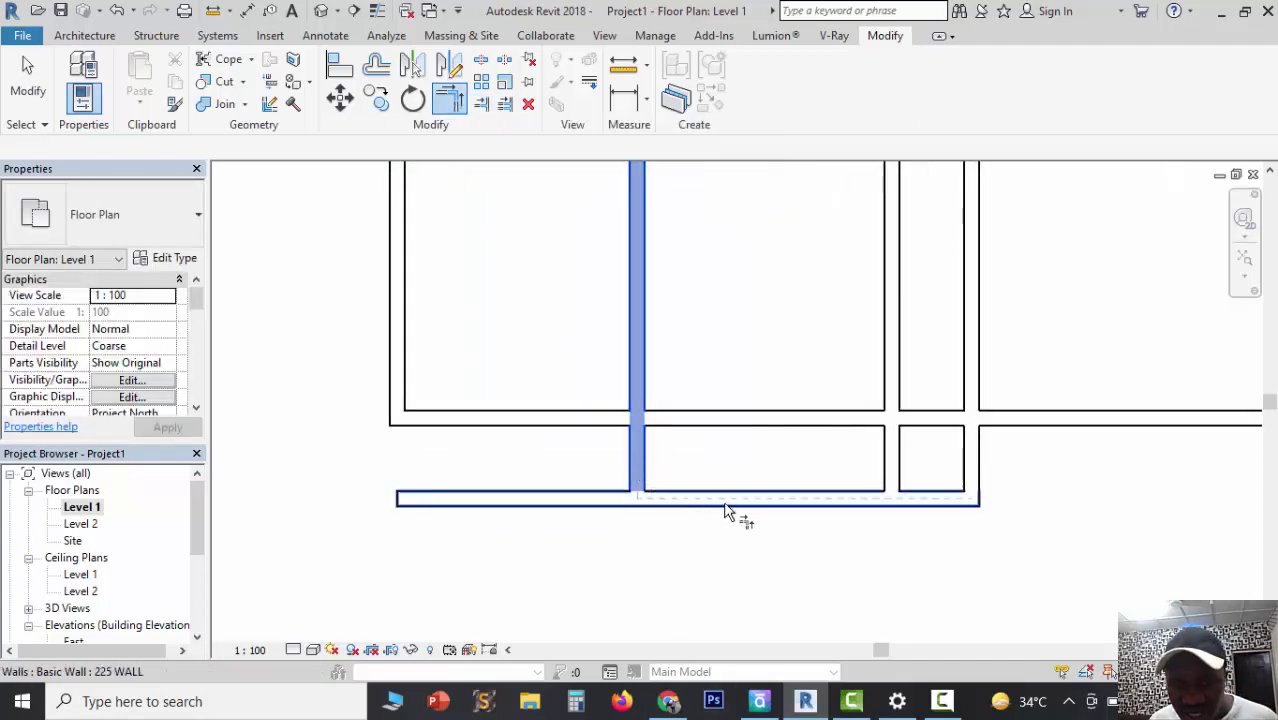
click(730, 503)
scroll(697, 549, down, 1)
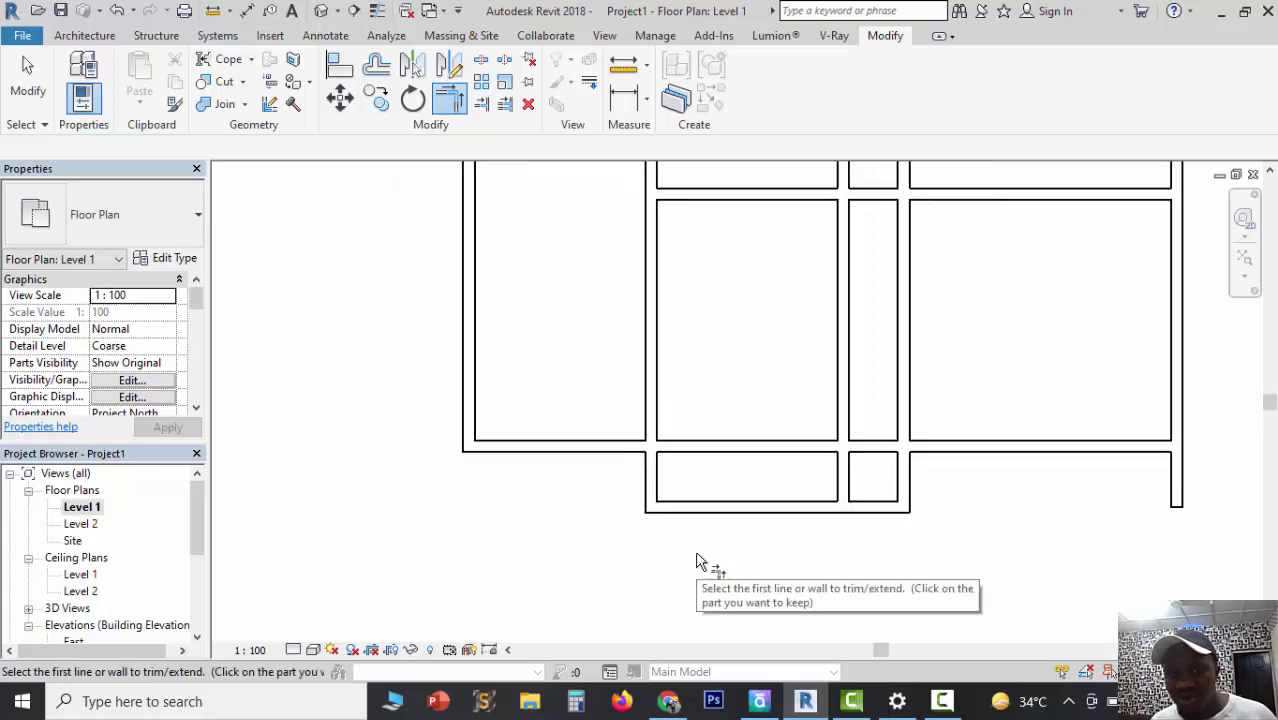
scroll(702, 560, down, 1)
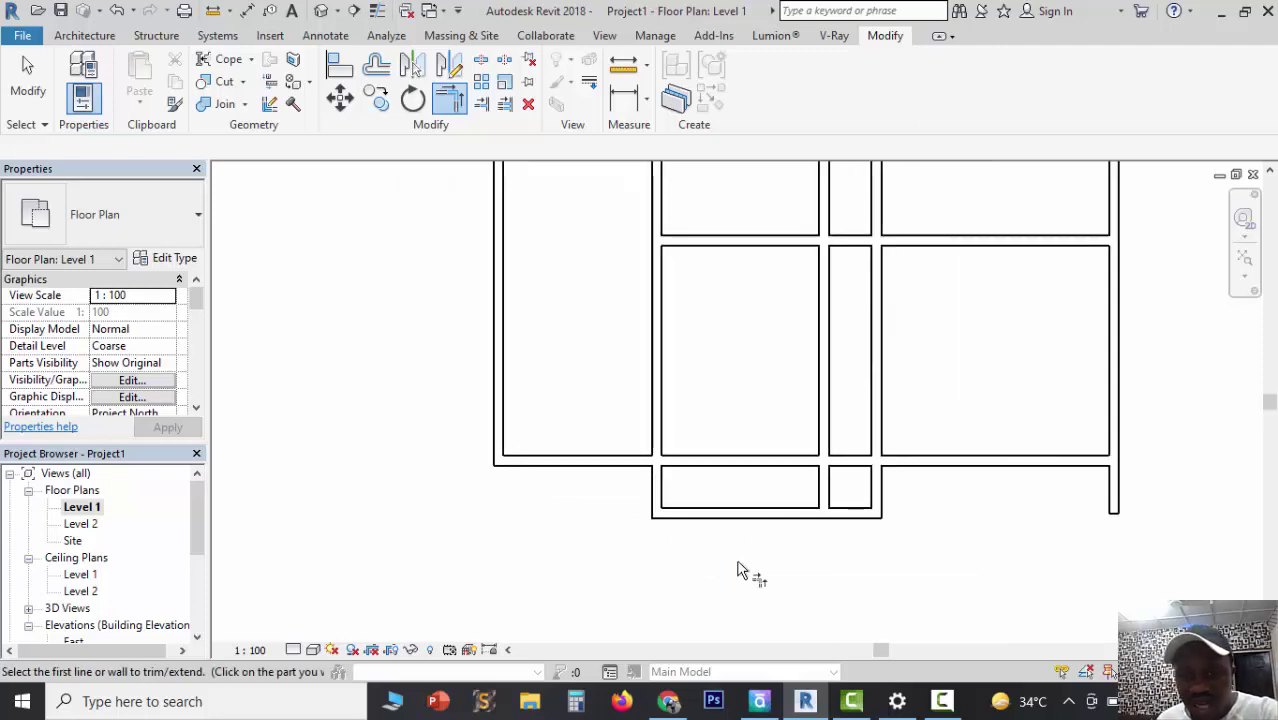
scroll(741, 569, down, 1)
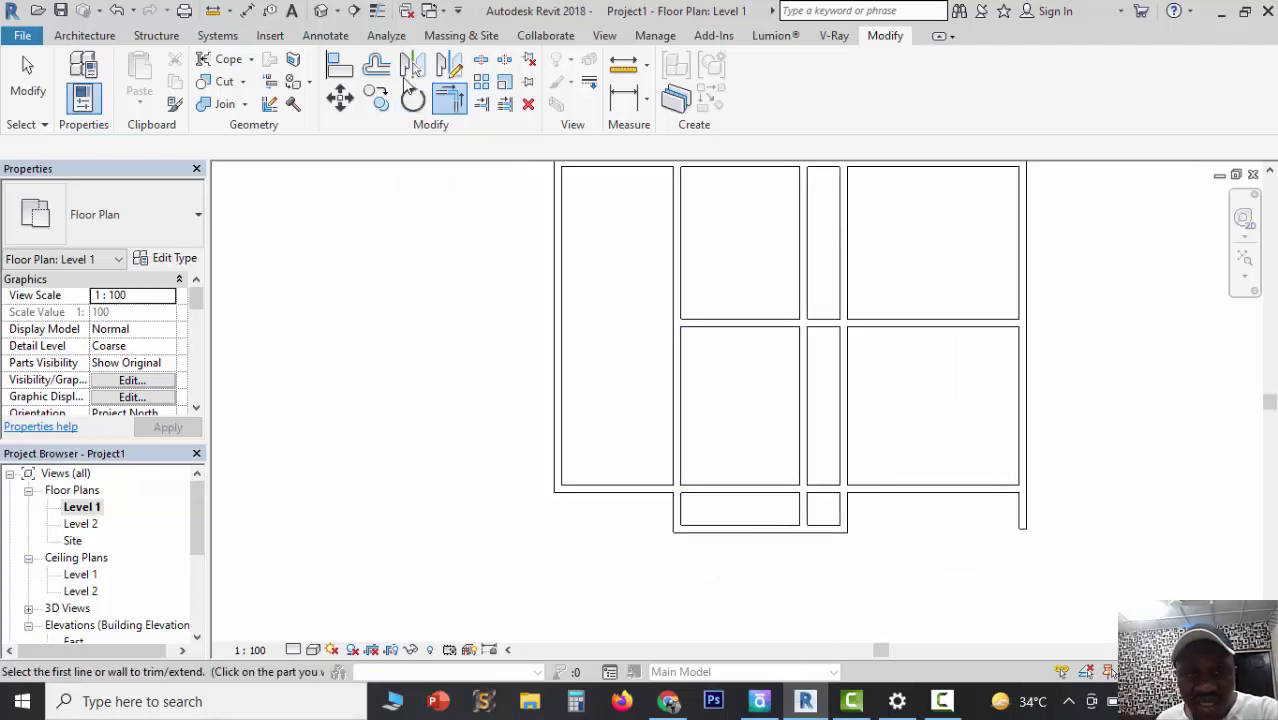
Step: Extend the middle horizontal partition to the outer west wall, dividing the tall west room in two
click(376, 65)
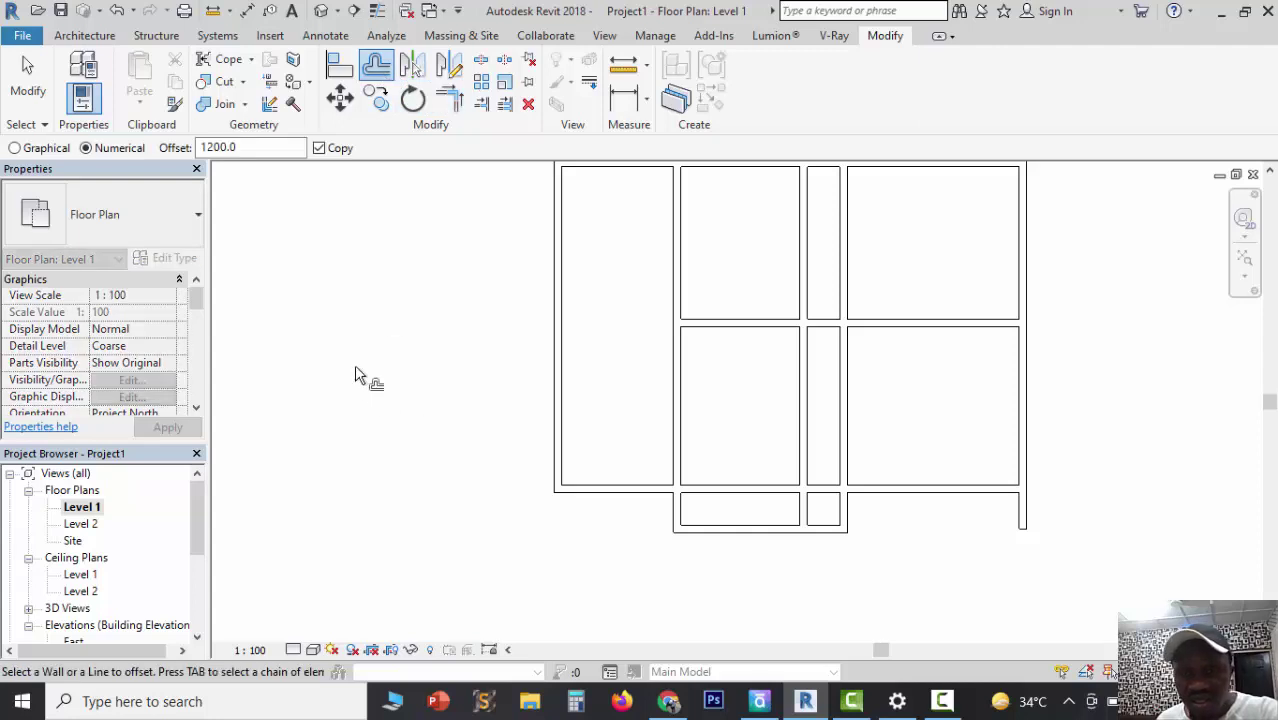
click(480, 104)
click(563, 338)
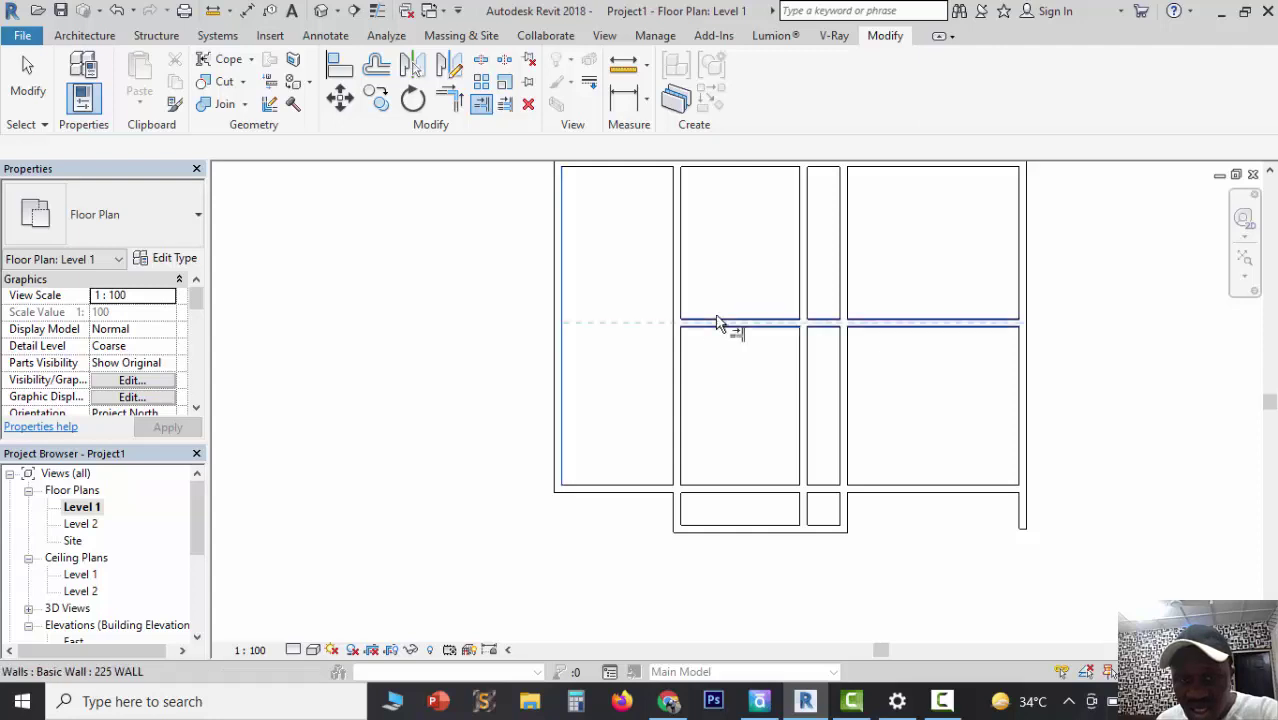
click(716, 323)
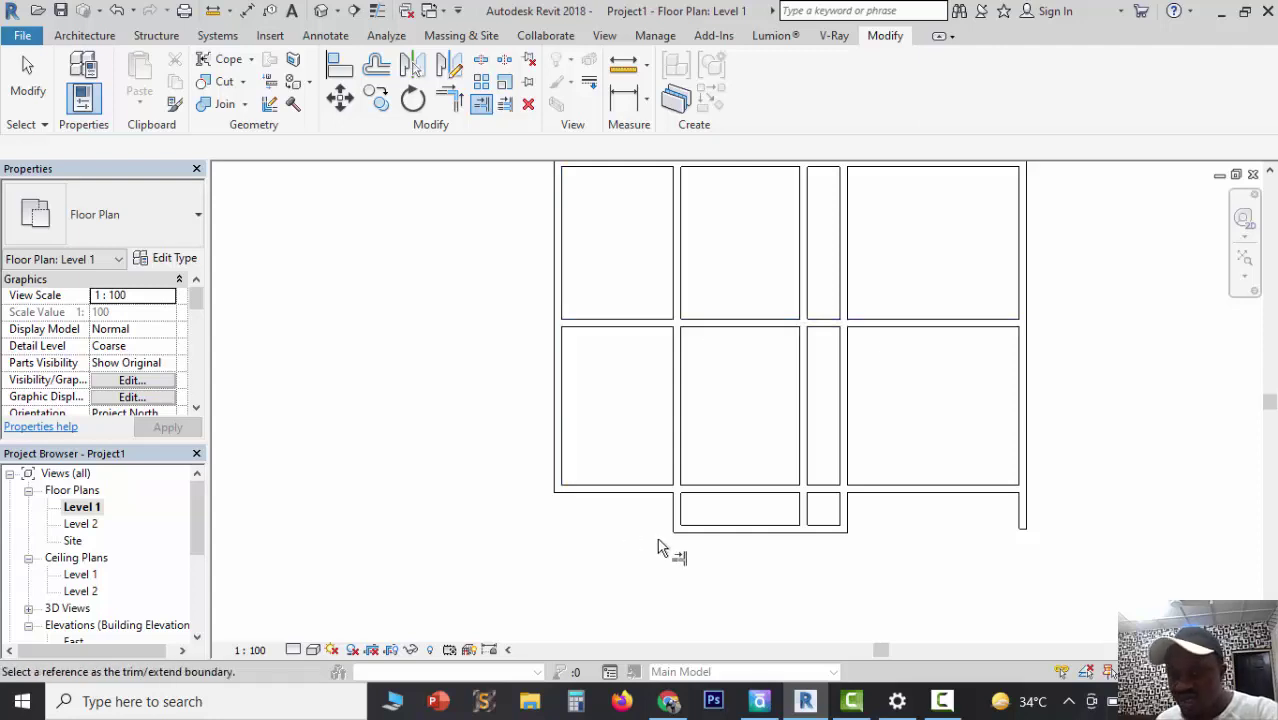
Step: Trim the lower and middle horizontal partitions and the outer north wall at the easternmost vertical partition with Trim/Extend Multiple Elements, keeping the parts to the west
scroll(800, 560, up, 1)
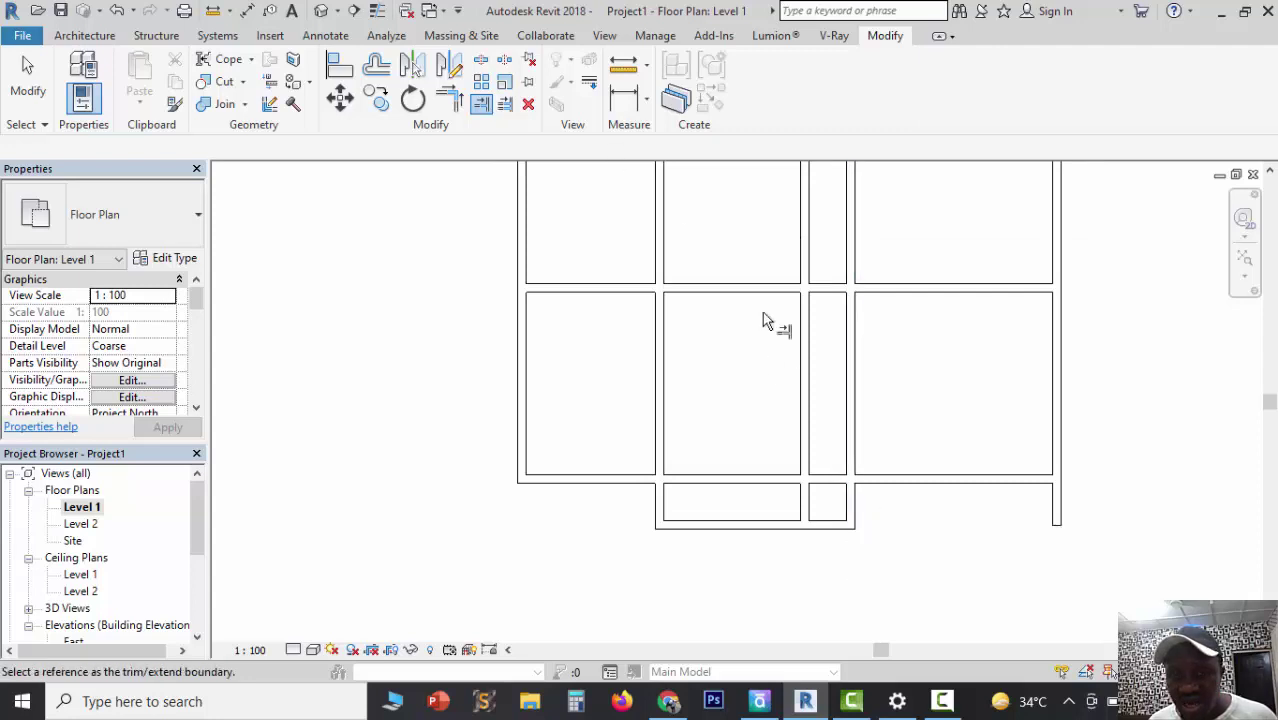
scroll(871, 537, down, 1)
scroll(867, 535, down, 1)
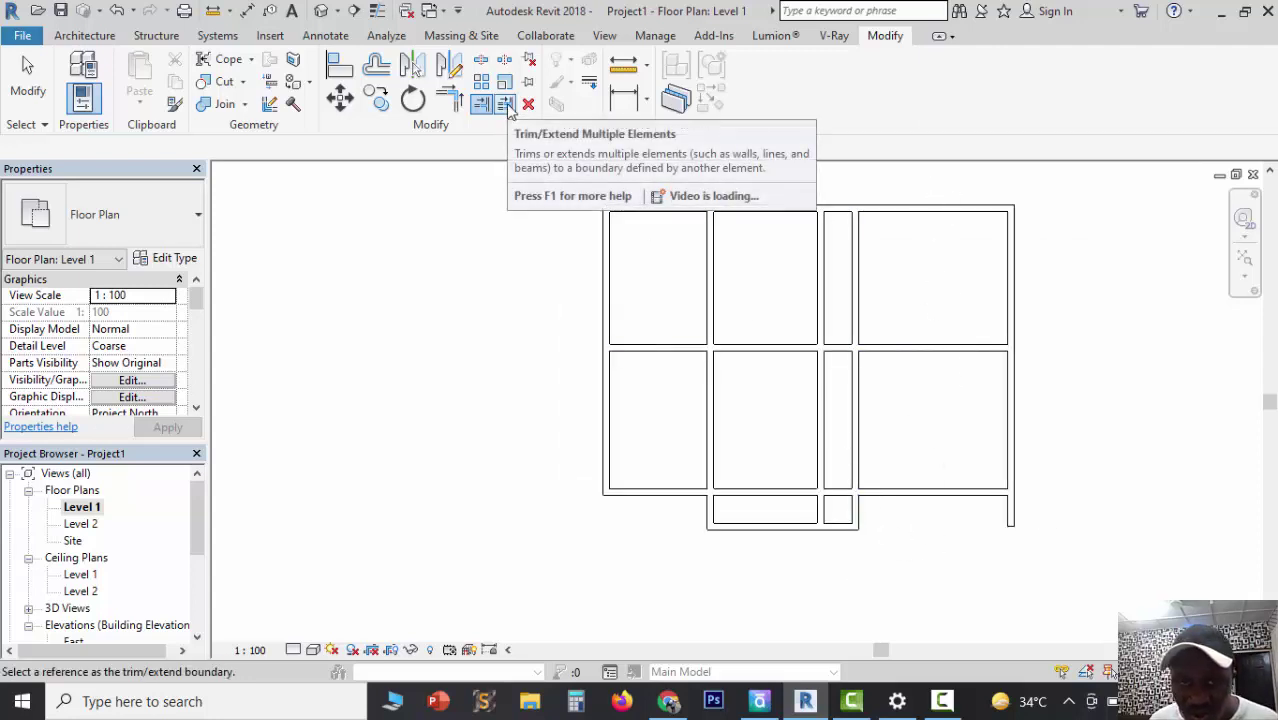
key(Escape)
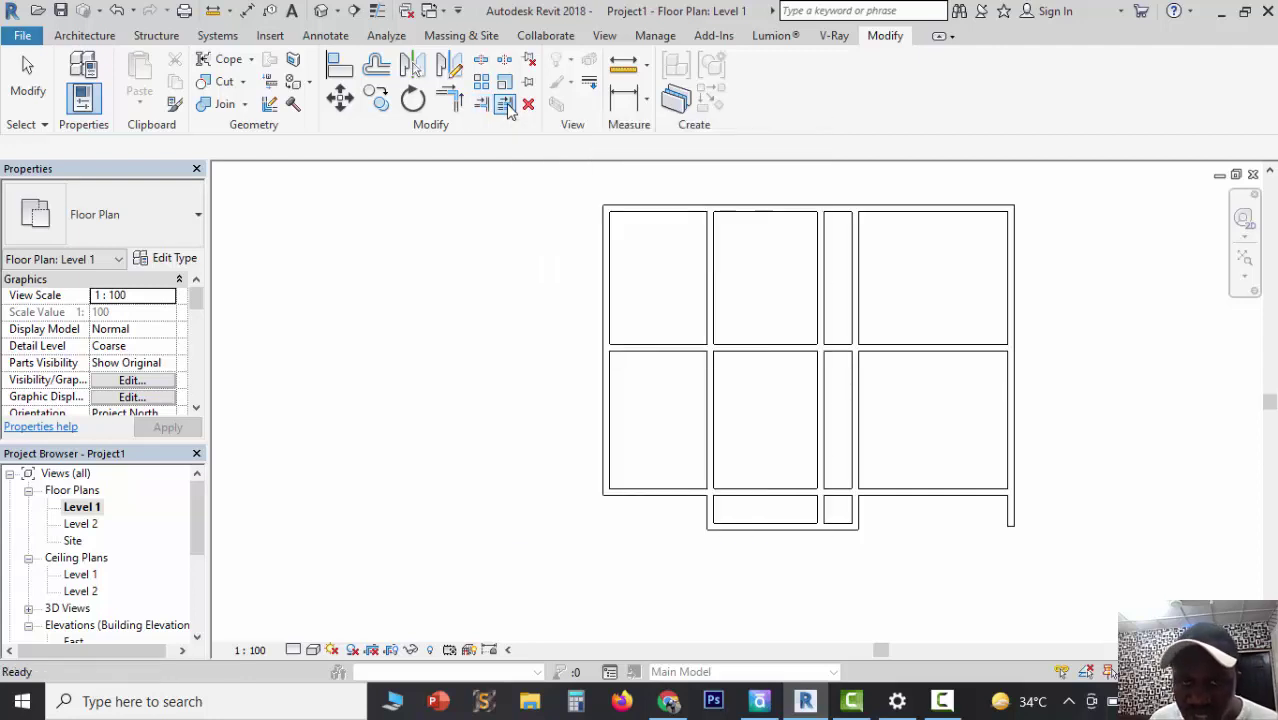
click(505, 104)
scroll(900, 450, up, 1)
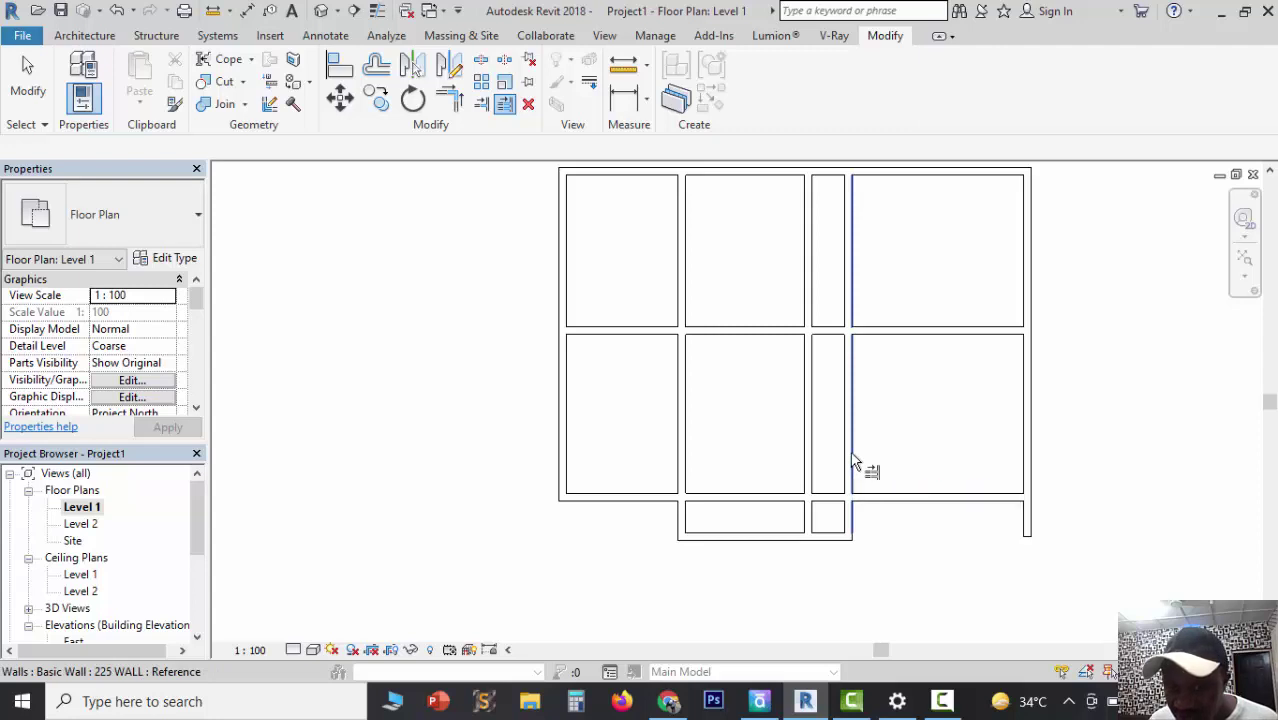
click(853, 461)
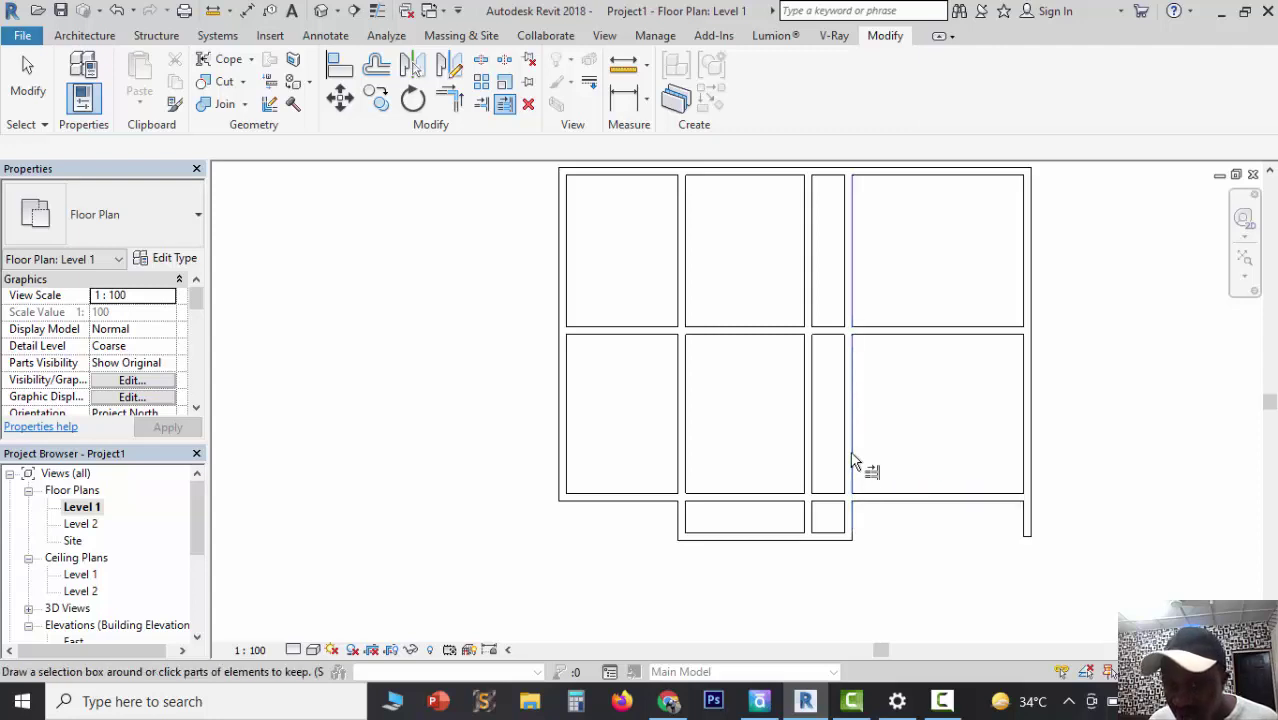
click(830, 510)
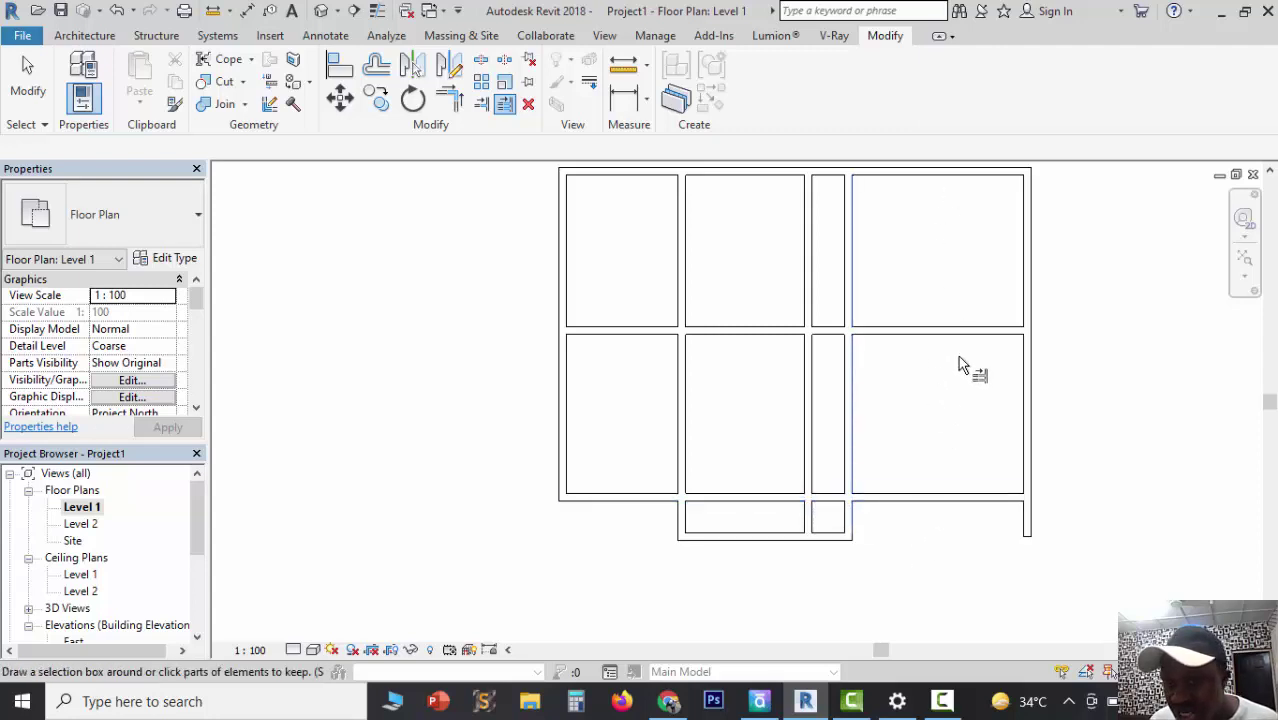
click(823, 500)
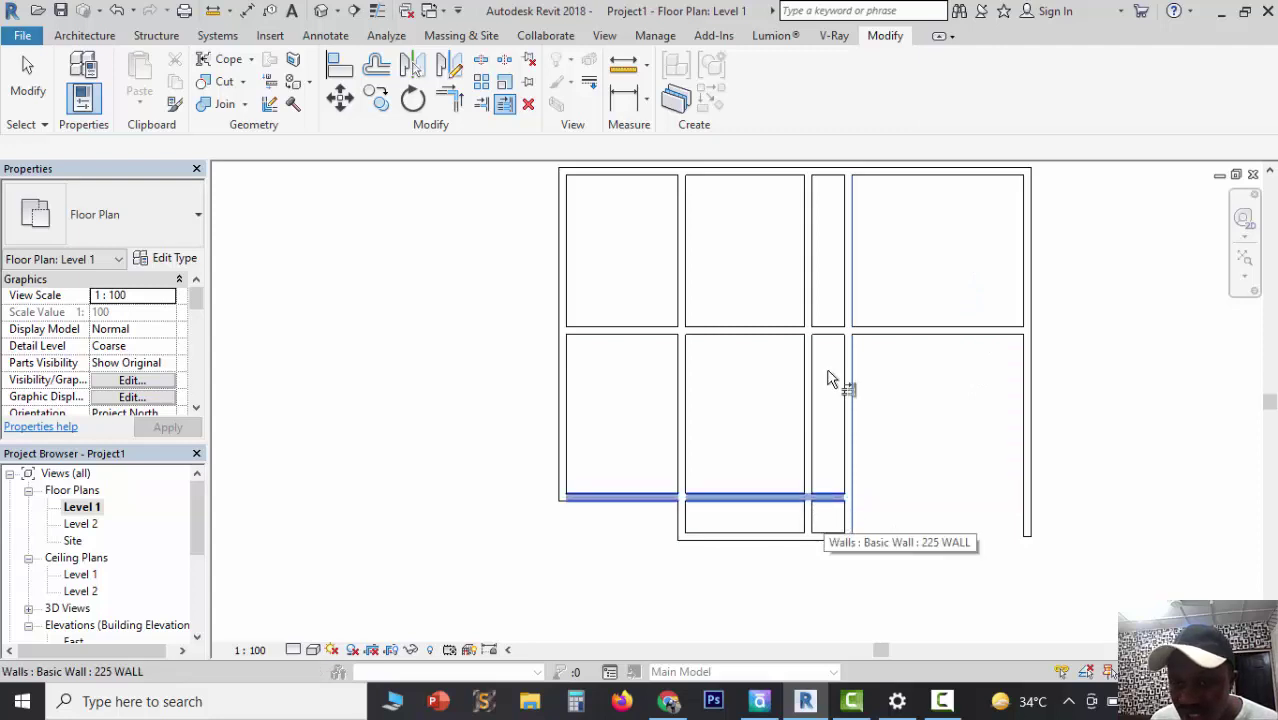
click(837, 332)
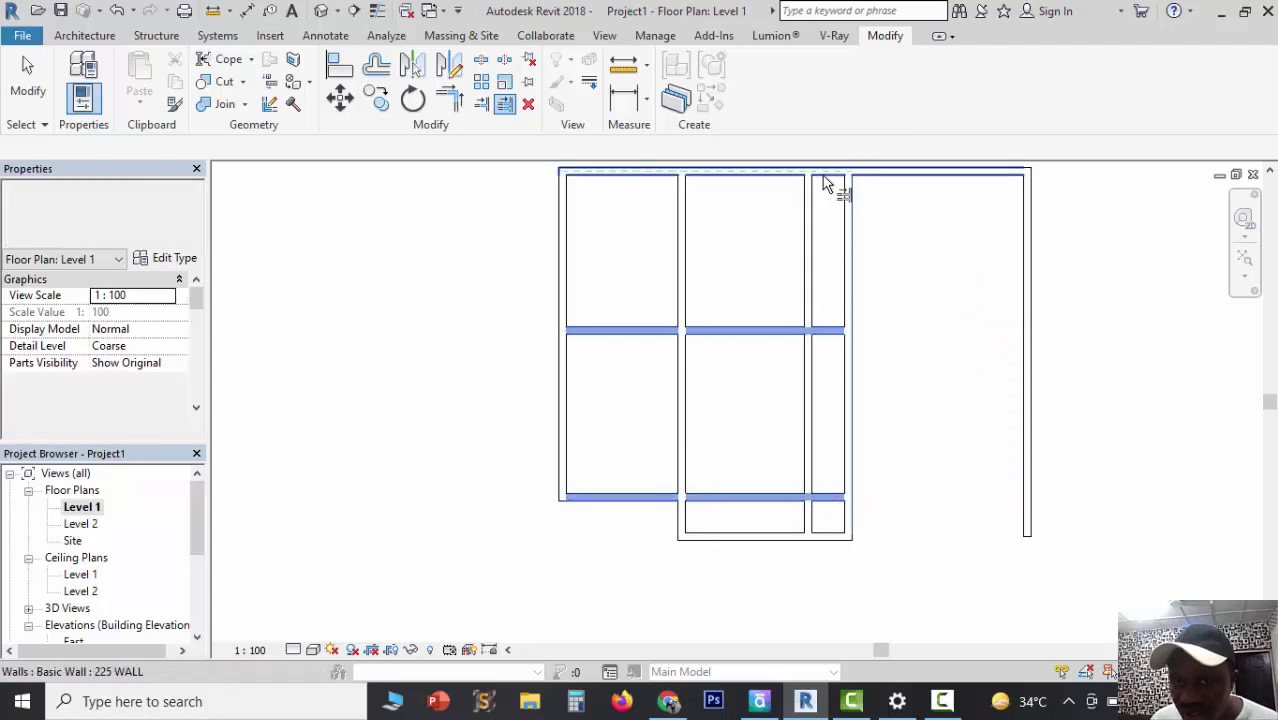
click(826, 174)
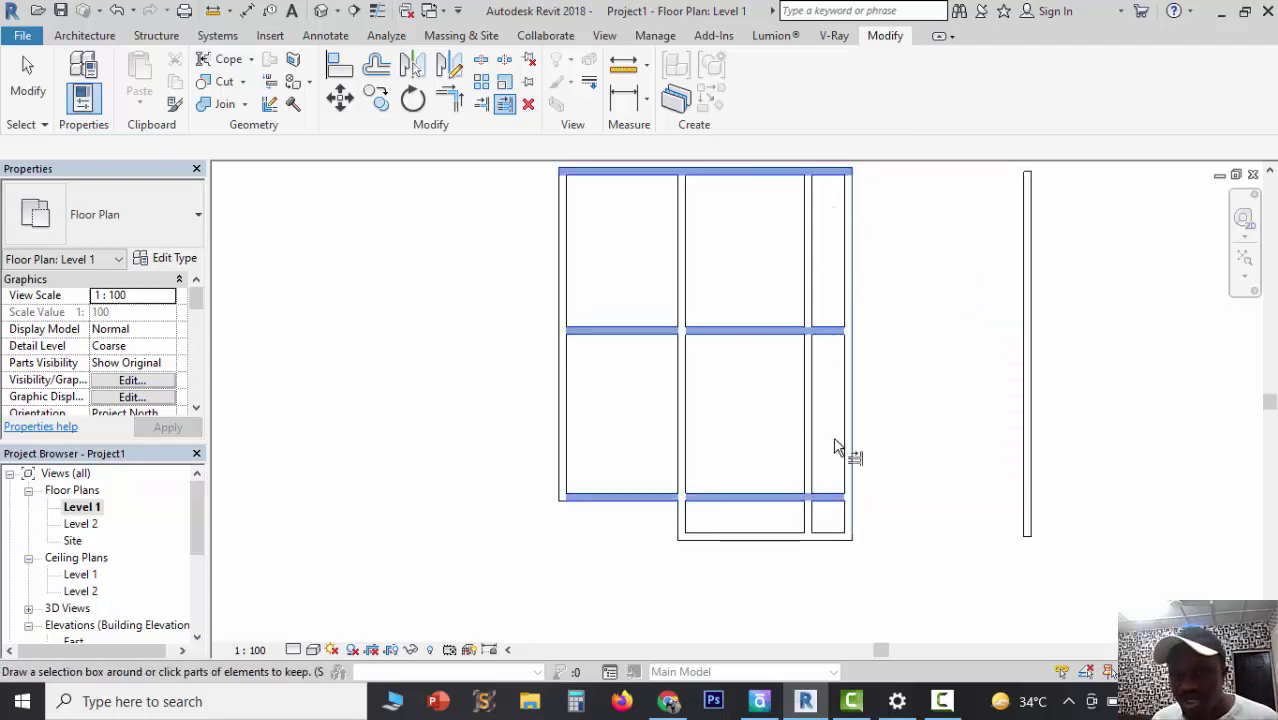
click(28, 80)
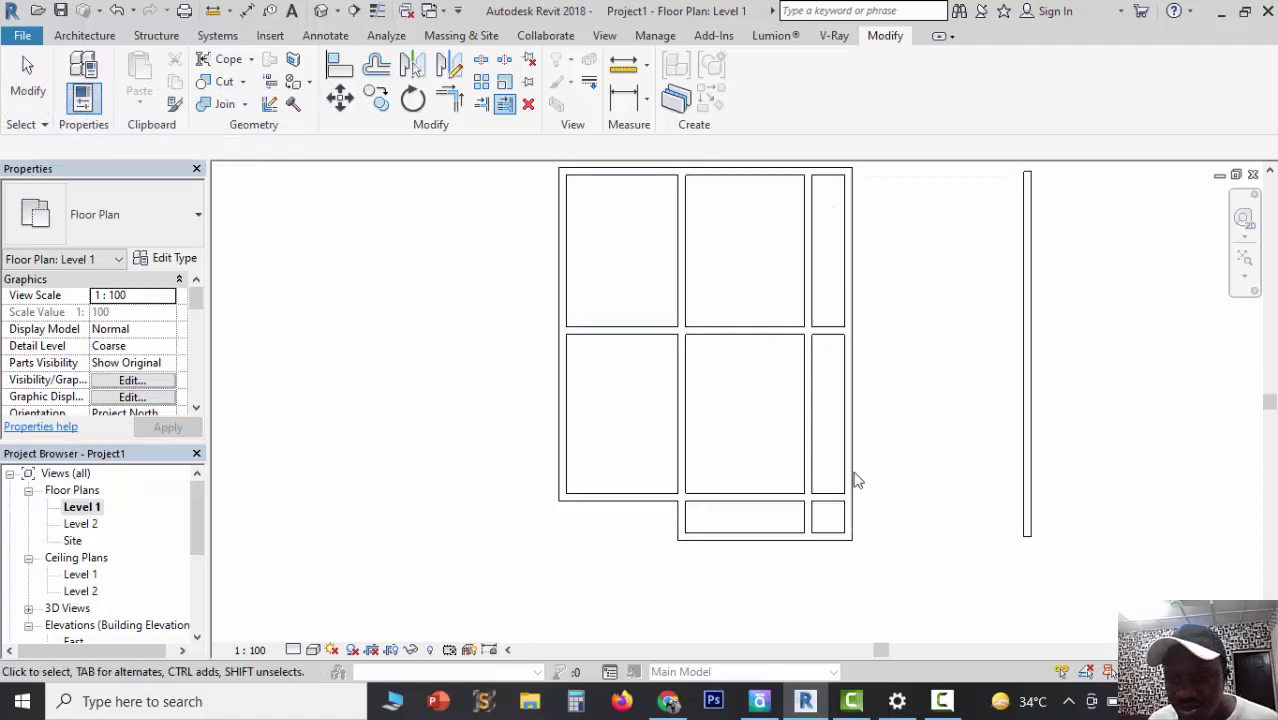
Step: Delete the detached outer east wall that stands apart from the rest of the plan
click(1031, 444)
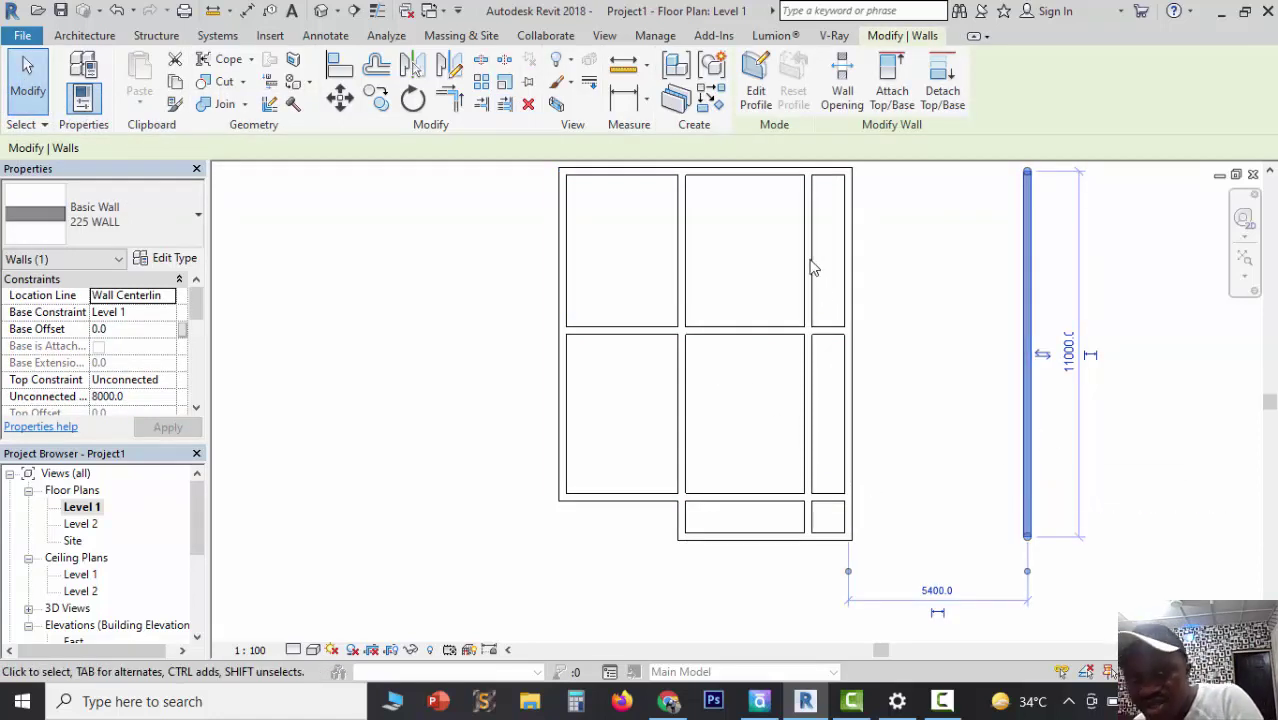
click(529, 104)
scroll(780, 535, down, 1)
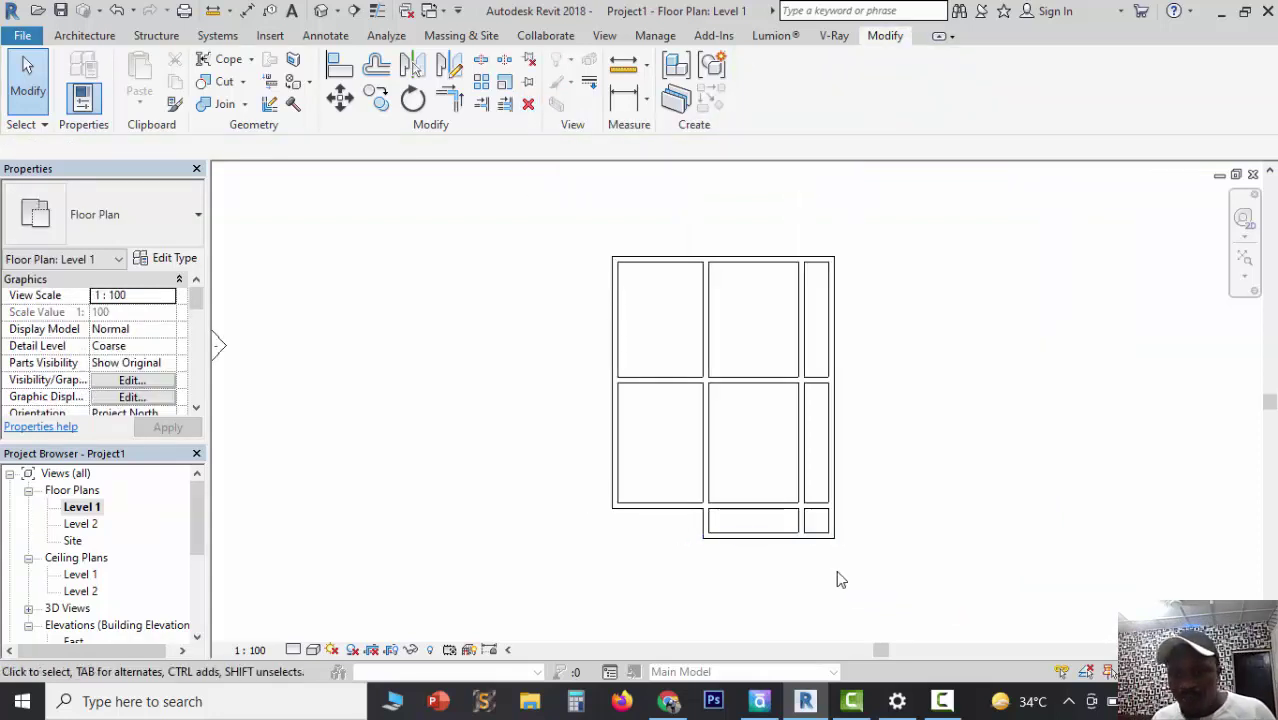
scroll(877, 545, up, 1)
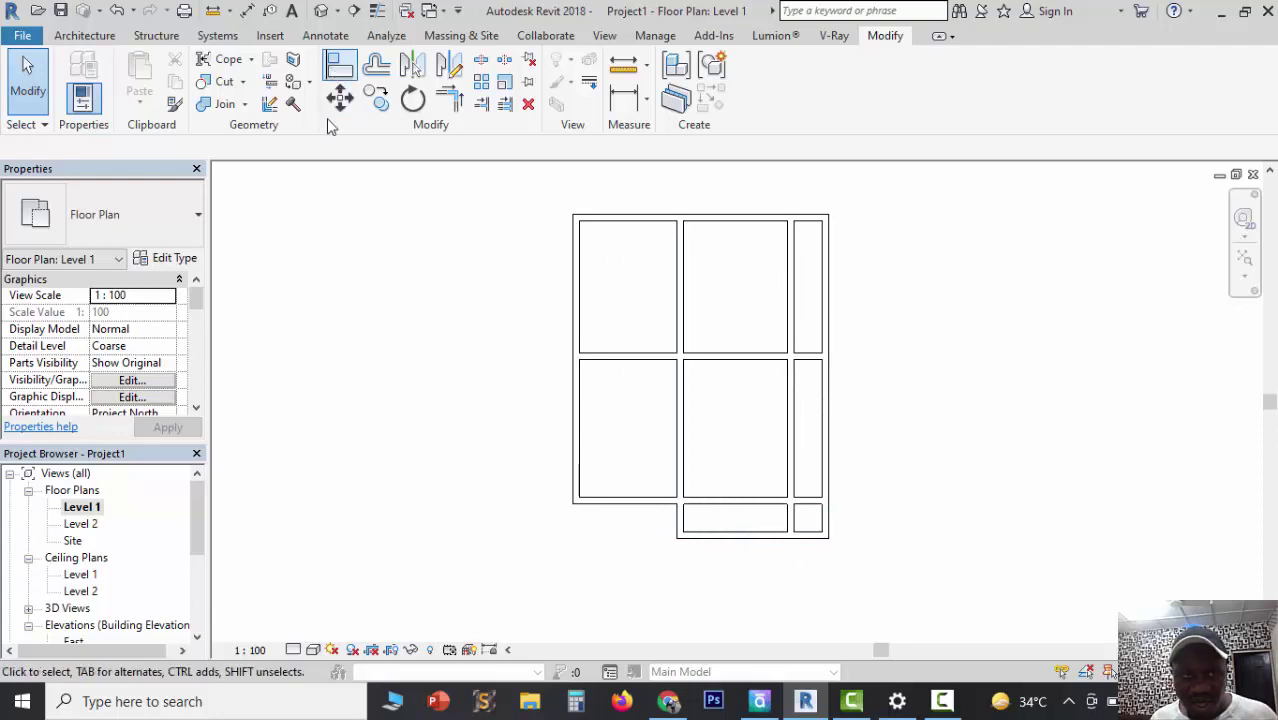
Step: Place 0915 x 2134mm single-flush doors in the lower partition about 4500 mm from the west wall and the west partition about 4400 mm from the south wall
click(92, 37)
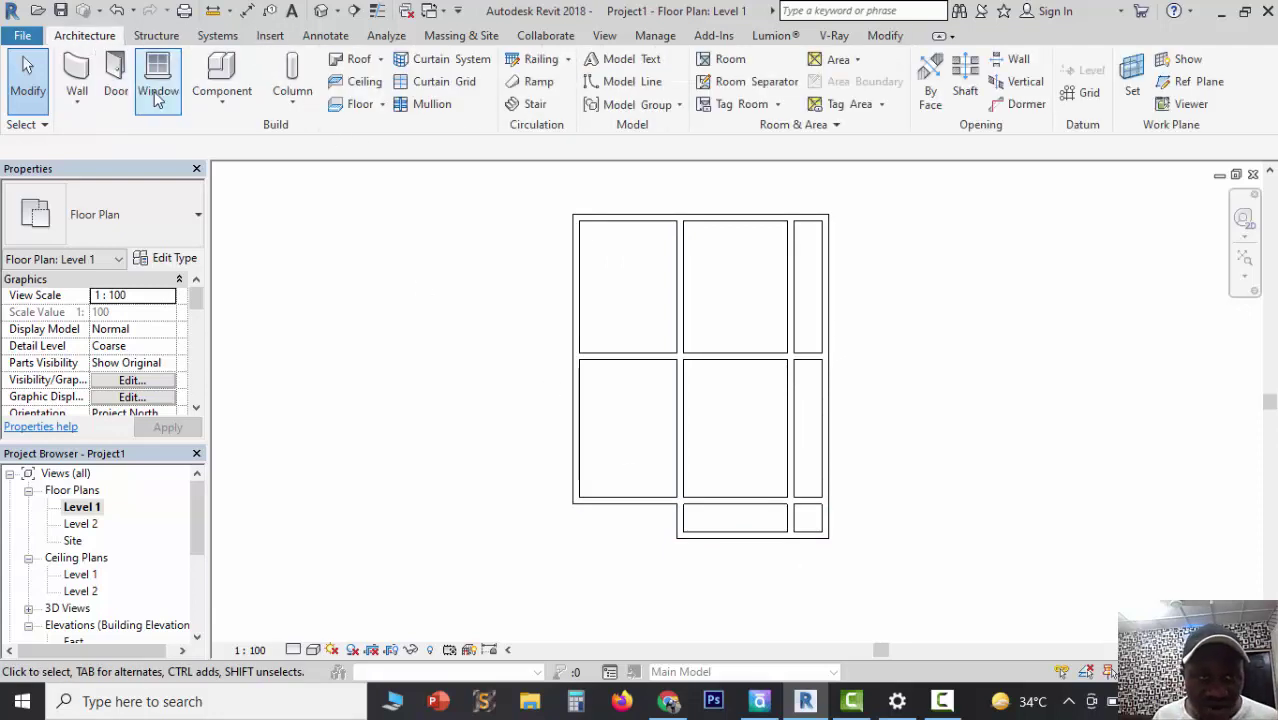
click(116, 76)
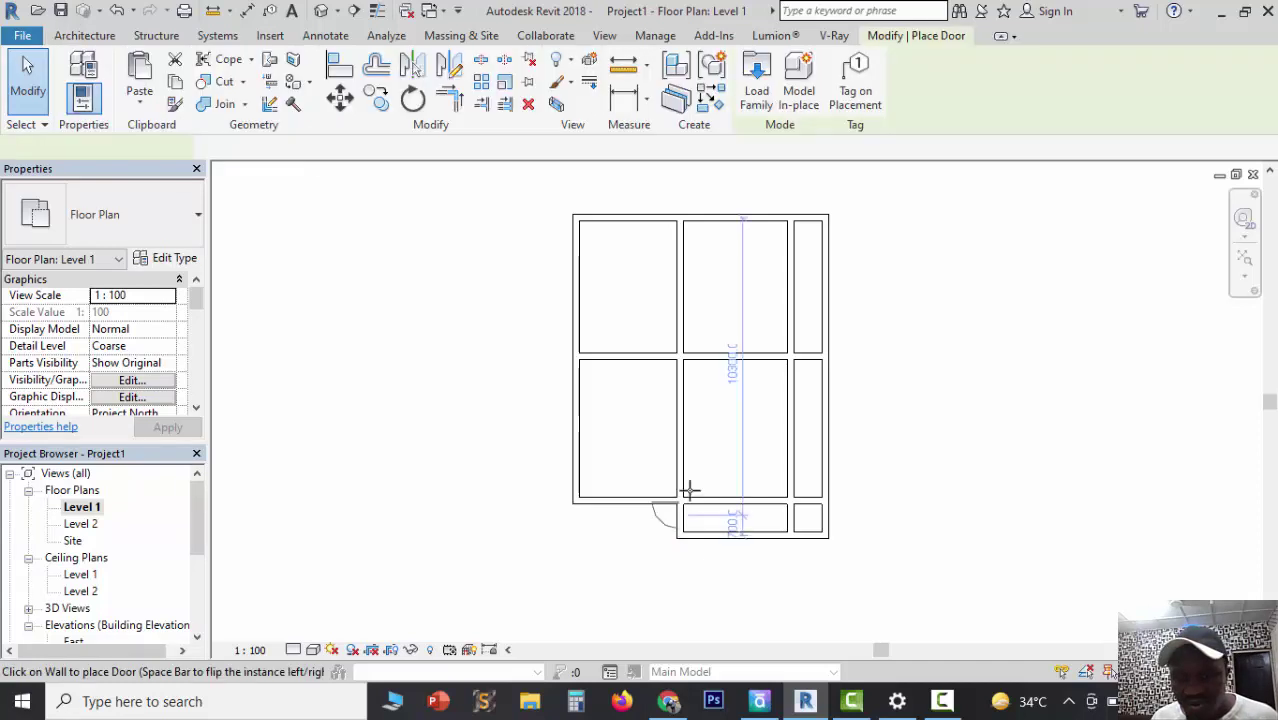
scroll(712, 490, up, 2)
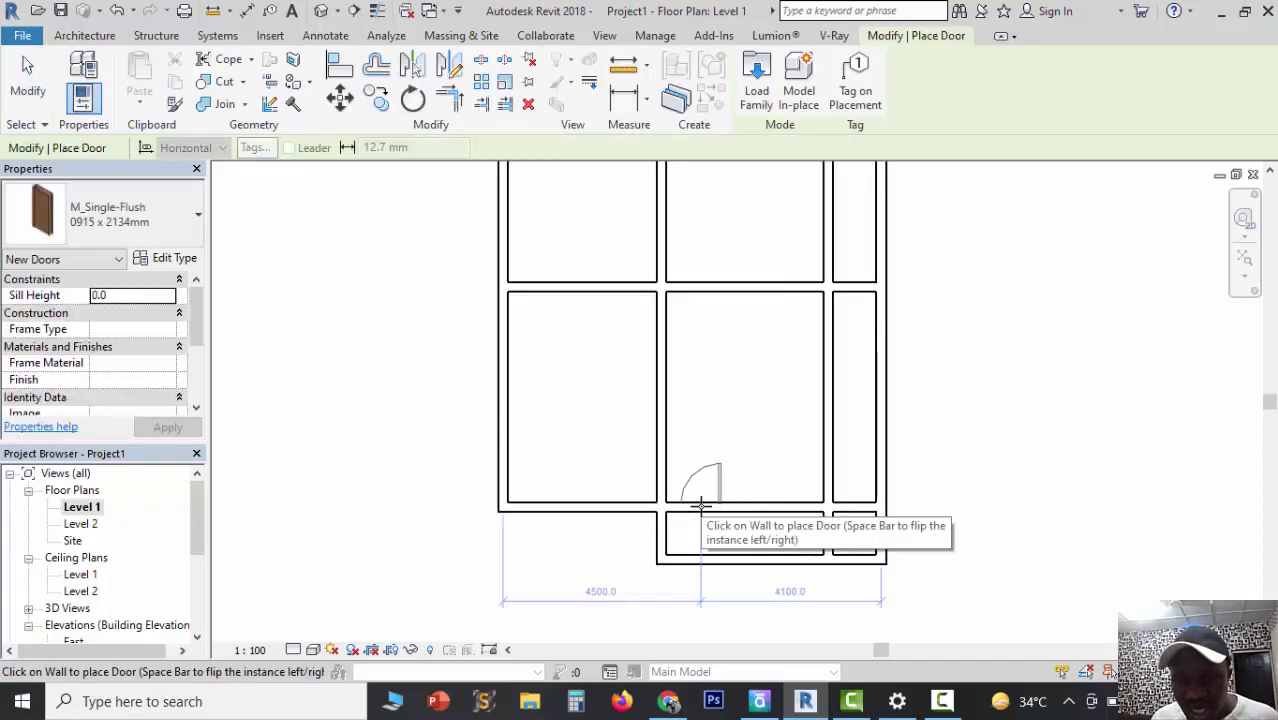
click(702, 506)
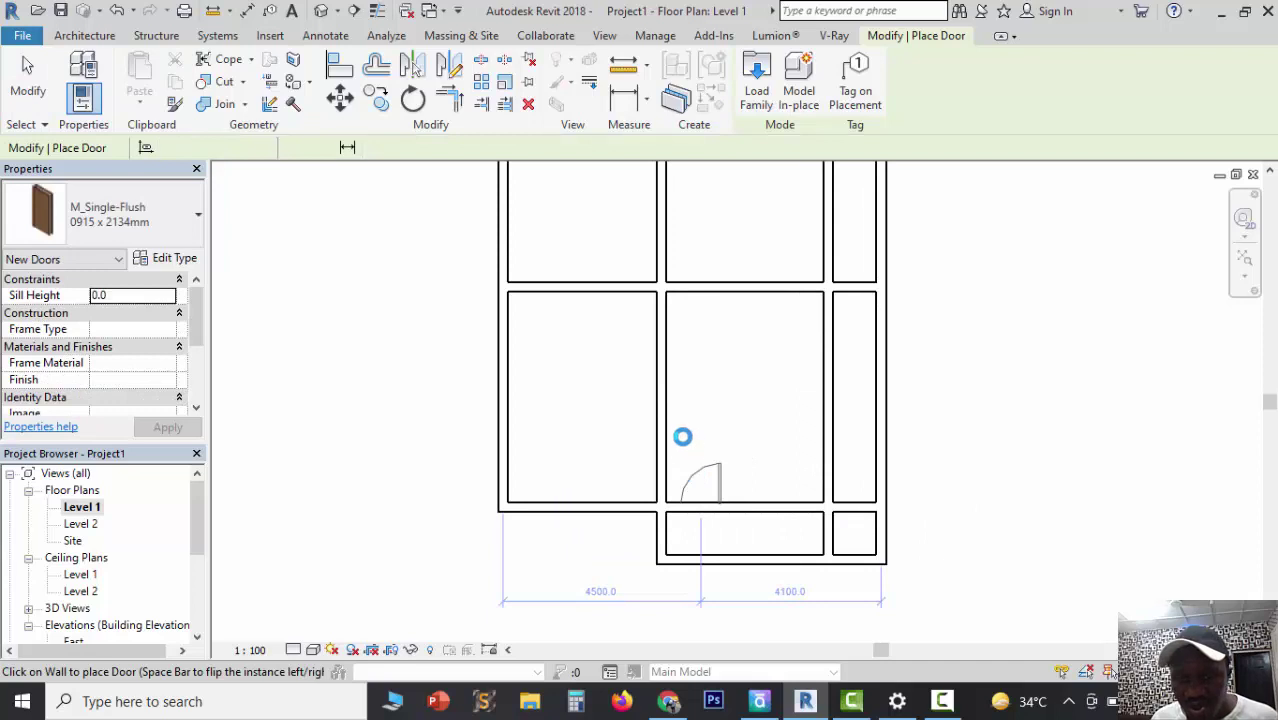
click(664, 370)
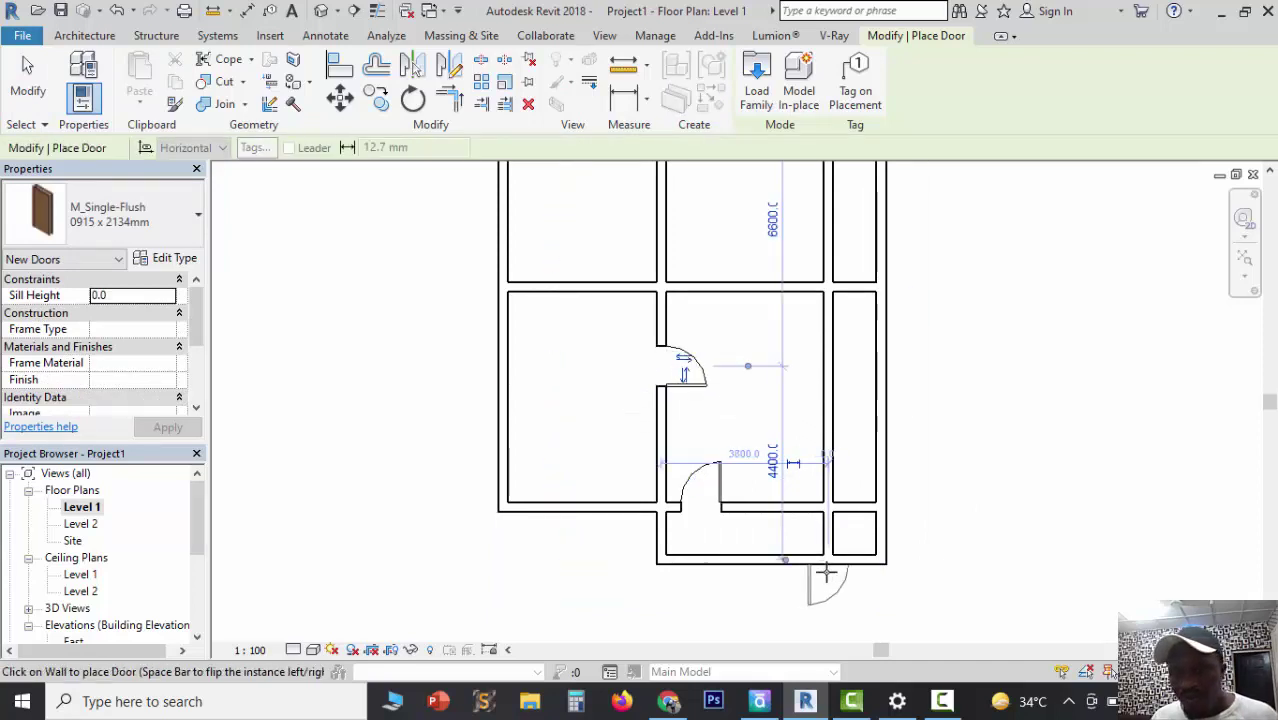
Step: Place another 0915 x 2134mm door in the lower horizontal partition at the narrow east corridor, about 600 mm from the east wall
scroll(845, 556, up, 1)
scroll(845, 556, up, 1)
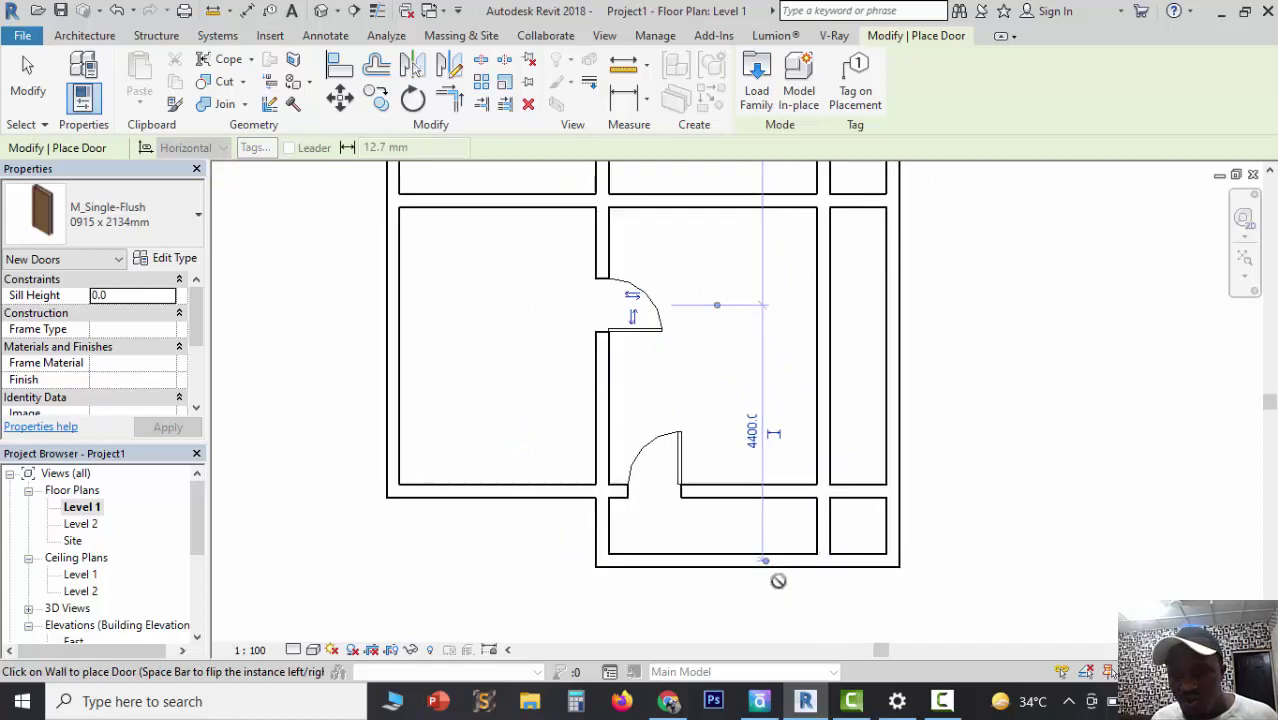
scroll(781, 581, down, 2)
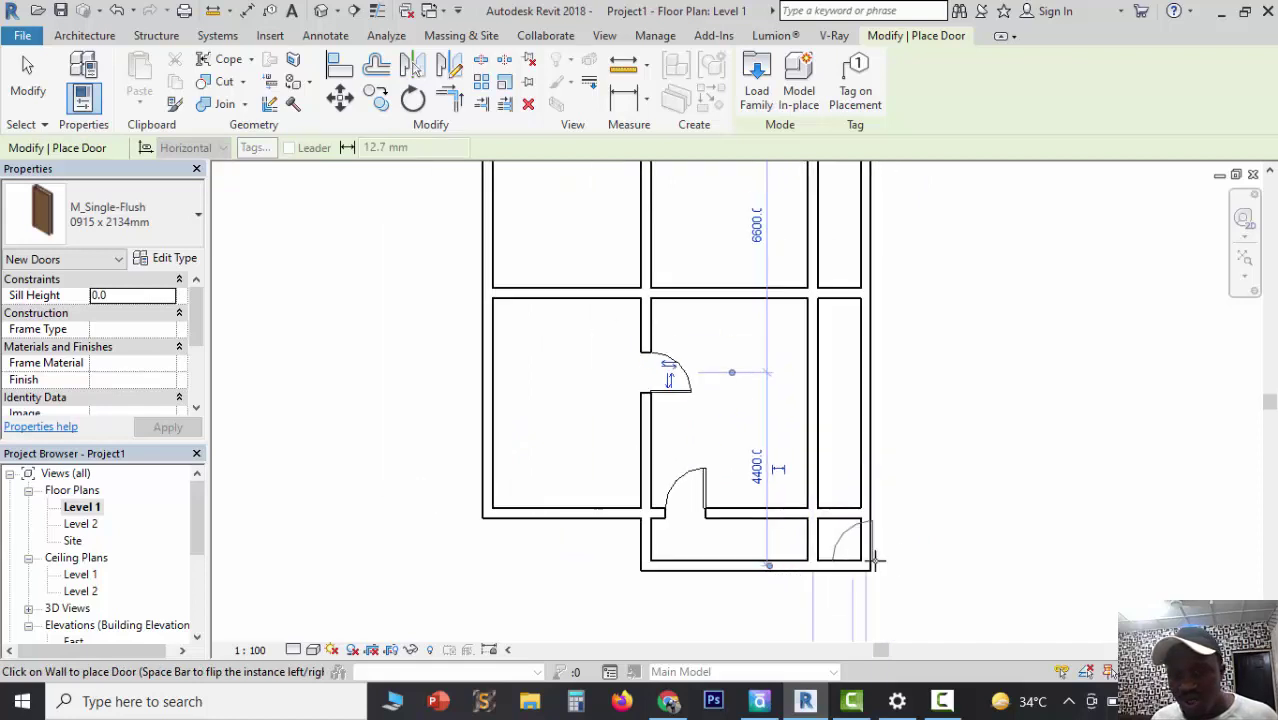
scroll(881, 563, up, 3)
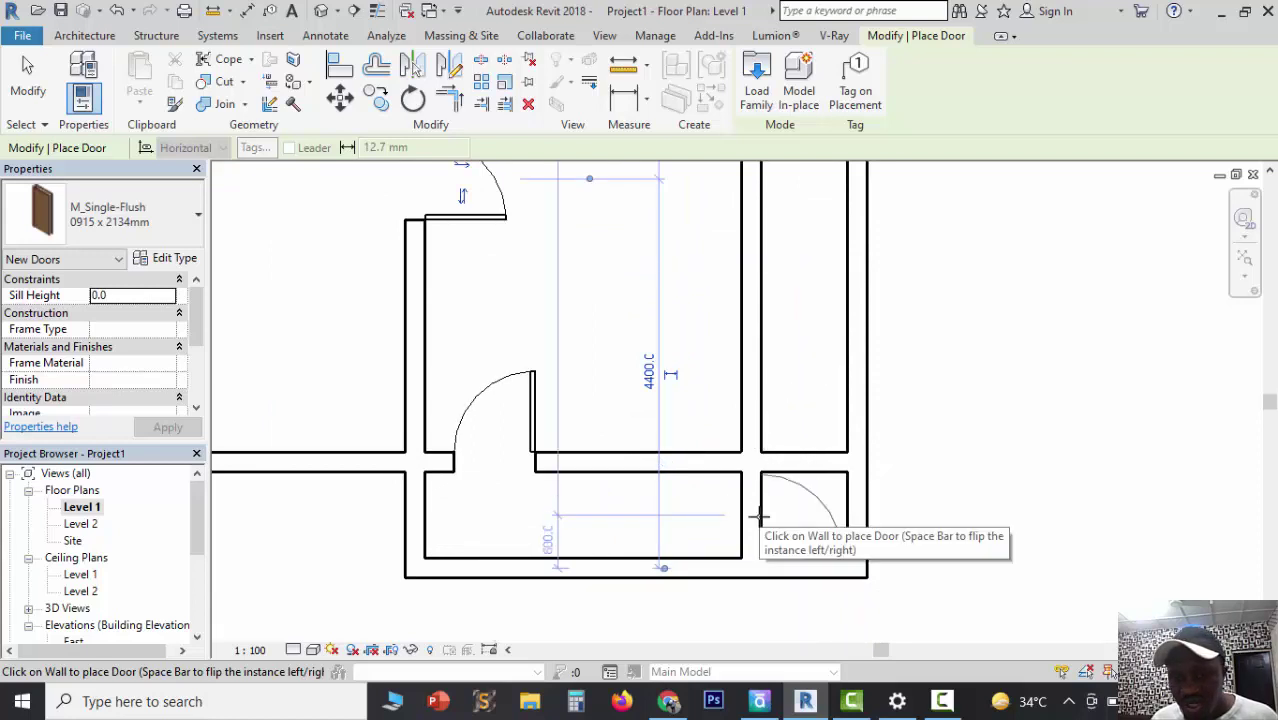
click(805, 457)
scroll(695, 530, down, 2)
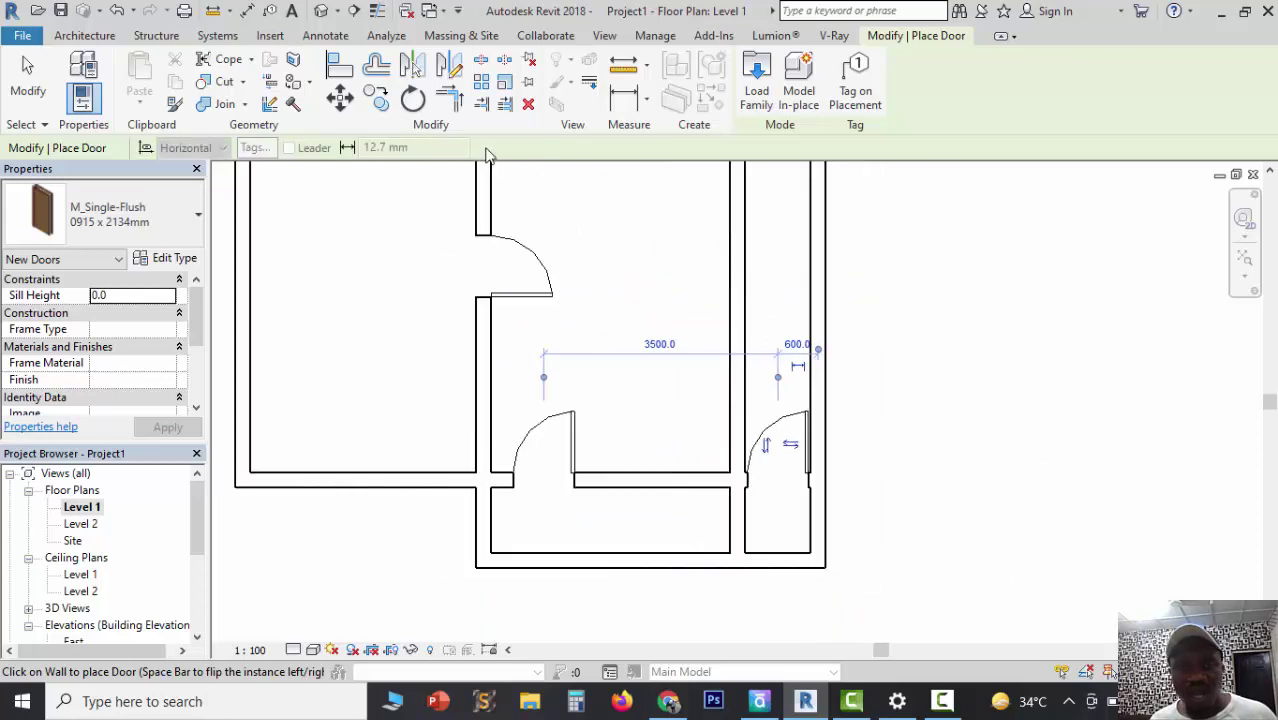
scroll(686, 412, down, 2)
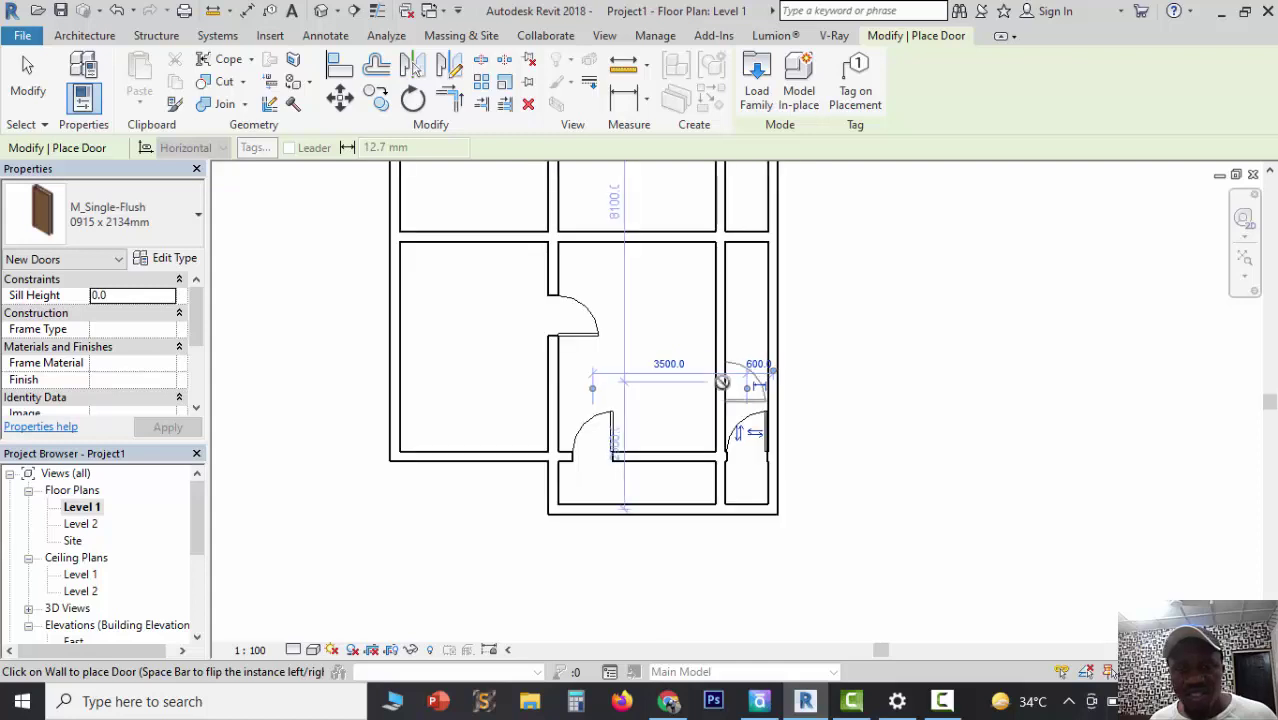
click(108, 36)
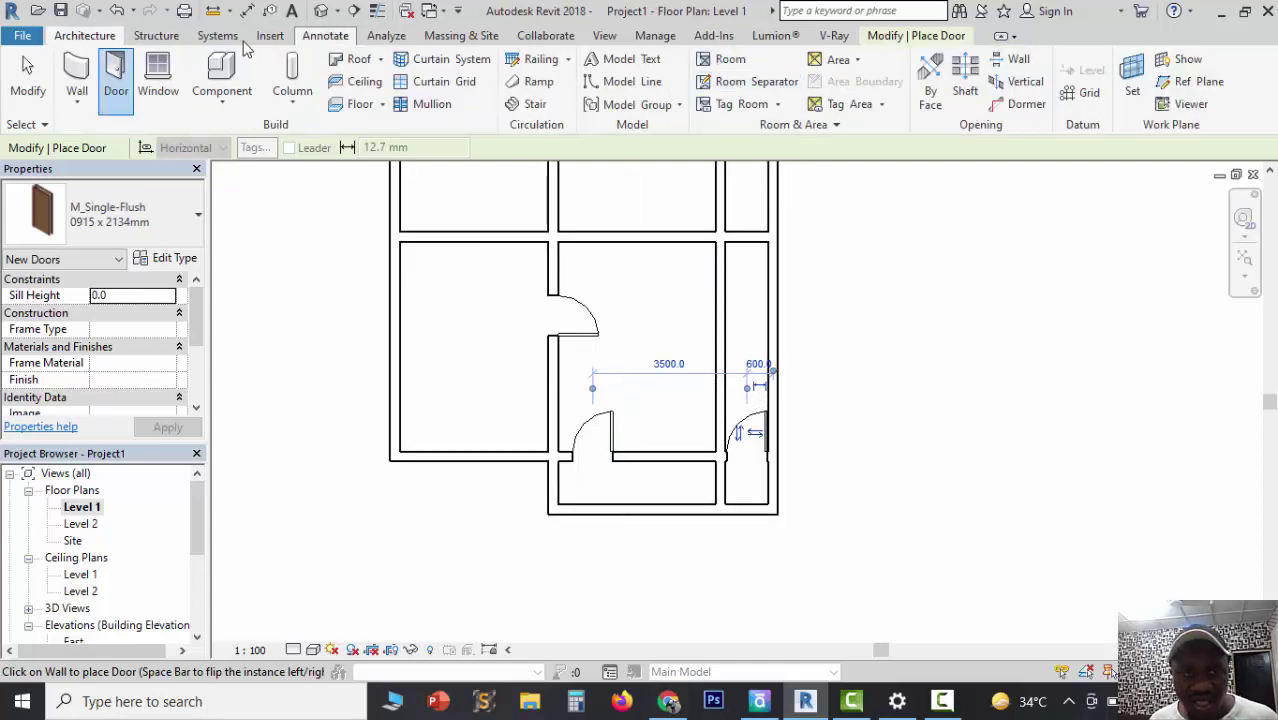
click(77, 80)
scroll(747, 385, up, 2)
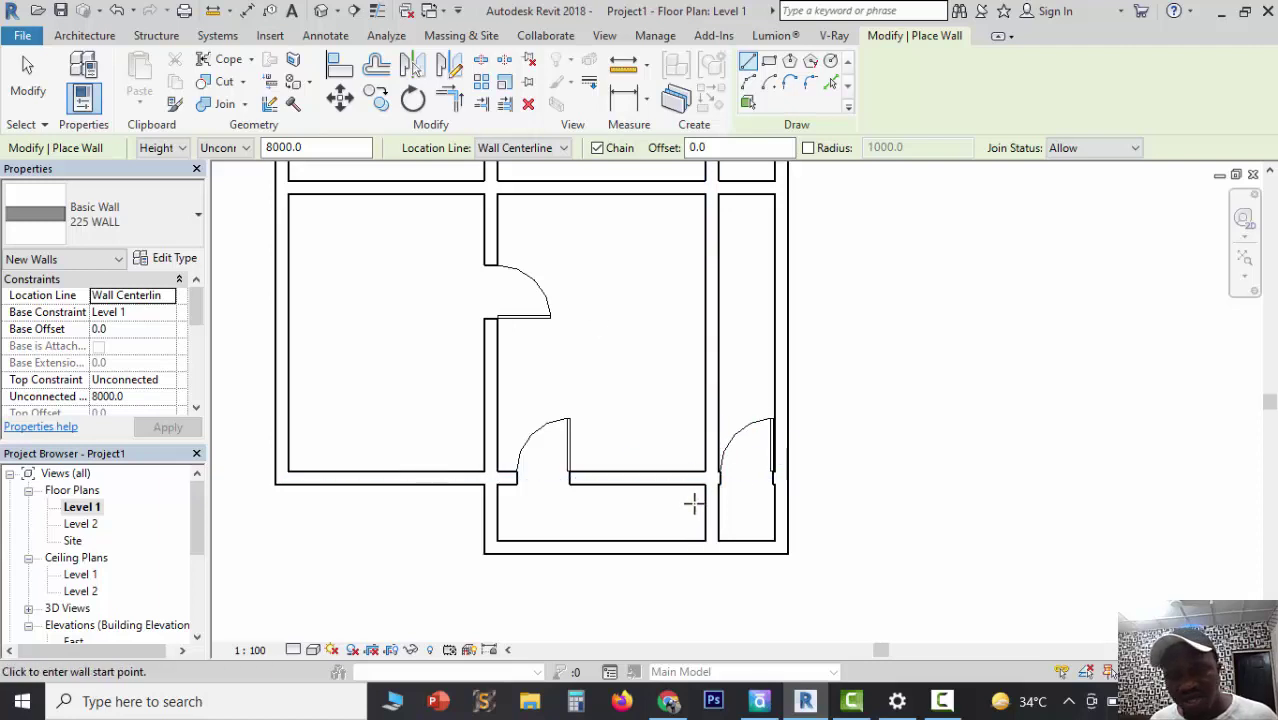
click(48, 79)
Step: Split the vertical partition along the narrow east corridor about 2400 mm south of the middle horizontal partition
scroll(630, 425, down, 4)
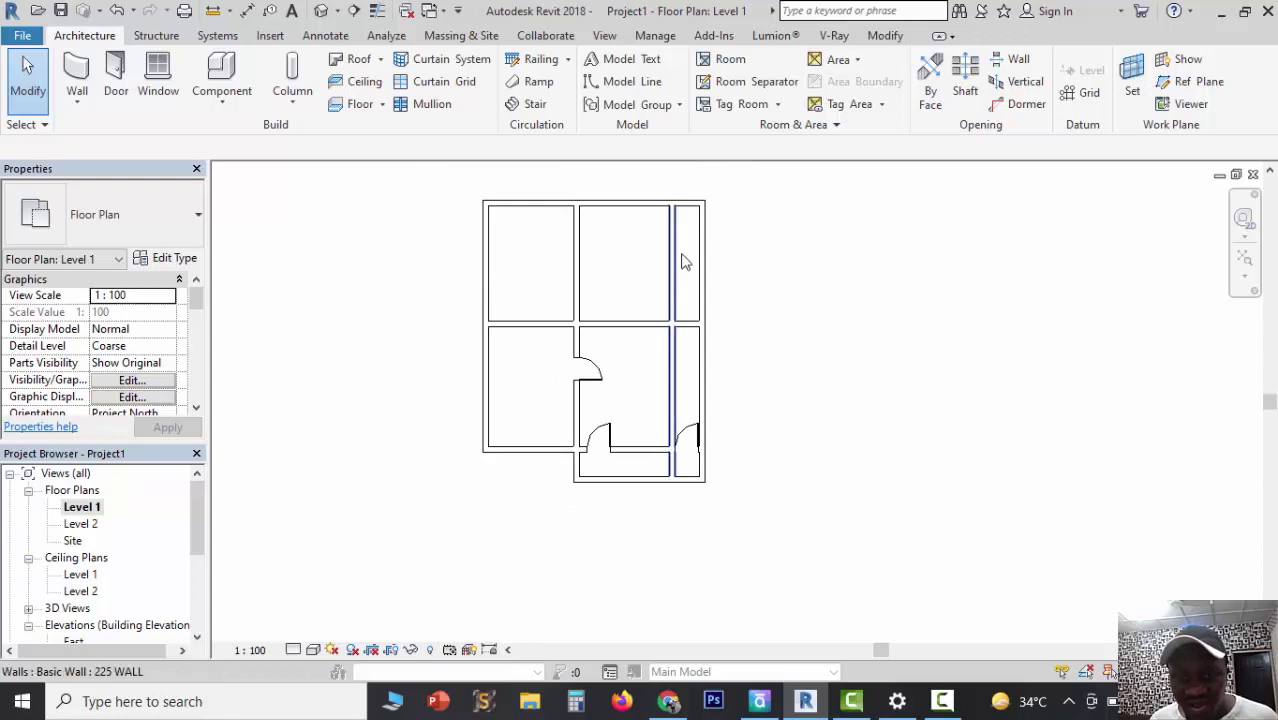
scroll(686, 400, up, 1)
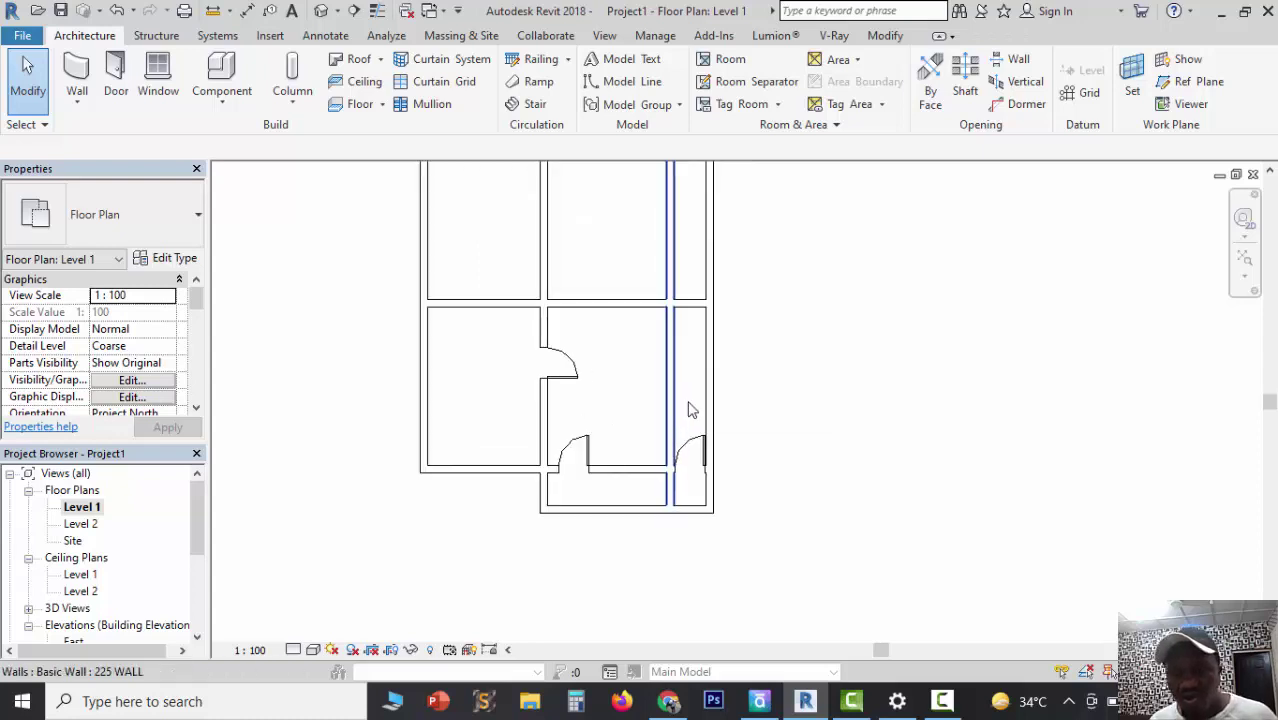
scroll(678, 422, down, 1)
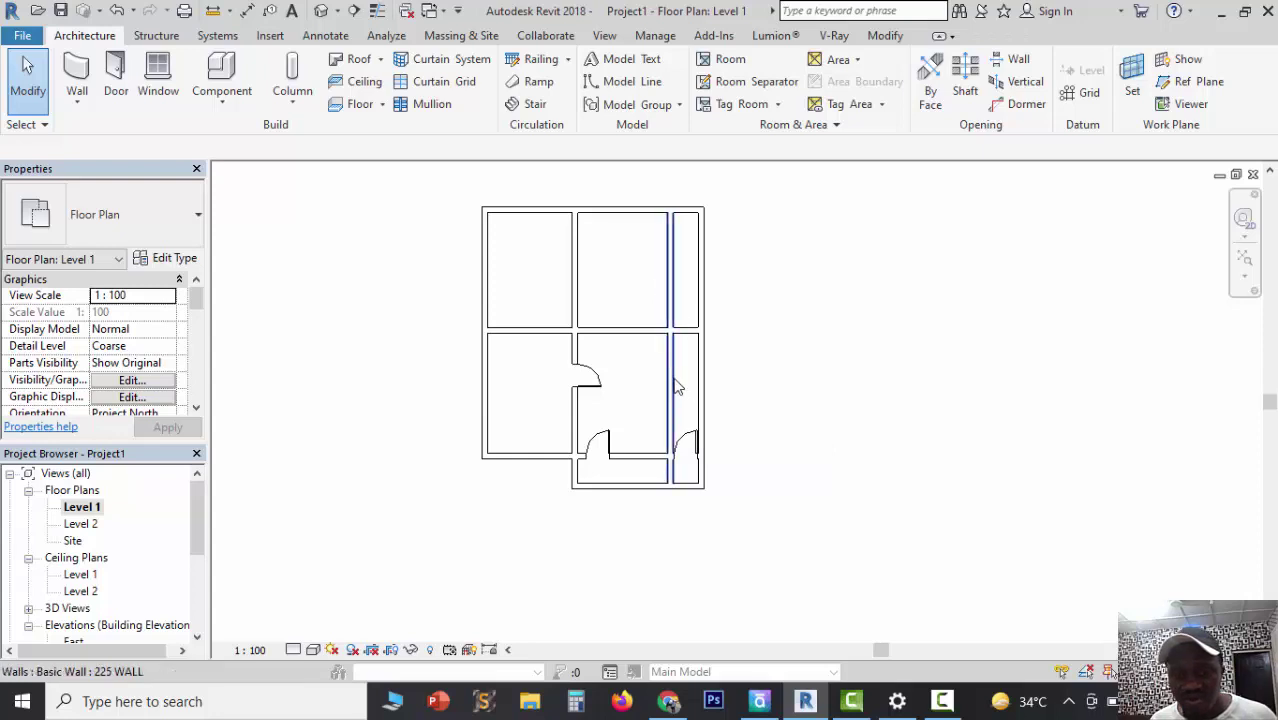
scroll(677, 386, up, 1)
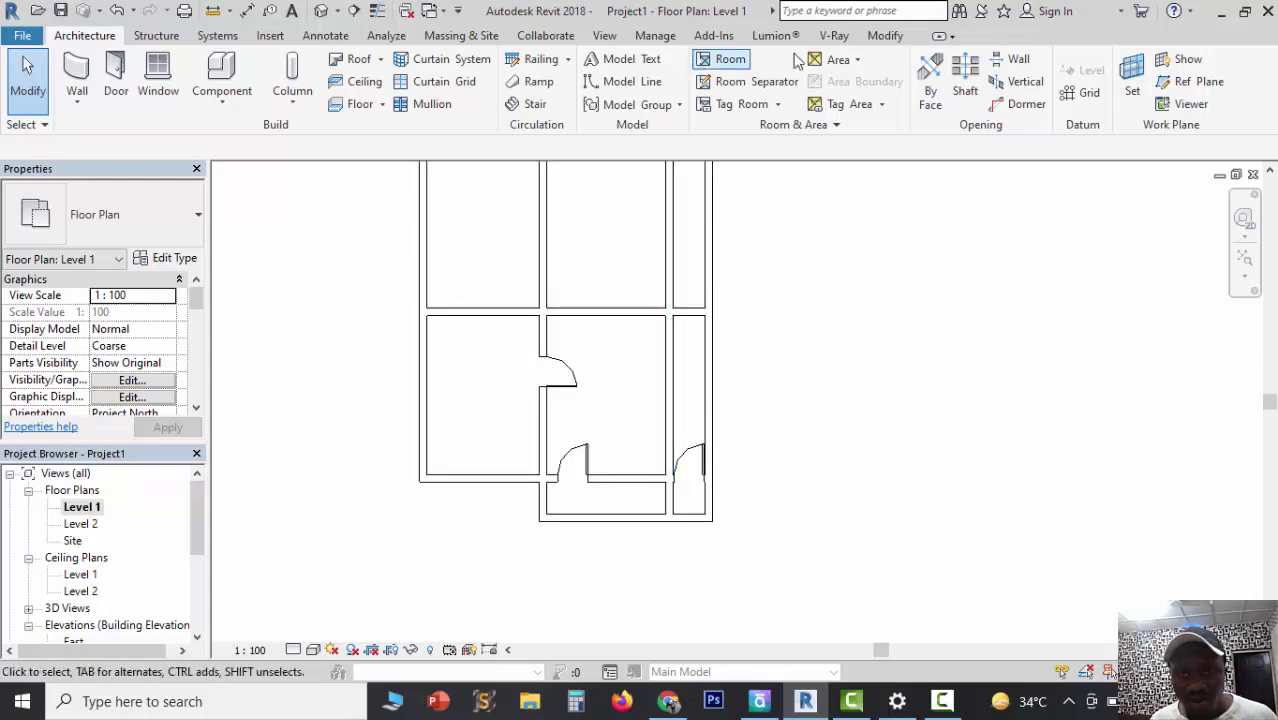
click(885, 36)
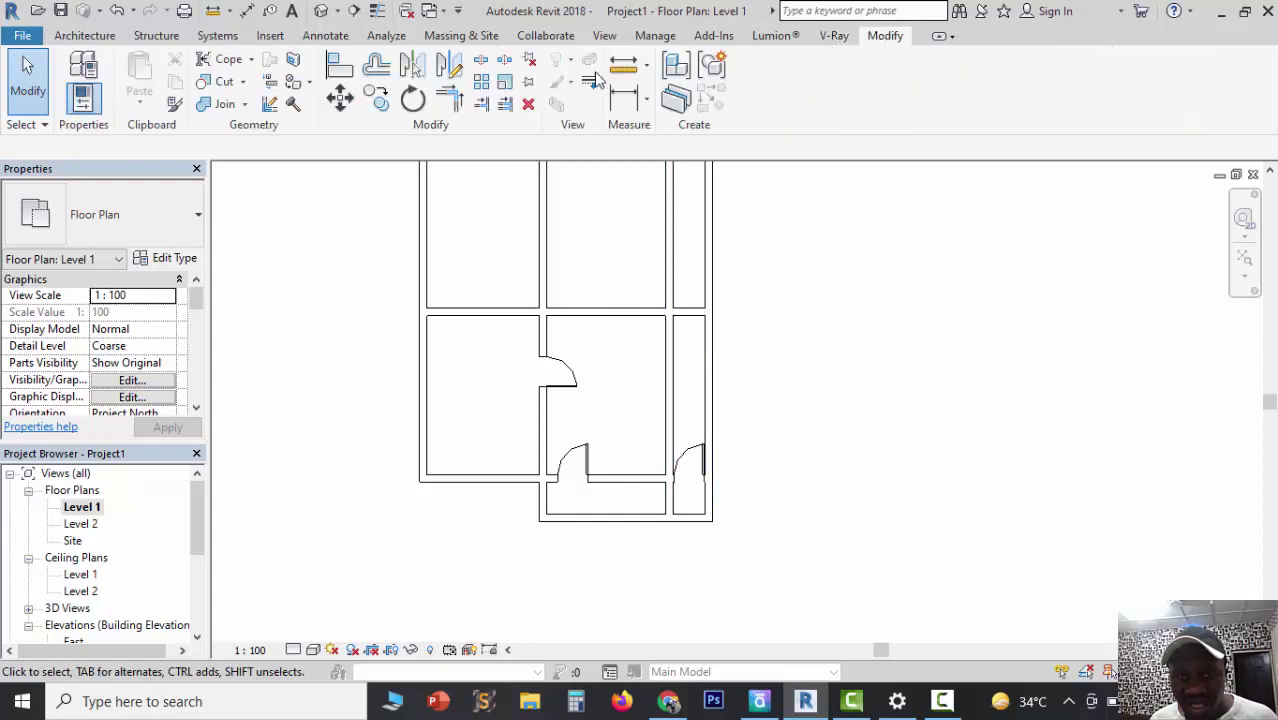
click(481, 62)
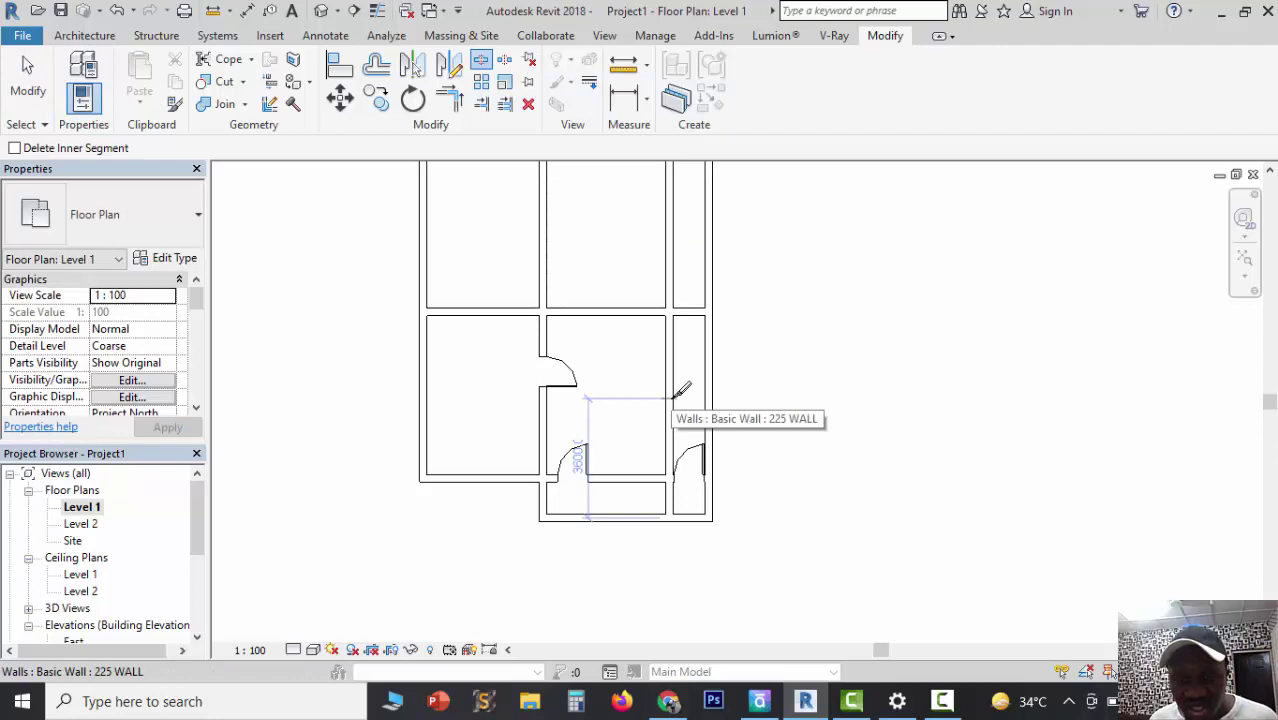
click(674, 396)
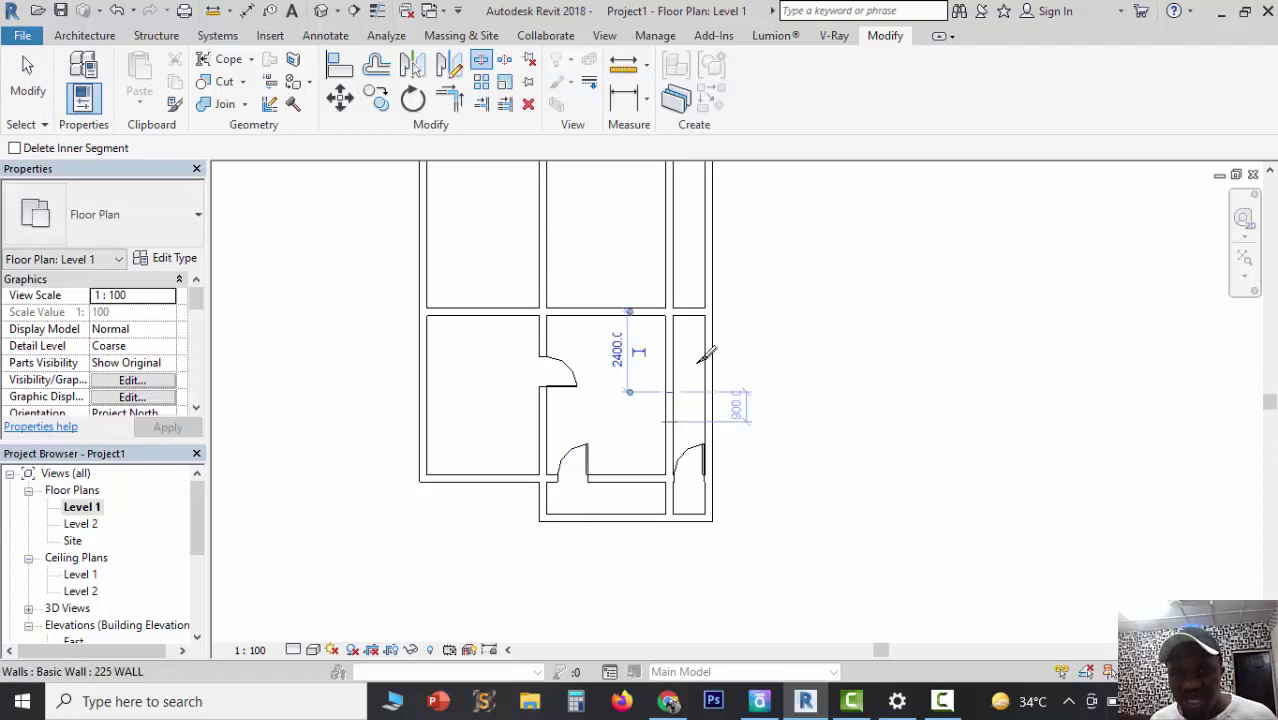
Step: Trim the split partition's upper part to the middle horizontal partition and its lower part to the lower one, opening the room to the east corridor
click(481, 104)
scroll(611, 234, up, 2)
click(716, 338)
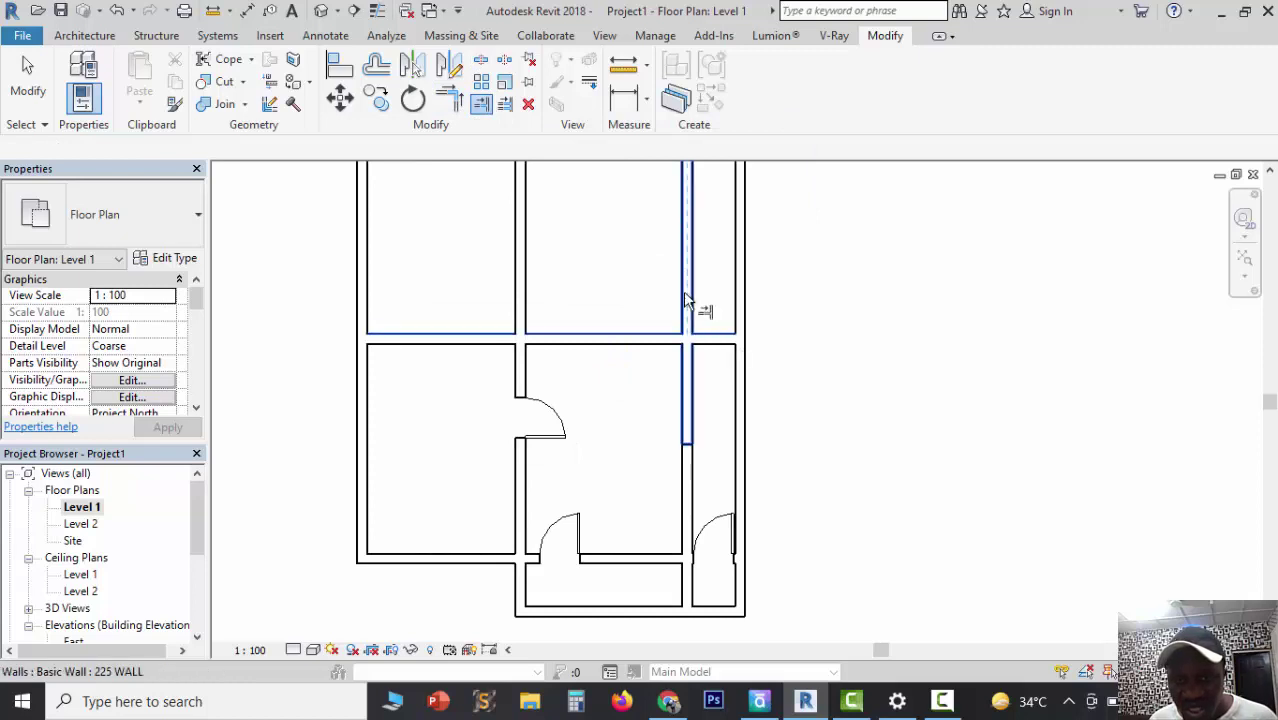
click(686, 298)
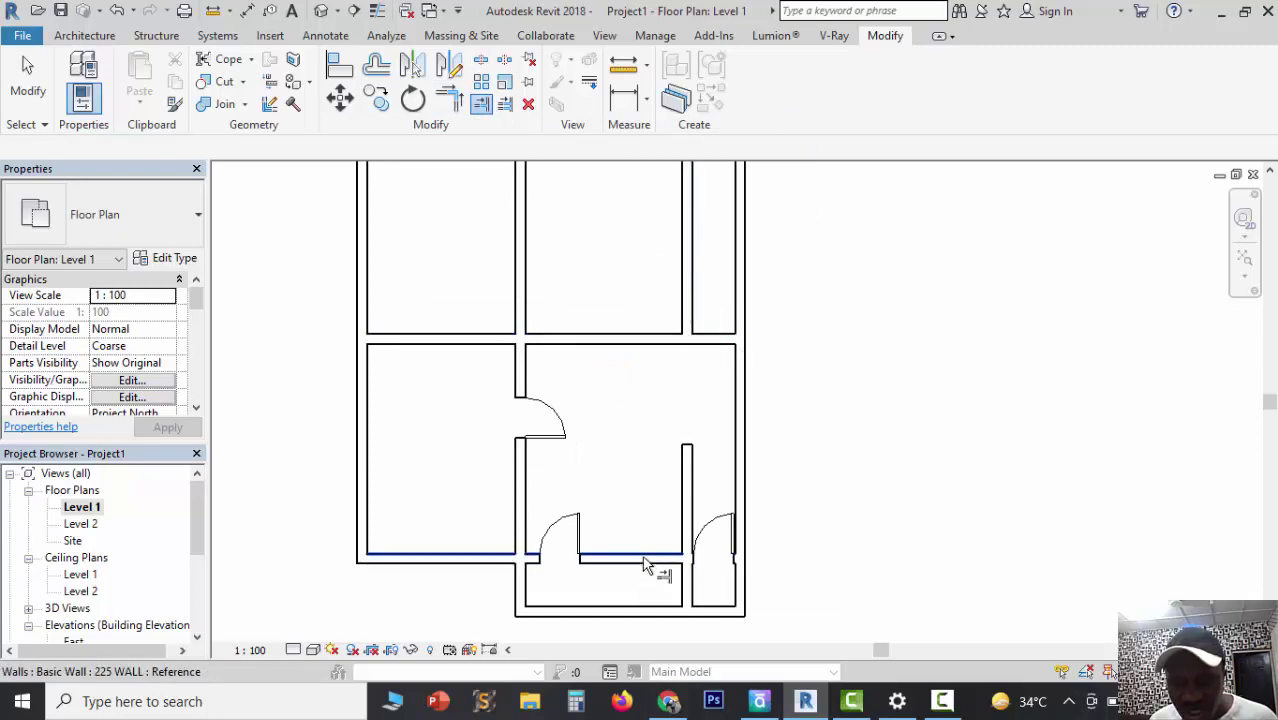
click(662, 567)
click(686, 585)
scroll(665, 500, down, 2)
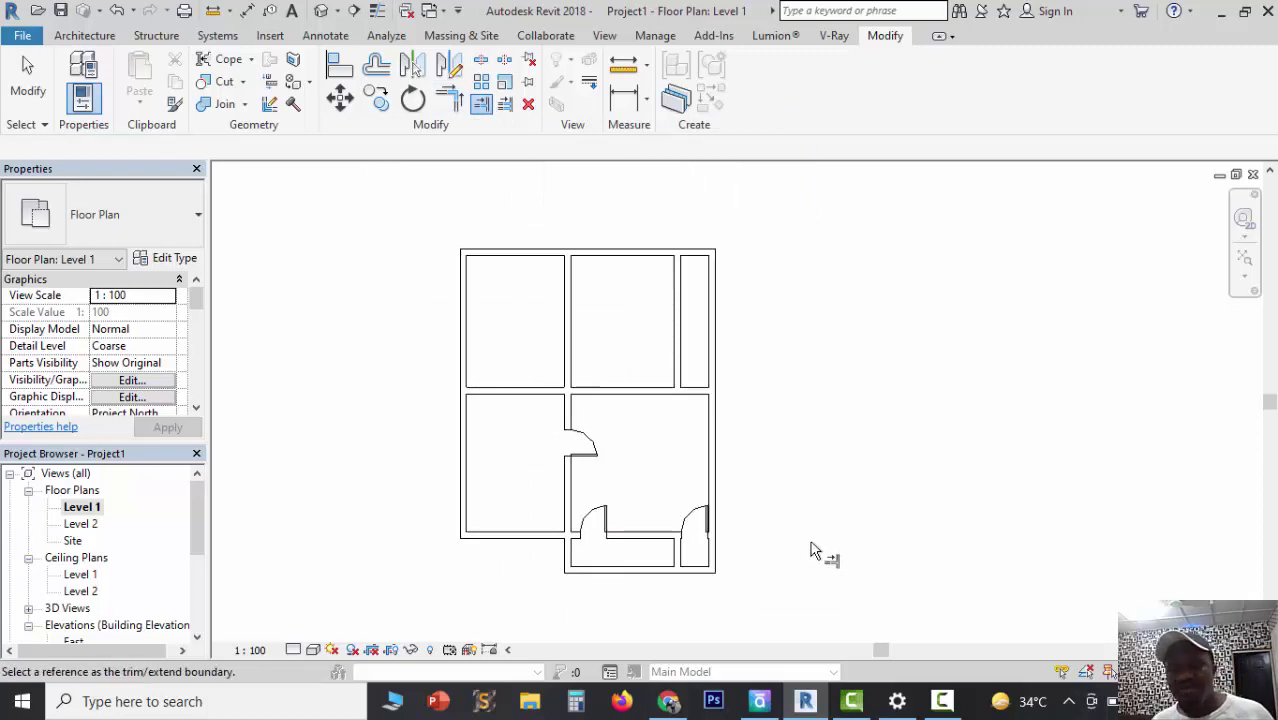
Step: Inspect the walls and doors in the 3D view and around the south end of the Level 1 floor plan
scroll(819, 551, up, 1)
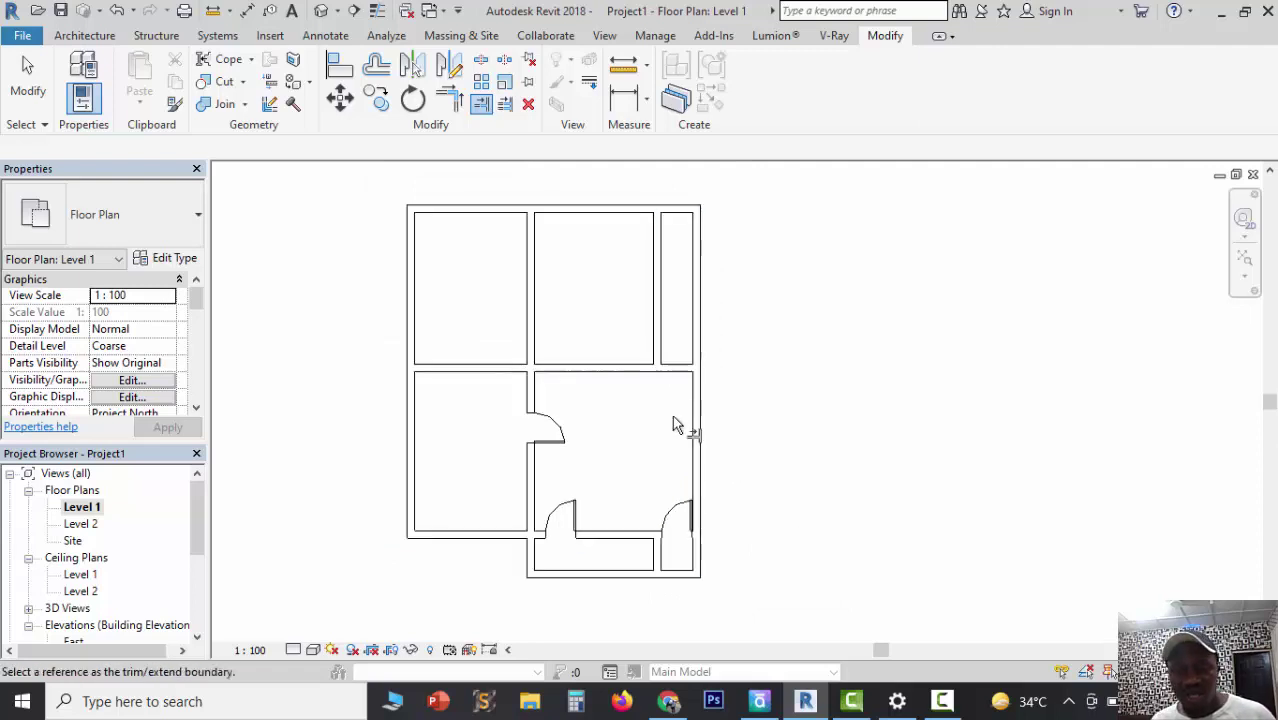
click(322, 10)
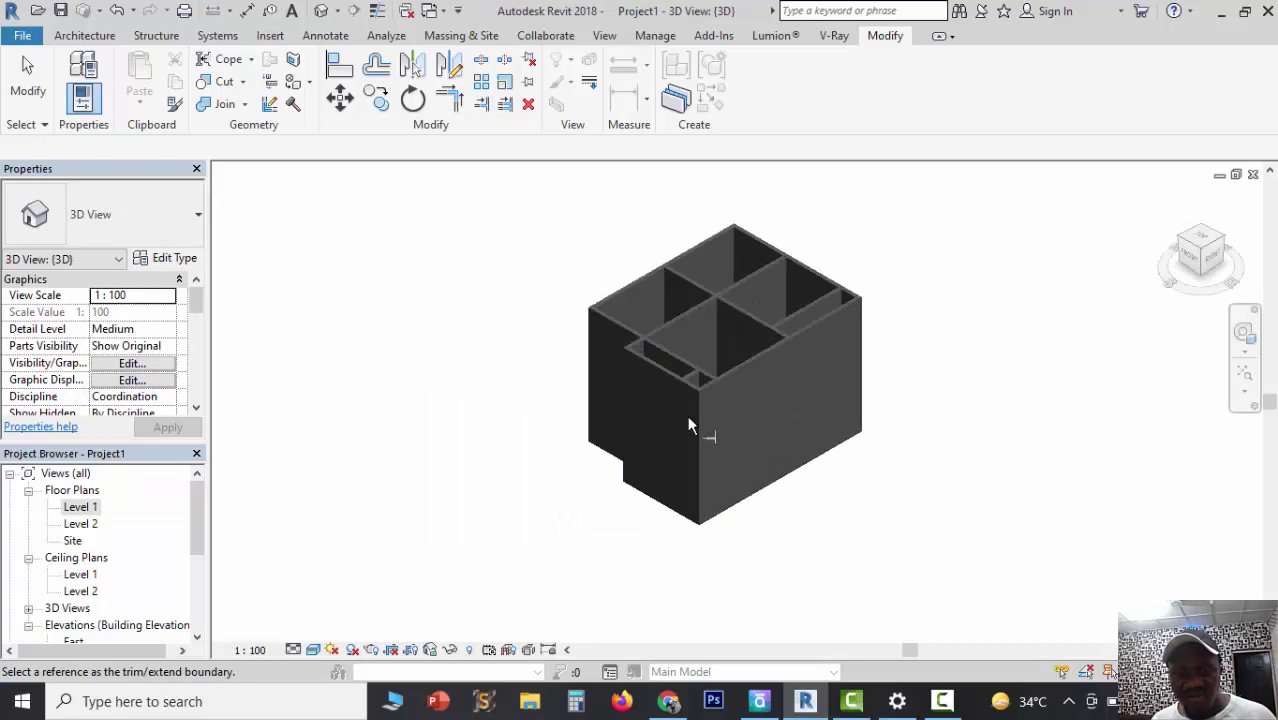
double_click(78, 508)
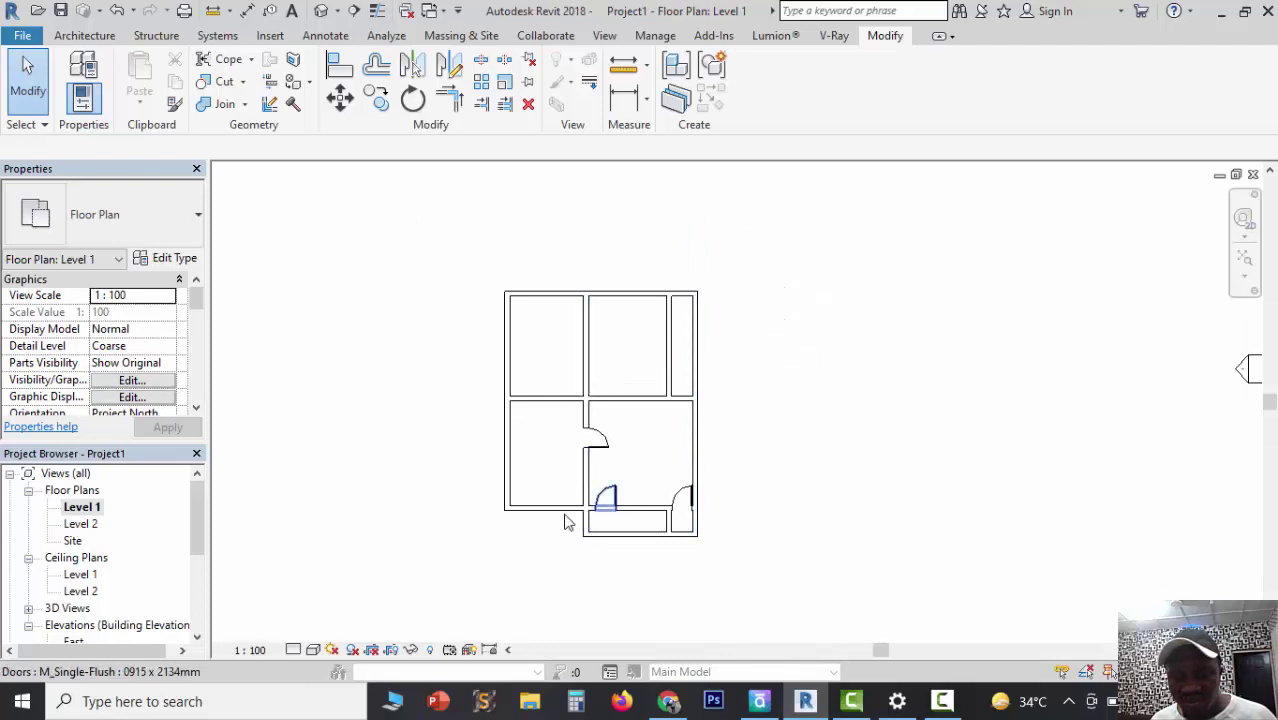
scroll(518, 463, up, 1)
scroll(641, 592, up, 2)
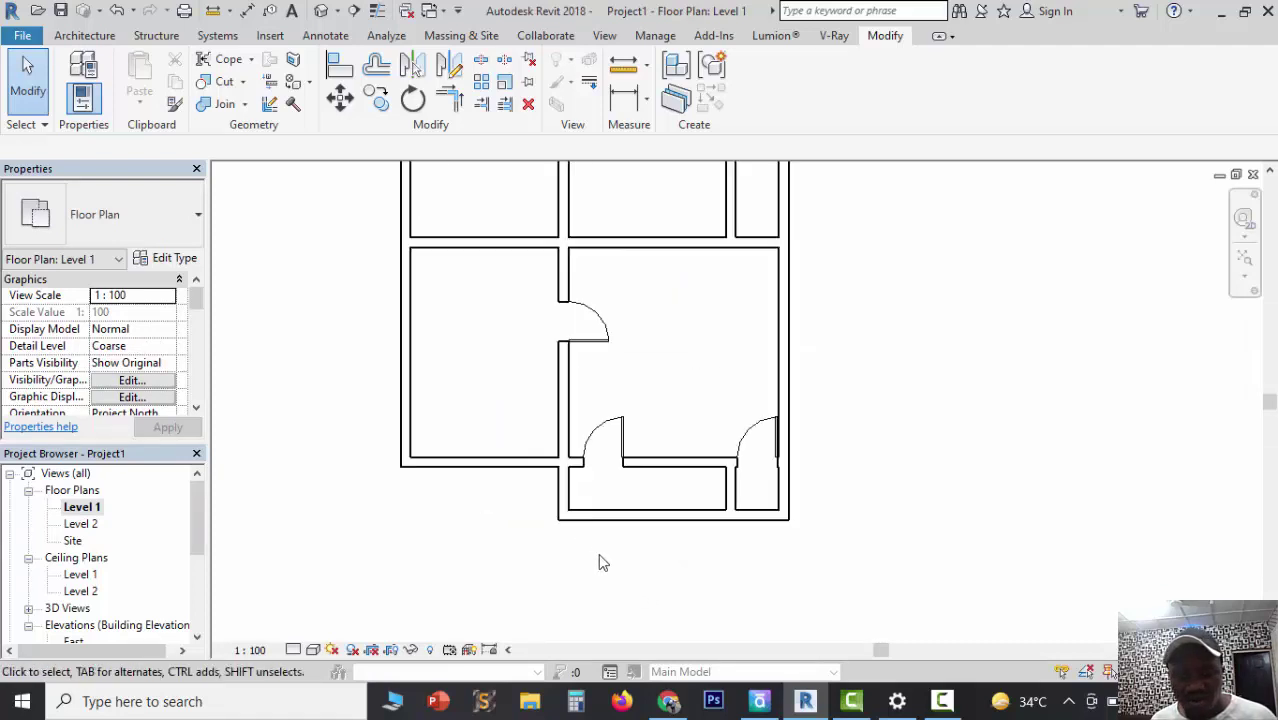
scroll(562, 527, up, 1)
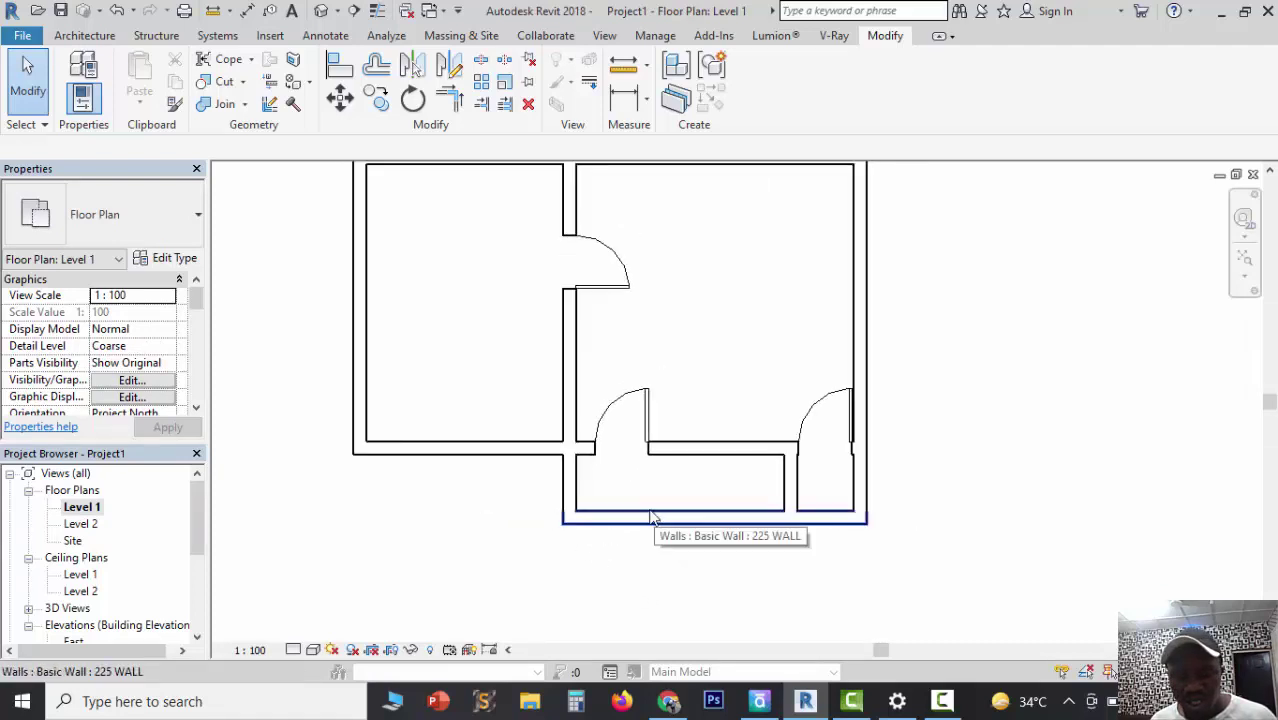
scroll(668, 524, down, 2)
click(321, 10)
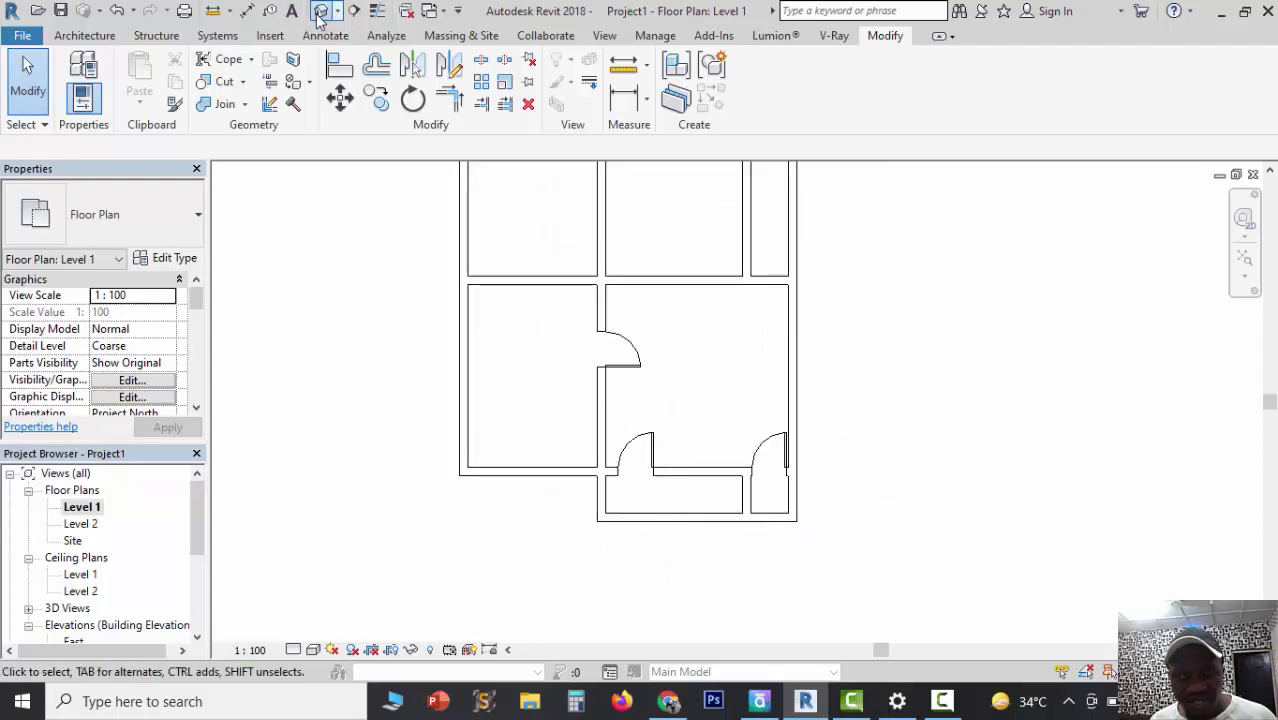
Step: In the South elevation, select all the walls and set their top constraint to Up to level: Level 2
drag(195, 496, 193, 518)
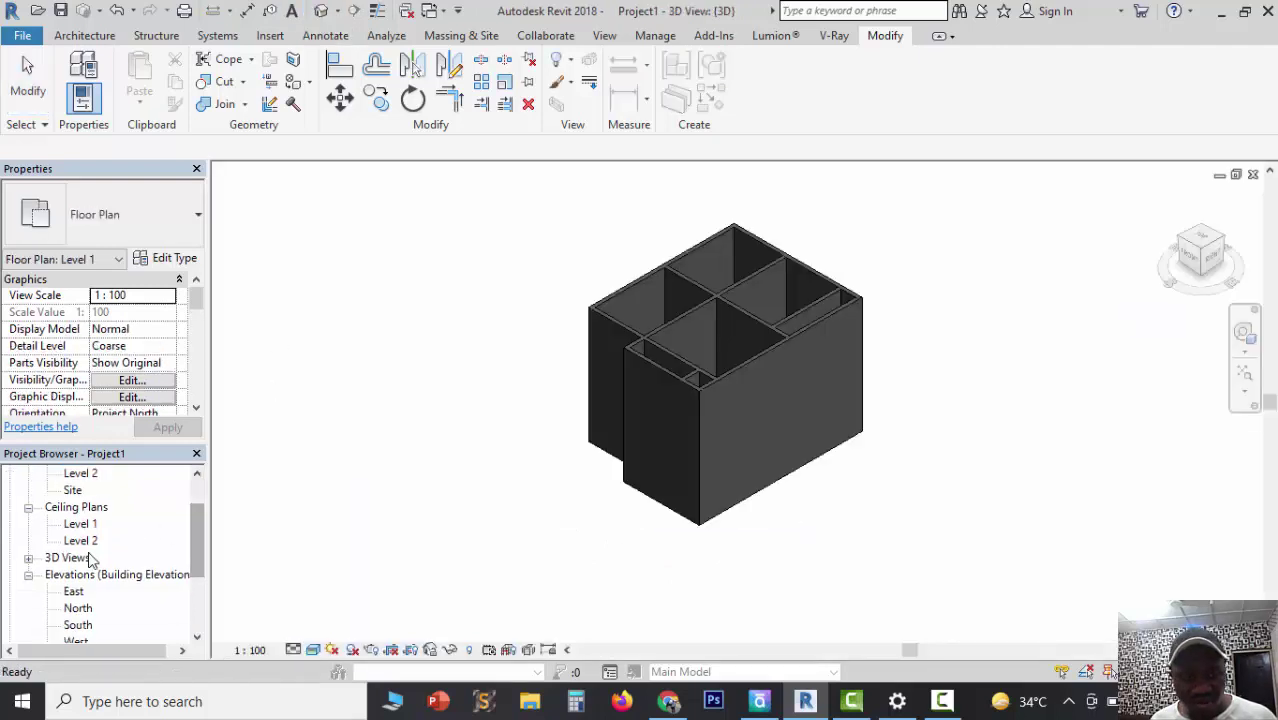
double_click(80, 610)
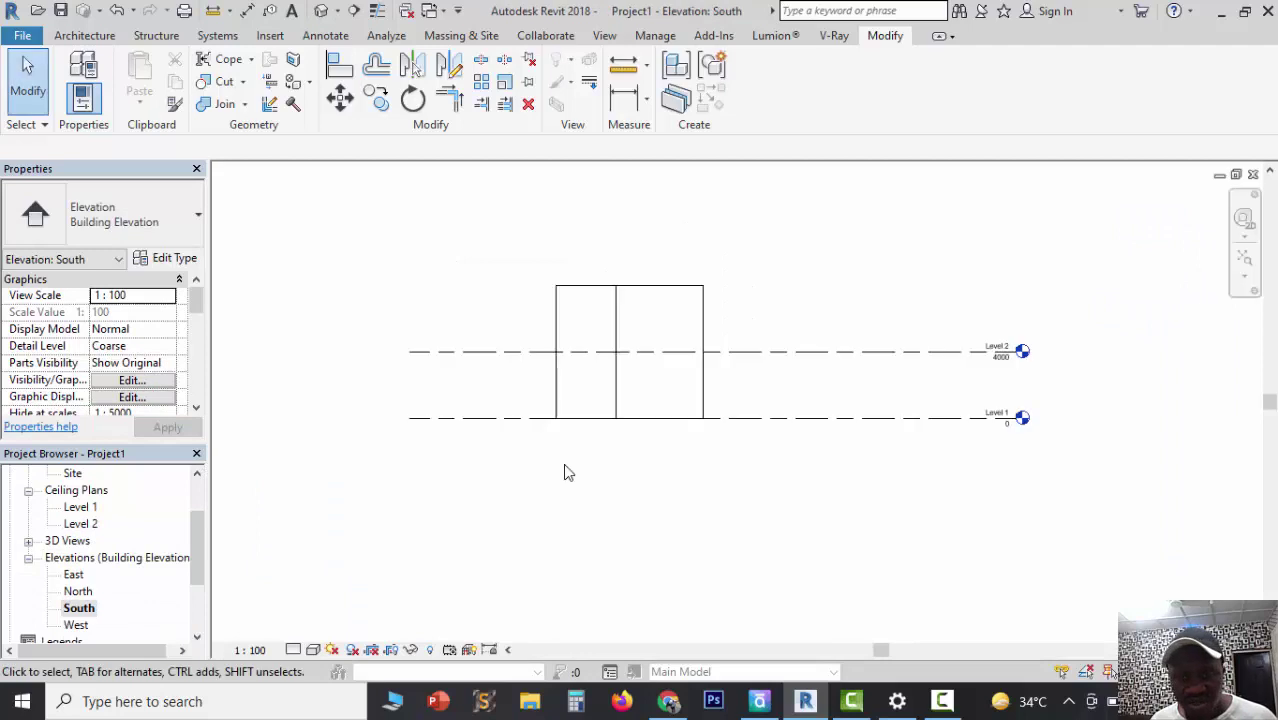
scroll(771, 319, up, 2)
drag(720, 348, 405, 277)
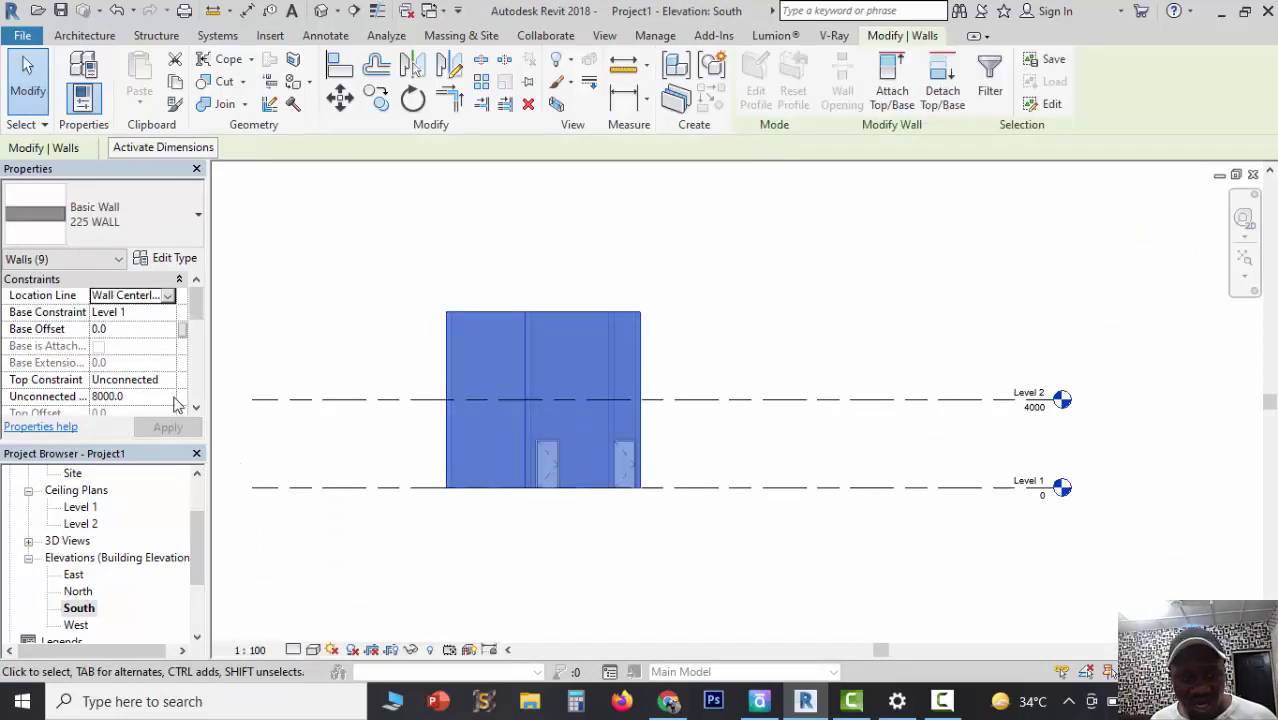
click(169, 382)
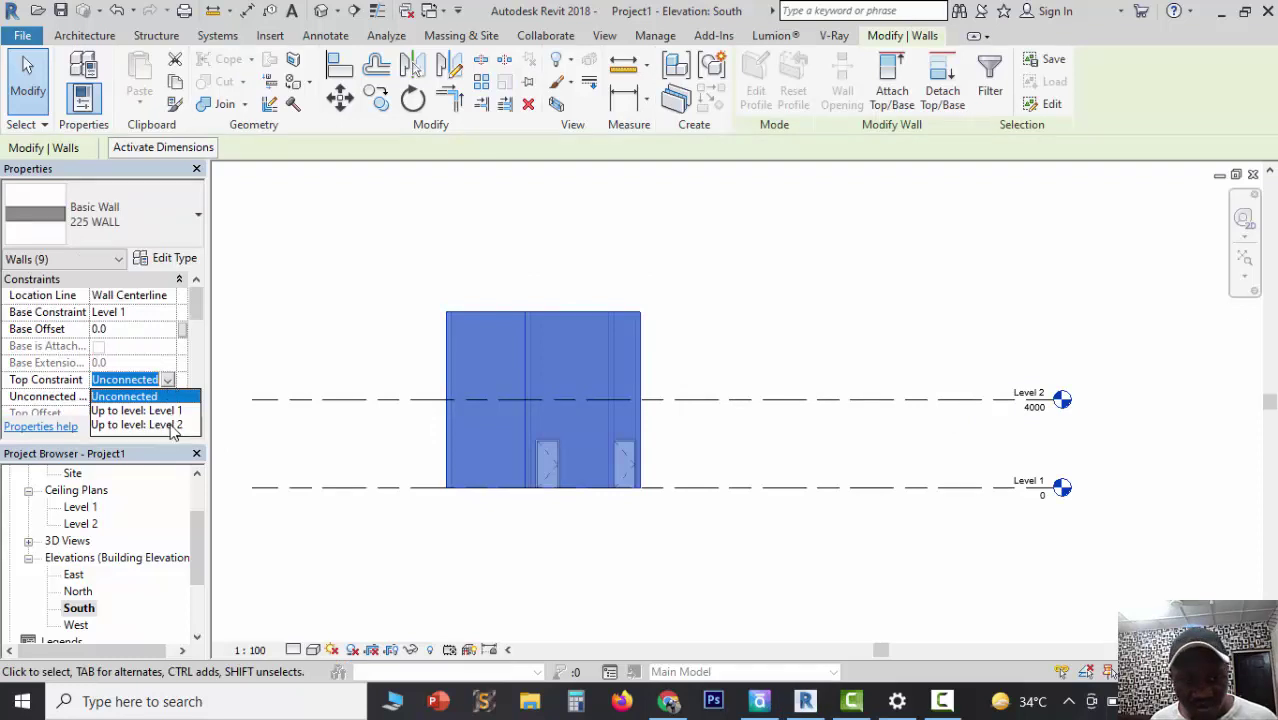
click(165, 425)
Step: Set the Level 2 elevation to 3000 mm
scroll(1041, 419, up, 3)
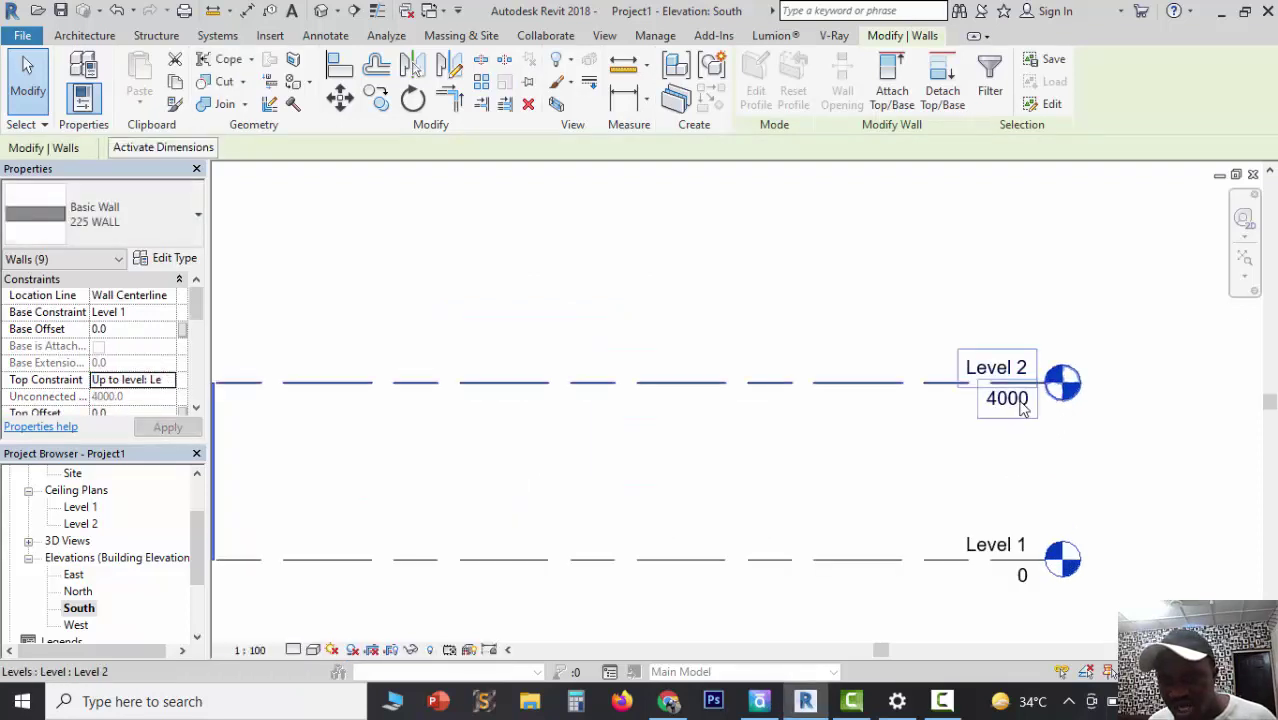
double_click(1014, 400)
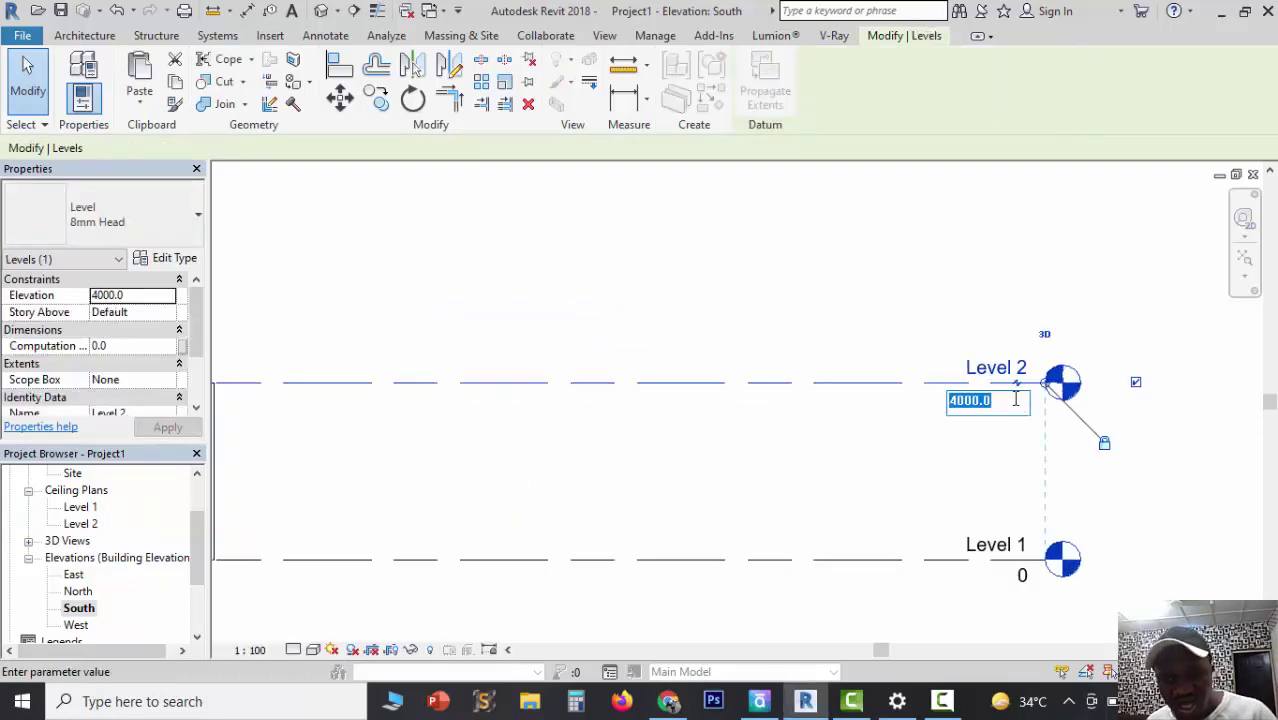
key(Return)
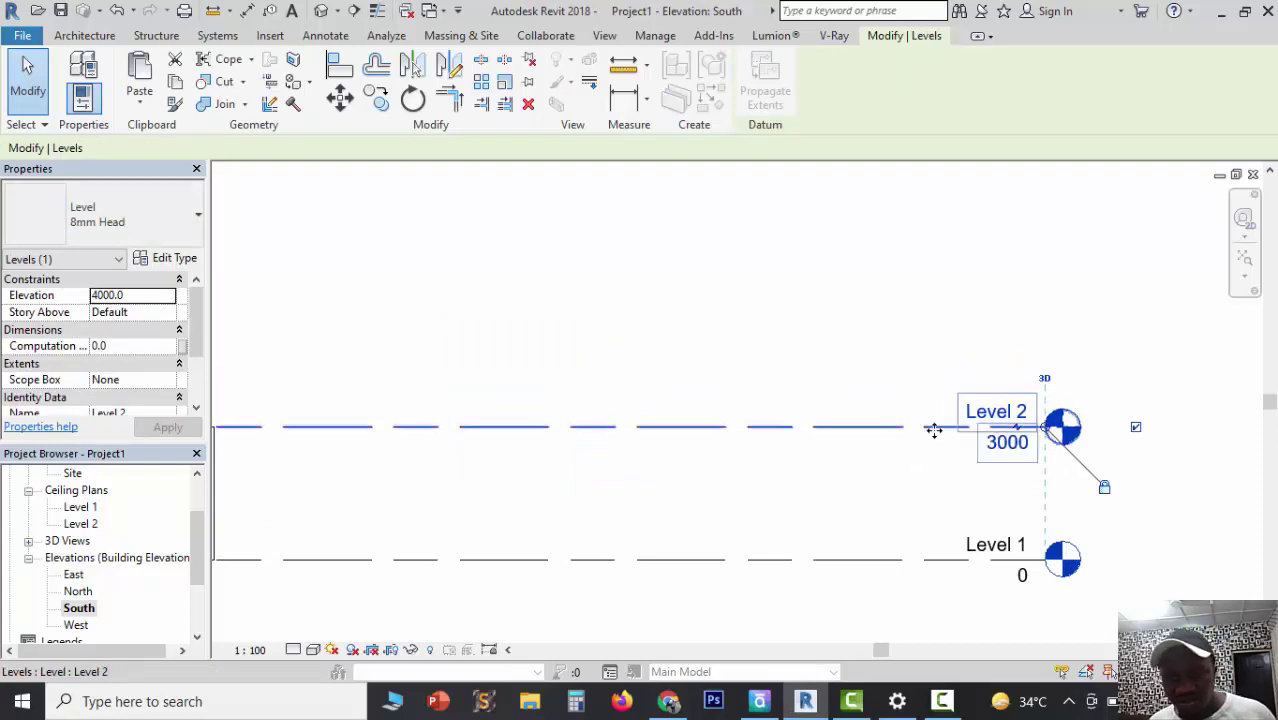
scroll(933, 428, down, 2)
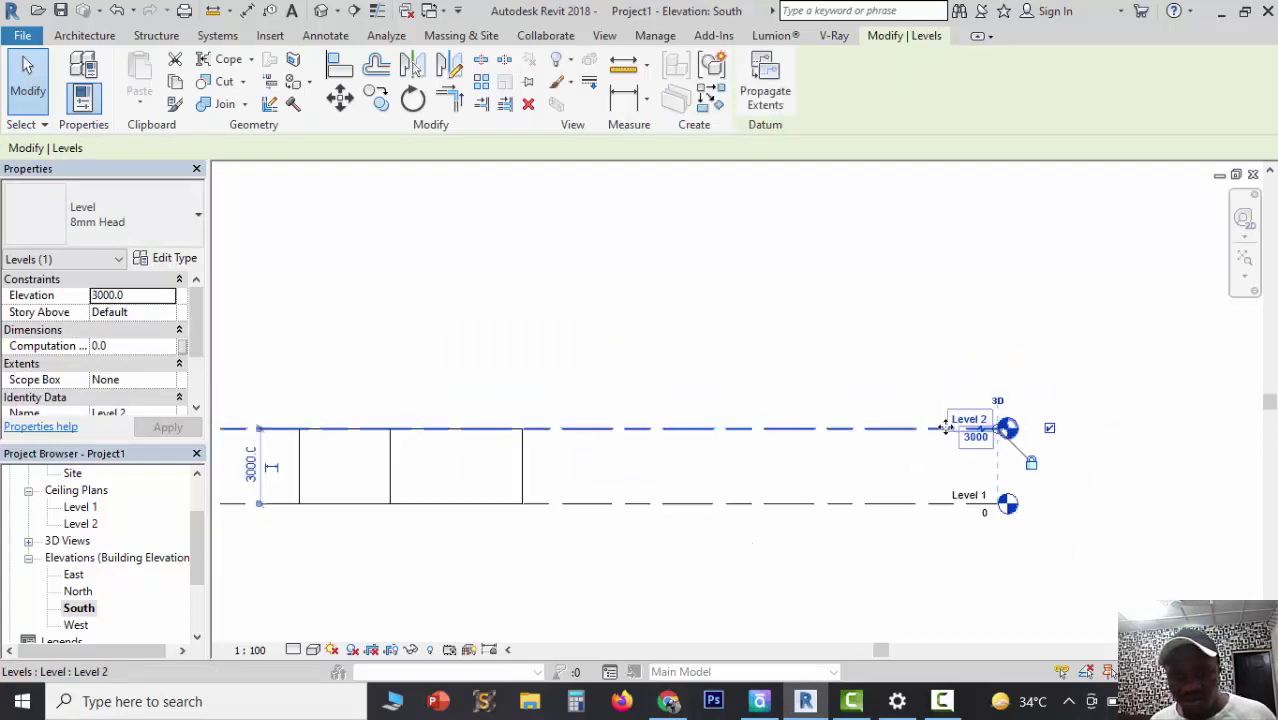
Step: Create two similar levels above Level 2, at about 5700 mm and 8300 mm, with their heads aligned to the existing ones
right_click(600, 428)
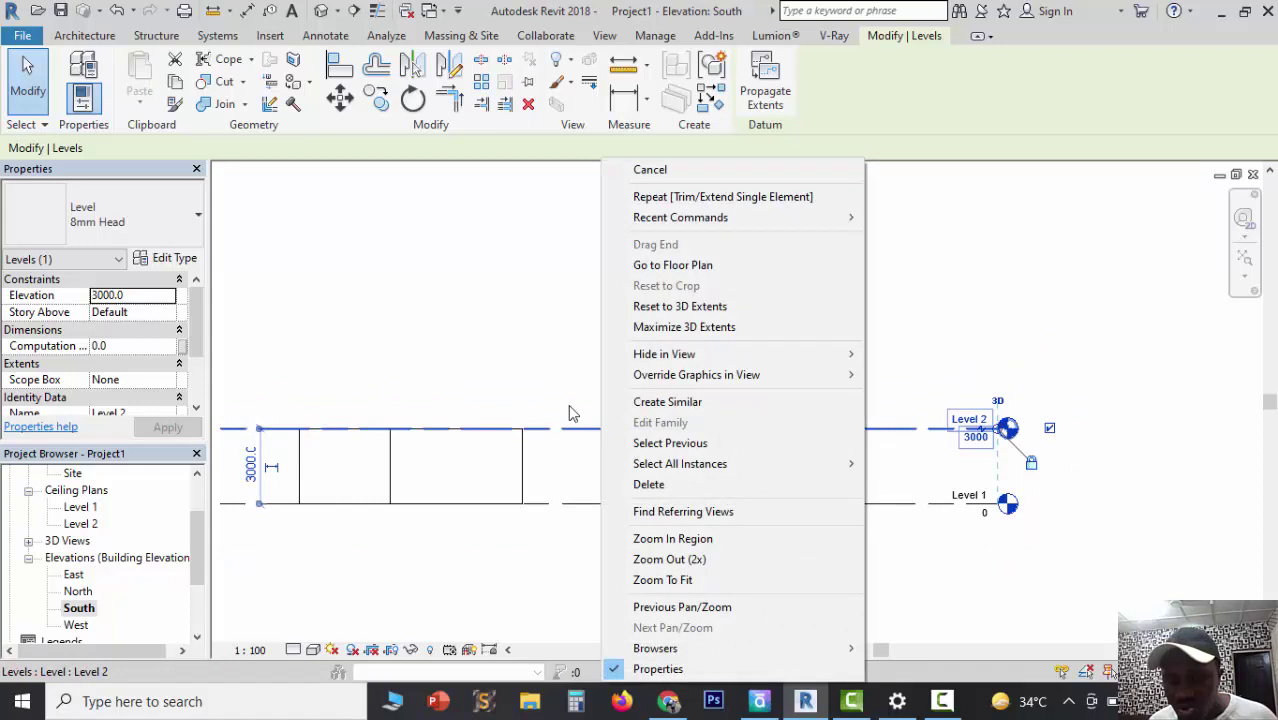
click(562, 401)
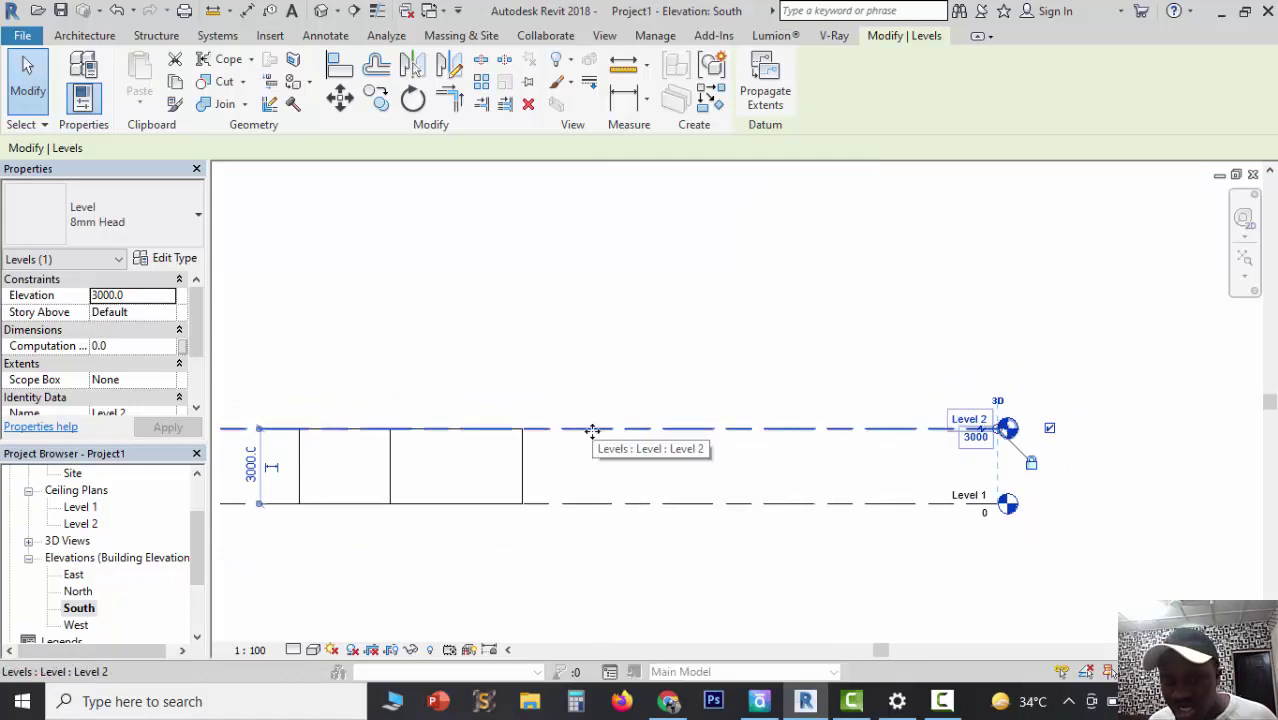
right_click(592, 430)
click(655, 402)
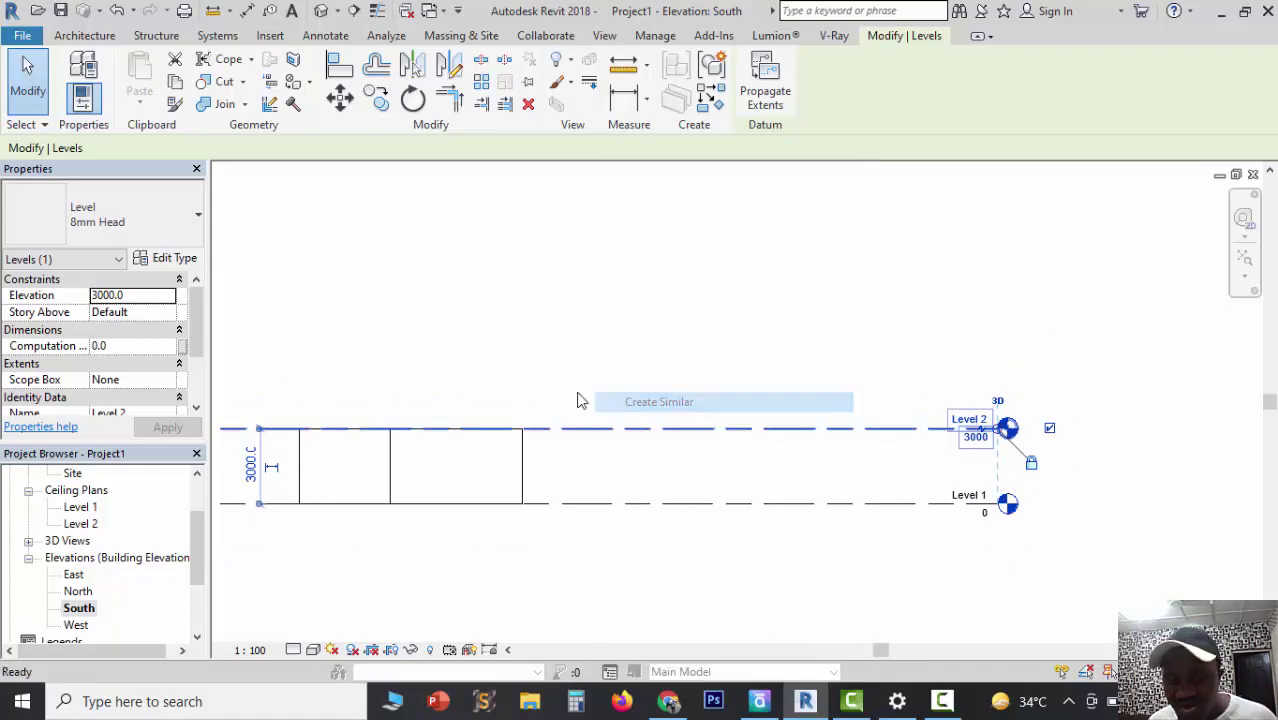
click(539, 359)
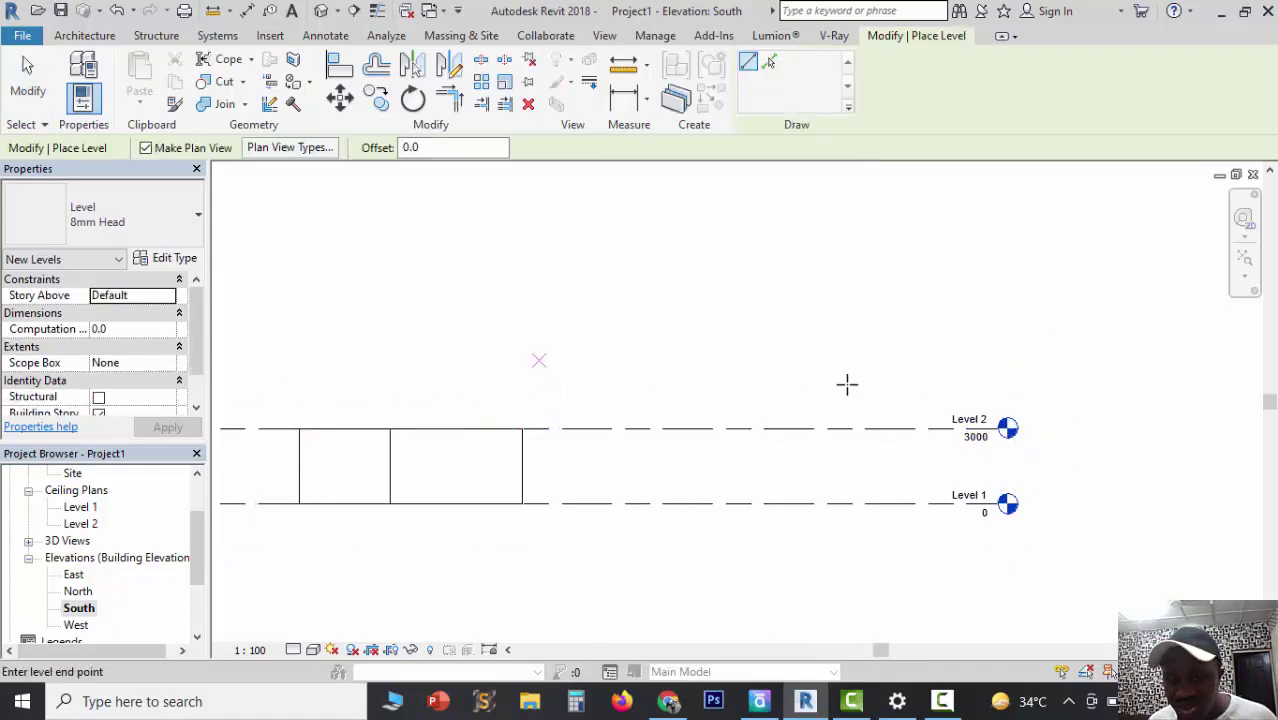
click(989, 387)
click(549, 294)
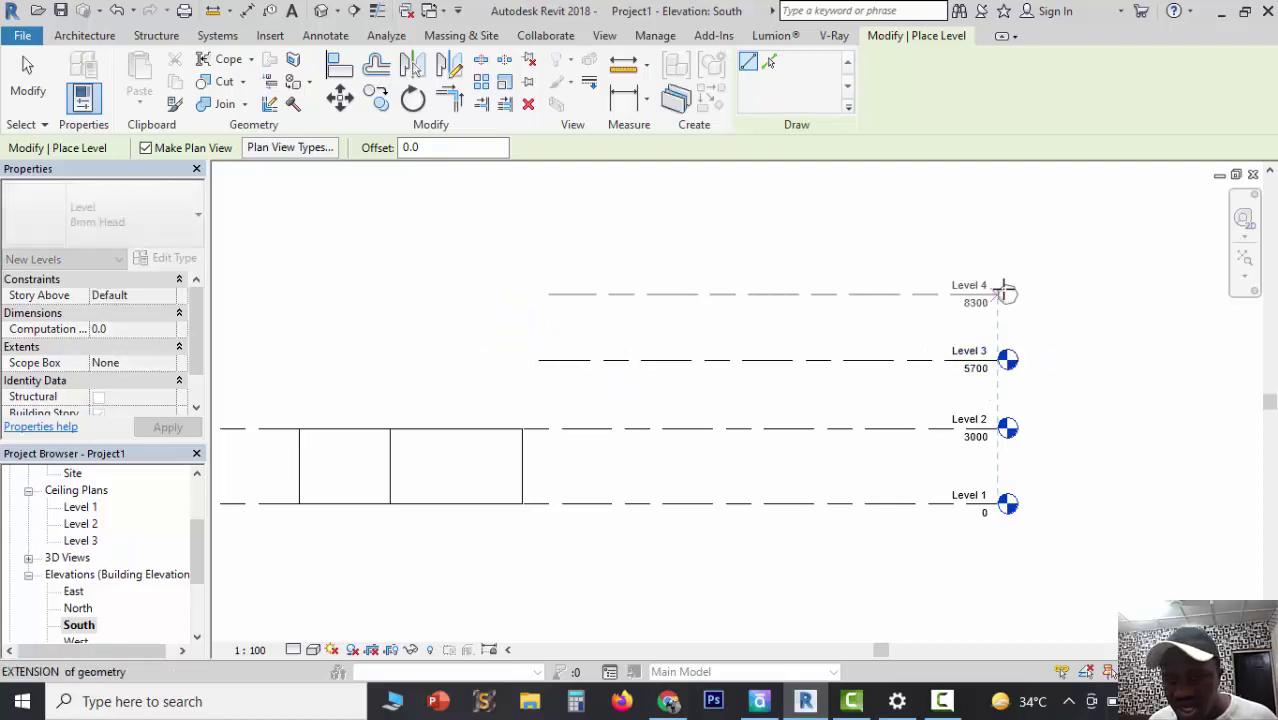
click(998, 294)
click(25, 65)
Step: Set the Level 3 elevation to 6000 mm and the Level 4 elevation to 9000 mm
scroll(1013, 390, up, 3)
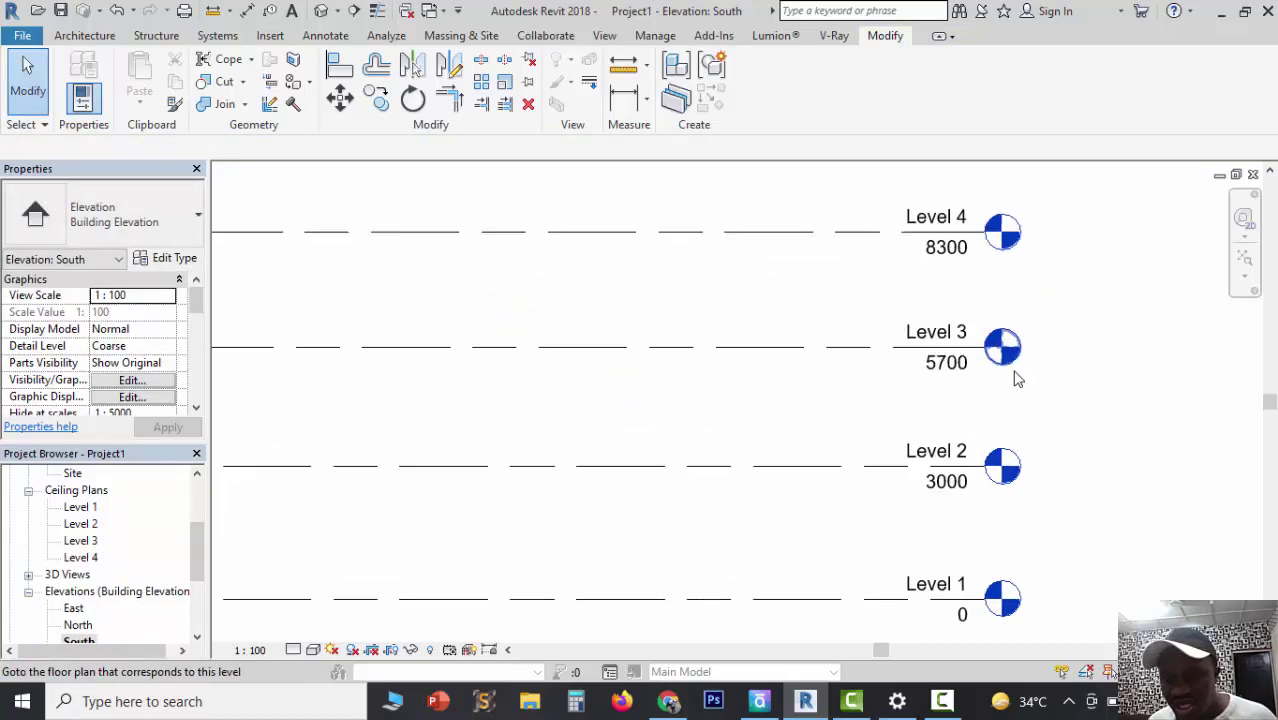
click(955, 372)
click(954, 368)
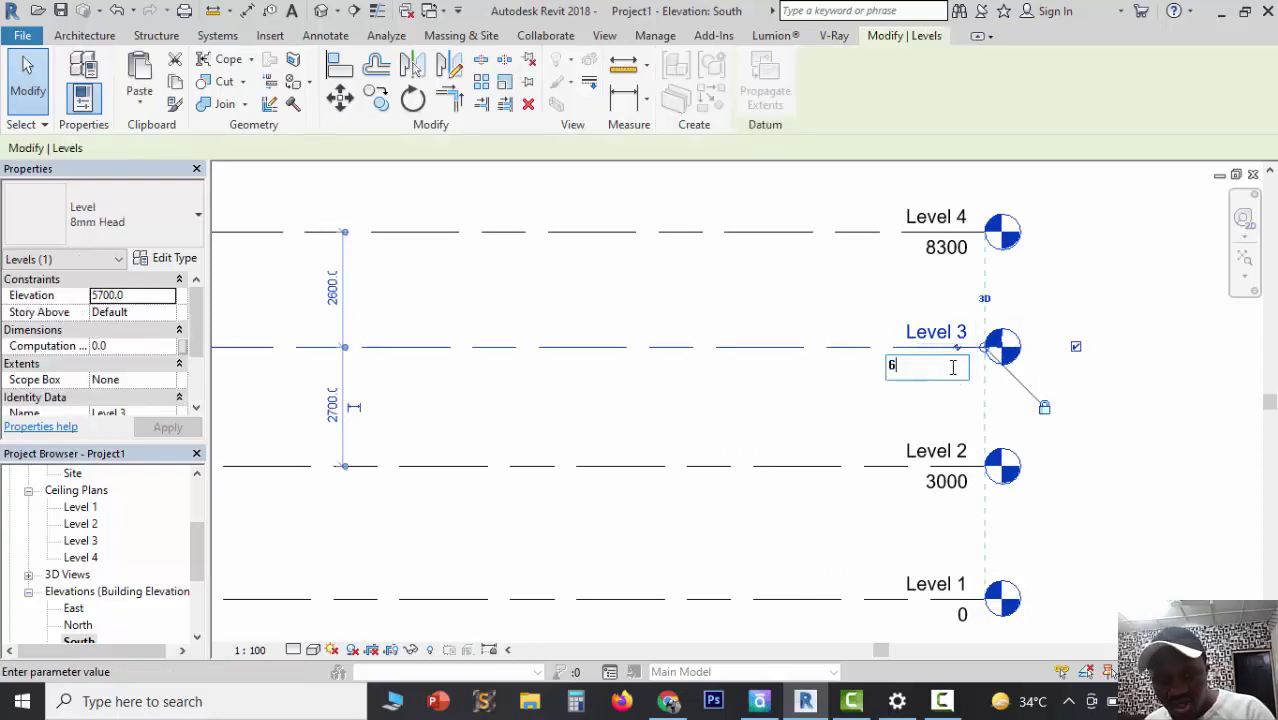
text(6000)
key(Return)
double_click(945, 249)
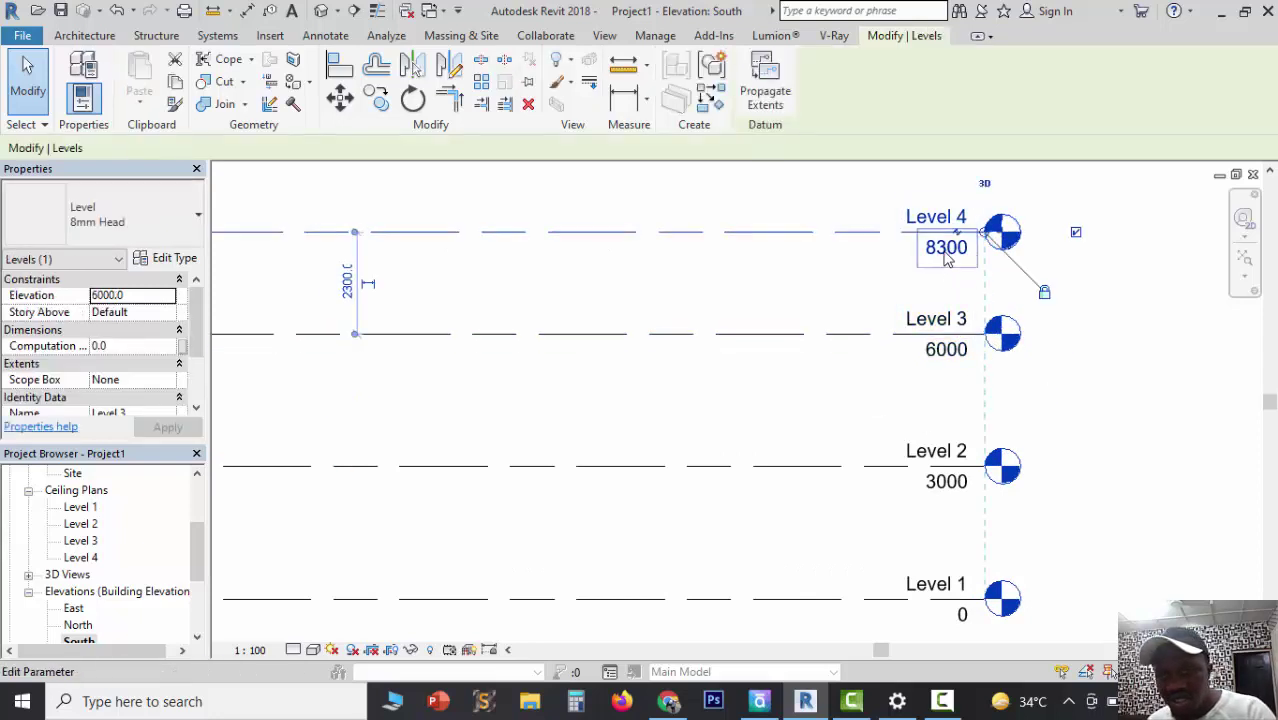
text(00)
key(Return)
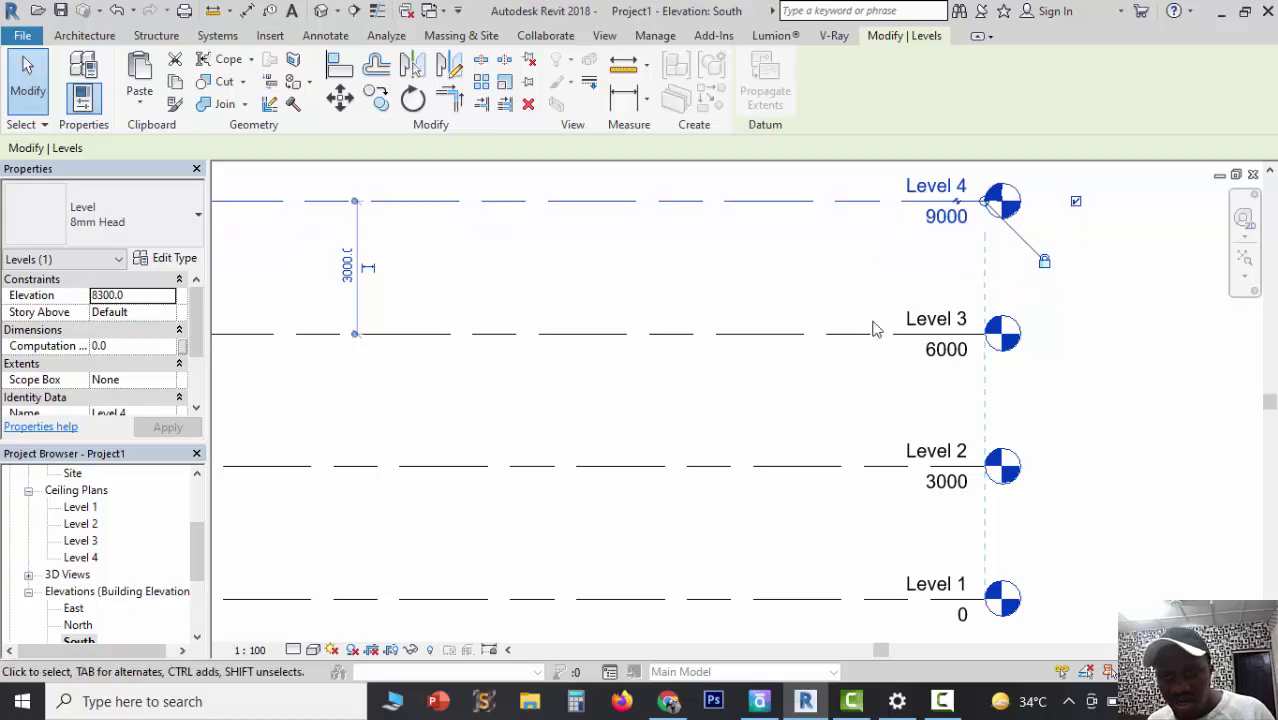
scroll(672, 293, down, 4)
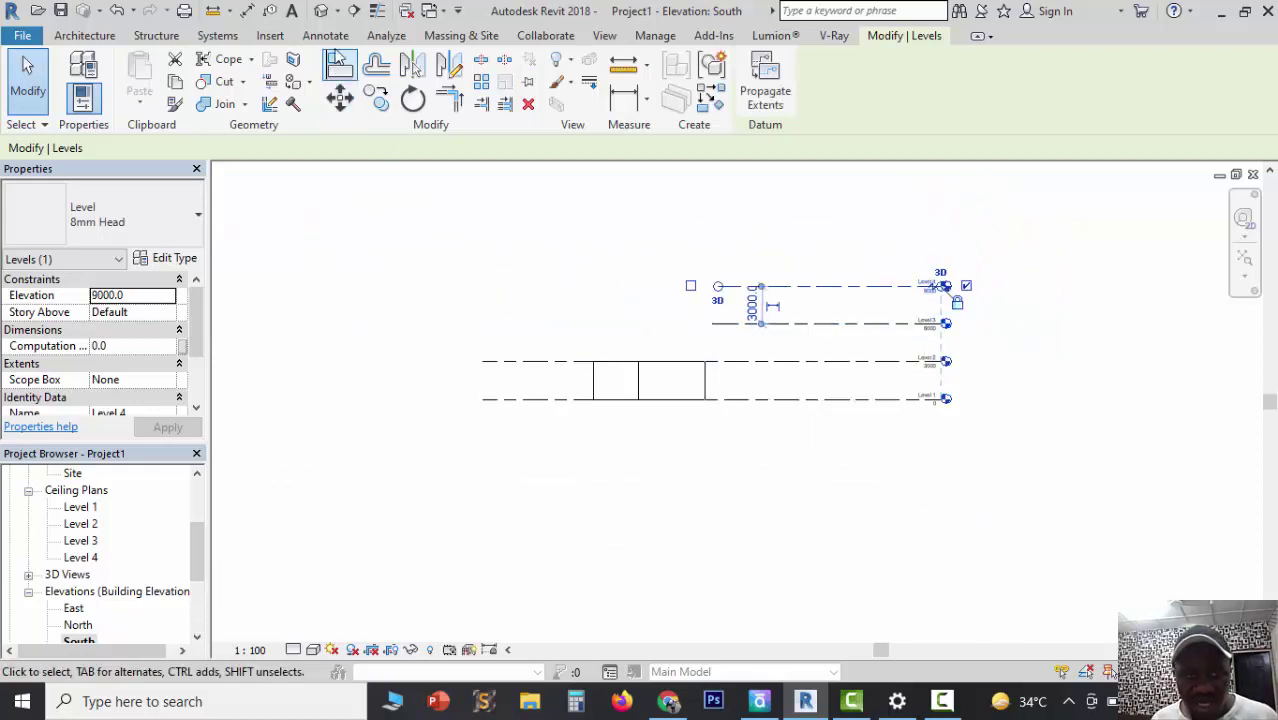
Step: Review the Level 1 floor plan and examine the walls and interior doors in the 3D view
scroll(163, 484, up, 3)
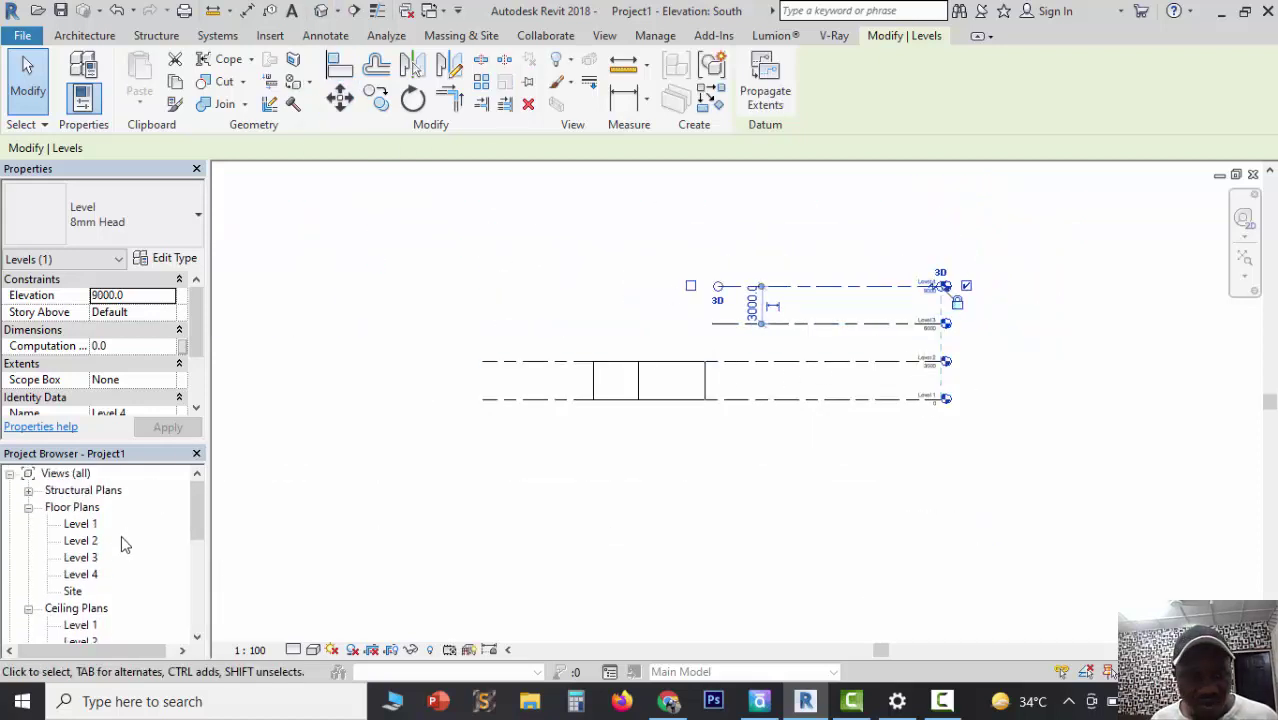
double_click(80, 524)
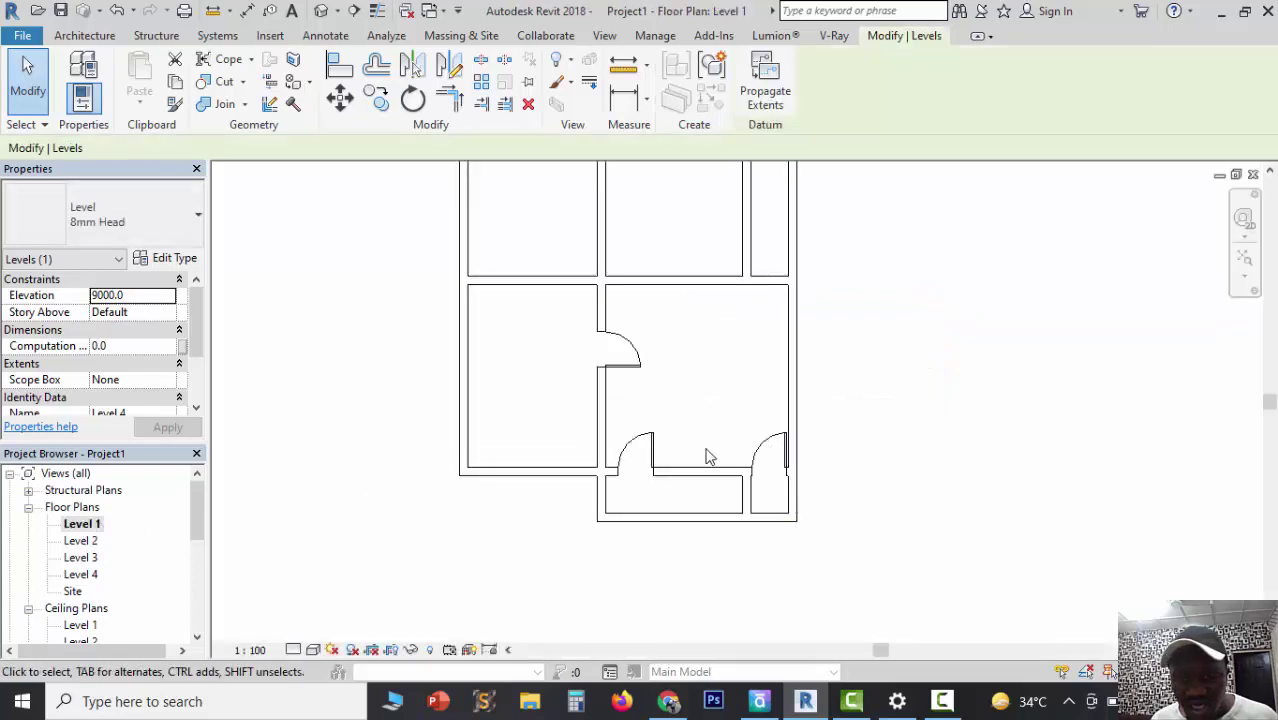
scroll(679, 520, up, 3)
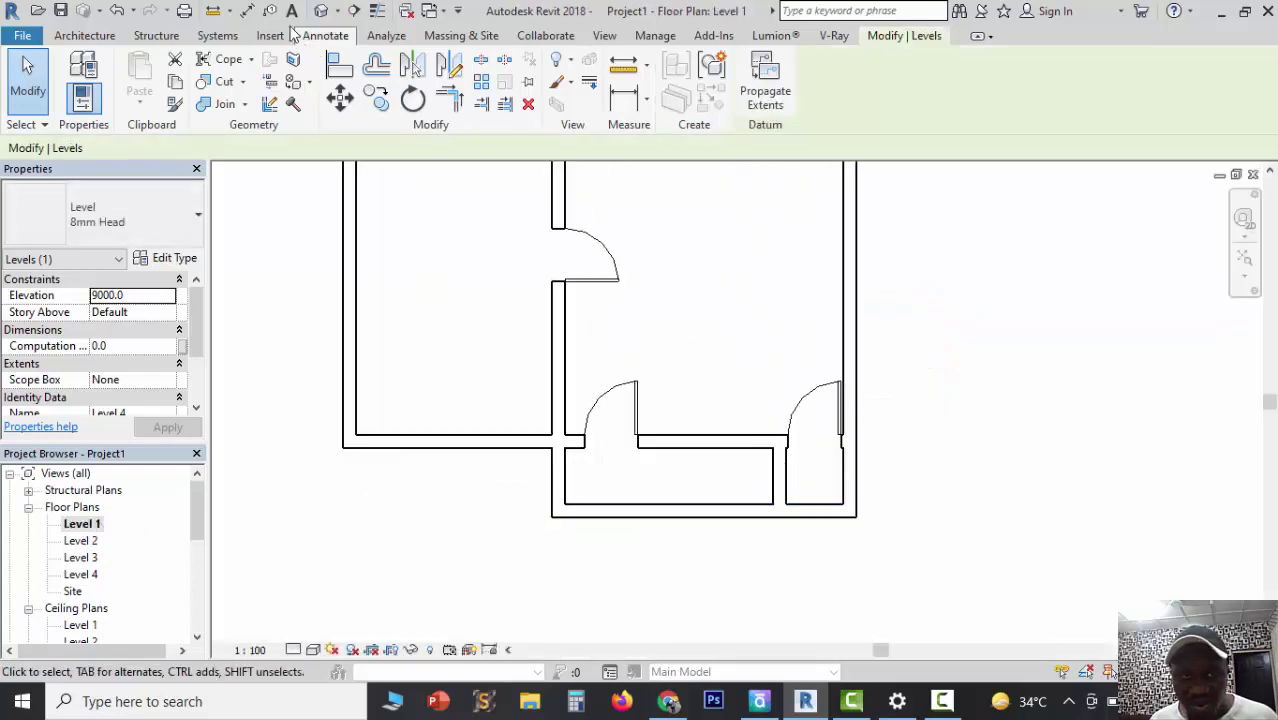
click(320, 10)
scroll(665, 449, up, 3)
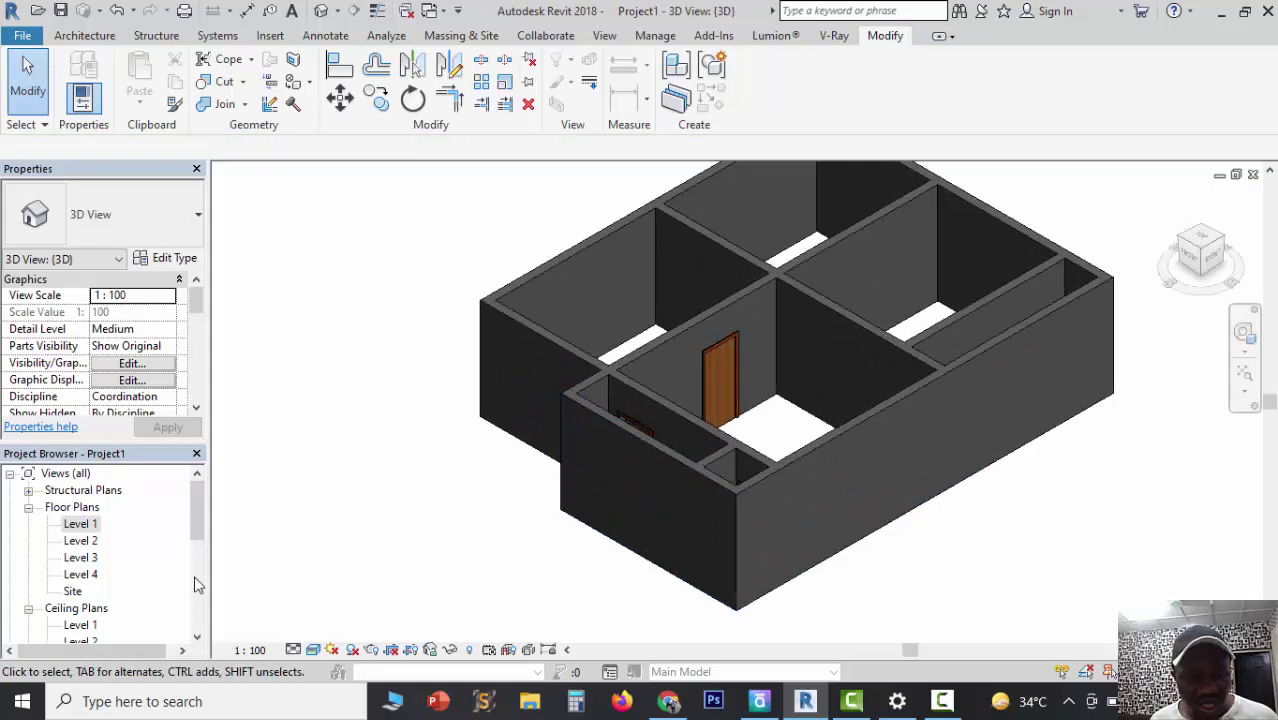
Step: On the Level 1 plan, cut a wall opening about 3160 mm wide in the projecting south wall, west of the short vertical partition
double_click(80, 524)
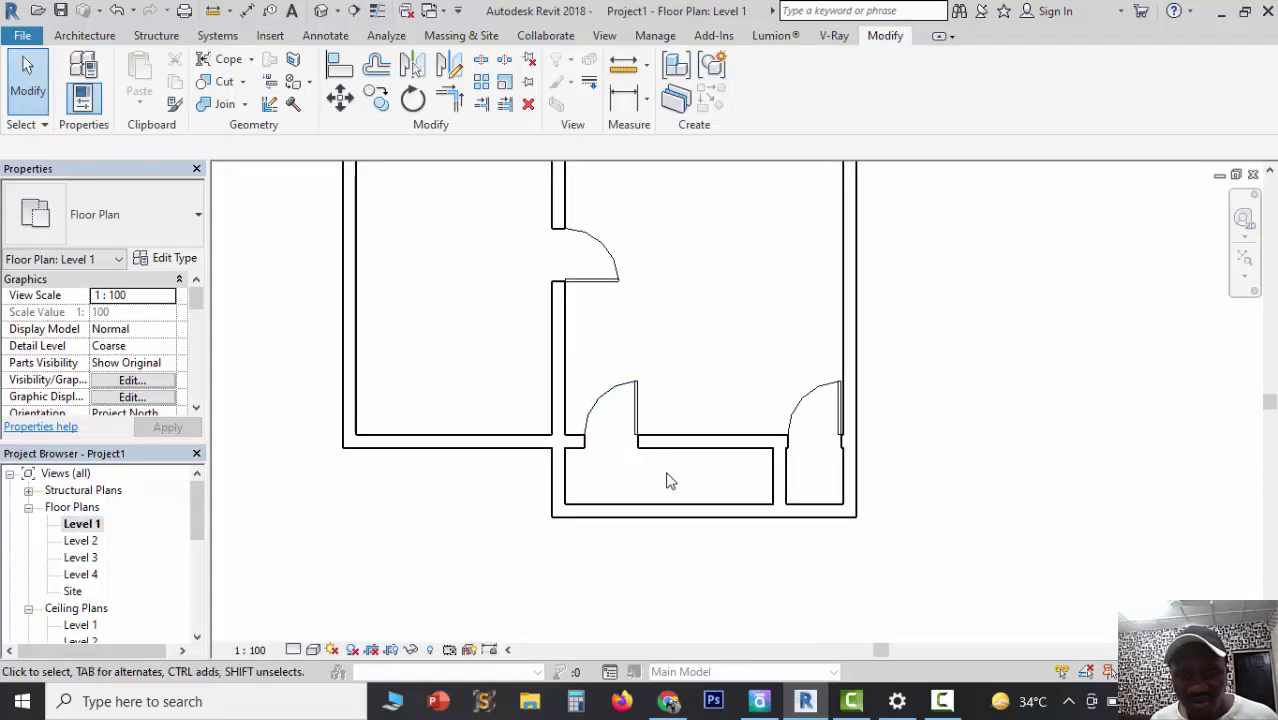
click(86, 36)
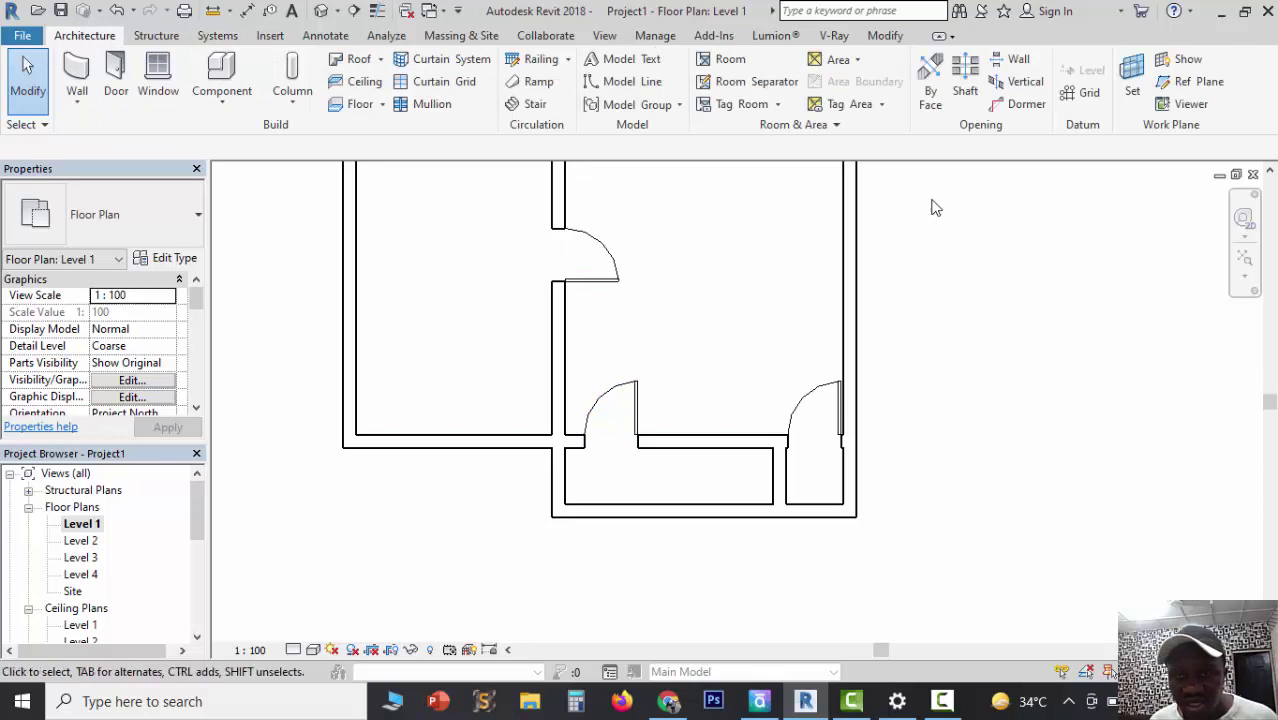
click(885, 36)
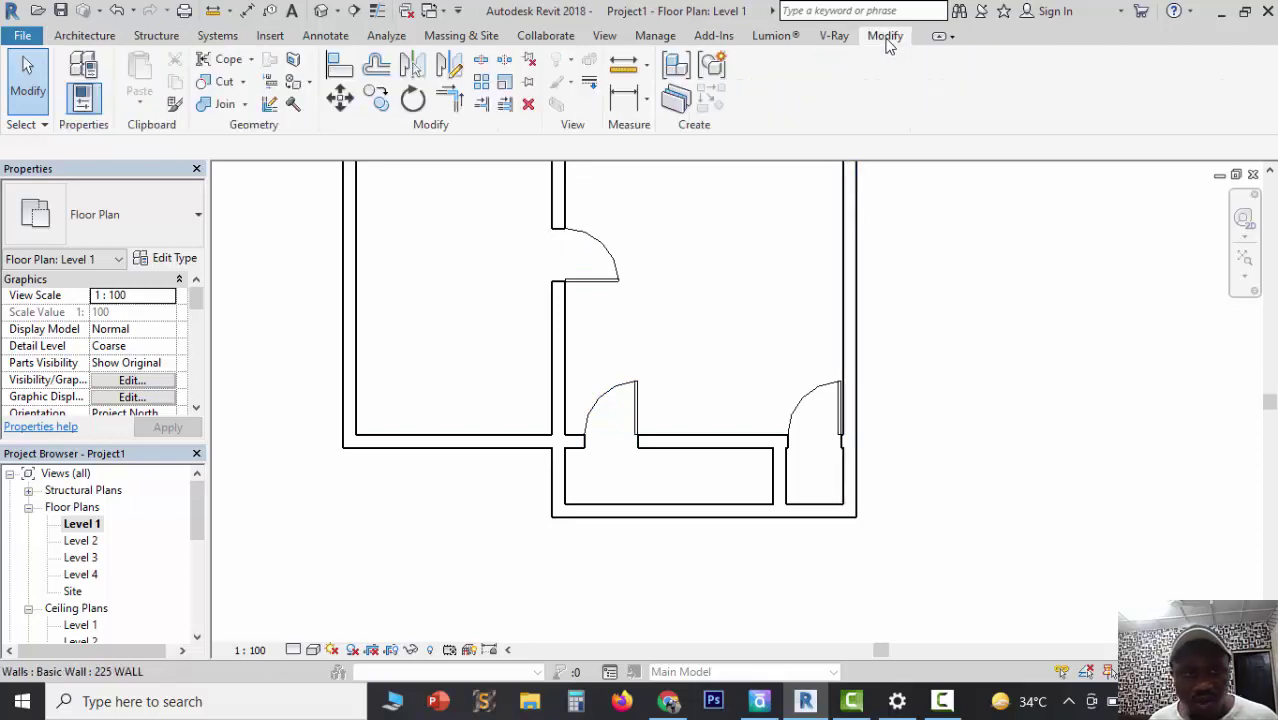
click(86, 36)
click(1028, 64)
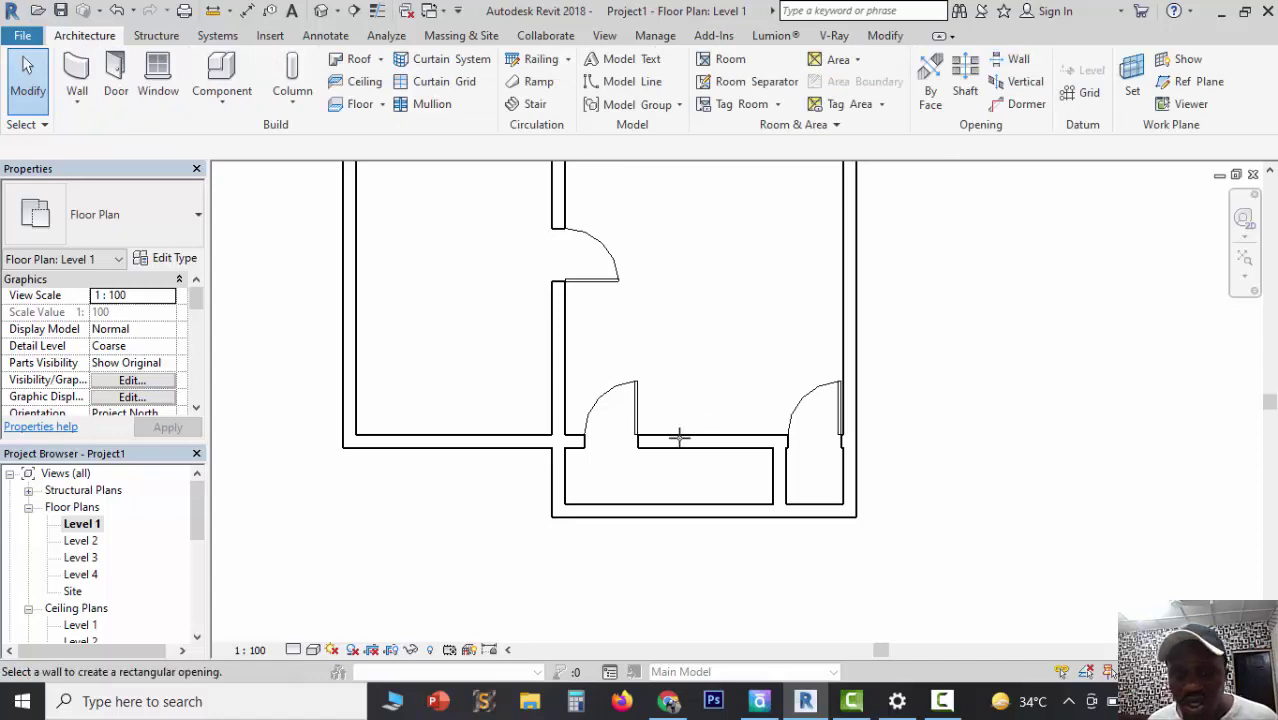
scroll(655, 498, up, 2)
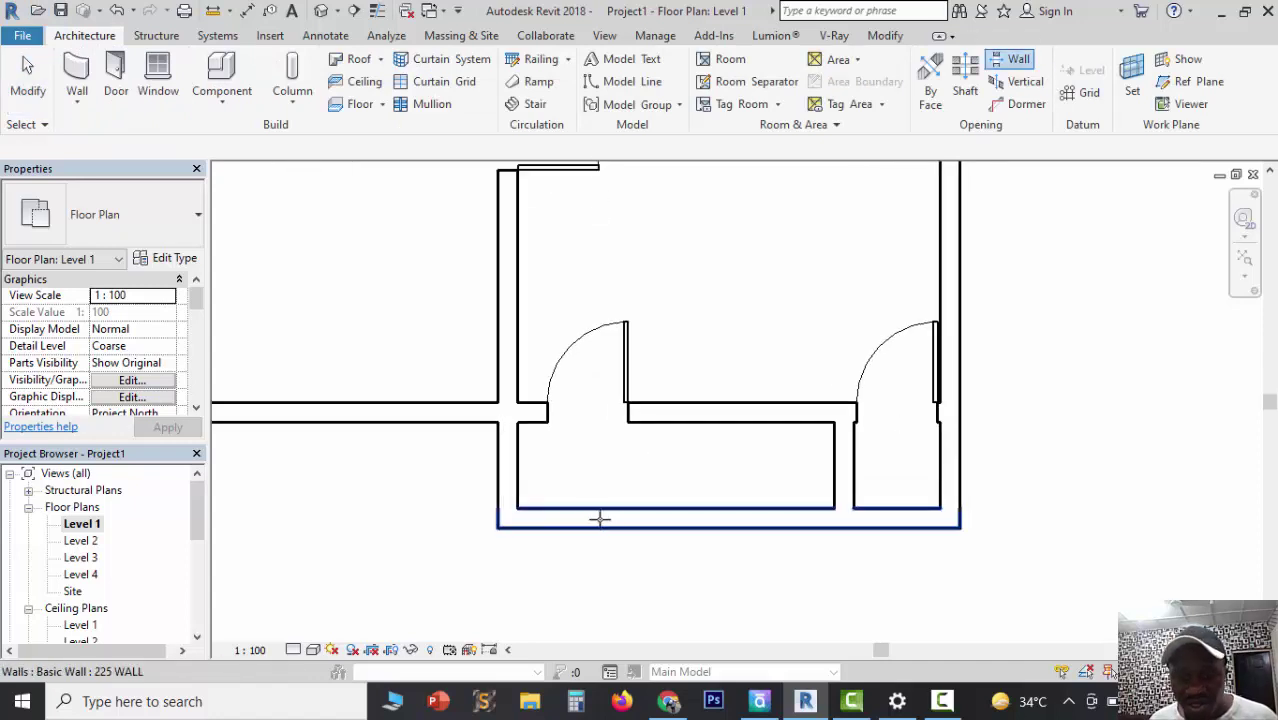
click(560, 511)
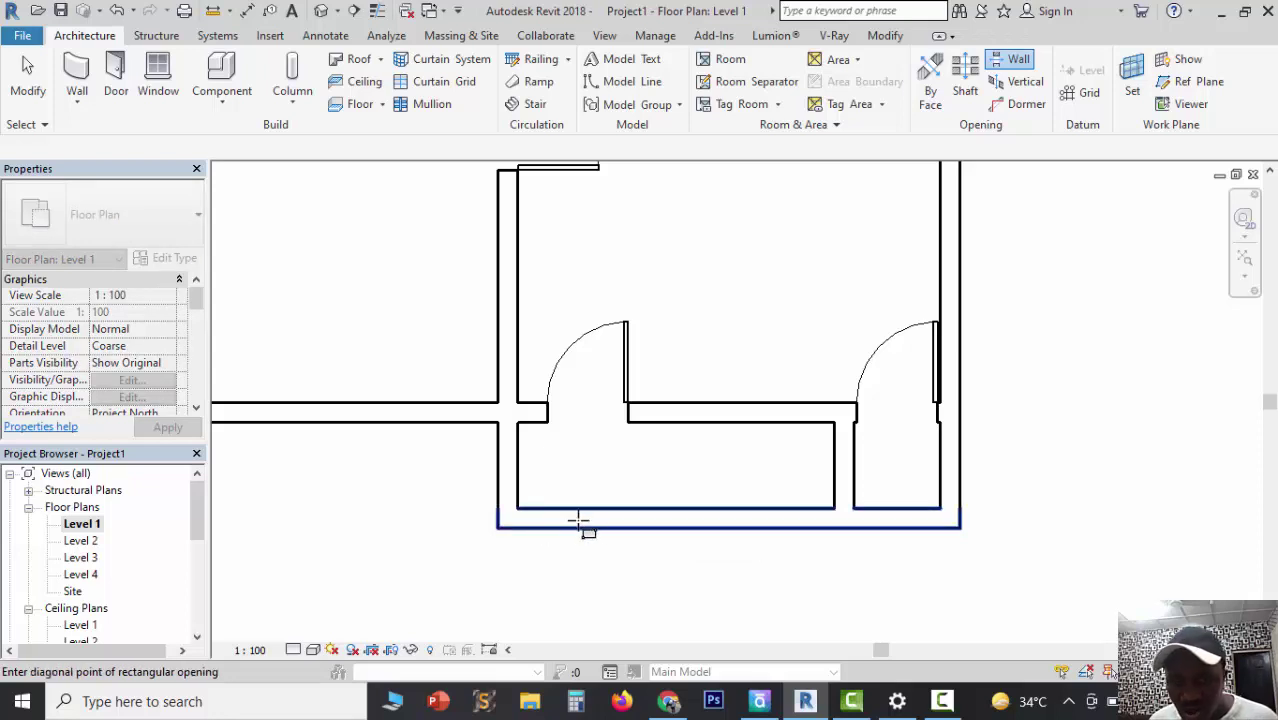
click(815, 515)
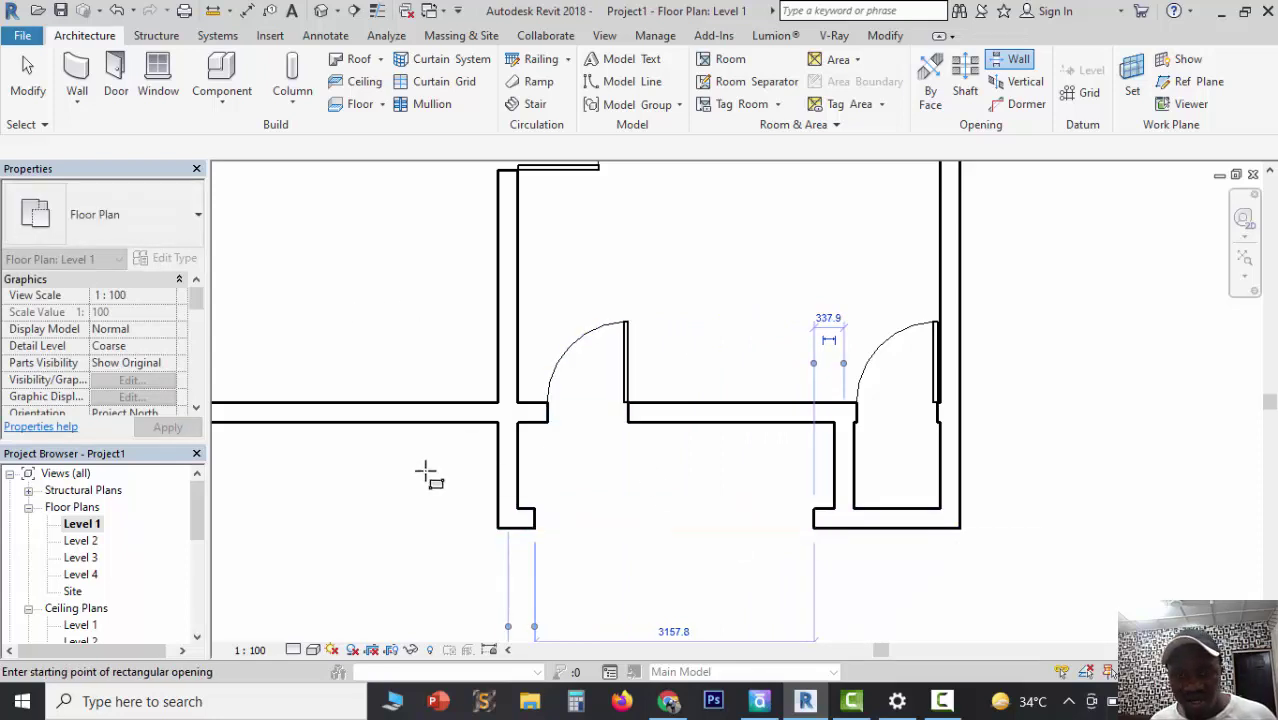
Step: Cut a wall opening about 829 mm long in the short west wall of the projecting porch on Level 1
key(Escape)
key(Escape)
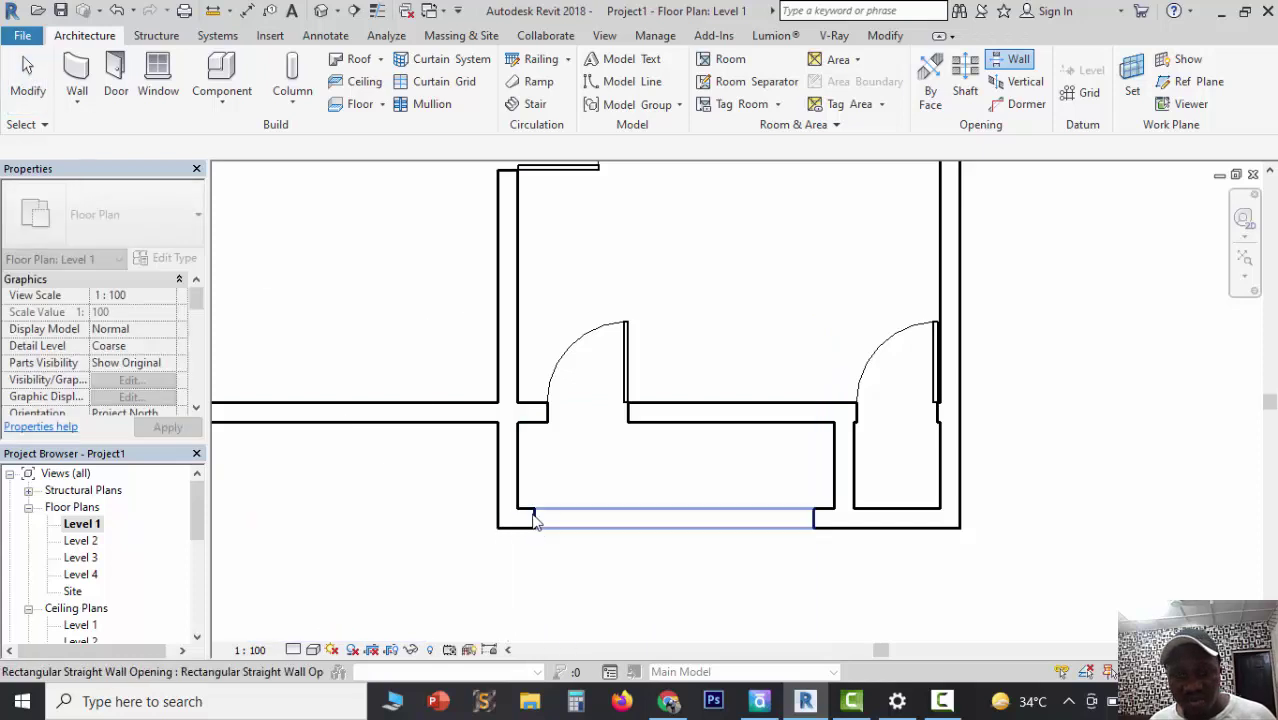
click(1014, 60)
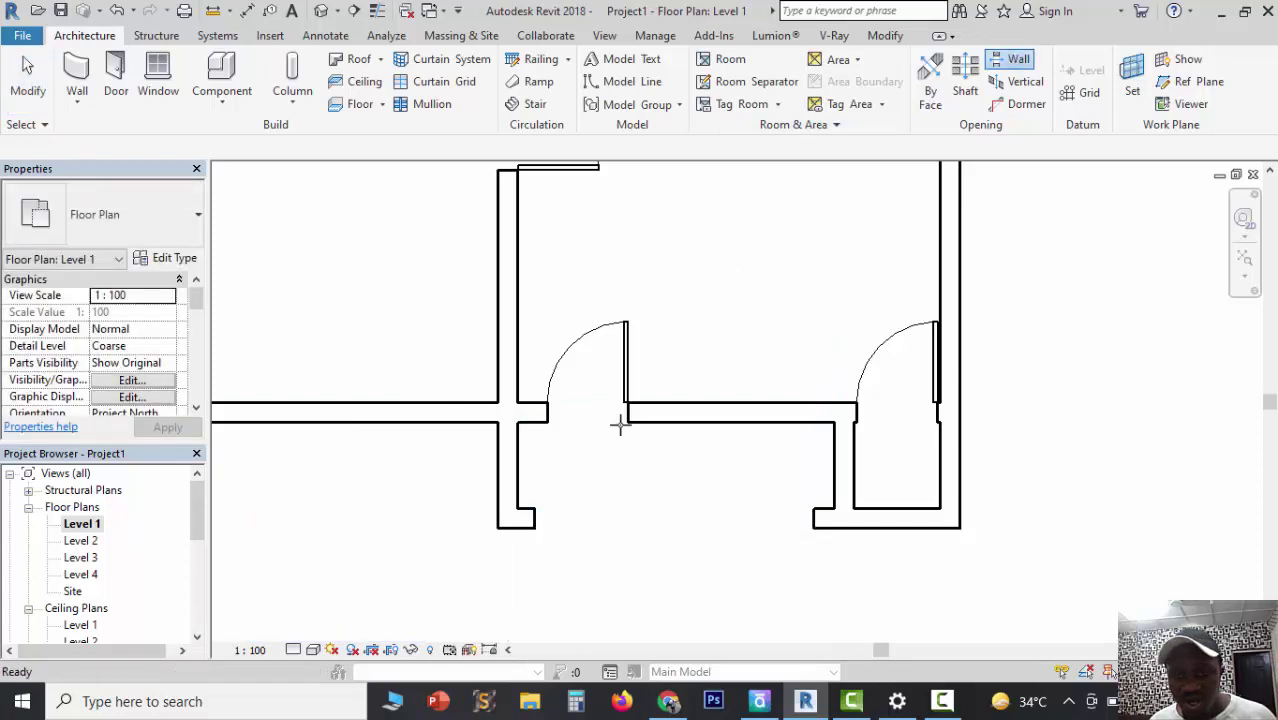
click(510, 470)
scroll(493, 505, up, 2)
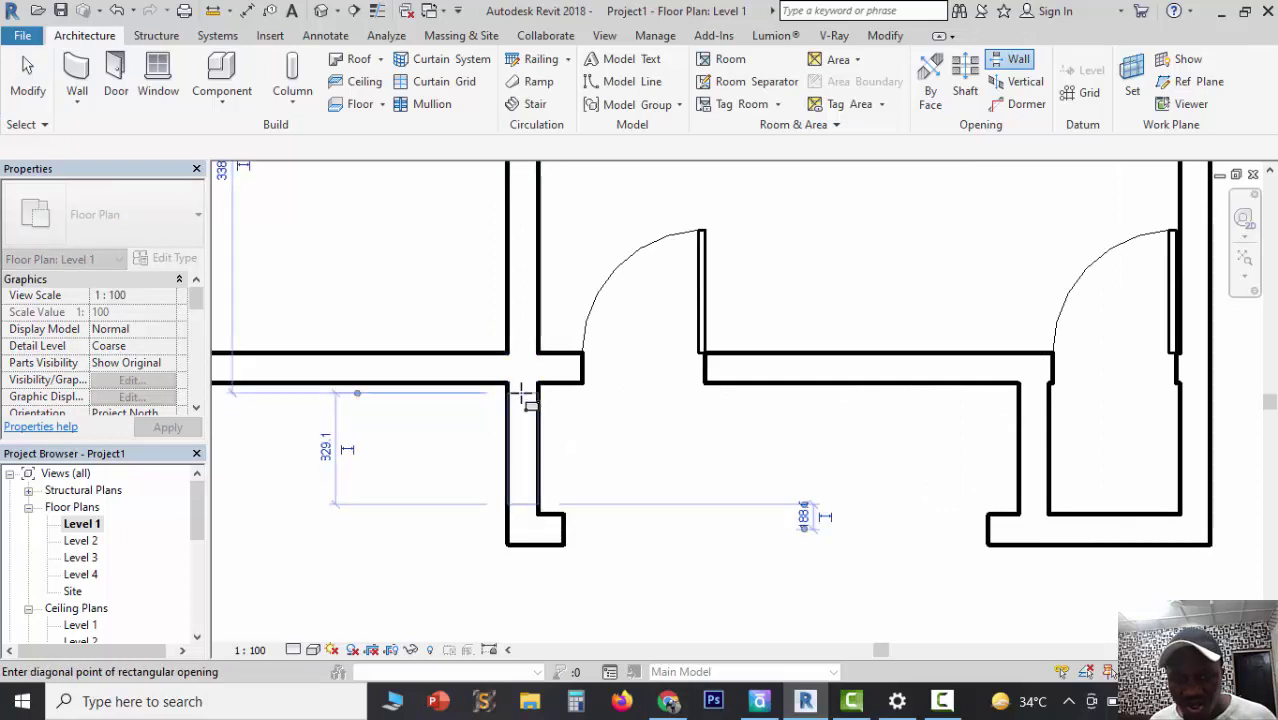
scroll(515, 385, down, 2)
key(Escape)
key(Escape)
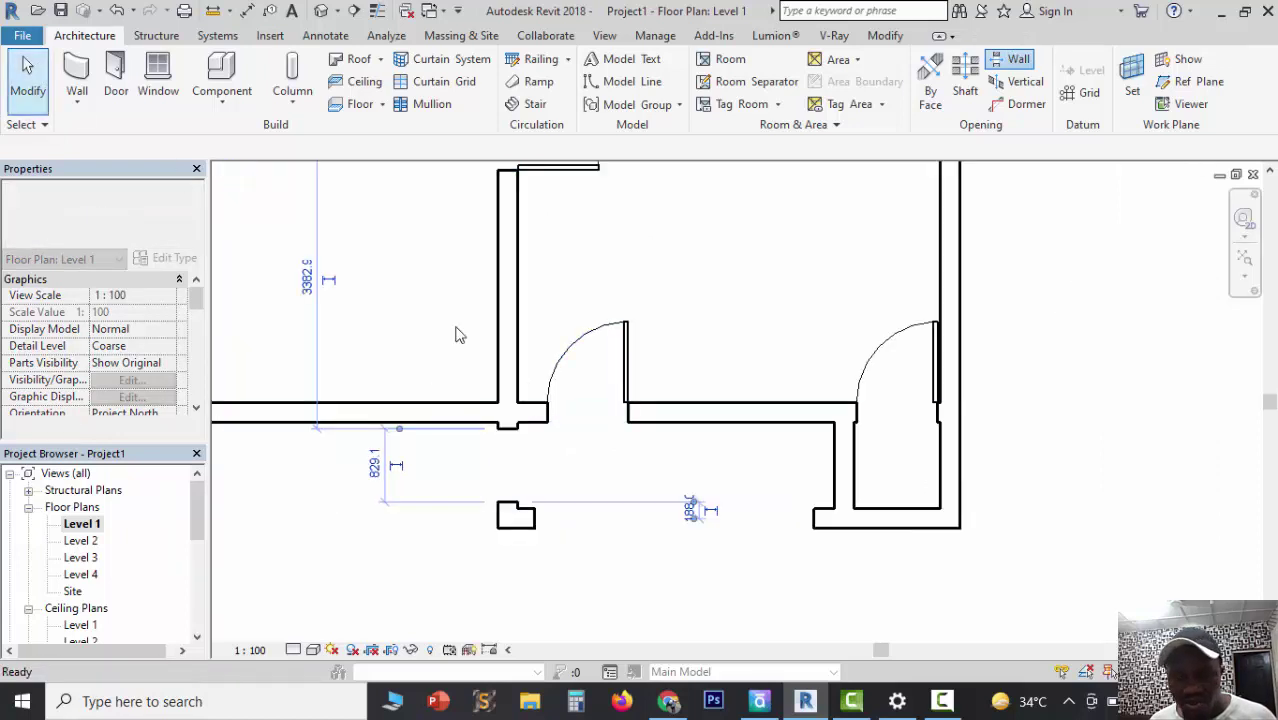
Step: Stretch the projecting south wall's opening east to the short partition's face and west to the inner face of the porch's west wall
click(322, 11)
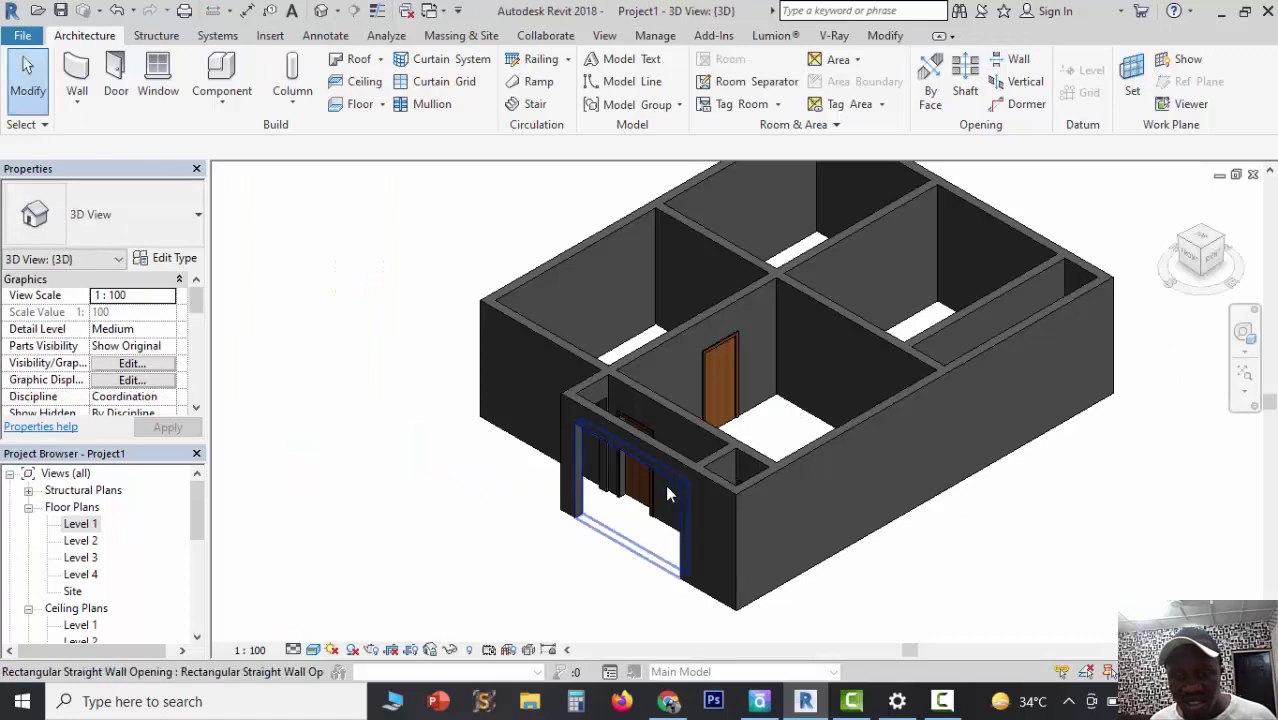
double_click(88, 526)
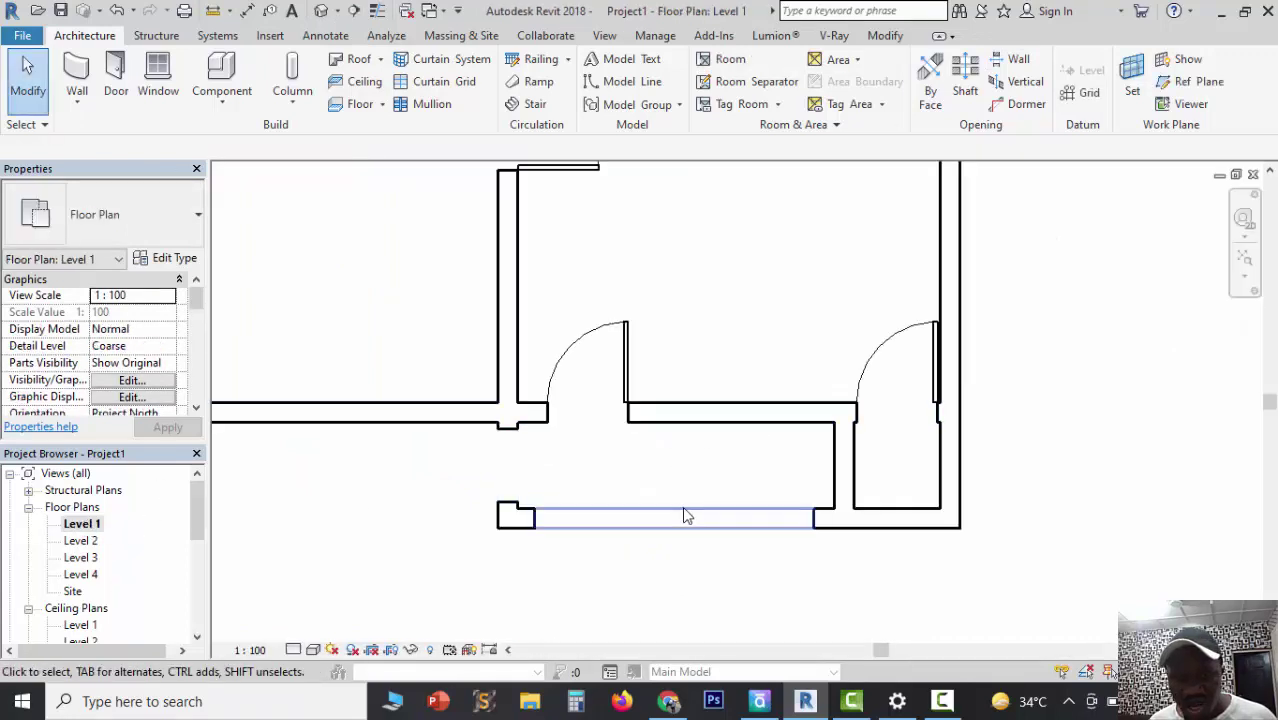
click(685, 516)
scroll(828, 505, up, 4)
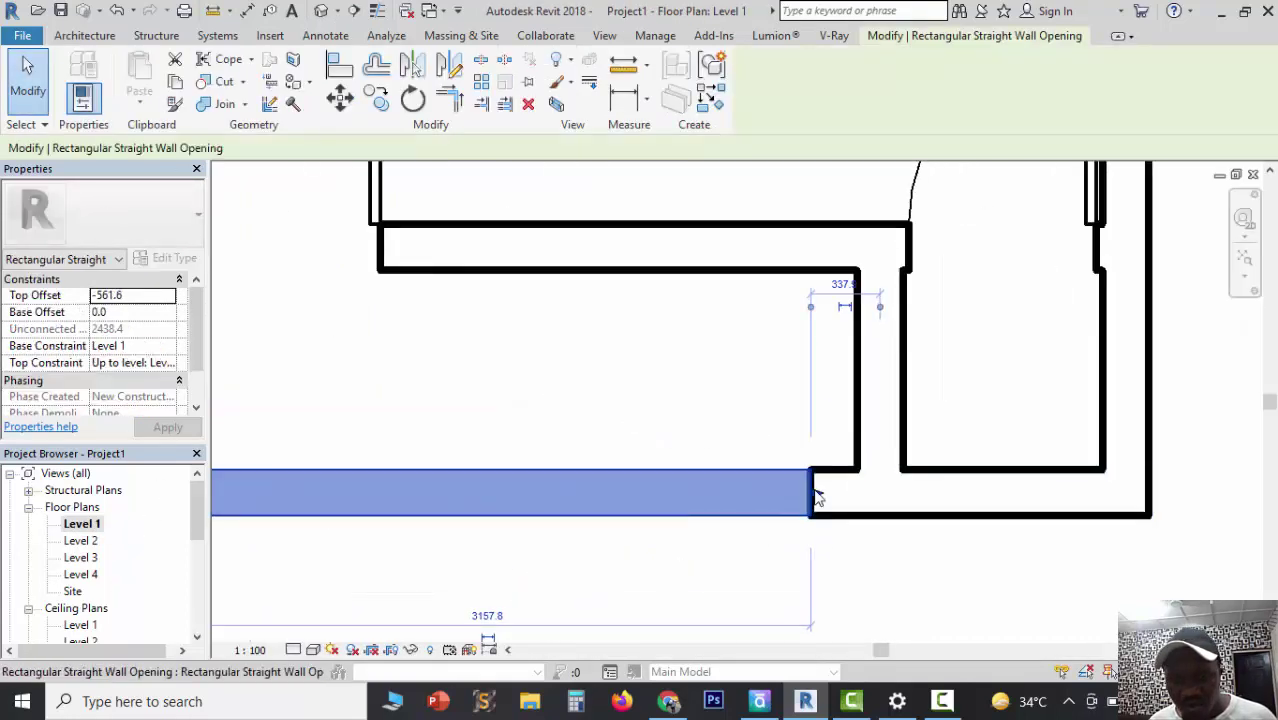
drag(834, 492, 855, 492)
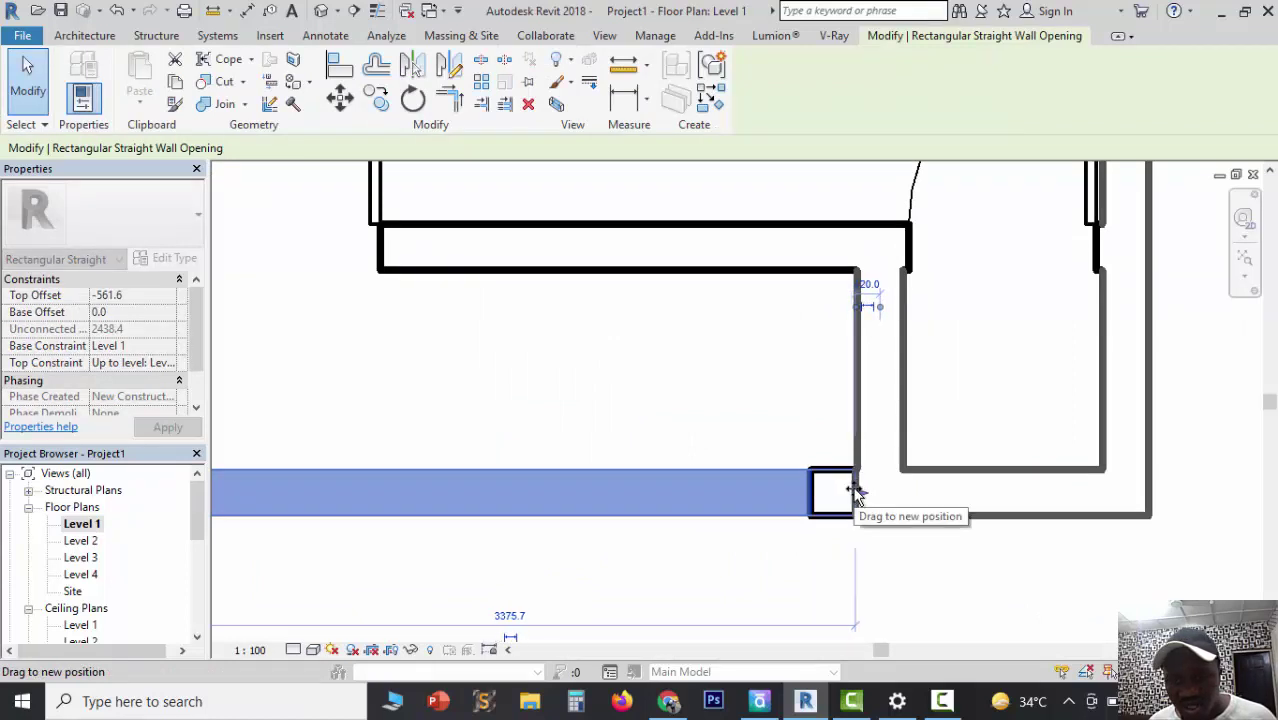
scroll(862, 486, down, 3)
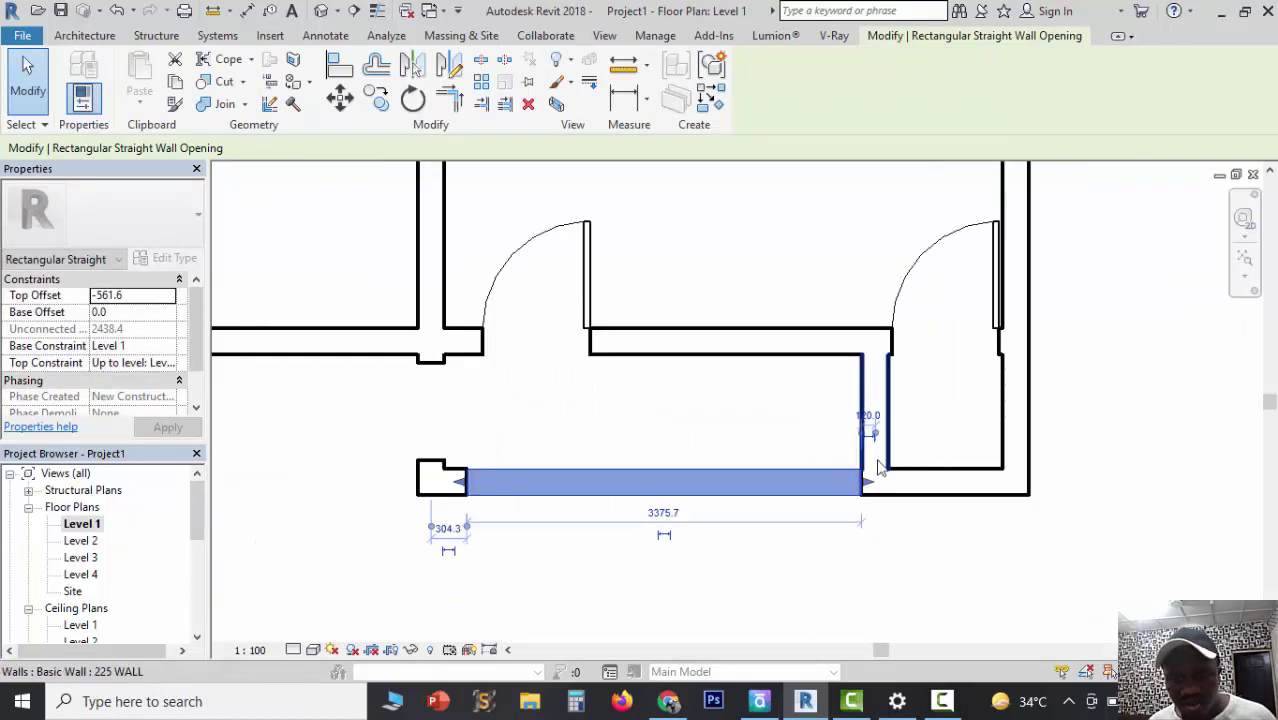
middle_drag(385, 471, 499, 471)
scroll(499, 471, up, 4)
scroll(630, 485, up, 3)
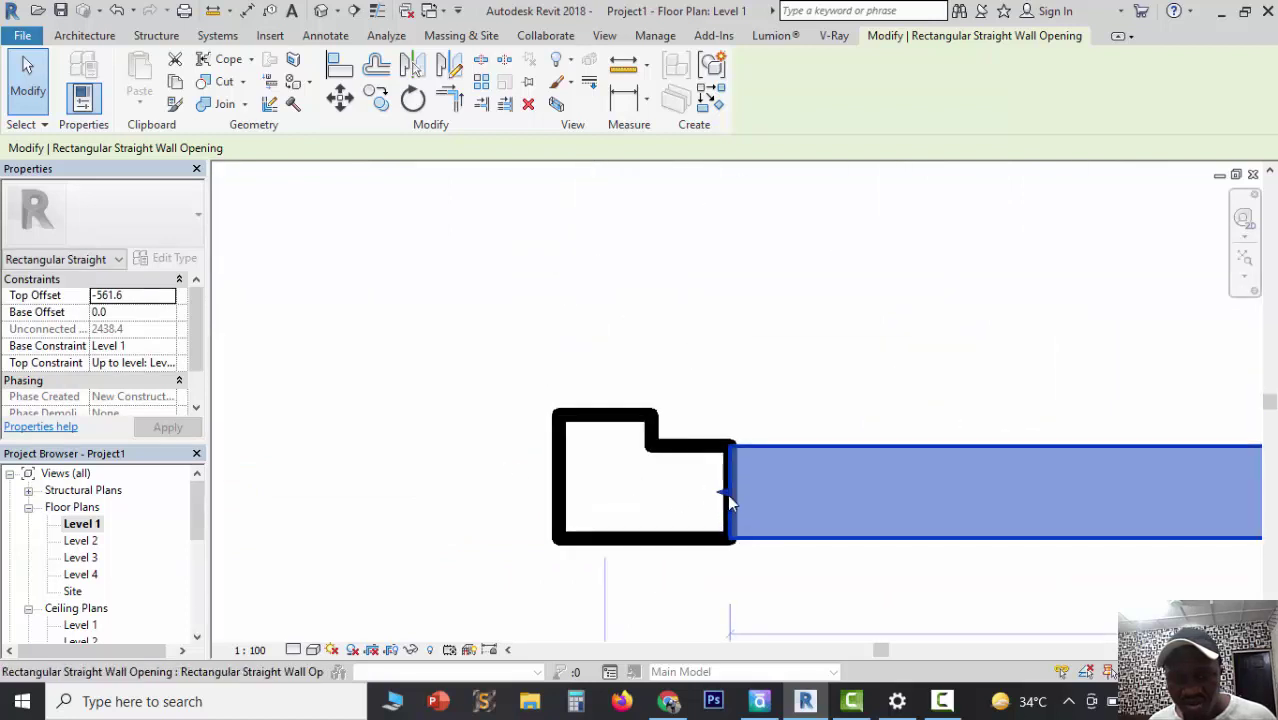
drag(730, 501, 652, 486)
scroll(602, 508, down, 3)
Step: Extend the opening in the porch's west wall north to the main south wall, leaving a corner post, and check it in 3D
click(607, 426)
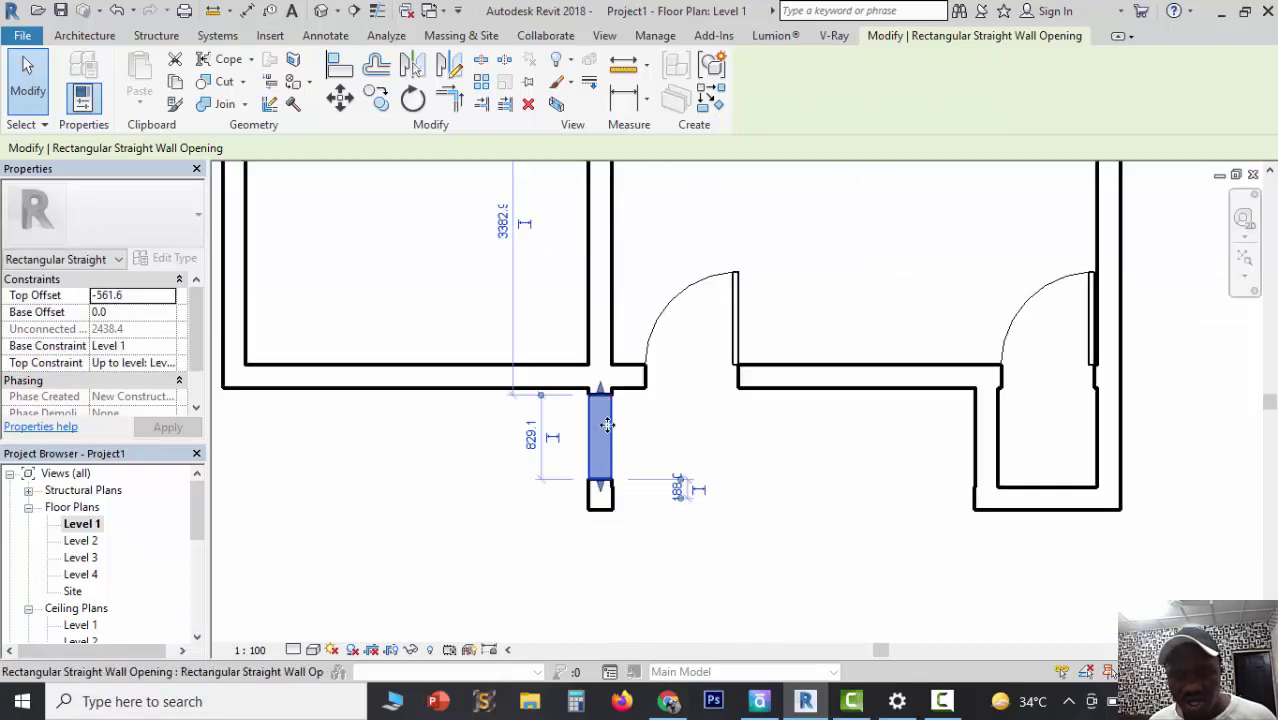
scroll(607, 426, up, 2)
drag(603, 493, 603, 460)
key(Escape)
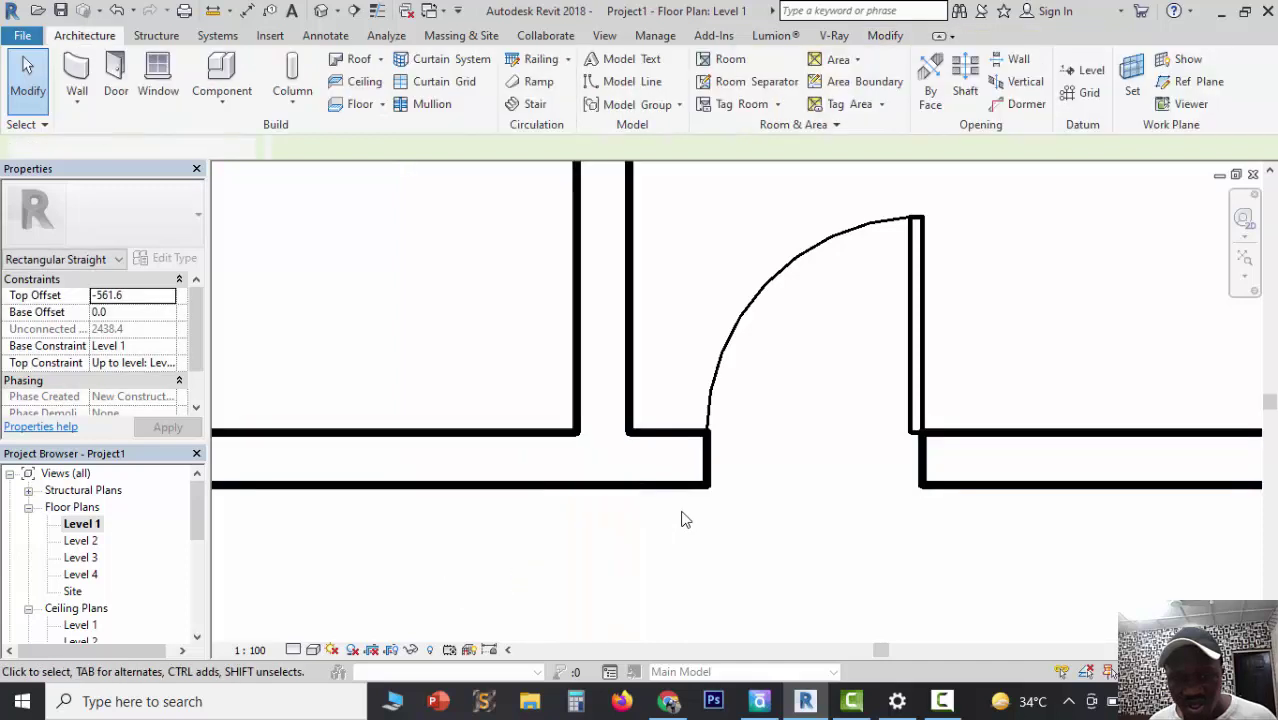
scroll(575, 362, down, 4)
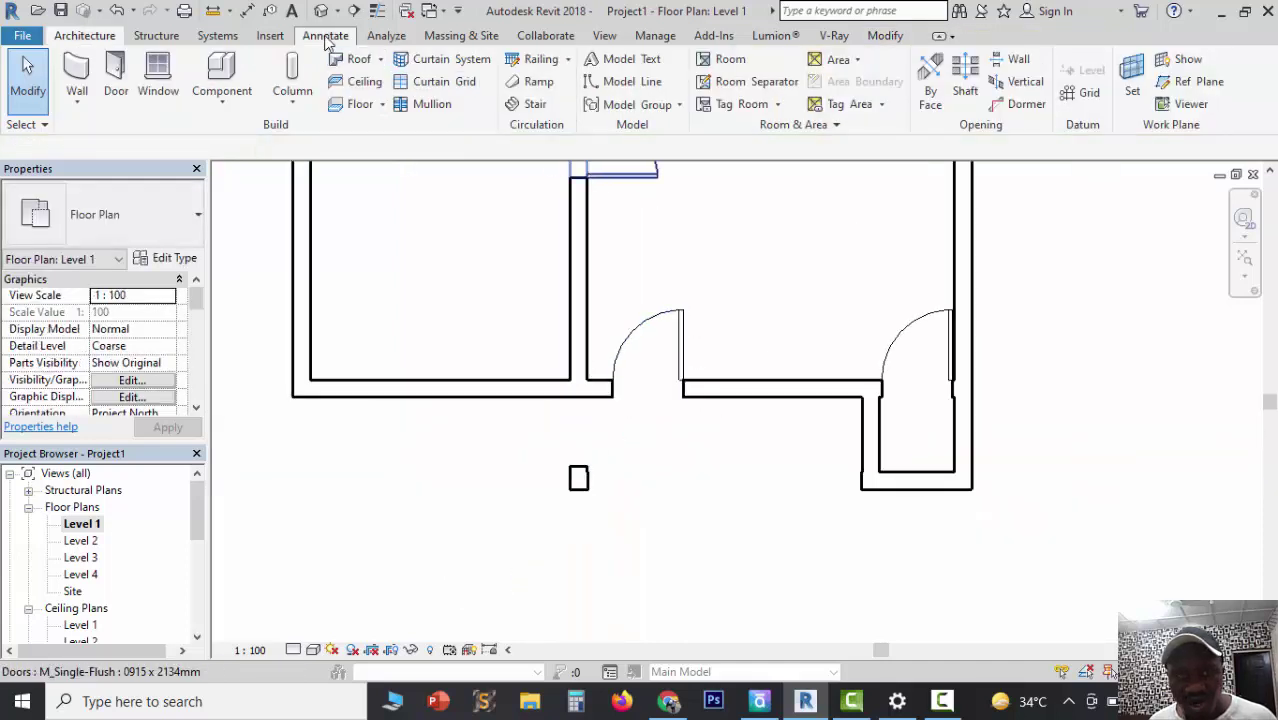
key(3)
key(d)
scroll(837, 408, down, 2)
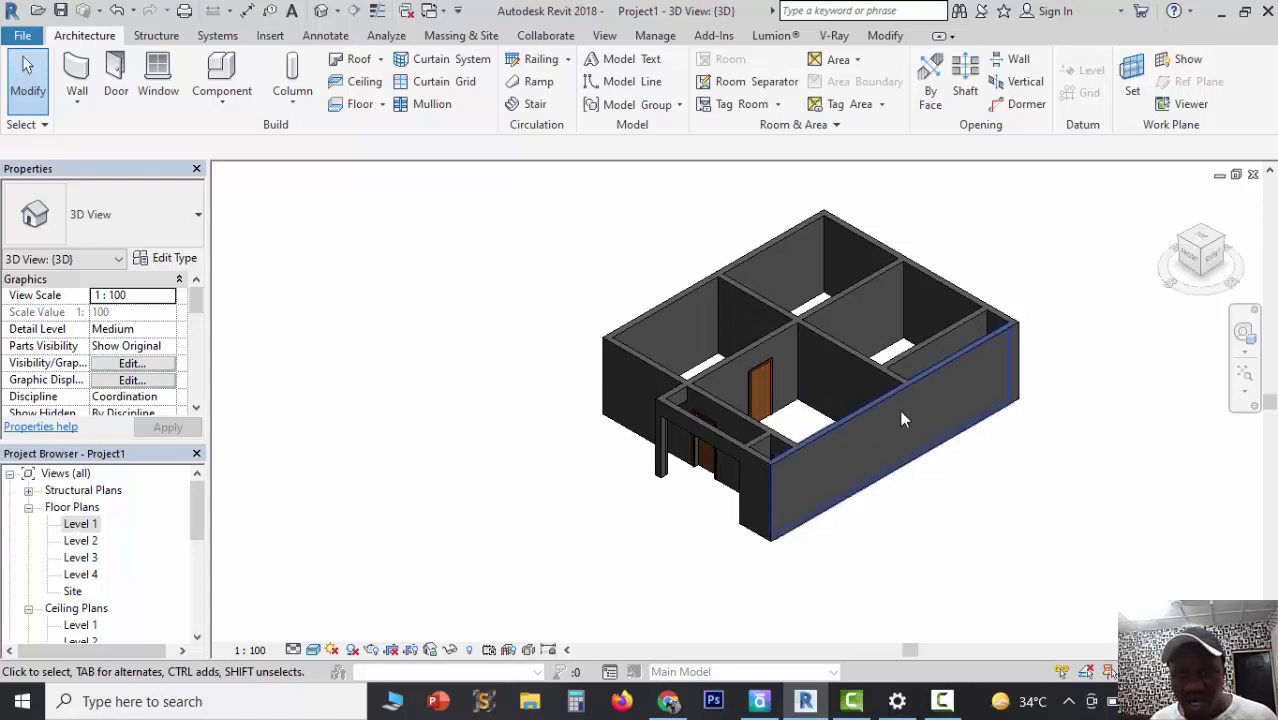
Step: Start the Paint tool and choose the Parking Stripe material
click(886, 40)
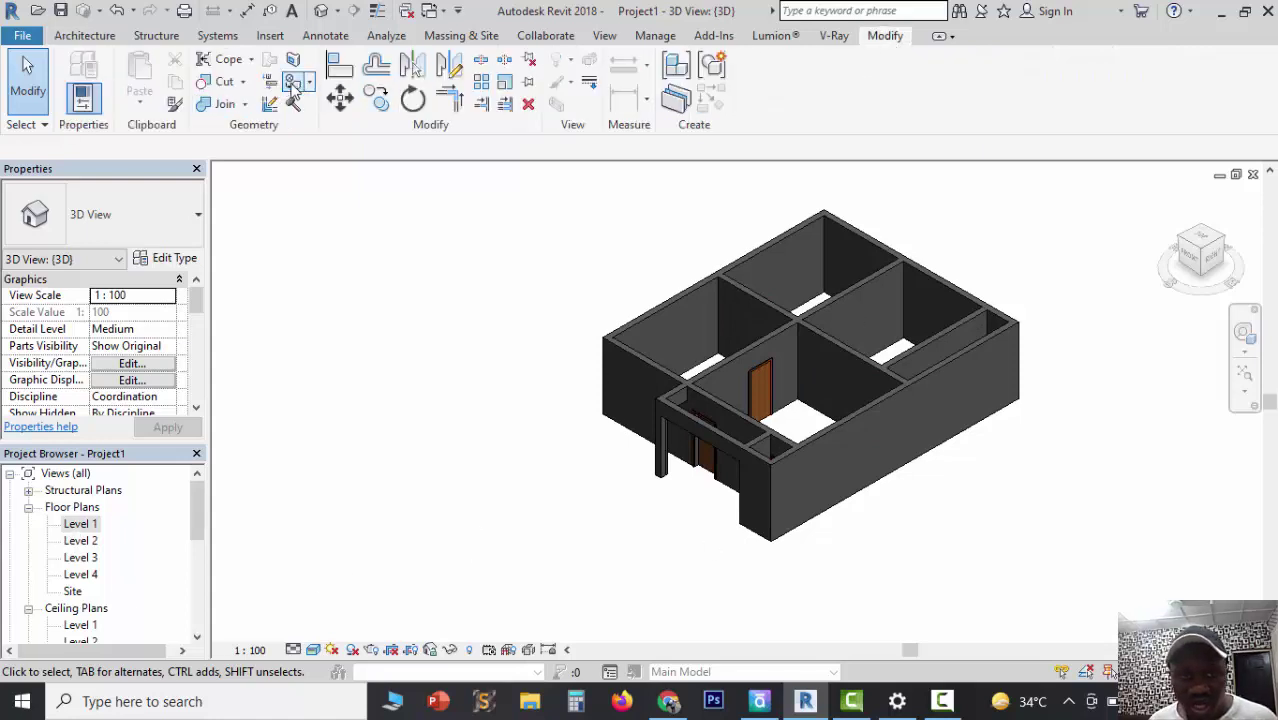
click(293, 84)
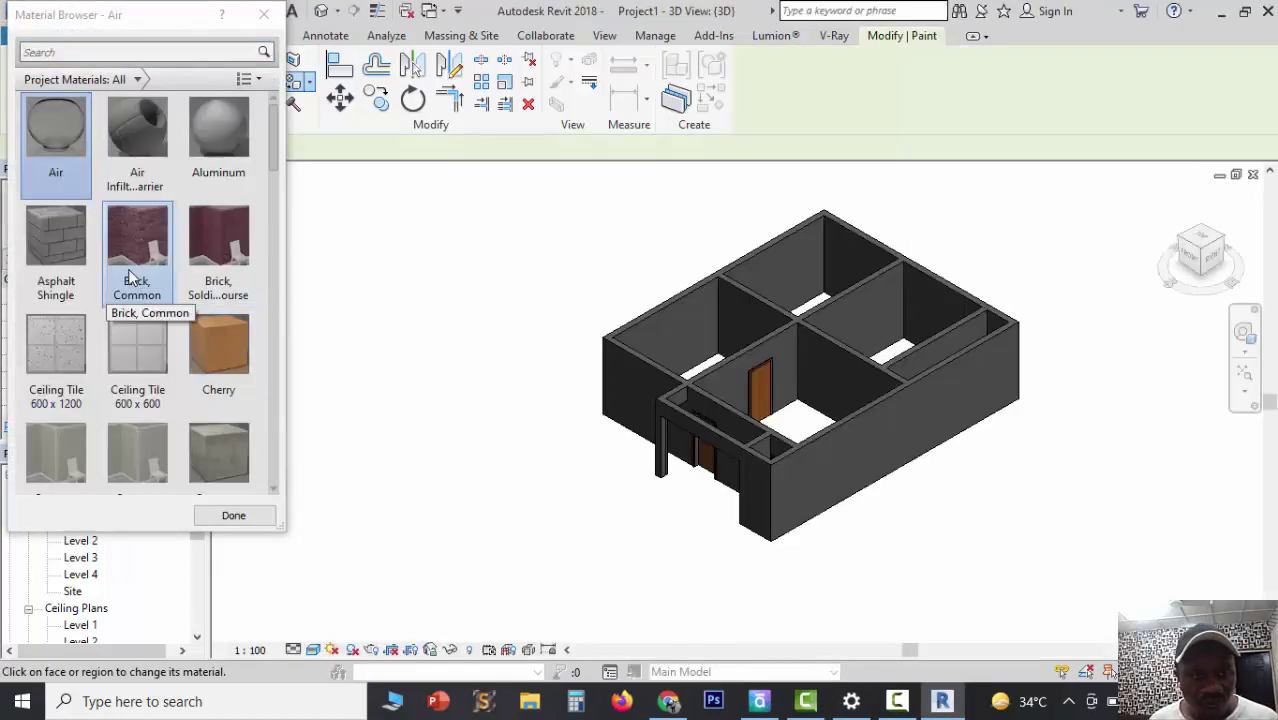
click(208, 343)
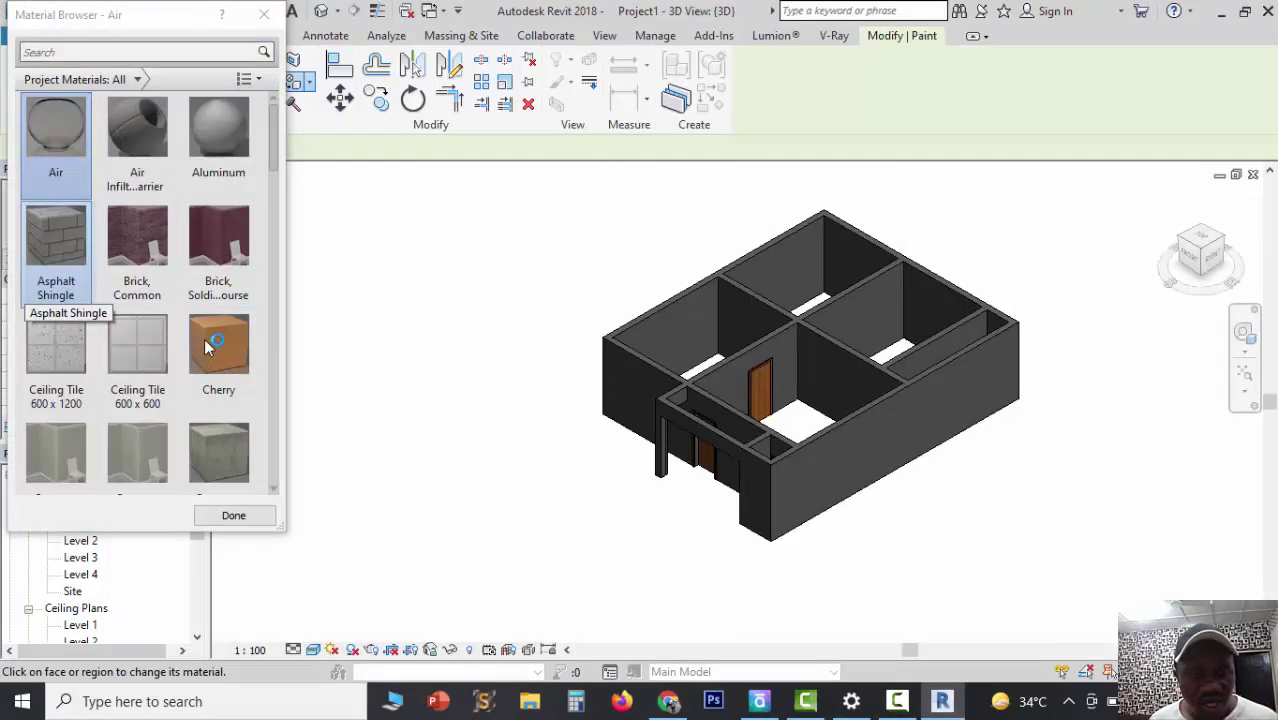
scroll(207, 326, down, 15)
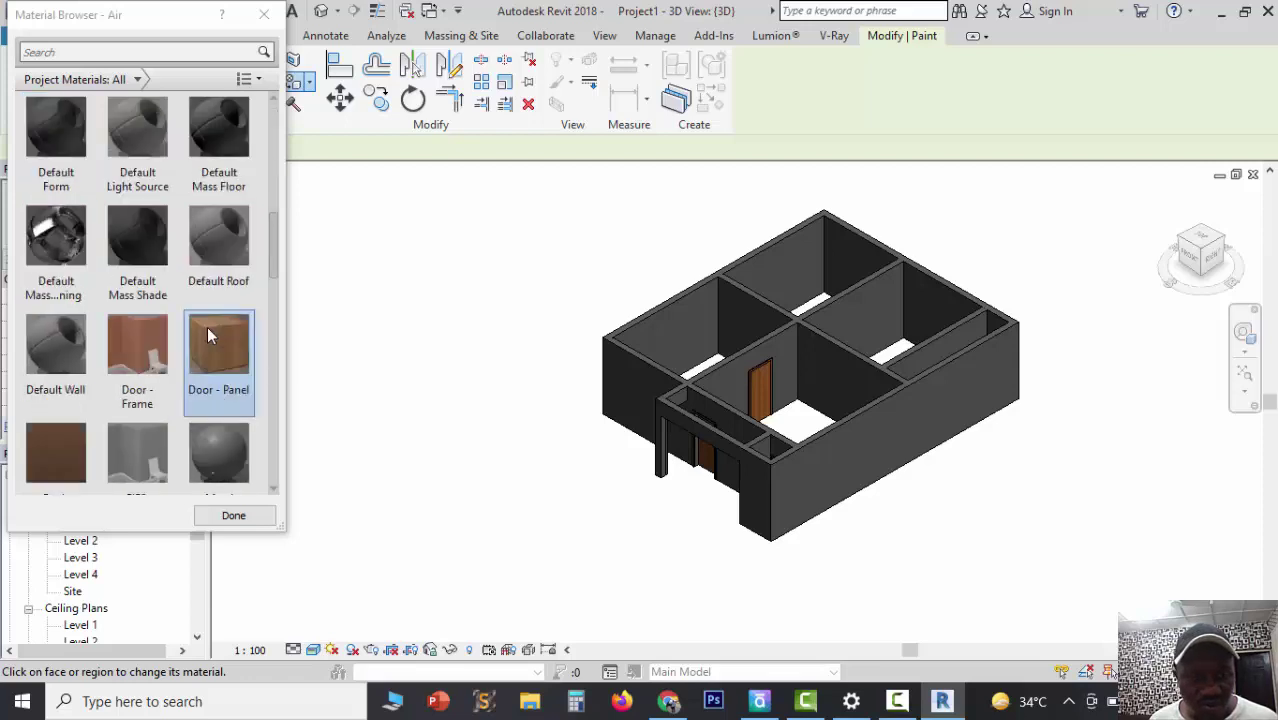
click(216, 339)
scroll(192, 321, down, 3)
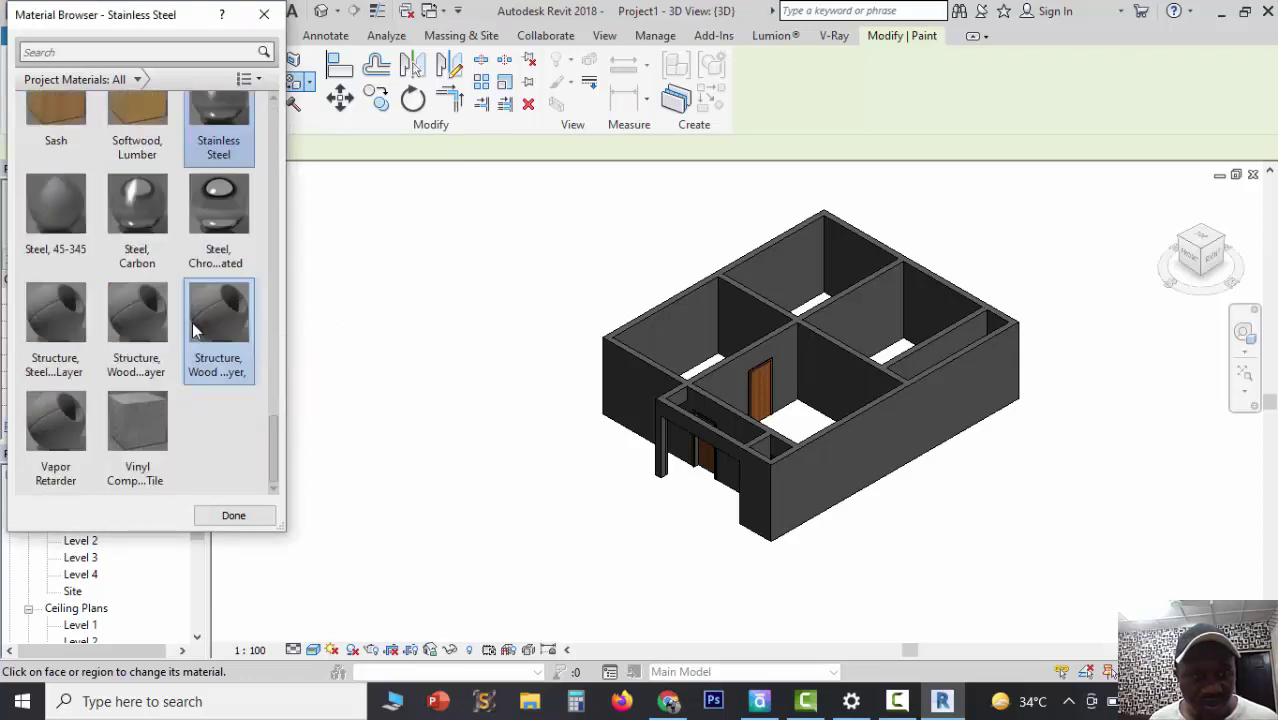
scroll(192, 321, up, 6)
click(192, 321)
scroll(889, 445, up, 5)
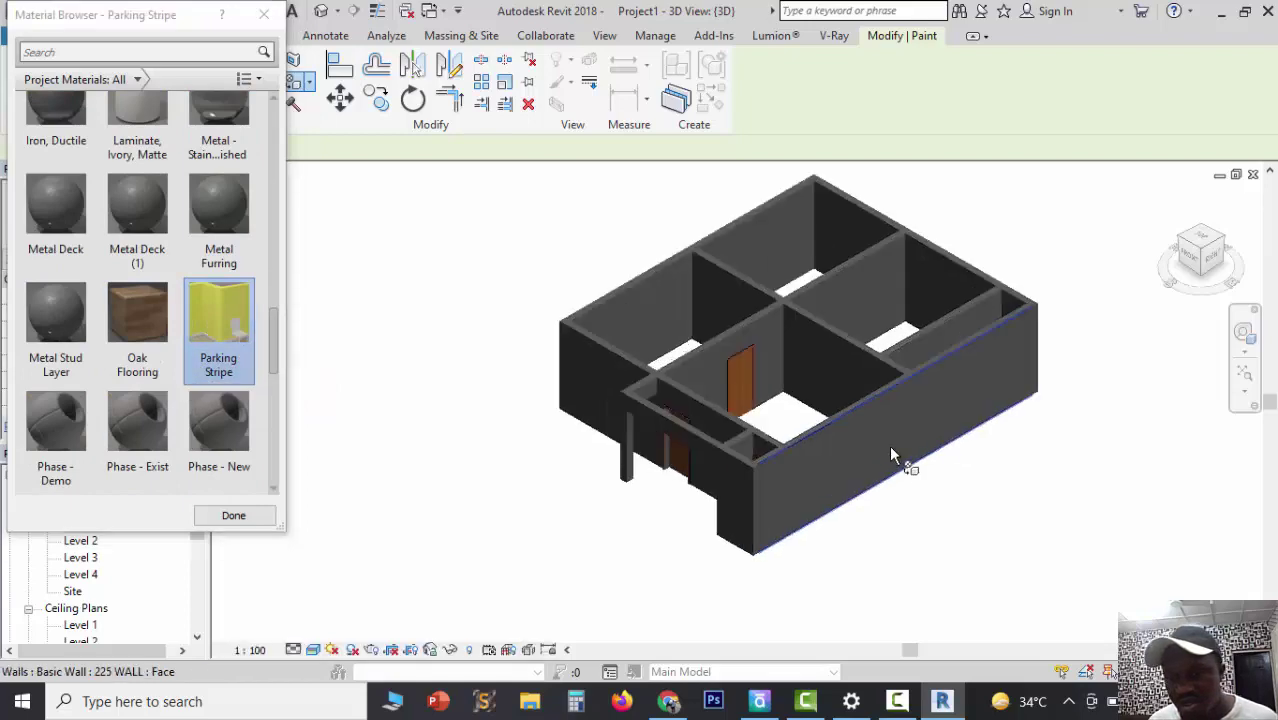
Step: Paint the east and south exterior wall faces, the living space's west partition and the porch corner post with Parking Stripe
click(791, 476)
click(662, 514)
click(499, 330)
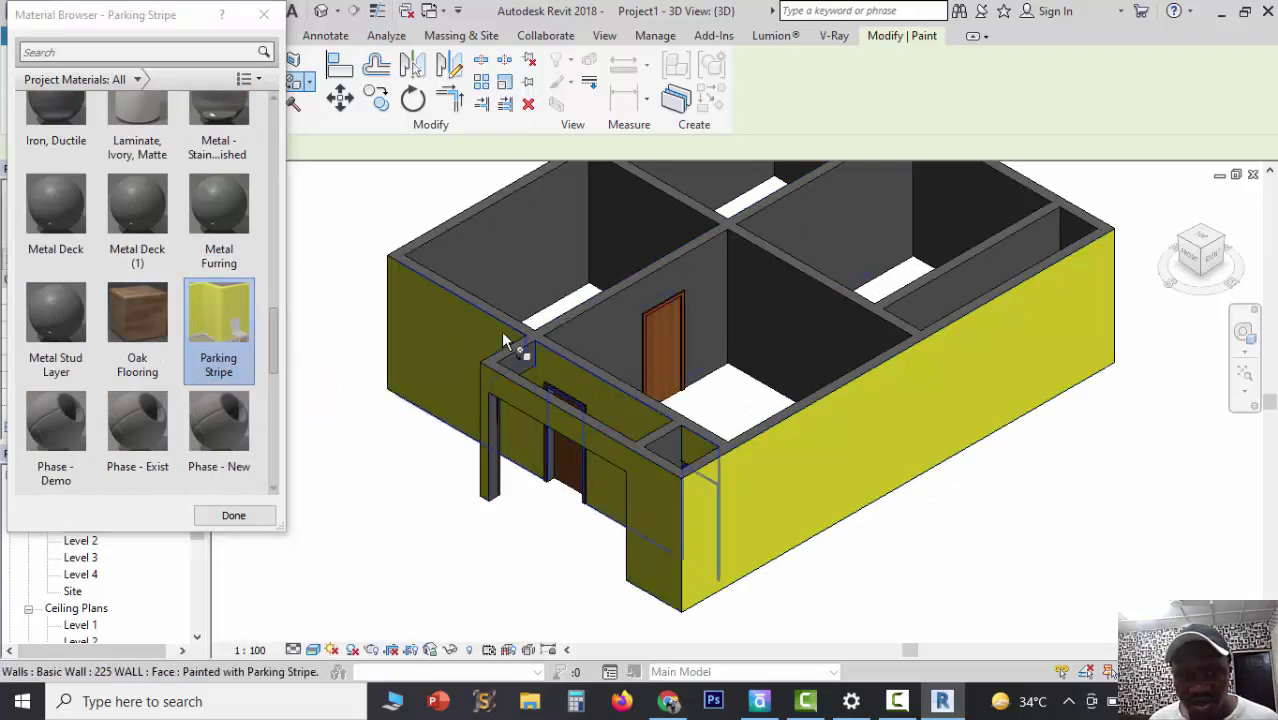
scroll(499, 327, up, 3)
scroll(475, 323, down, 3)
click(621, 362)
scroll(560, 375, up, 3)
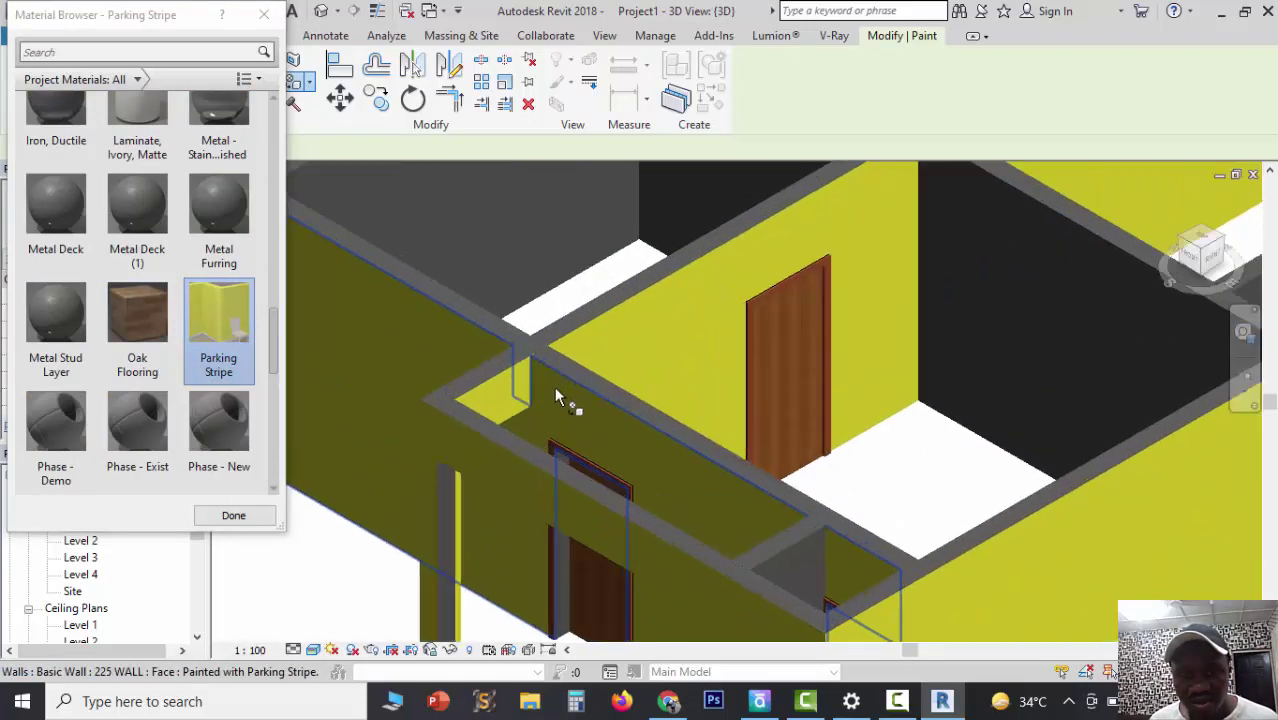
click(445, 492)
scroll(530, 425, down, 3)
scroll(739, 494, up, 2)
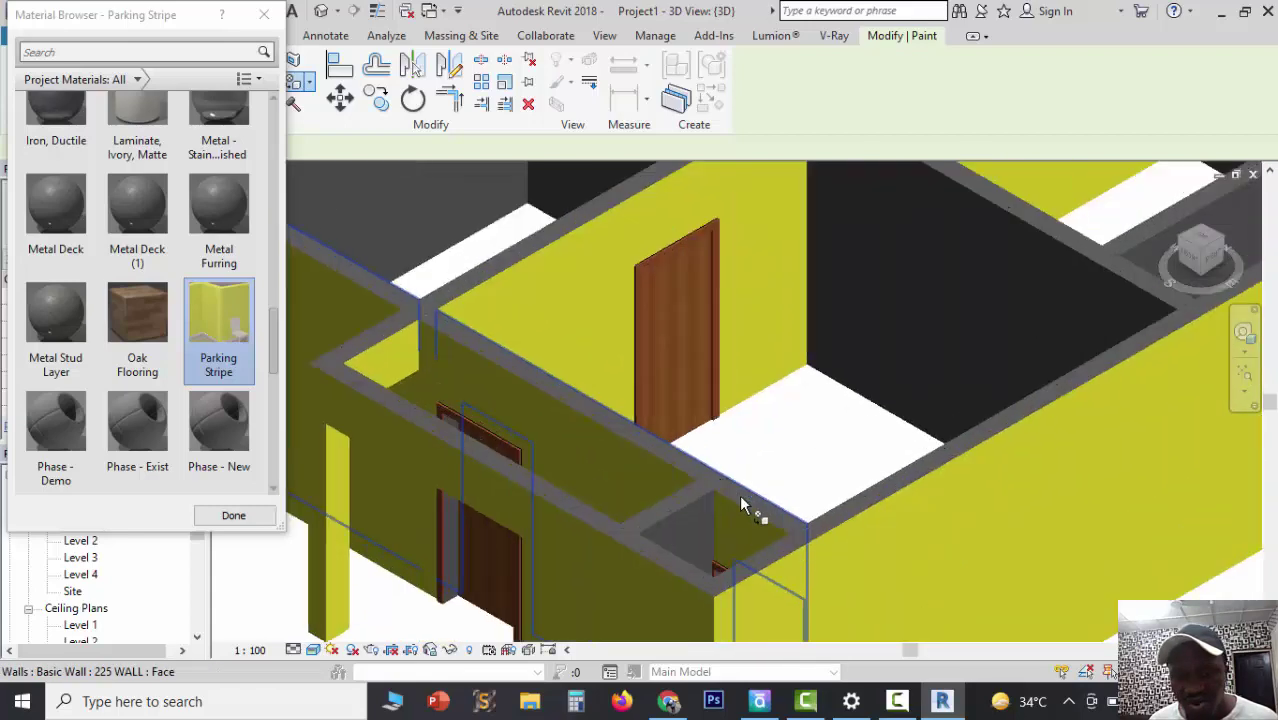
Step: Paint the north and west exterior walls and the west face of the central partition with Parking Stripe, and finish painting
scroll(688, 527, down, 4)
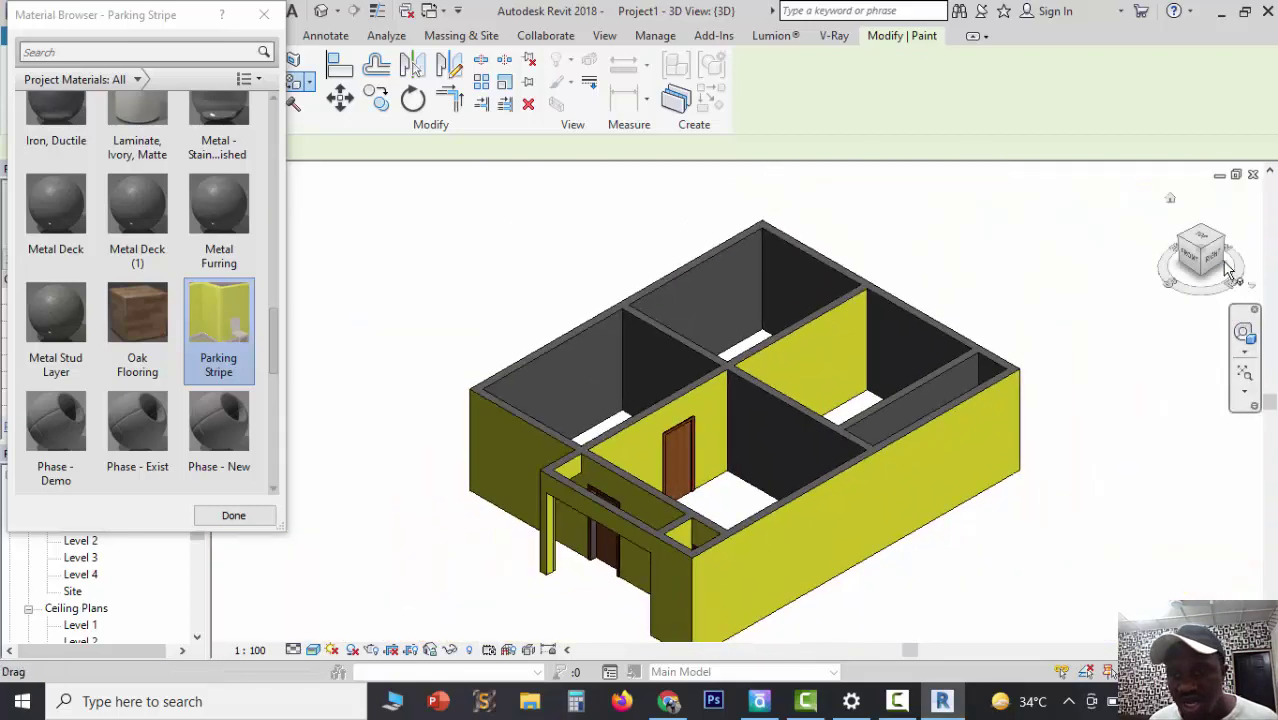
drag(1230, 250, 1255, 237)
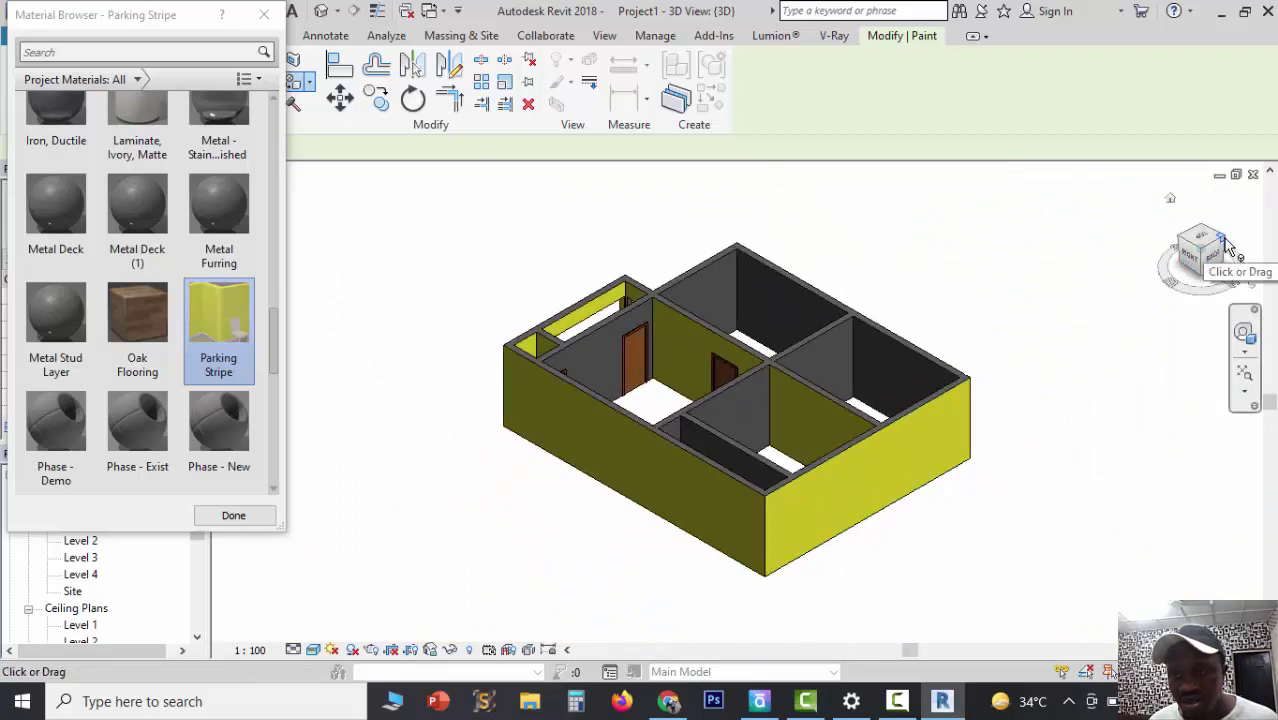
click(1230, 248)
click(832, 455)
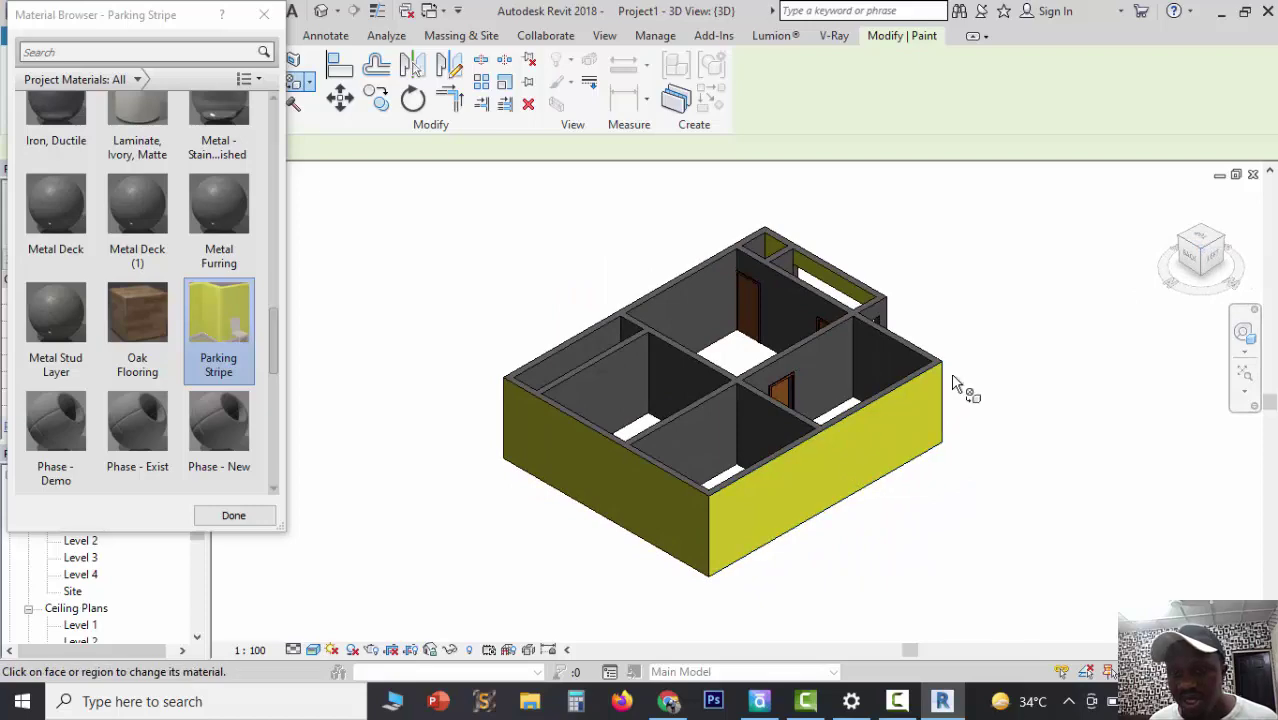
scroll(970, 308, up, 4)
click(765, 338)
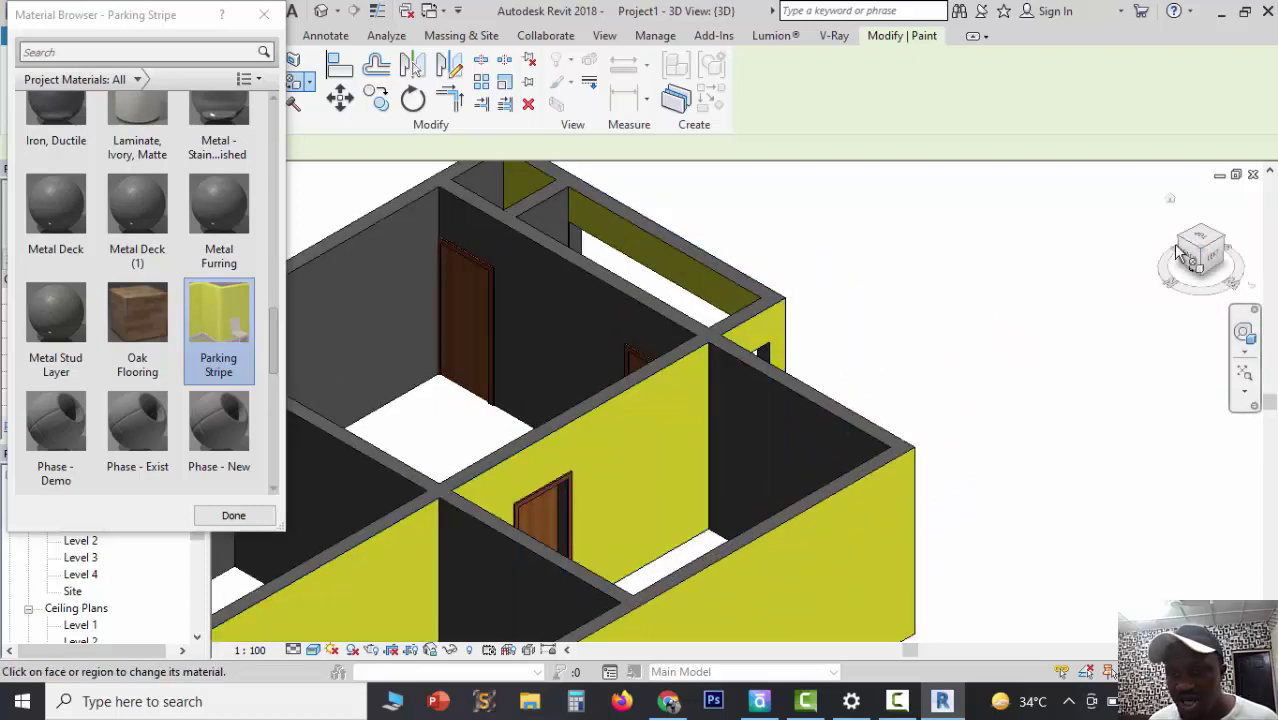
click(1230, 248)
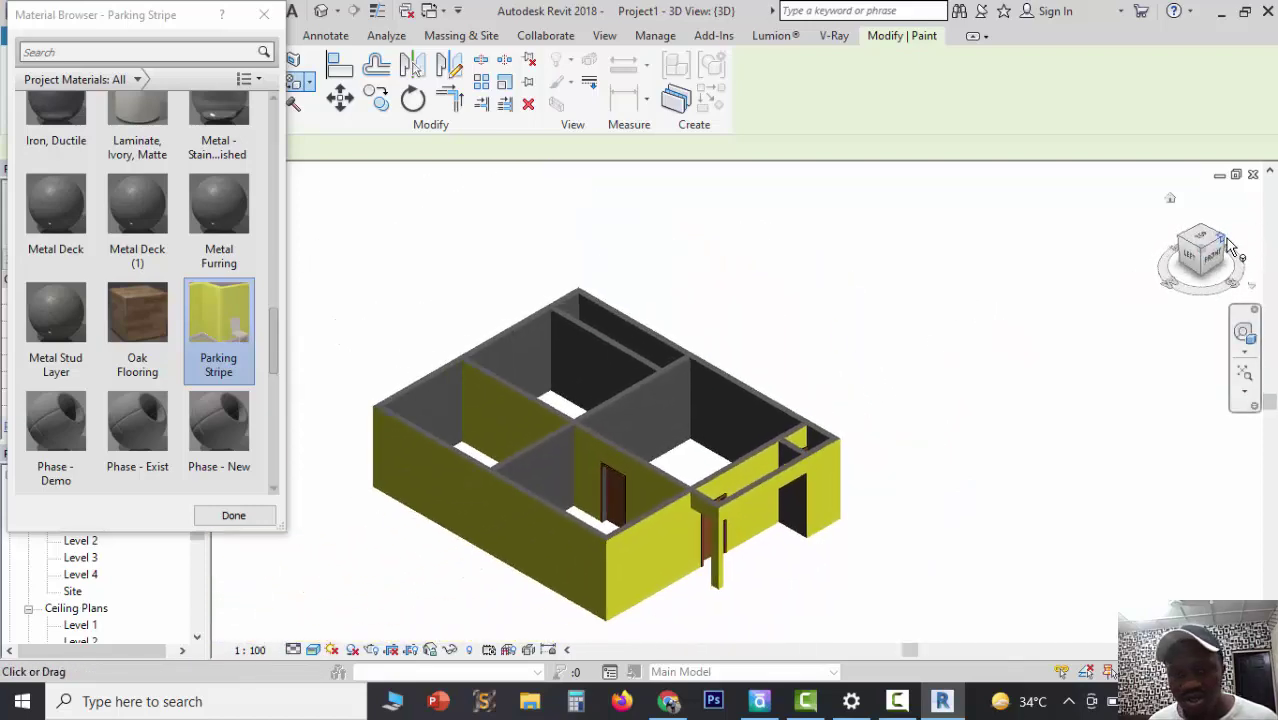
click(258, 515)
key(Escape)
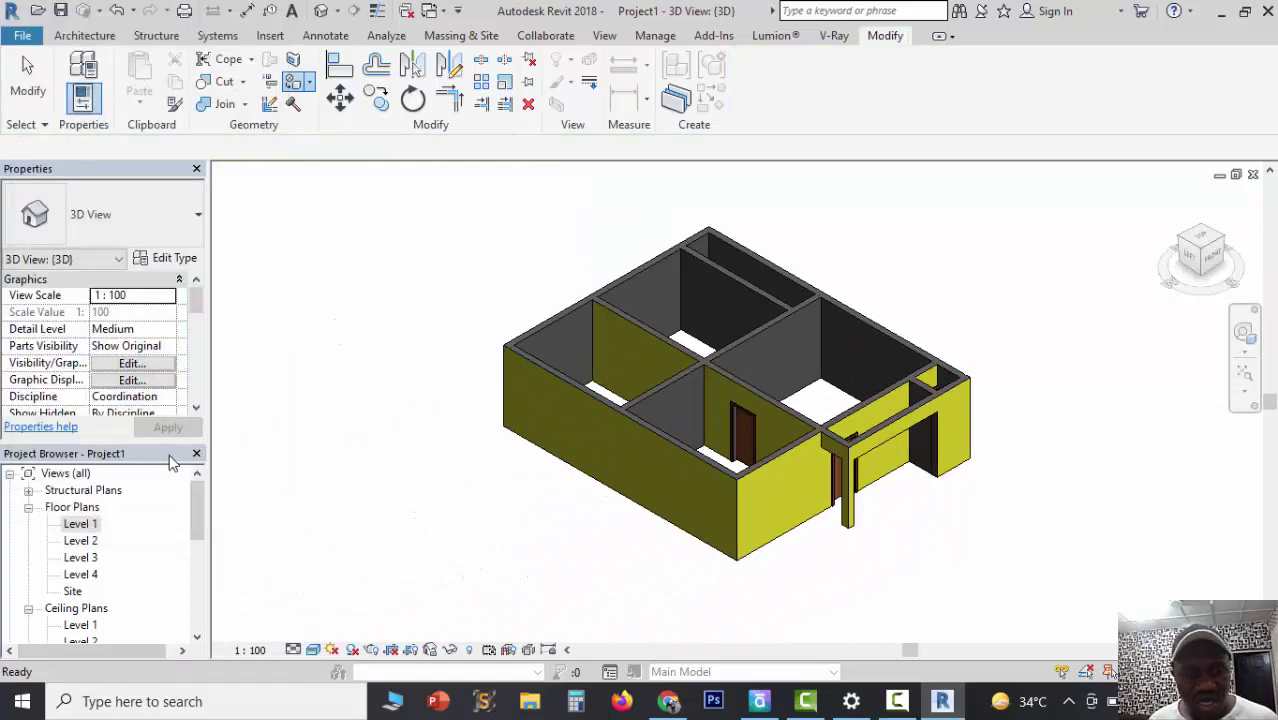
Step: Paint the porch-side face of the short partition and the adjoining end face of the wall opening with Parking Stripe
scroll(987, 434, up, 3)
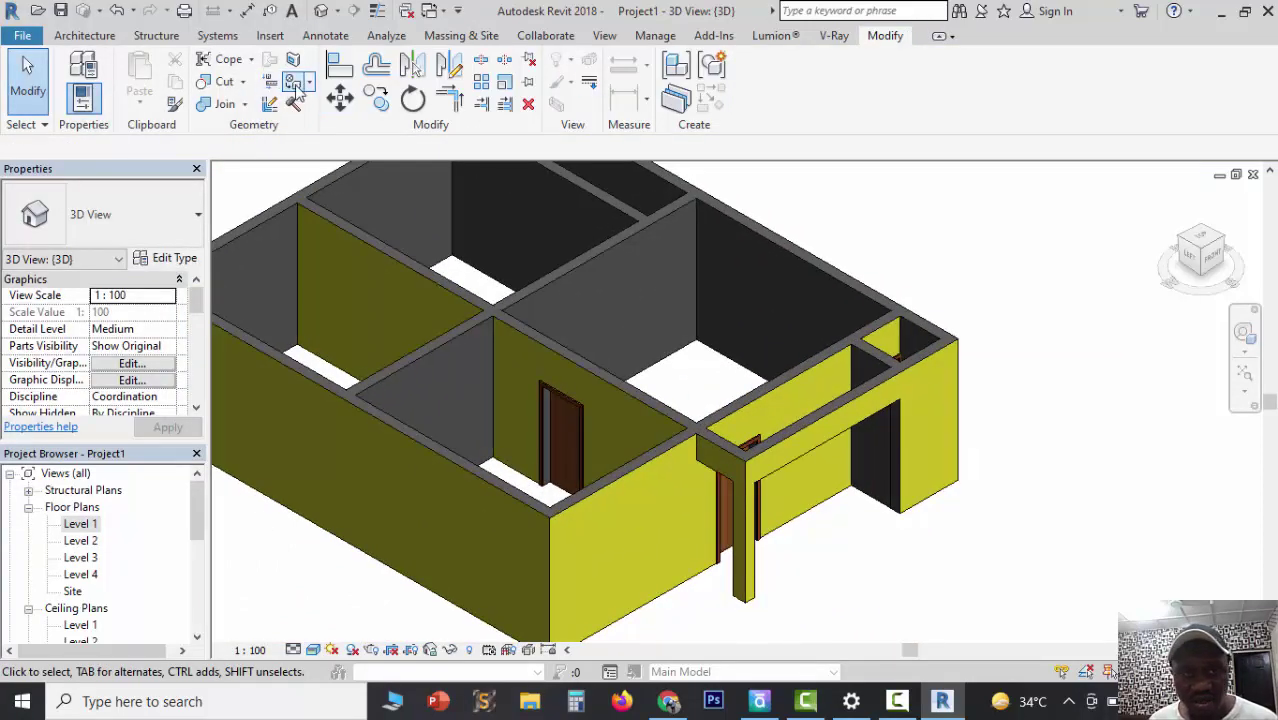
click(294, 83)
scroll(900, 448, up, 3)
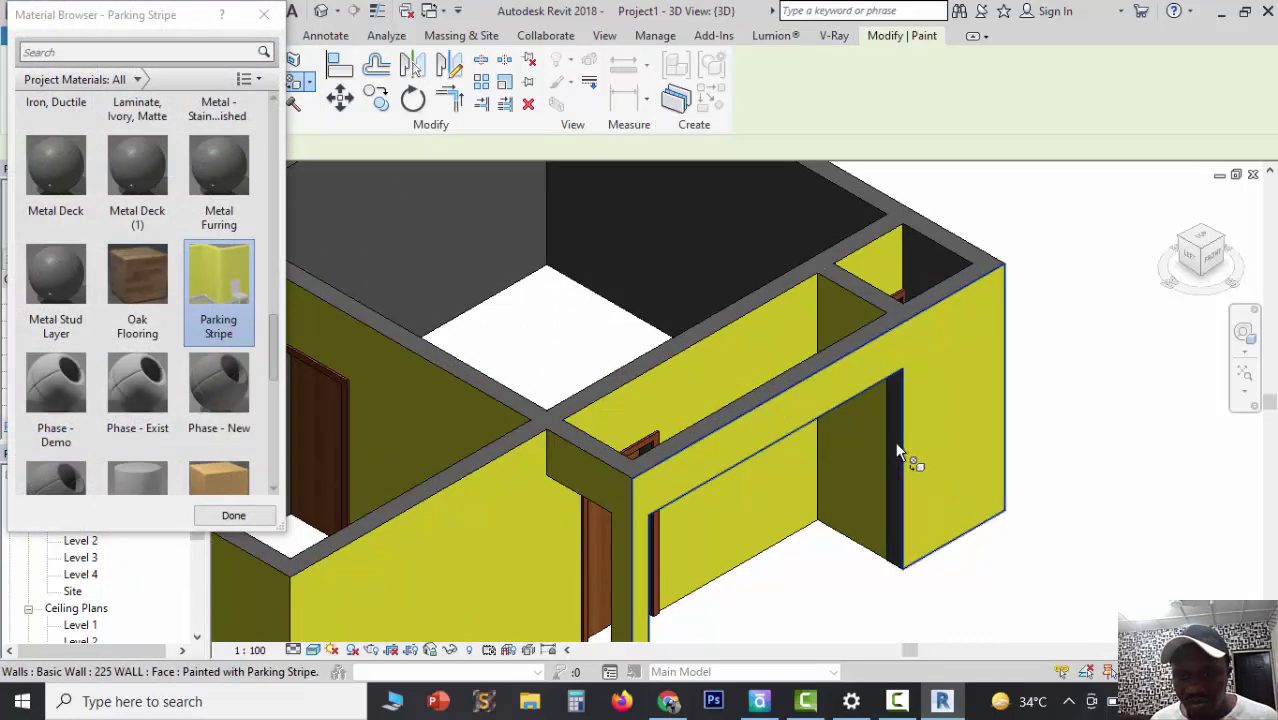
scroll(895, 440, up, 3)
click(895, 440)
scroll(895, 437, down, 3)
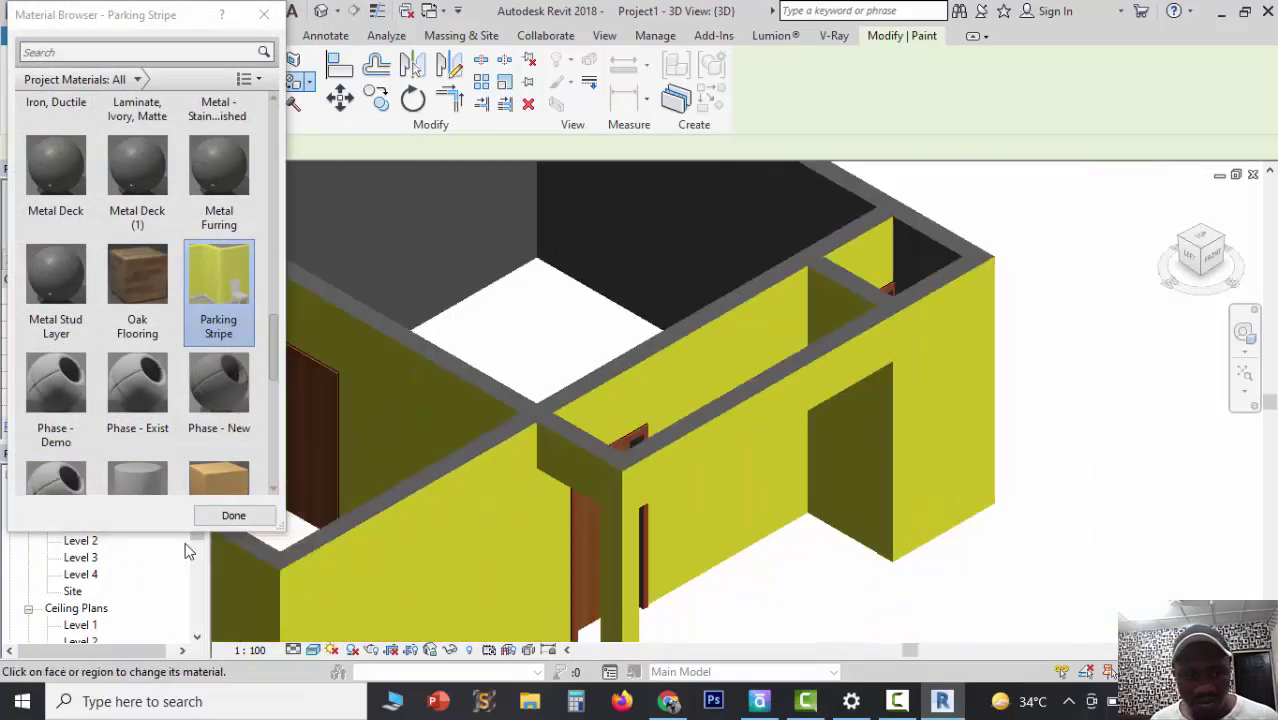
click(237, 516)
Step: Return to the Level 1 floor plan and show the whole building layout
double_click(90, 525)
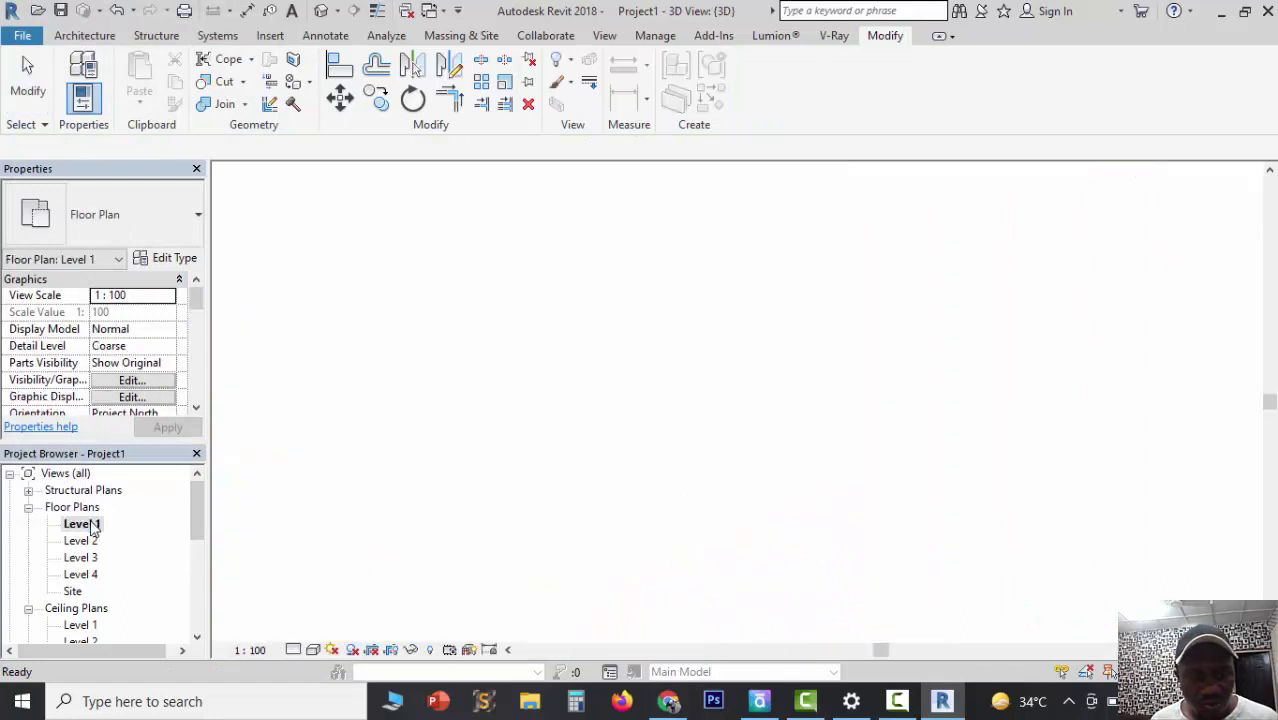
scroll(600, 525, down, 4)
scroll(510, 470, up, 2)
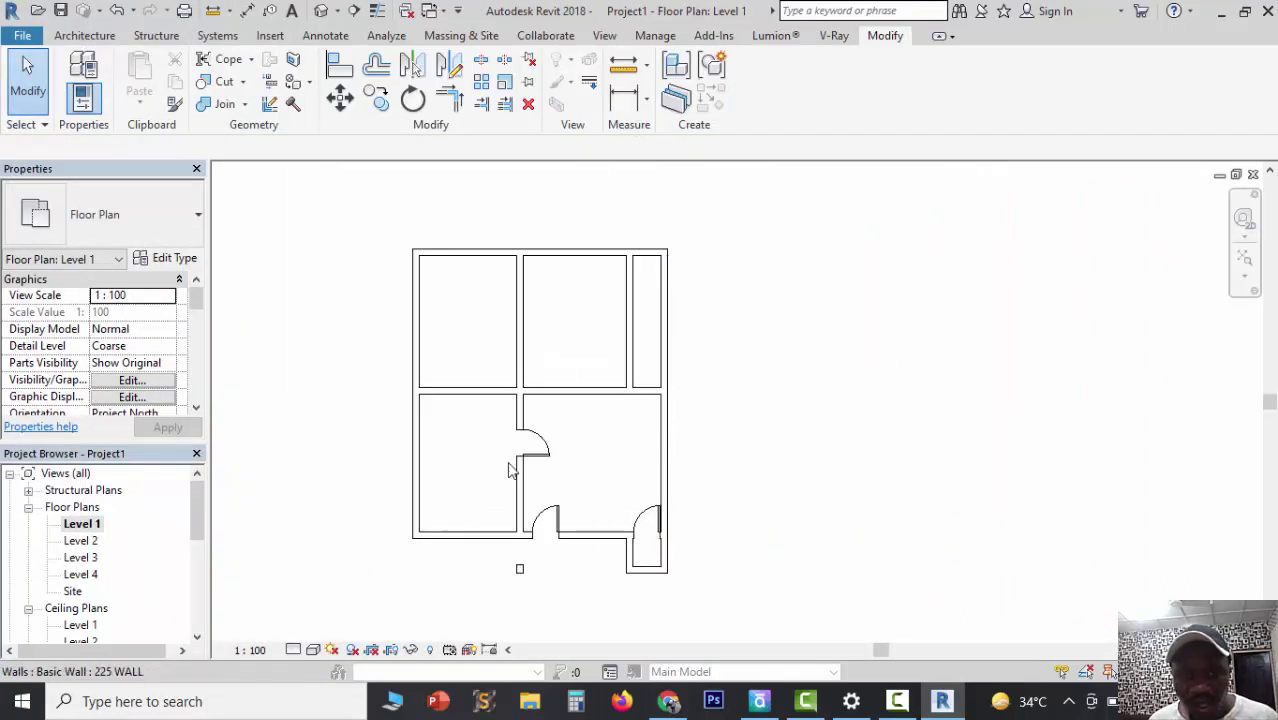
click(105, 37)
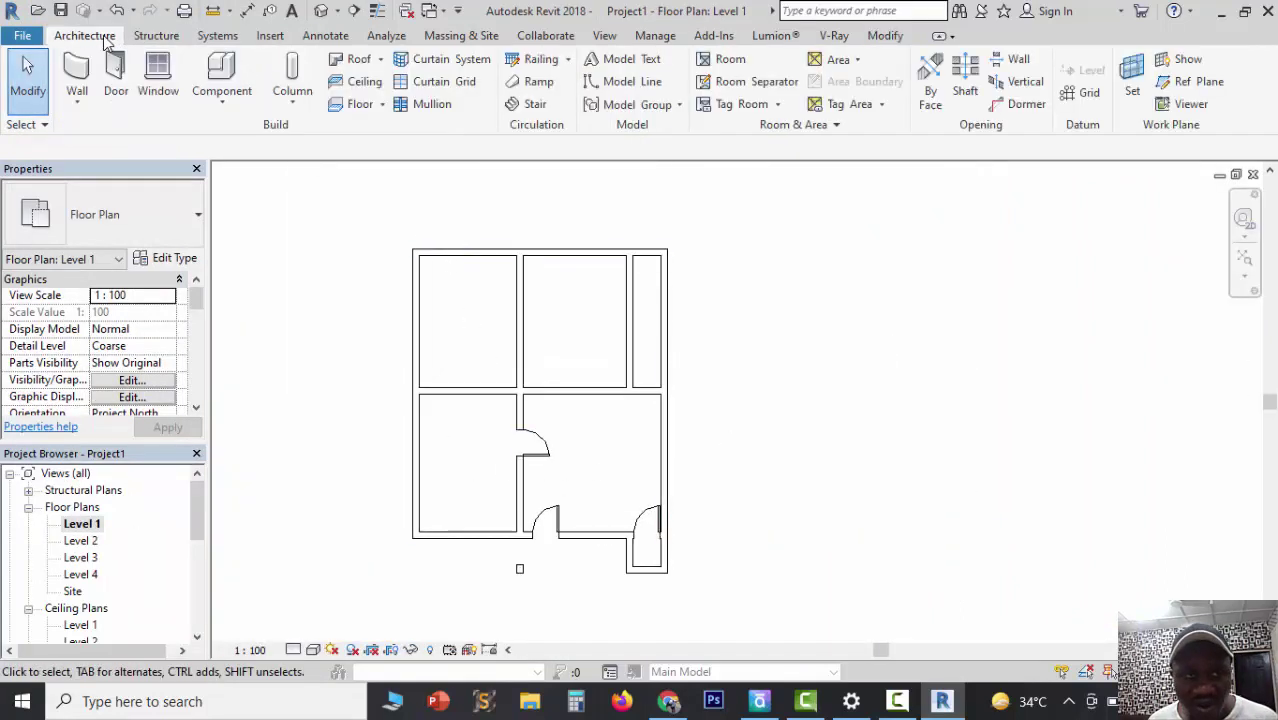
Step: Start a Generic Floor - 400mm on Level 1 and sketch a rectangular boundary from the building's northwest outer corner to its southeast outer corner
click(337, 110)
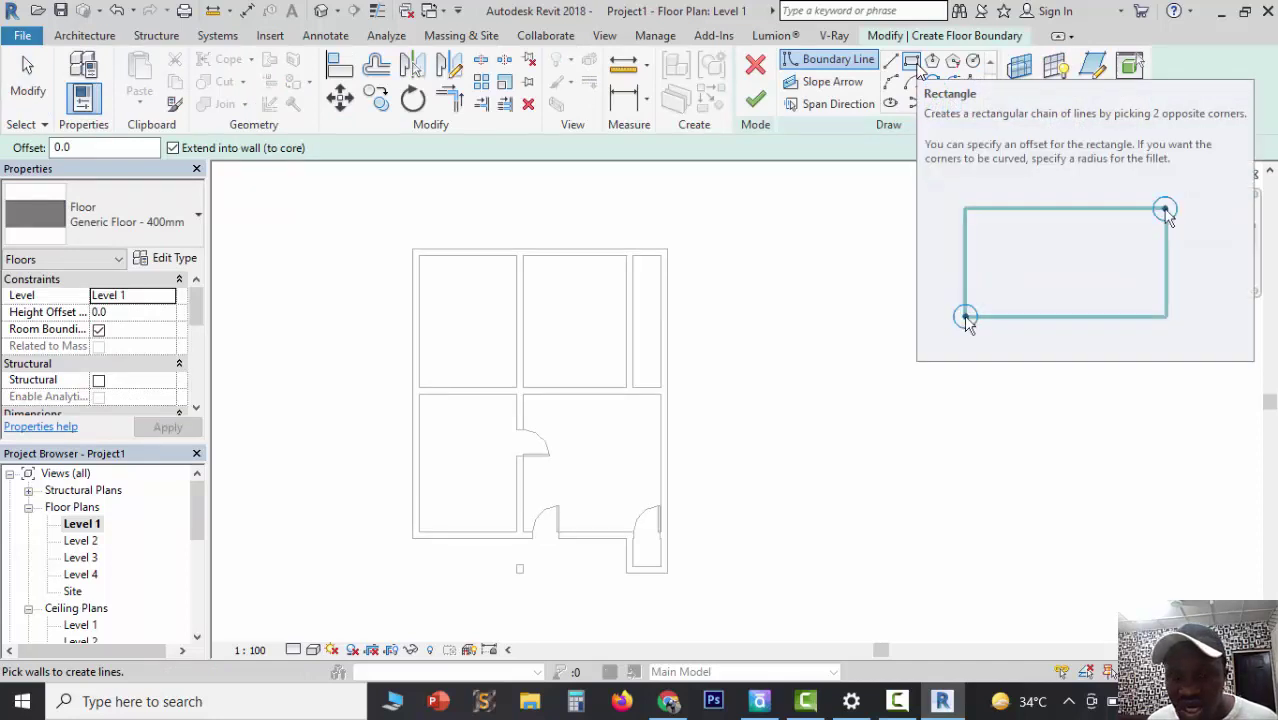
scroll(513, 579, up, 2)
scroll(506, 583, down, 1)
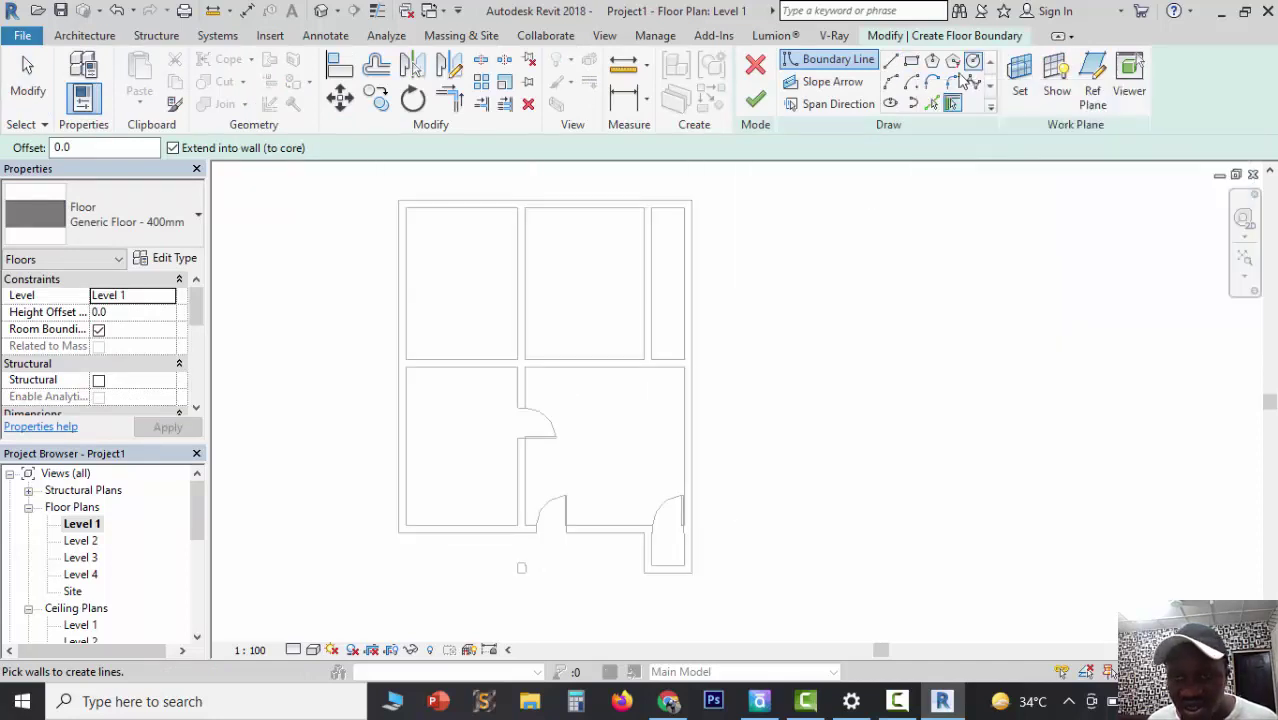
click(912, 62)
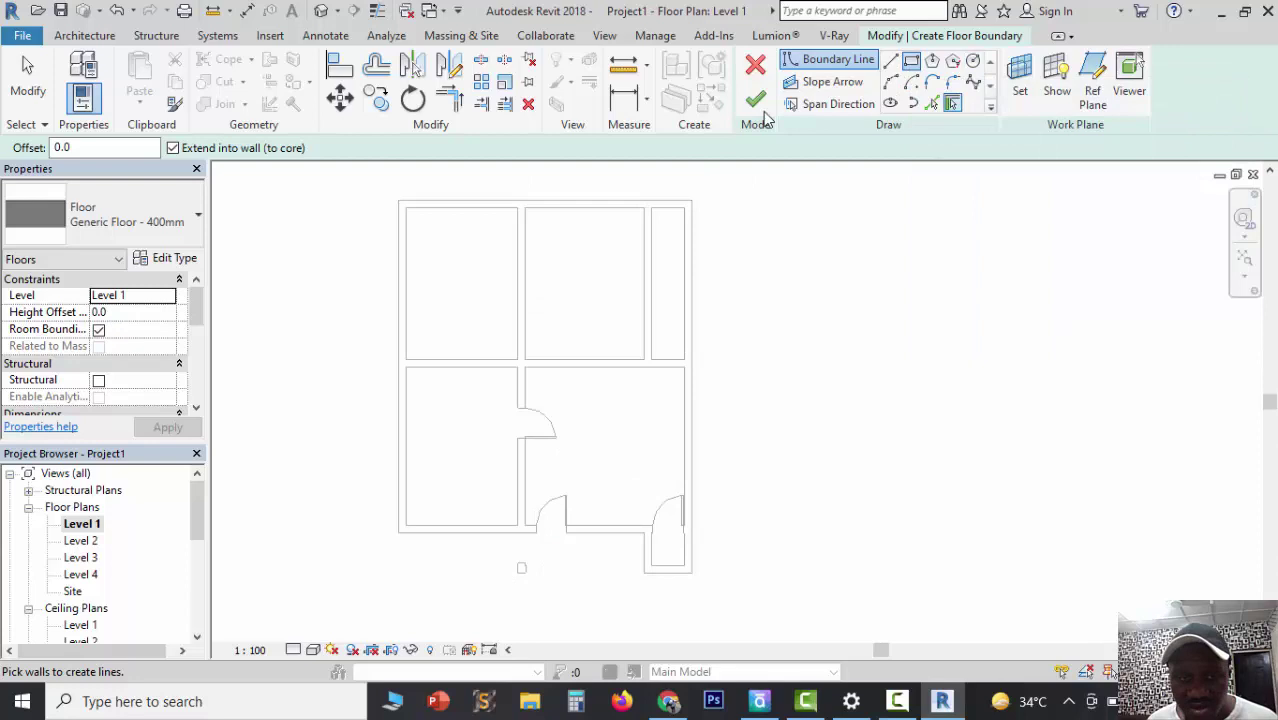
click(399, 201)
scroll(693, 571, up, 2)
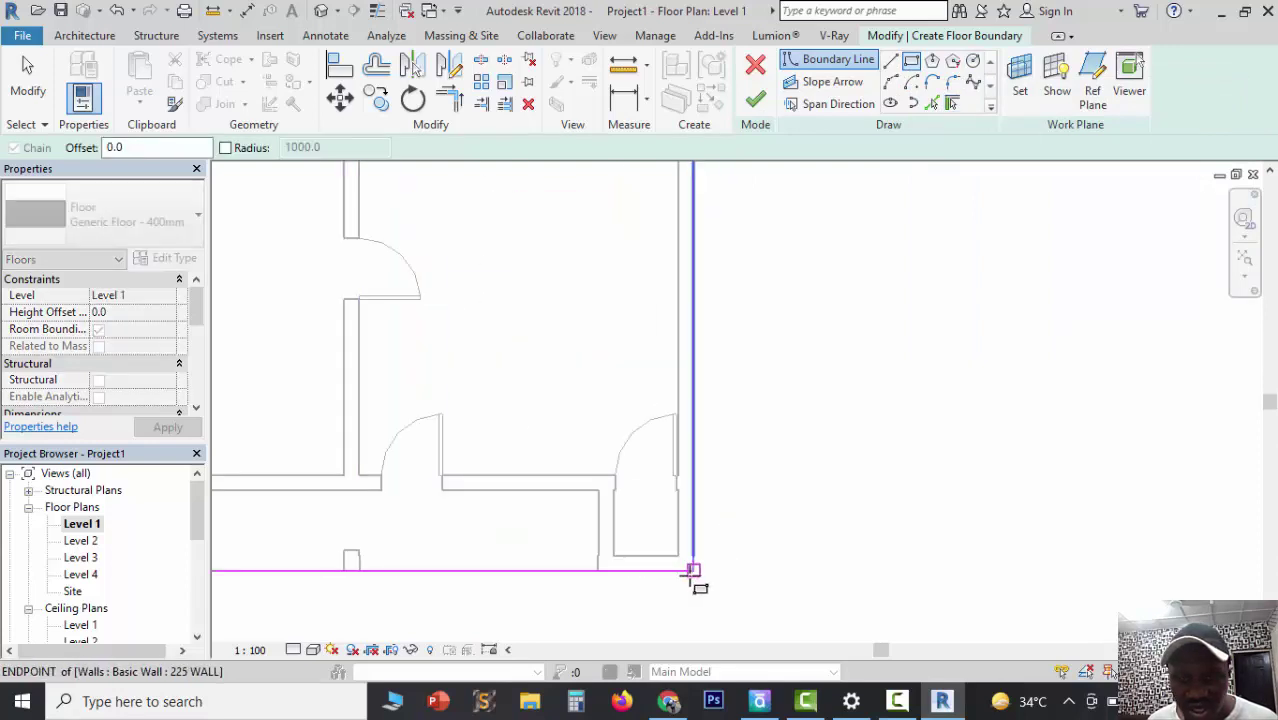
scroll(808, 478, down, 2)
click(745, 525)
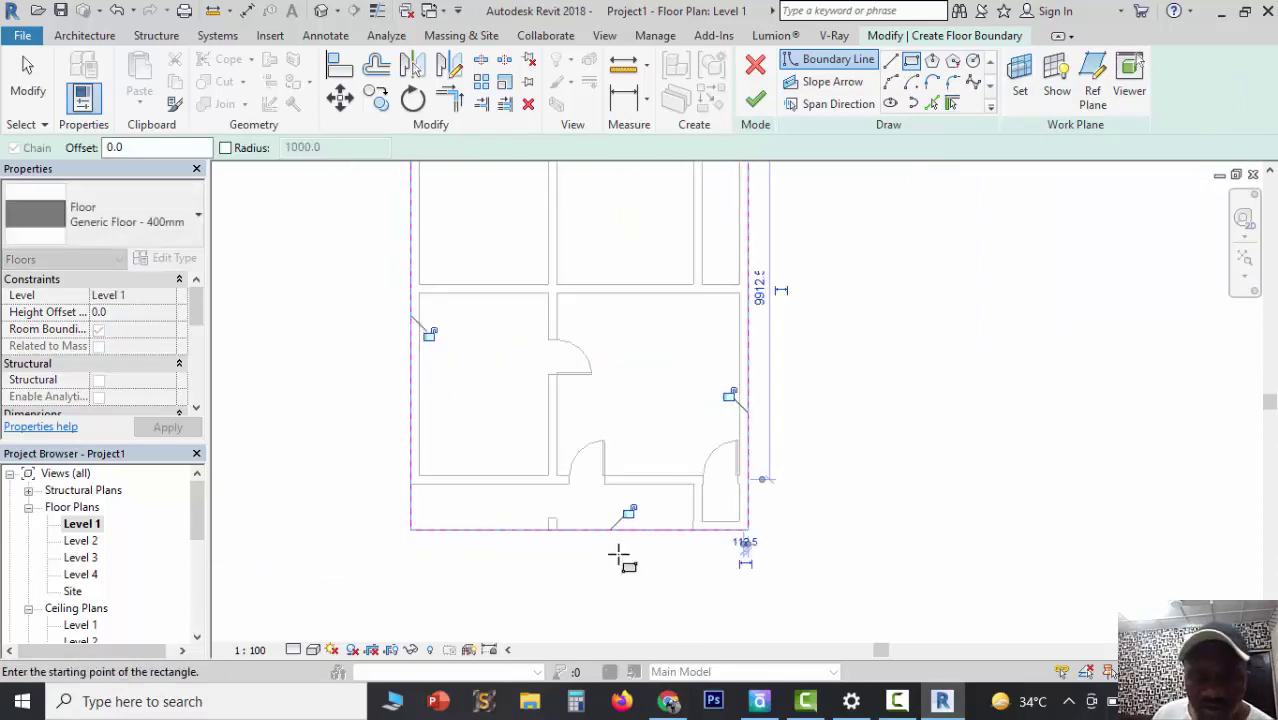
Step: Add floor boundary lines along the west face of the central partition and the outer face of the south exterior wall
scroll(525, 531, up, 3)
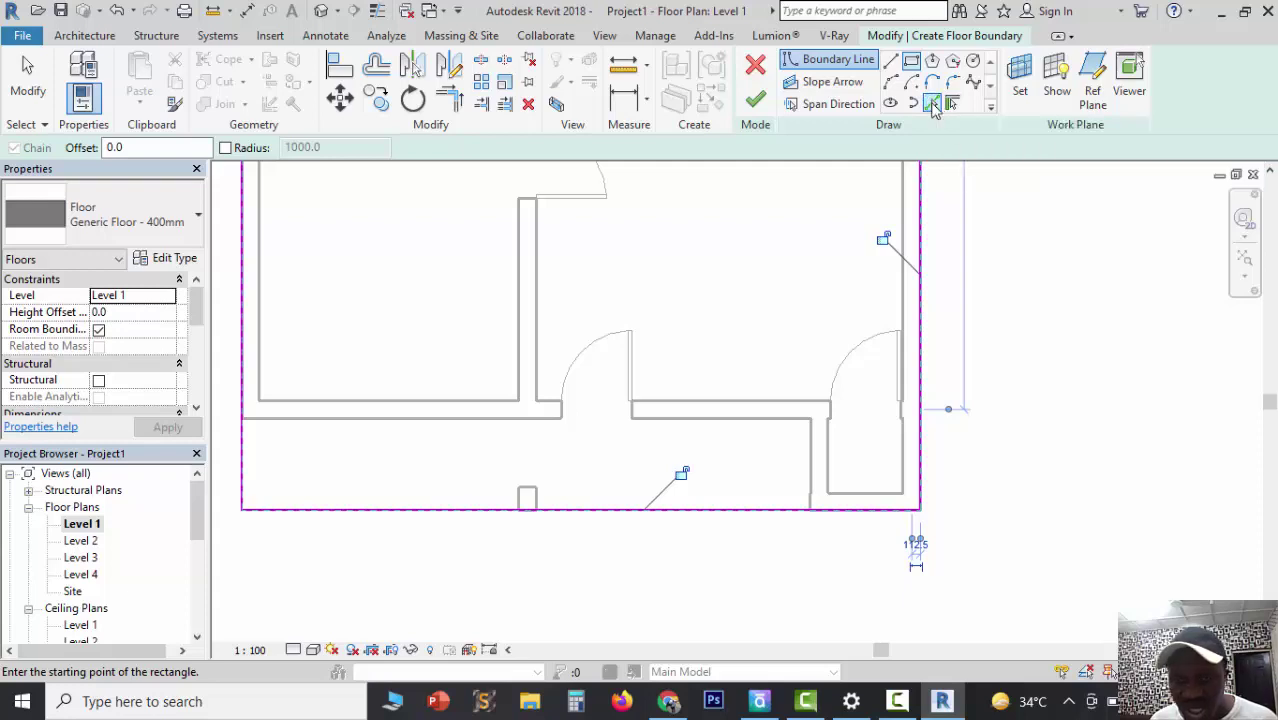
click(517, 396)
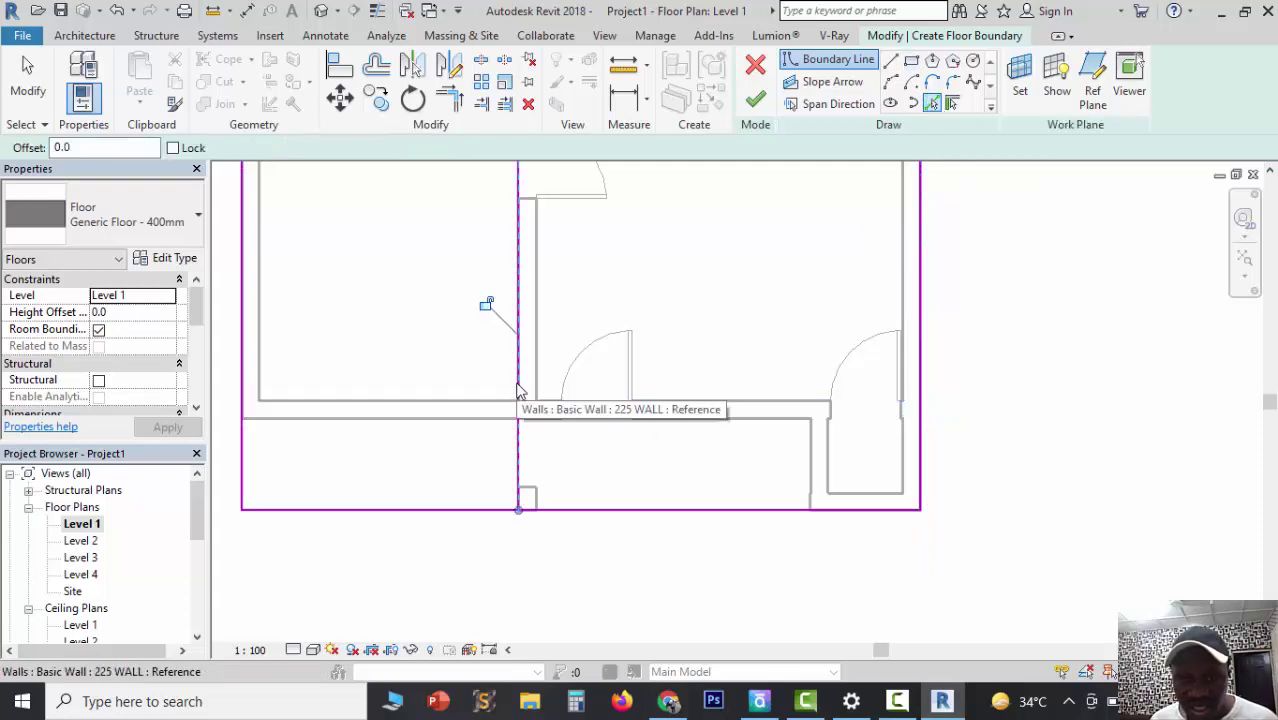
scroll(625, 563, down, 2)
scroll(414, 500, up, 2)
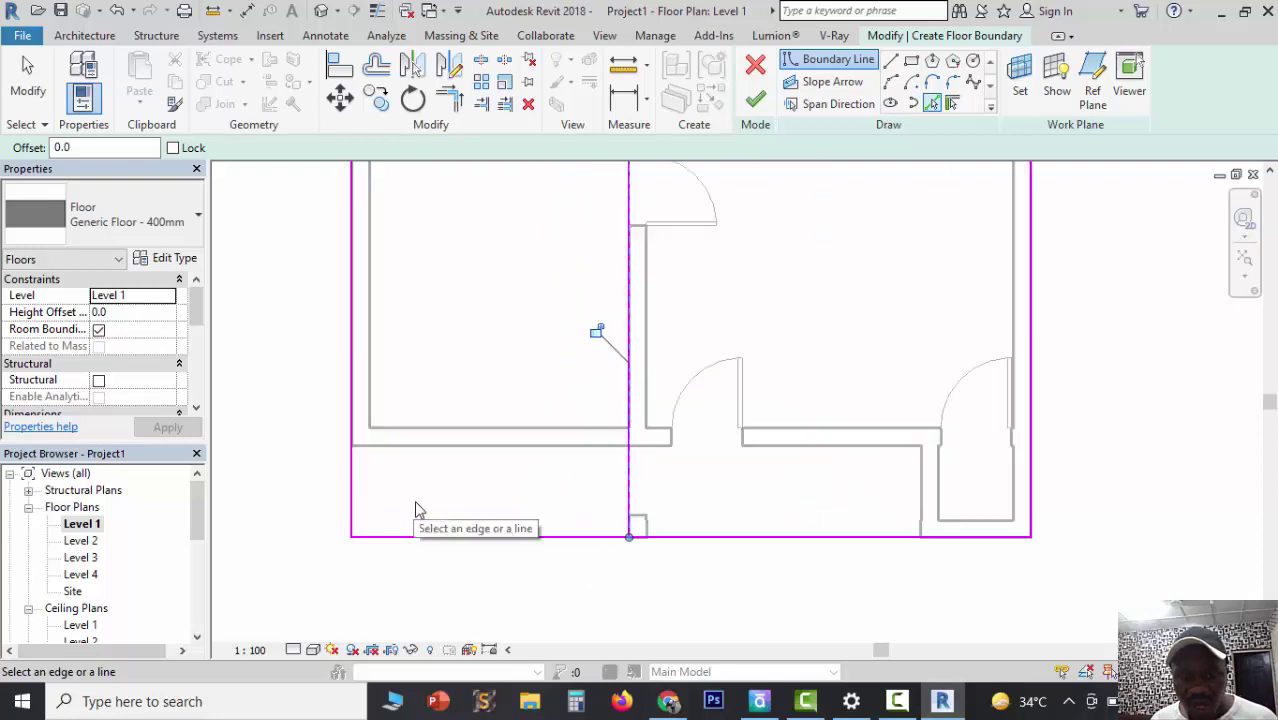
click(481, 457)
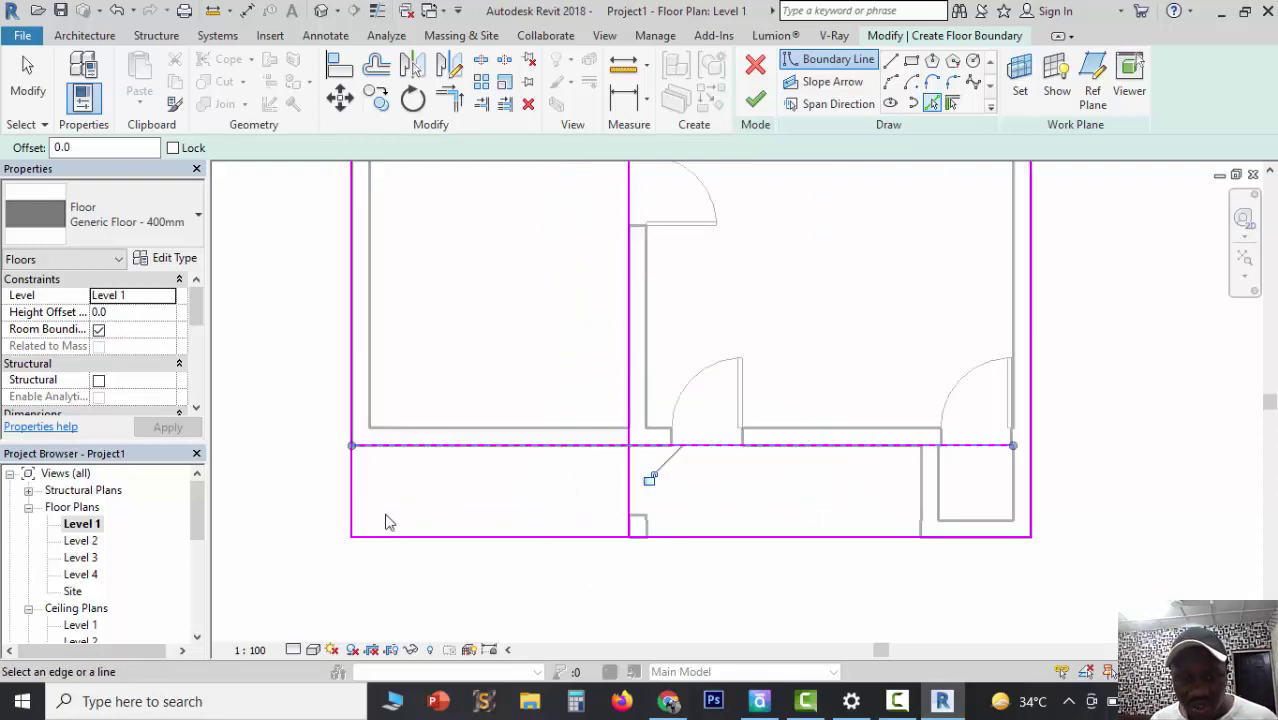
Step: Trim the floor boundary lines to corners so the outline steps in along the south wall and around the porch
click(462, 106)
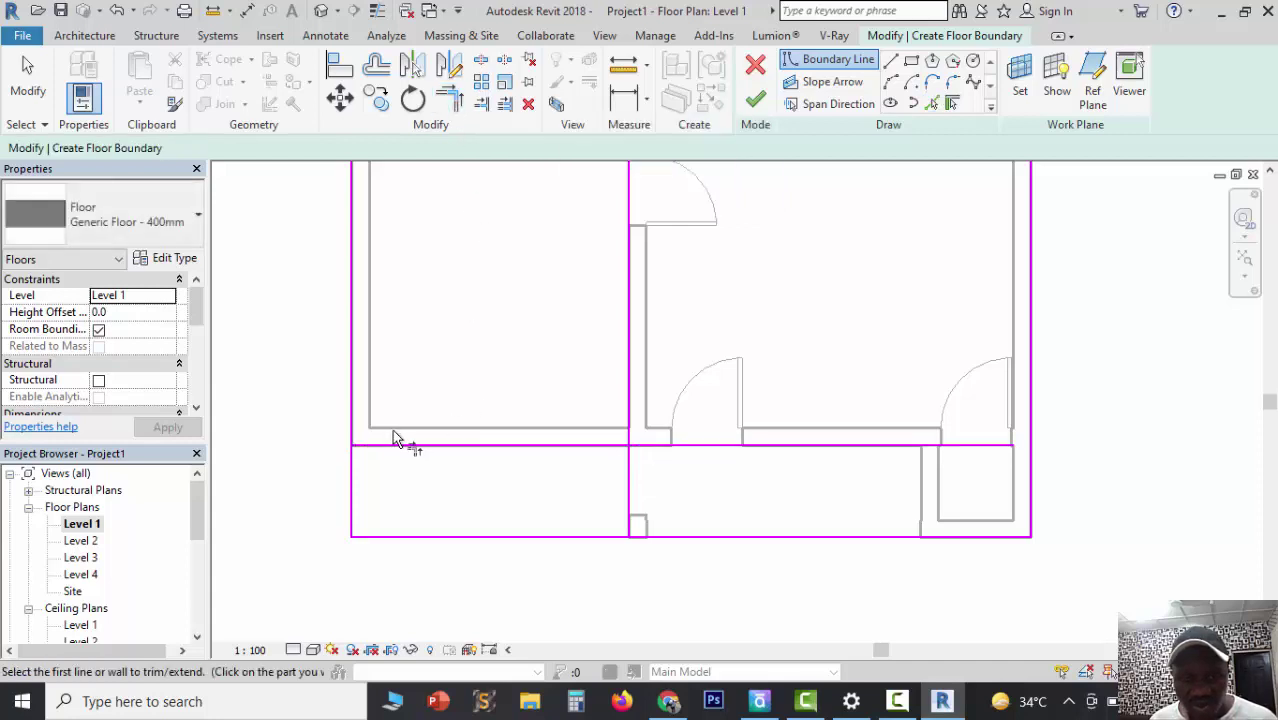
click(355, 414)
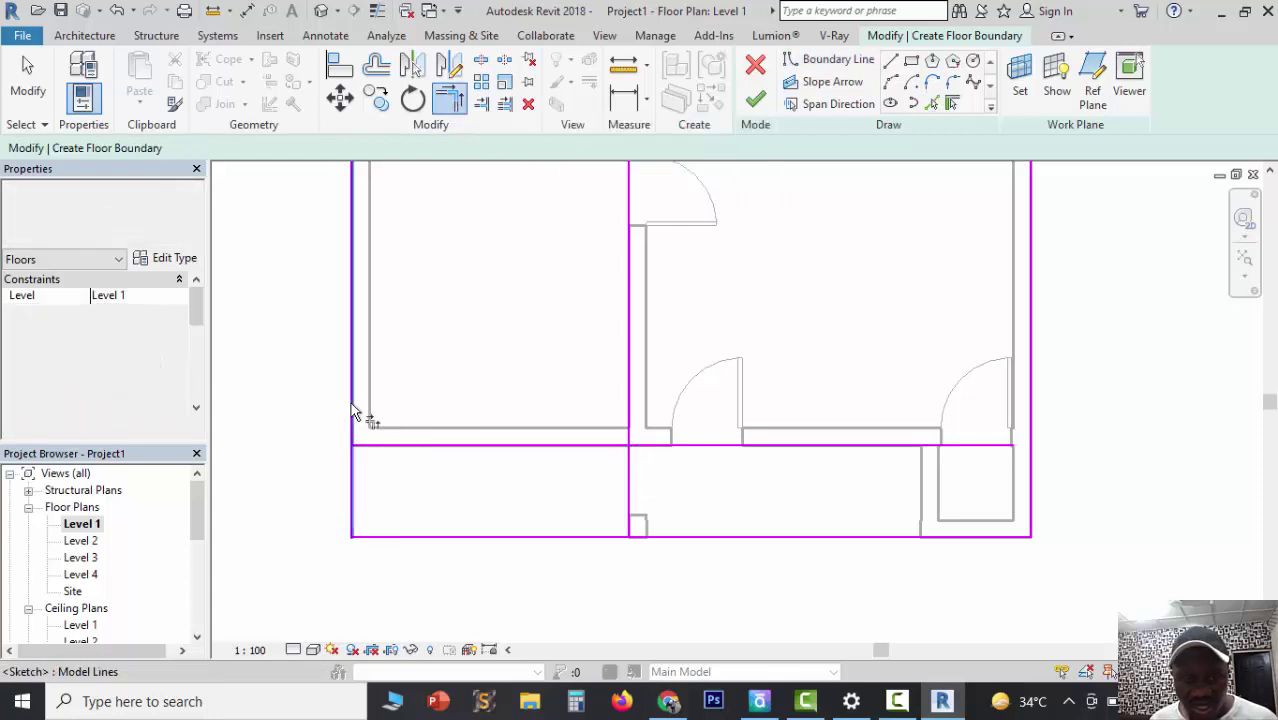
click(410, 462)
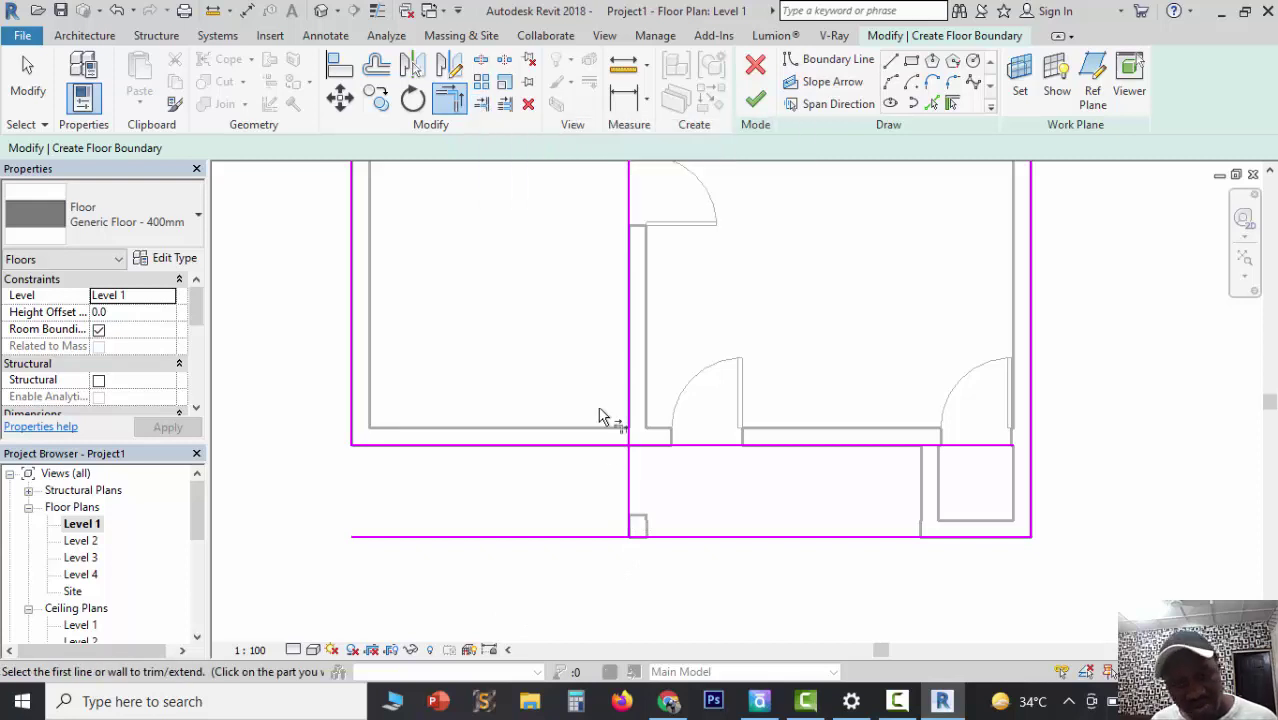
click(628, 483)
click(660, 537)
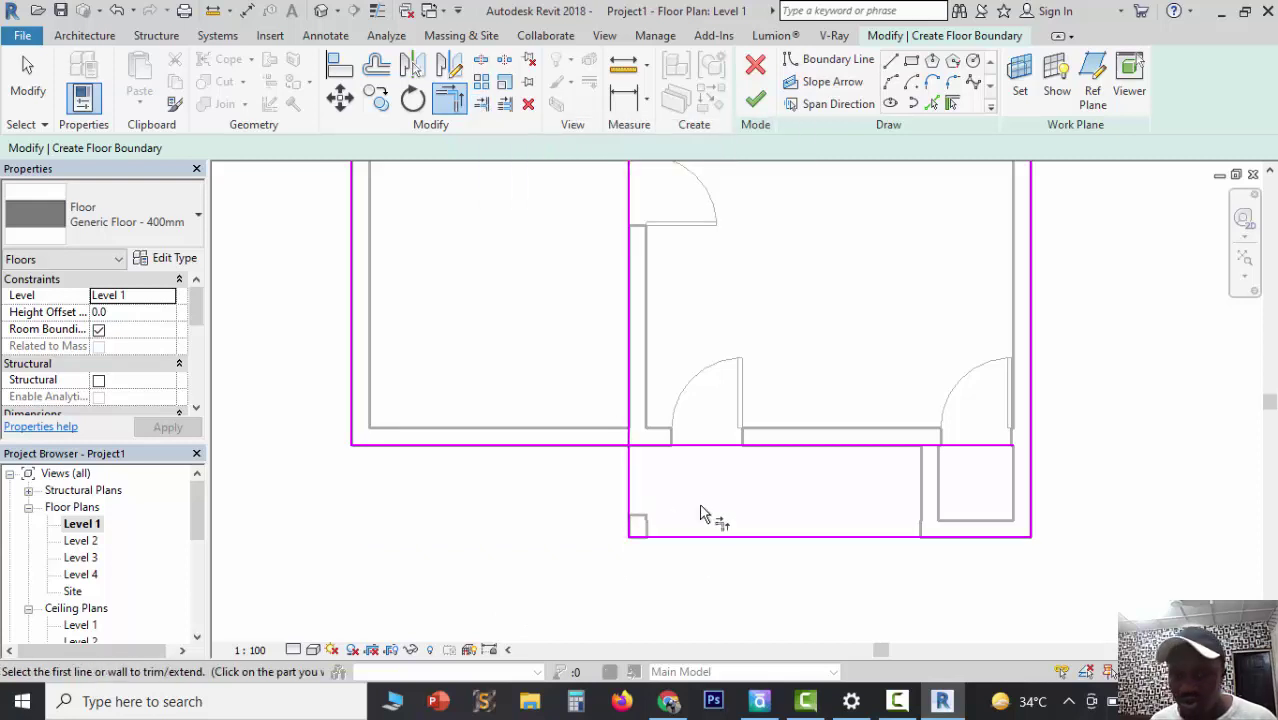
scroll(705, 493, down, 2)
click(626, 462)
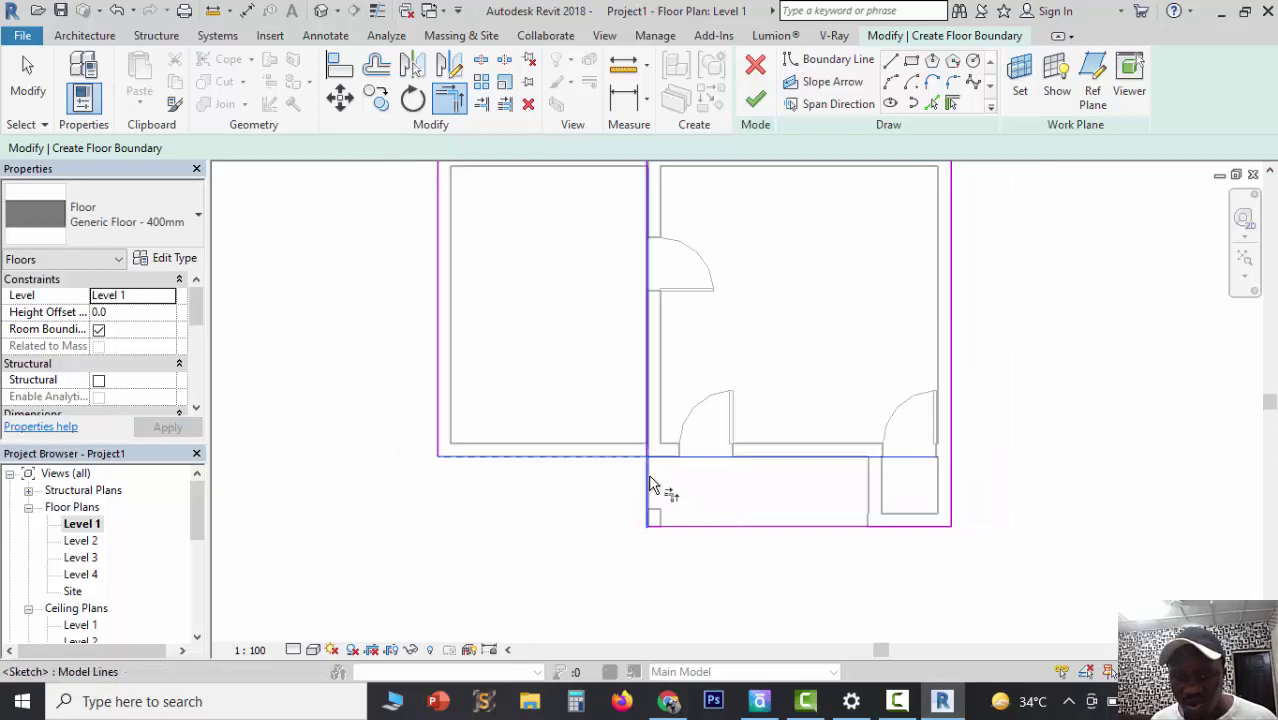
click(650, 488)
Step: Check the trimmed outline and finish the floor sketch
scroll(650, 514, down, 1)
scroll(647, 515, down, 3)
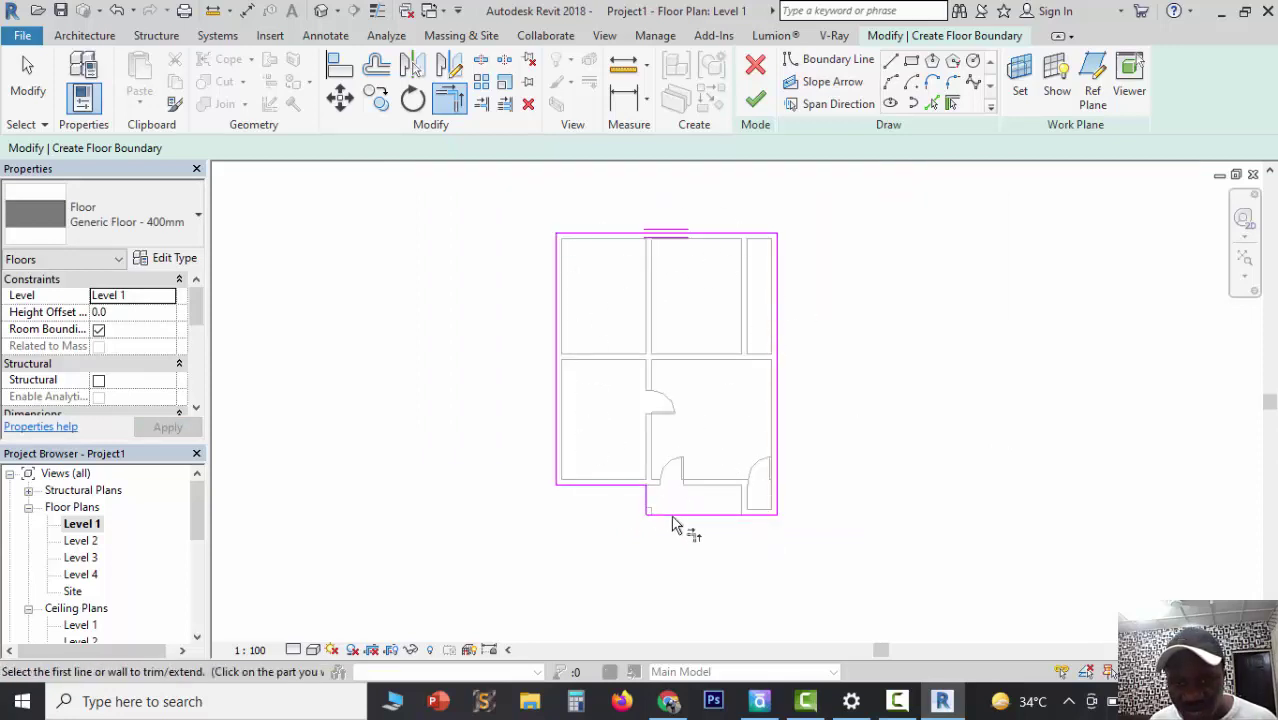
scroll(650, 516, up, 2)
scroll(850, 565, down, 2)
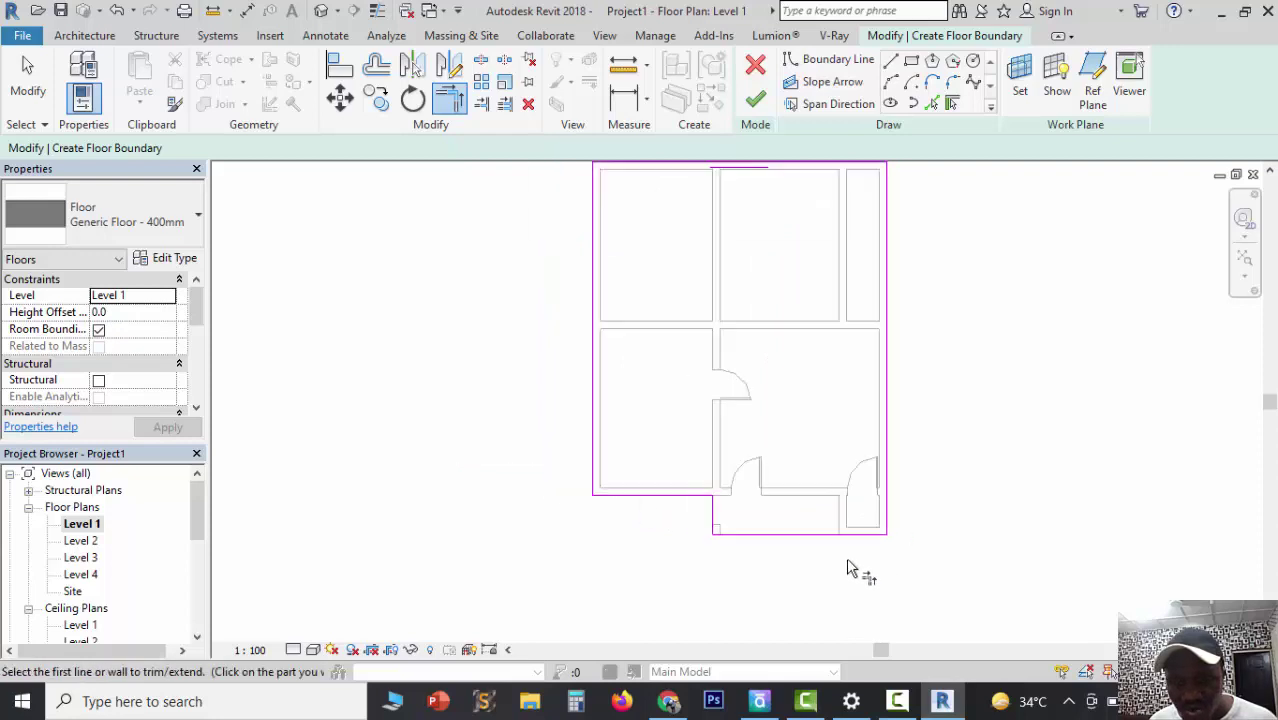
scroll(912, 464, down, 1)
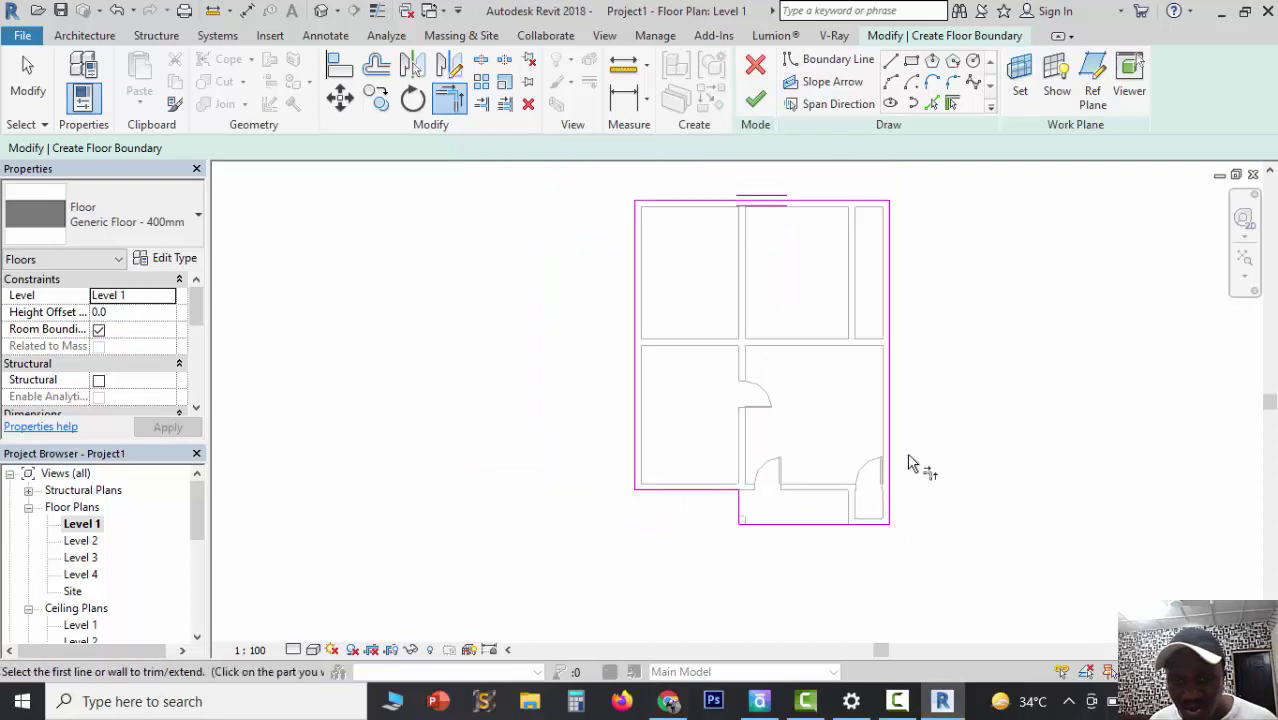
click(756, 101)
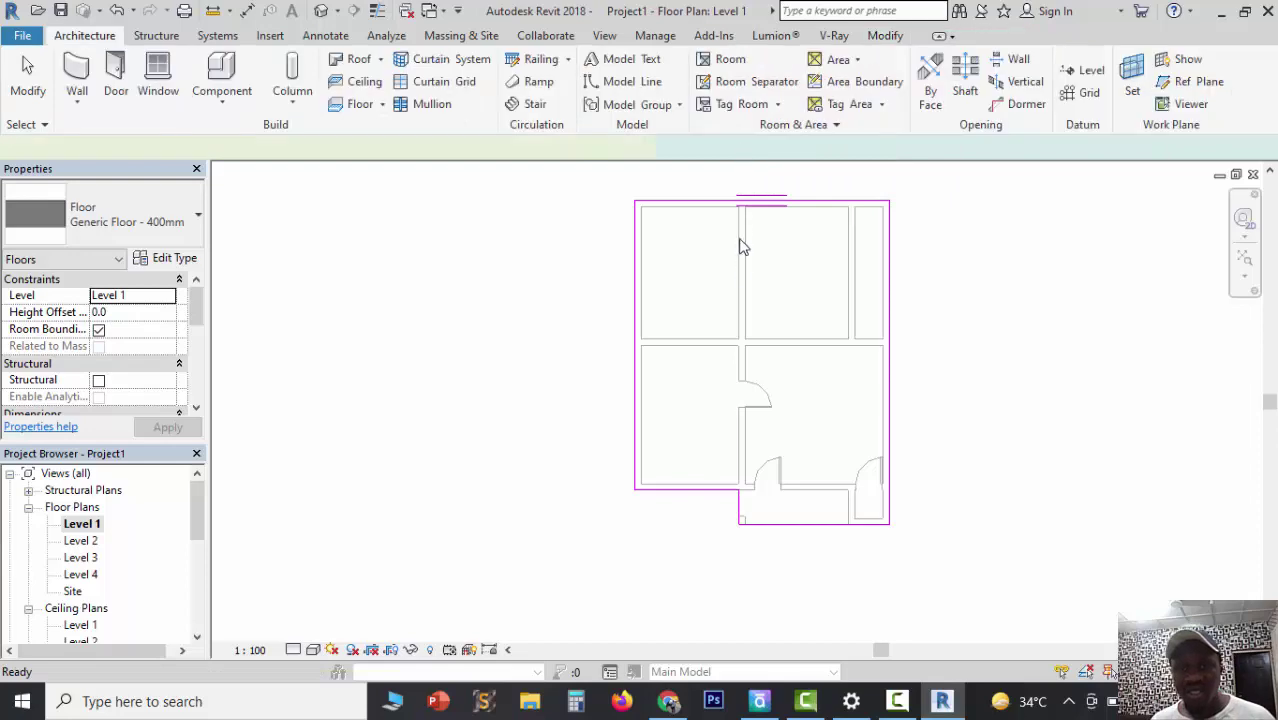
Step: Open the 3D view and examine the floor slab beneath the walls and porch
click(321, 11)
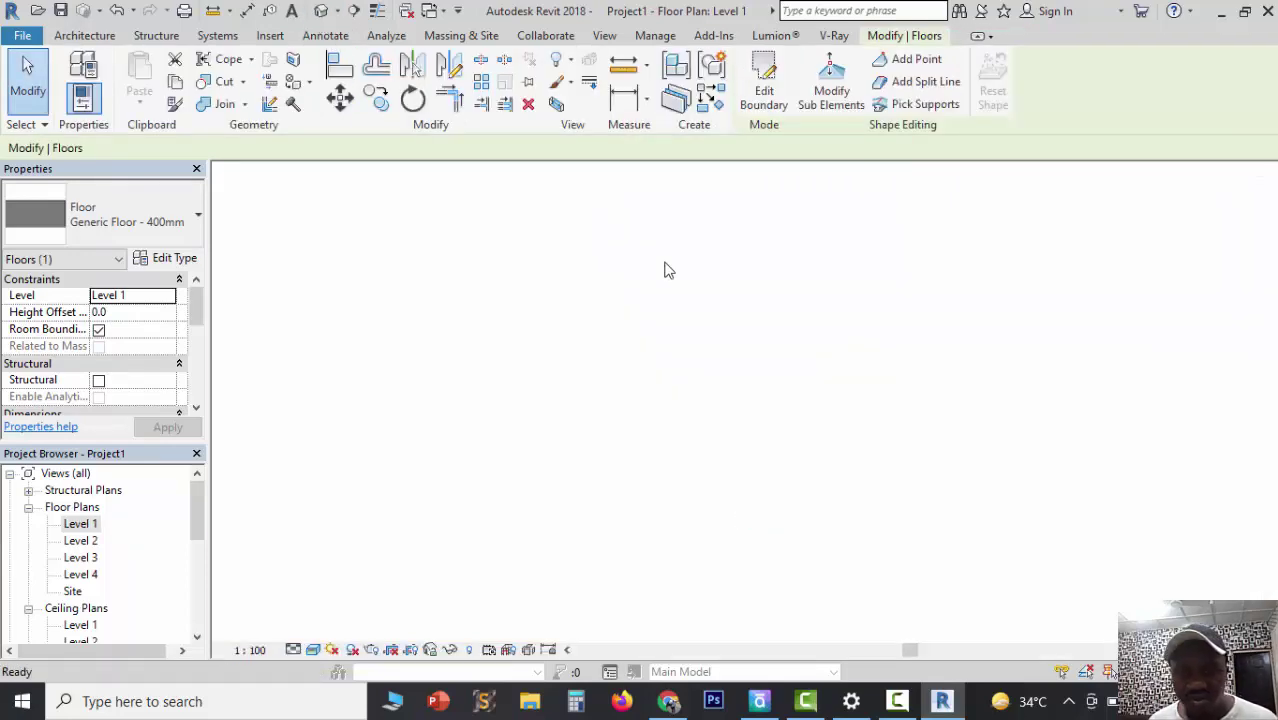
scroll(790, 348, down, 5)
scroll(870, 420, down, 2)
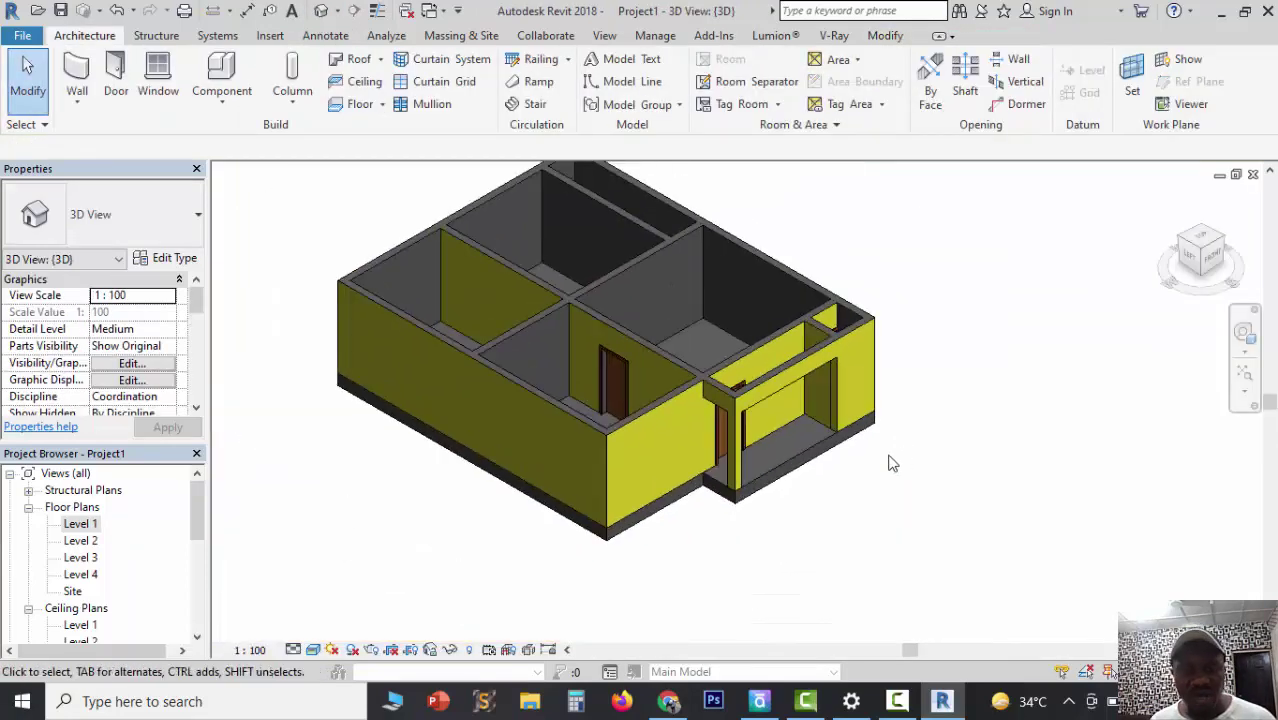
scroll(440, 520, up, 4)
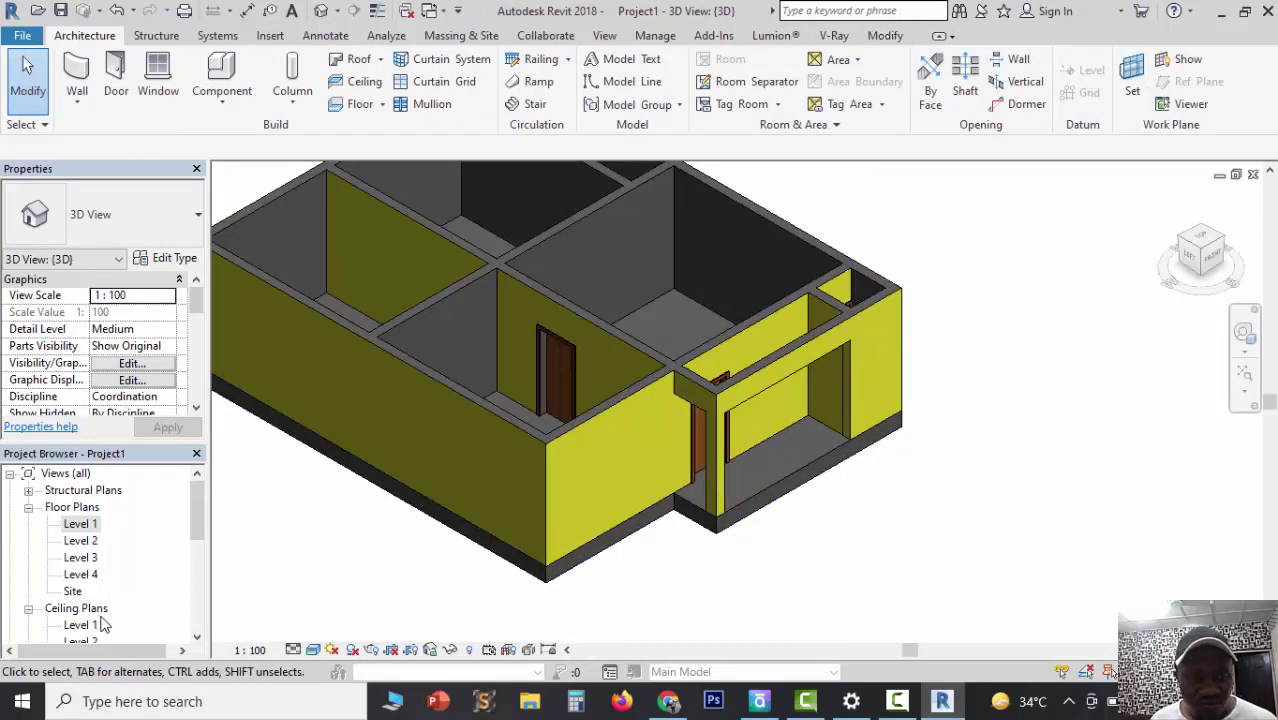
Step: Open the South elevation and examine the building against the levels
scroll(104, 620, down, 1)
scroll(82, 600, down, 3)
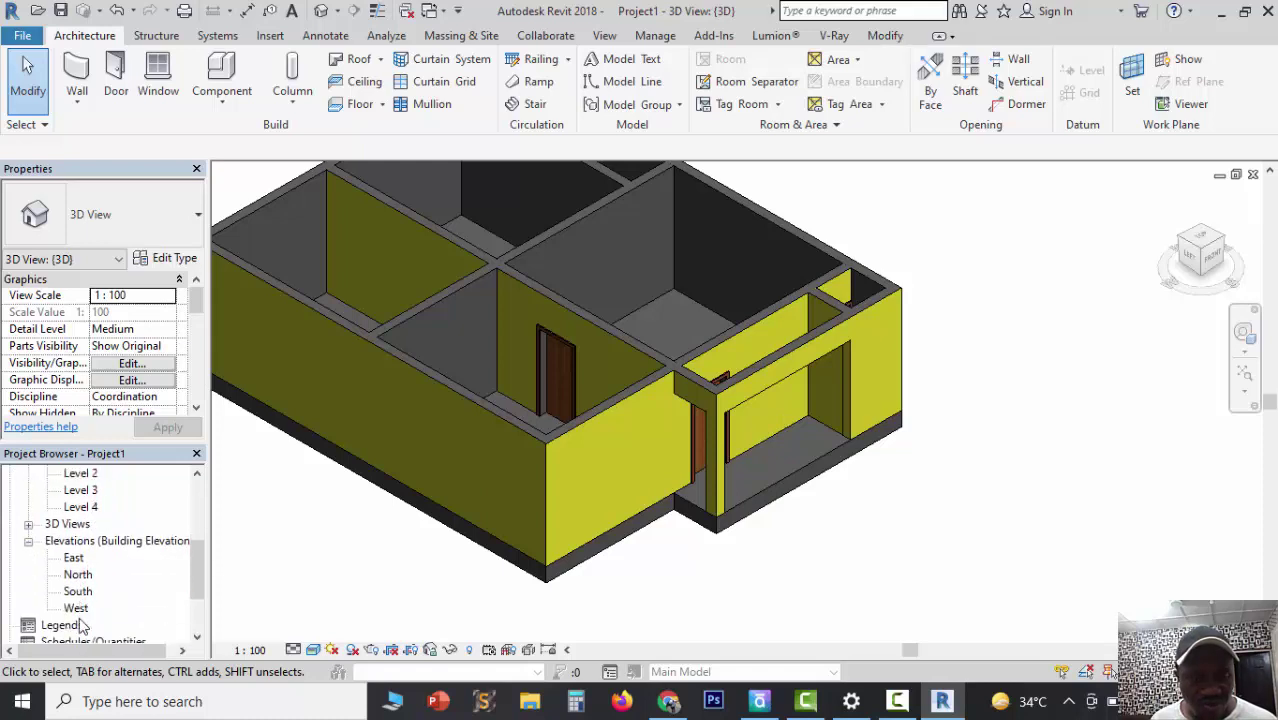
double_click(74, 576)
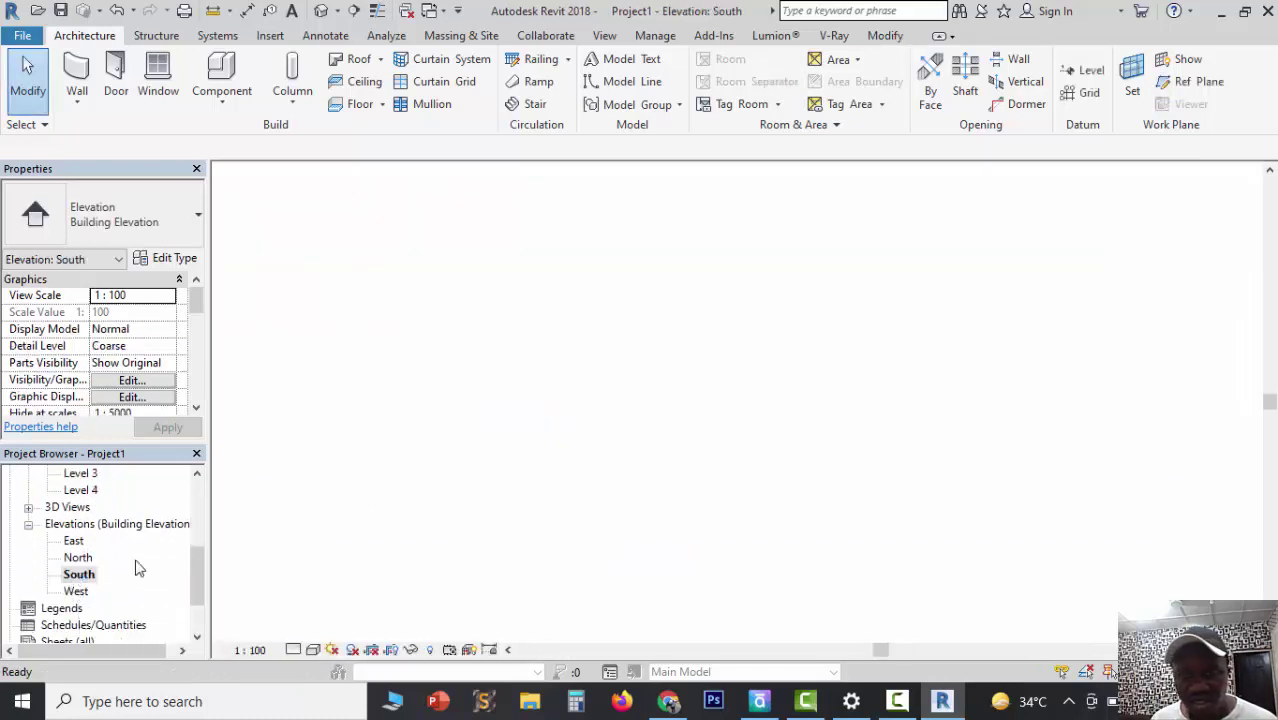
scroll(711, 373, down, 2)
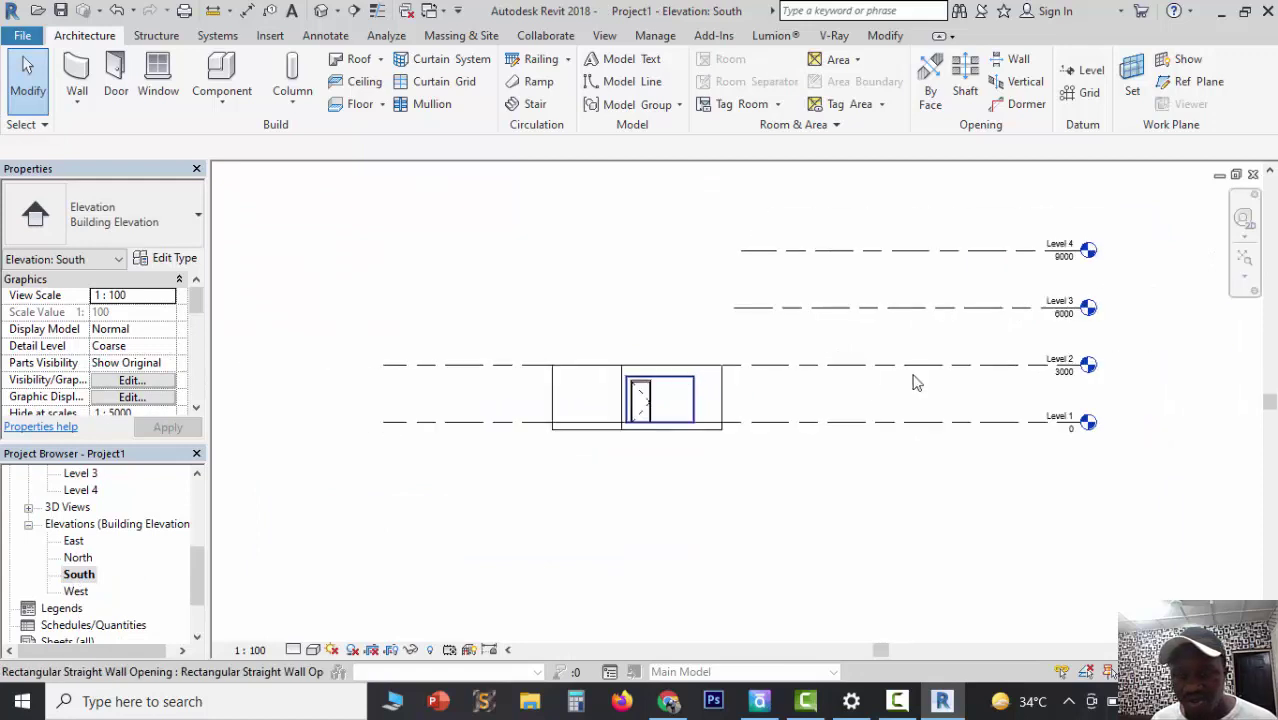
Step: Open the Level 2 floor plan and bring the building outline into view
scroll(84, 515, up, 5)
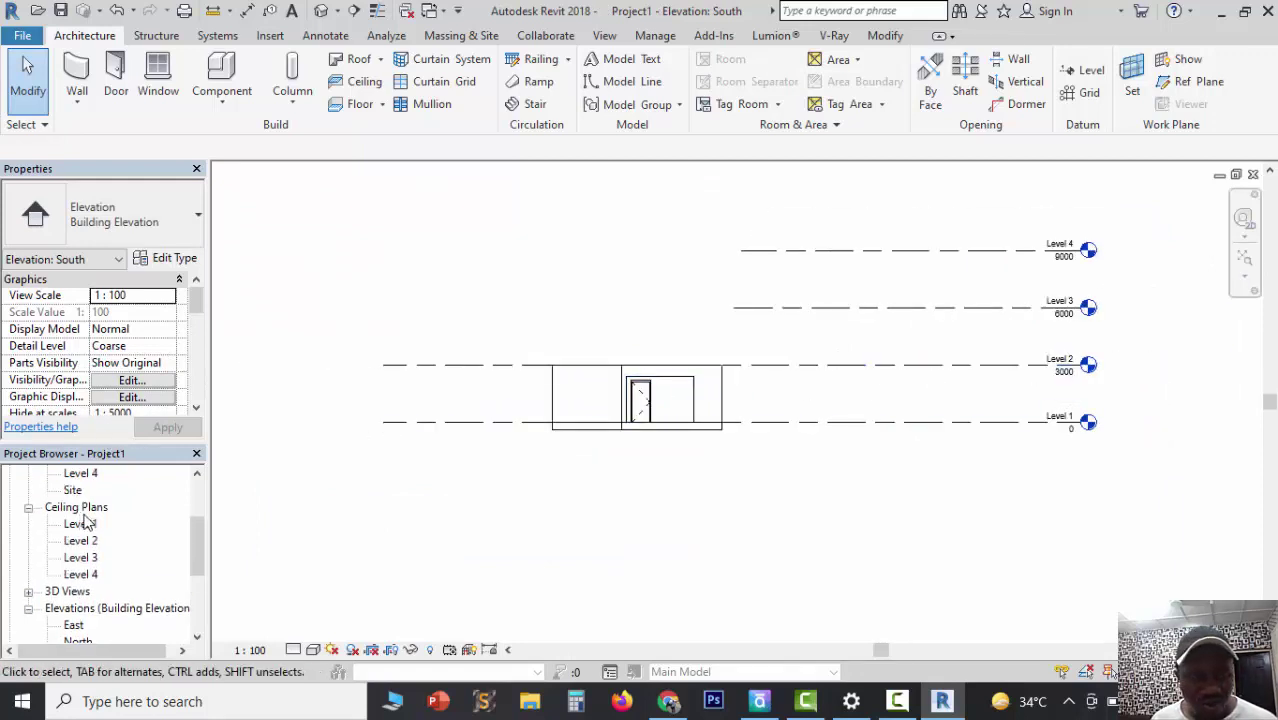
double_click(81, 524)
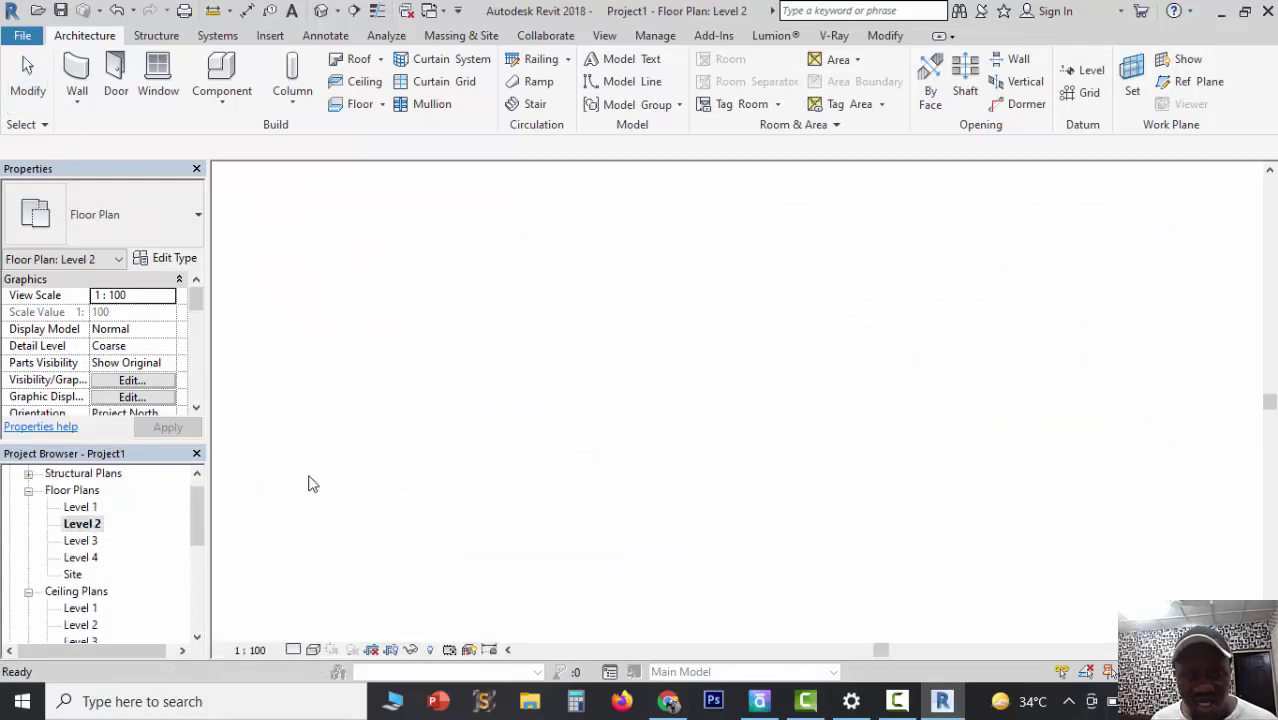
scroll(683, 415, up, 4)
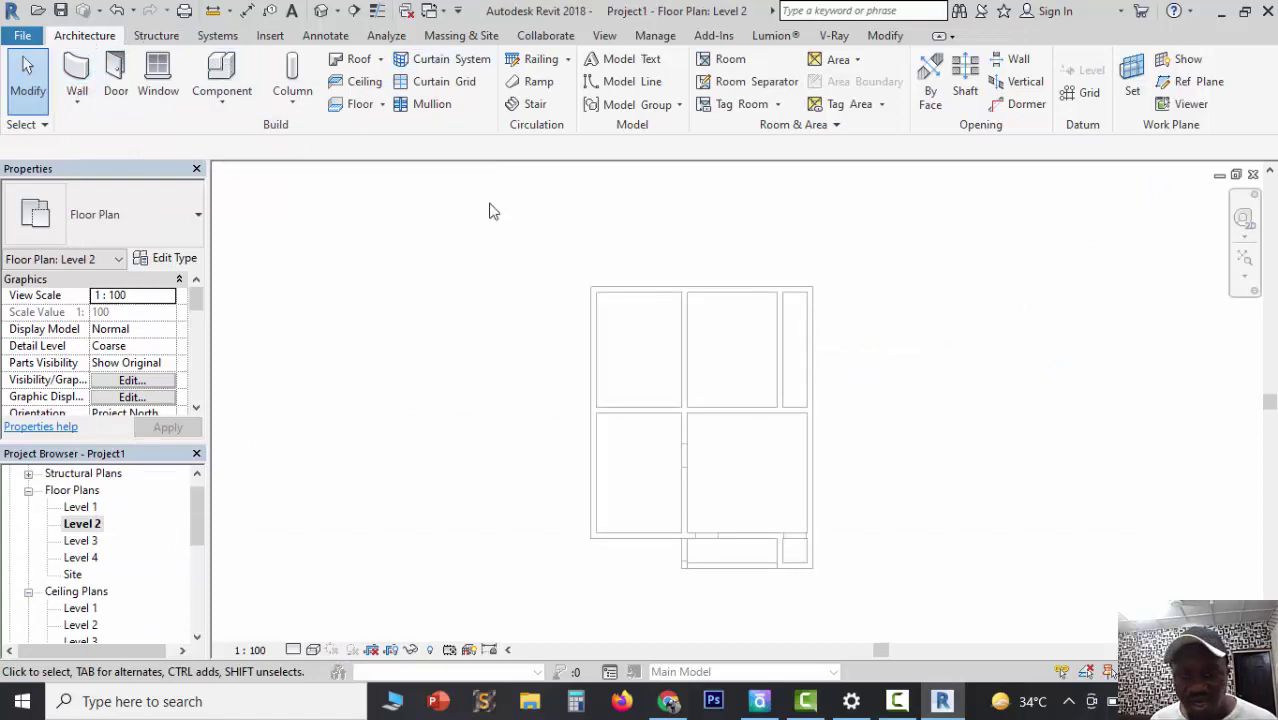
Step: Start a Generic Roof - 300mm footprint and pick slope-defining boundary lines from the north, west and east exterior walls with a 600 offset
click(357, 62)
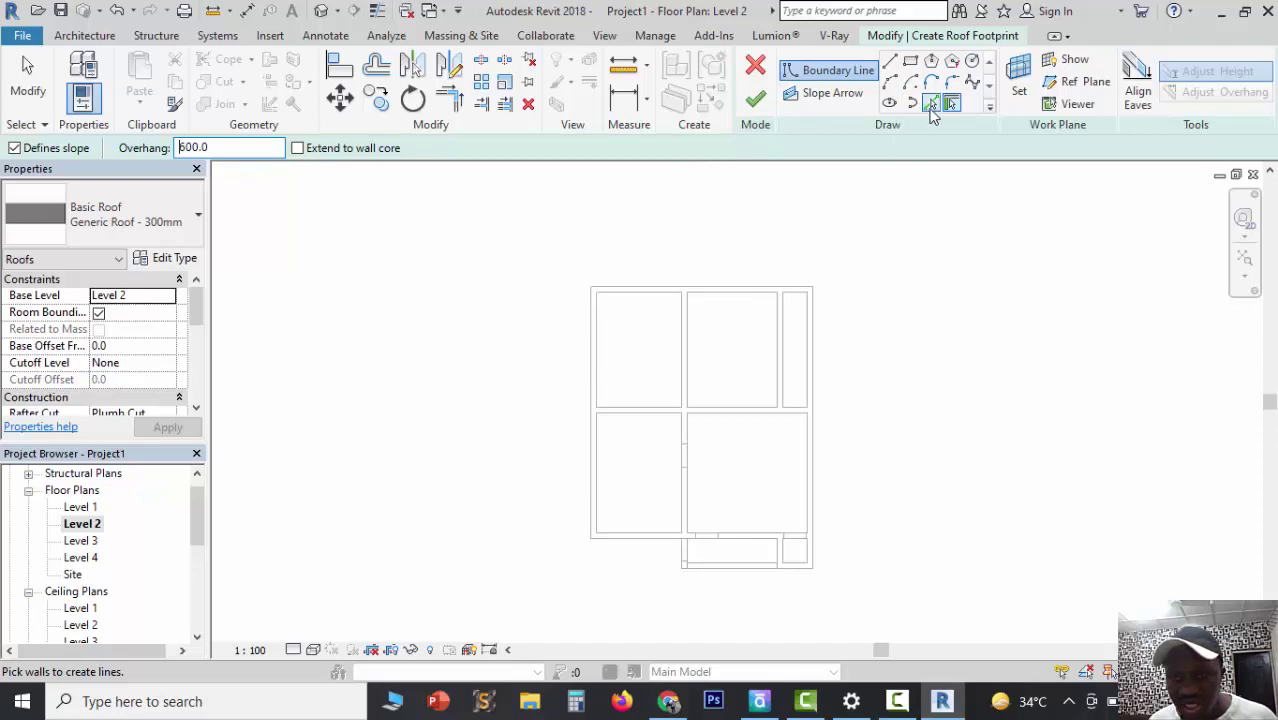
click(931, 104)
scroll(726, 266, up, 3)
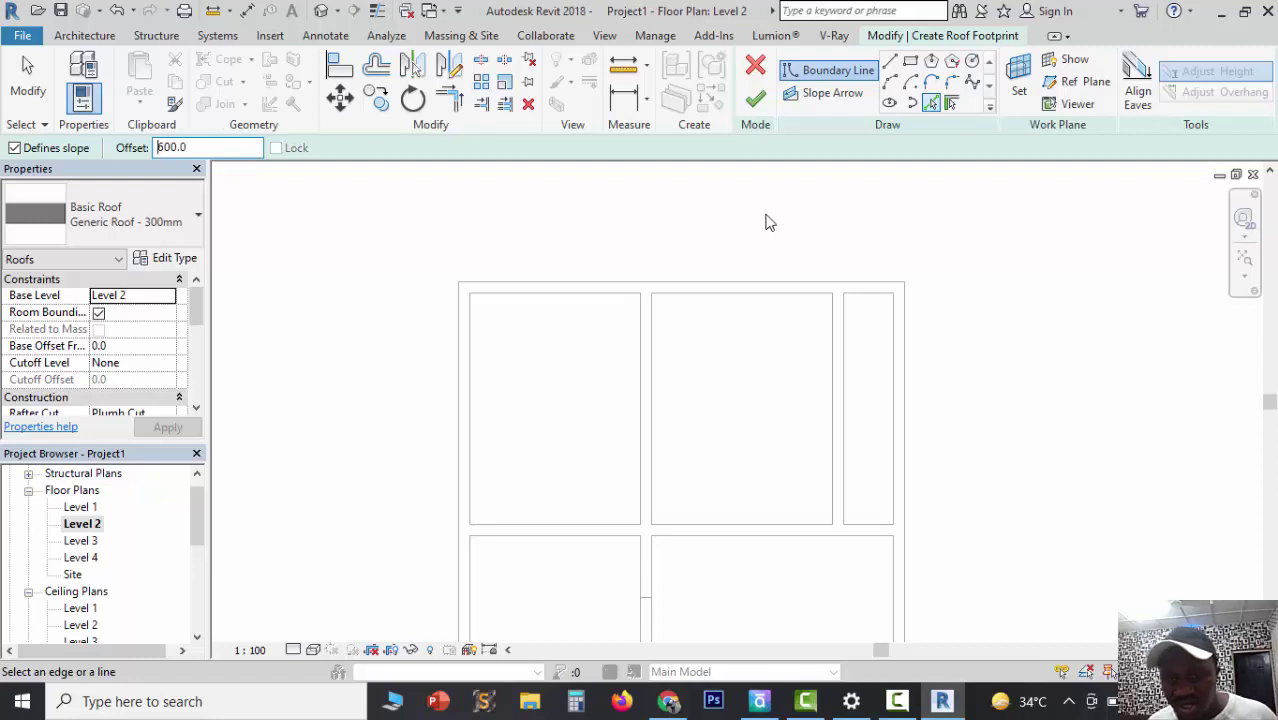
click(759, 289)
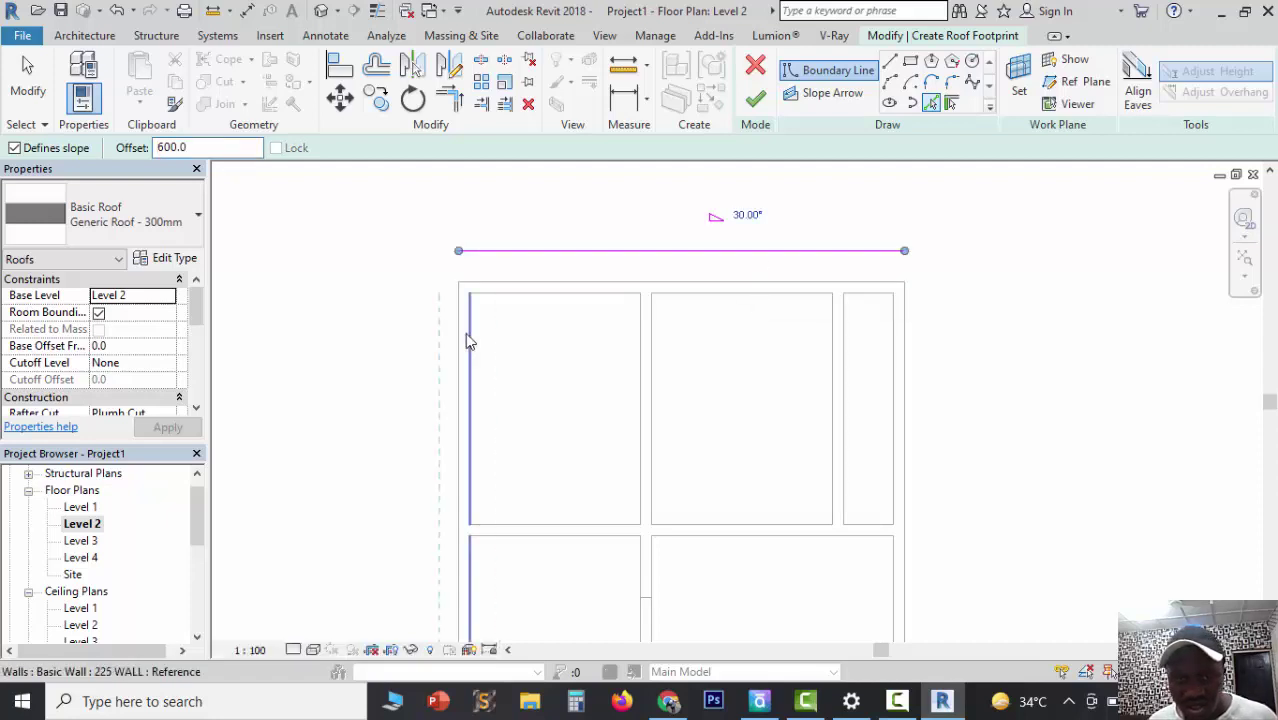
click(468, 340)
click(904, 332)
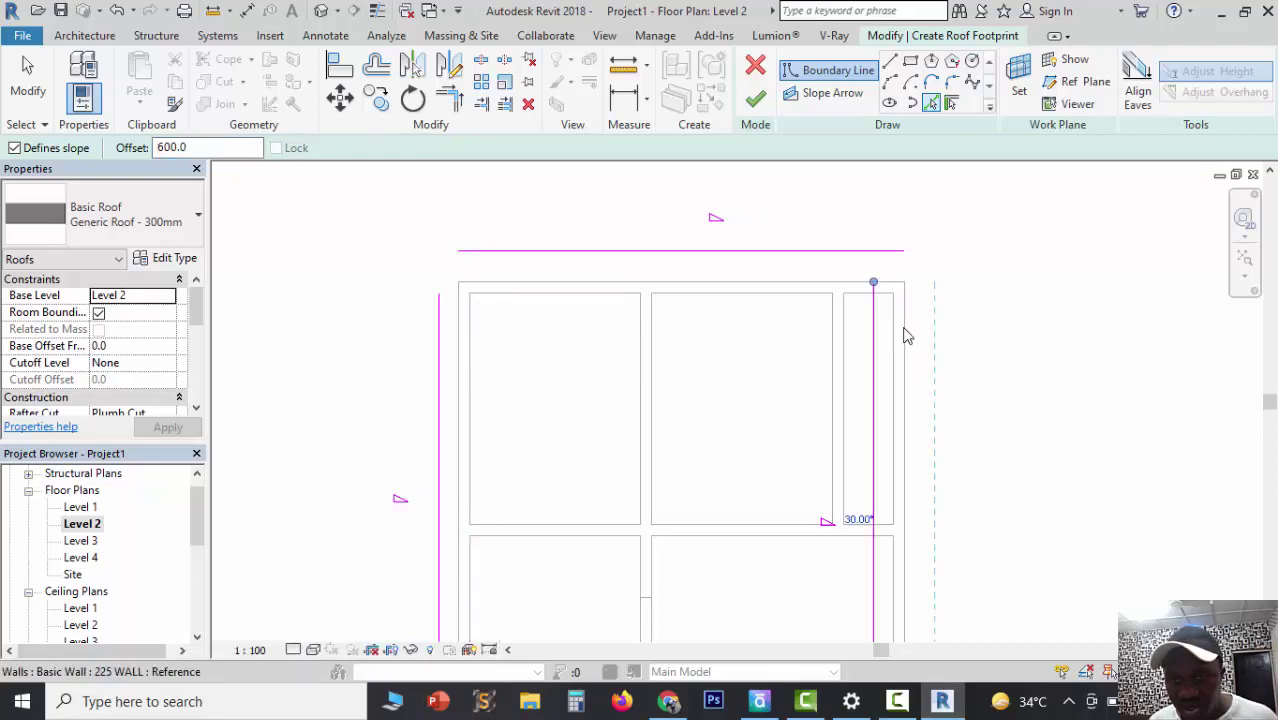
click(900, 330)
scroll(745, 285, down, 3)
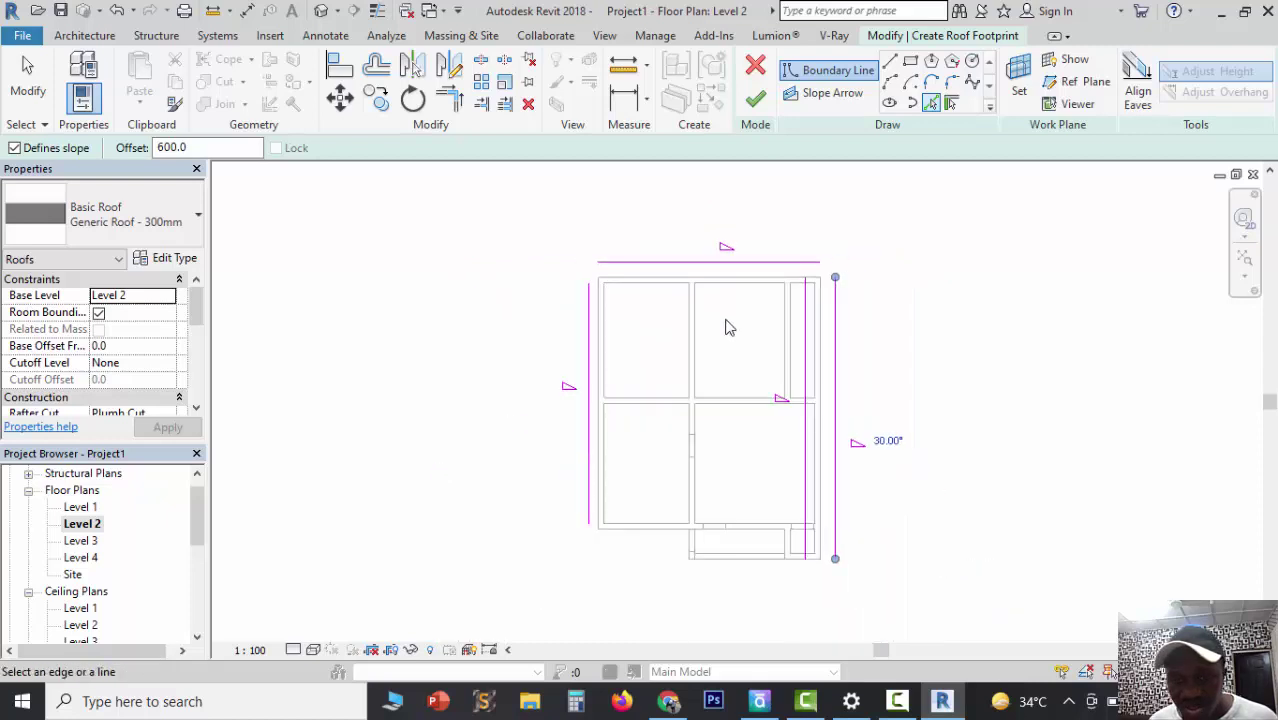
Step: Pick slope-defining roof boundary lines offset 600 from the porch's south edge, the main south exterior wall and the porch's west side
scroll(716, 590, up, 3)
click(720, 513)
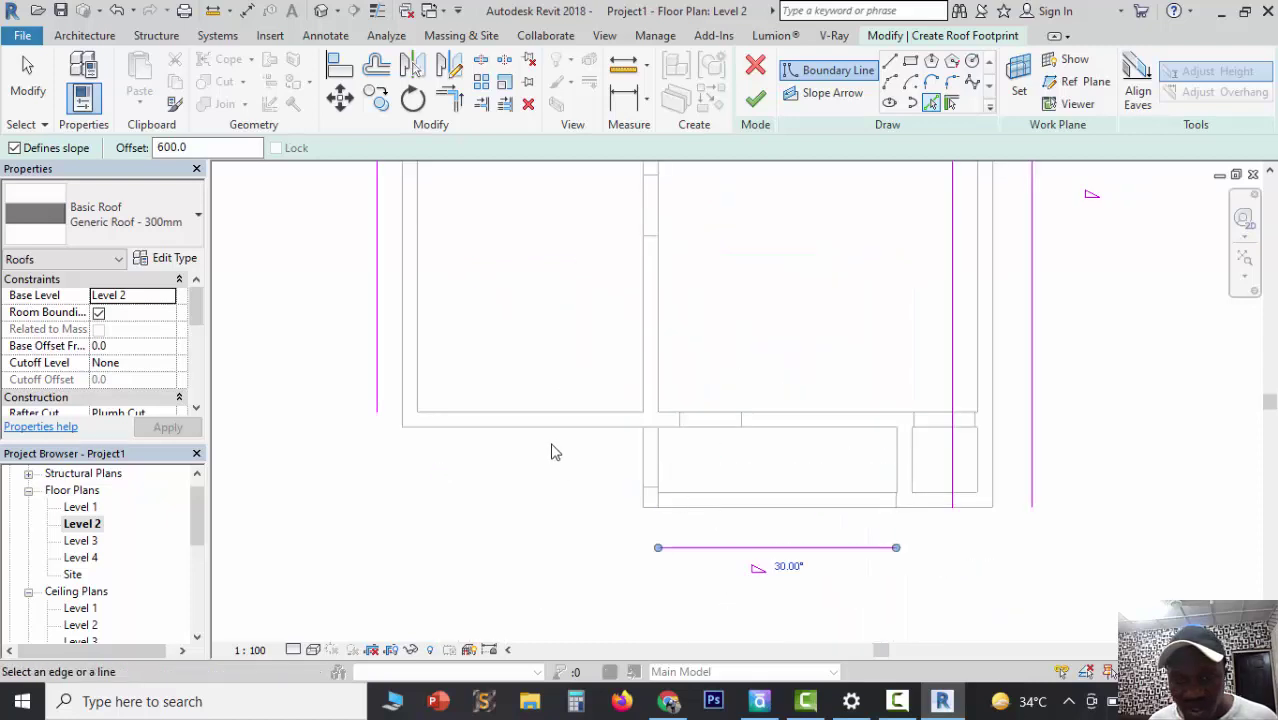
click(565, 442)
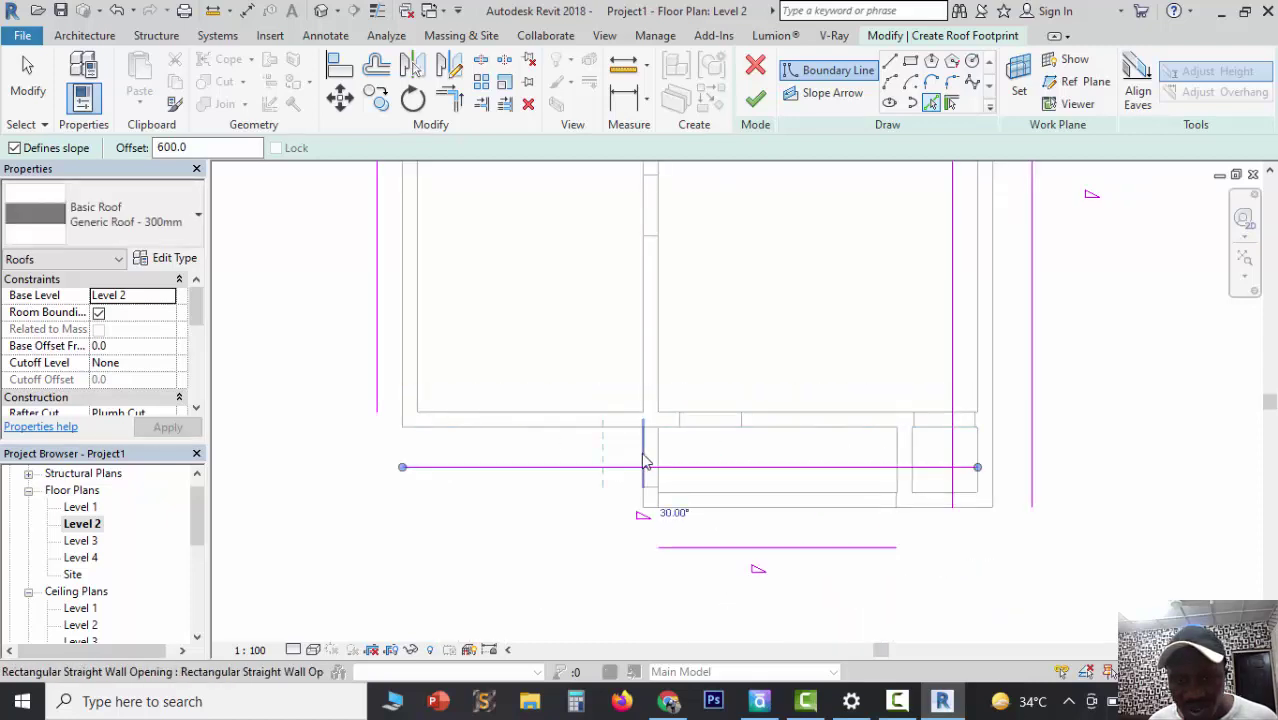
click(645, 462)
scroll(611, 493, down, 2)
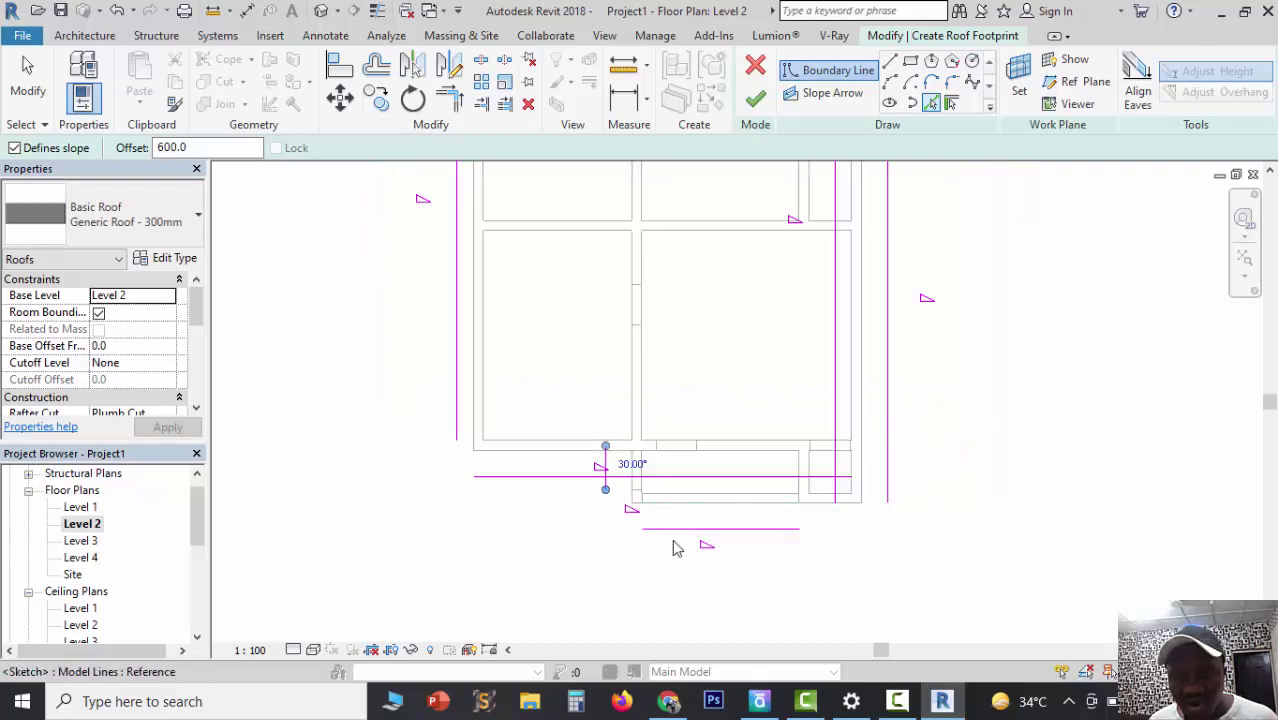
Step: Trim/extend the porch's west and south roof lines into a corner, and likewise the main west and south lines
click(450, 100)
scroll(612, 518, up, 3)
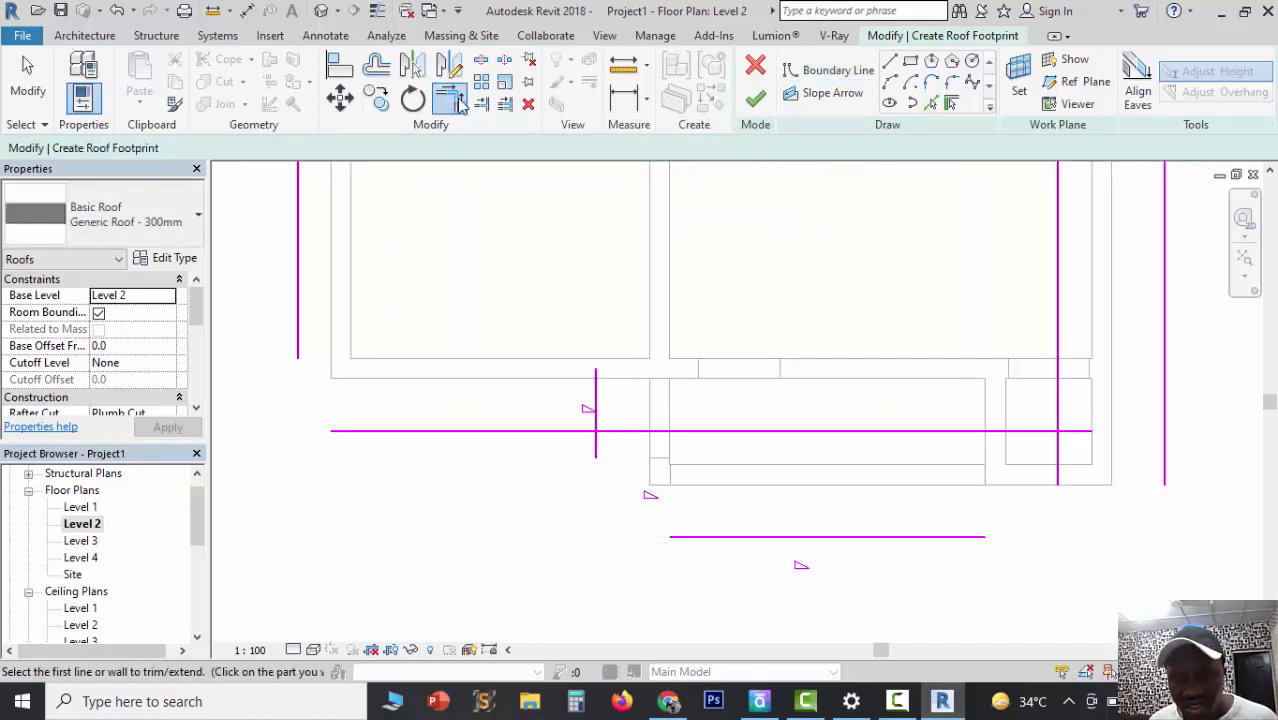
click(600, 448)
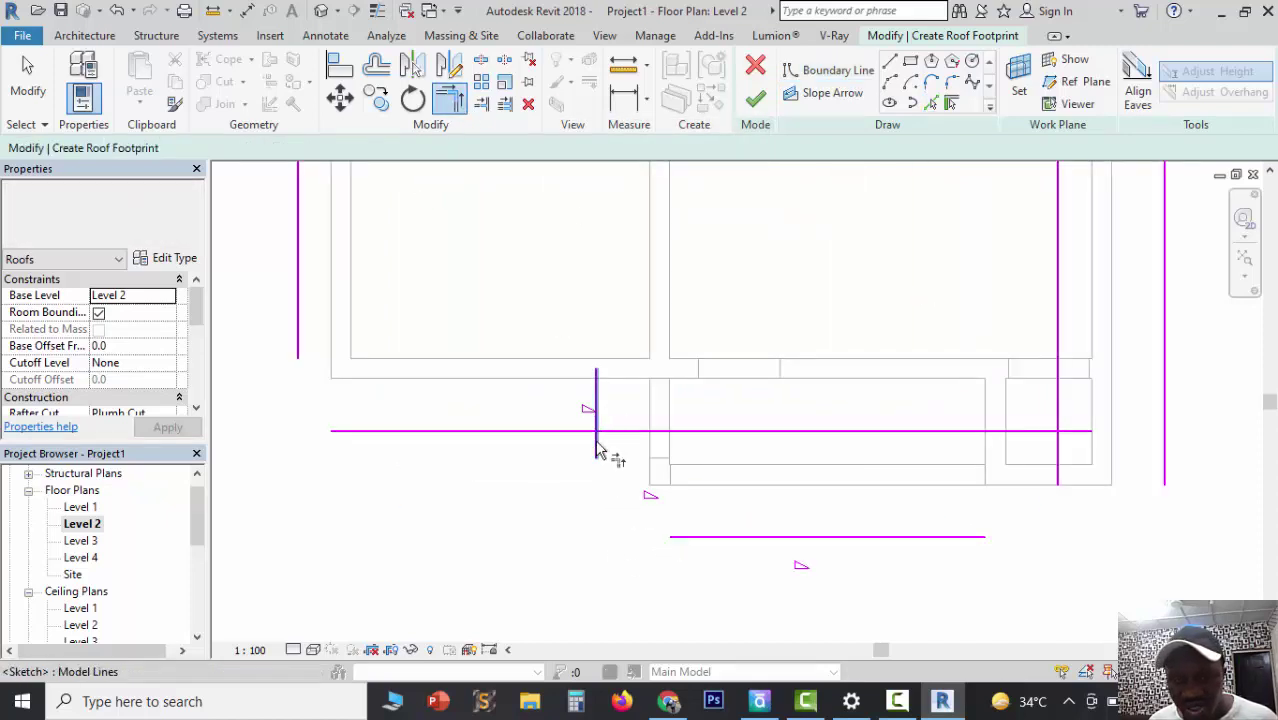
click(707, 548)
scroll(680, 537, down, 2)
click(489, 466)
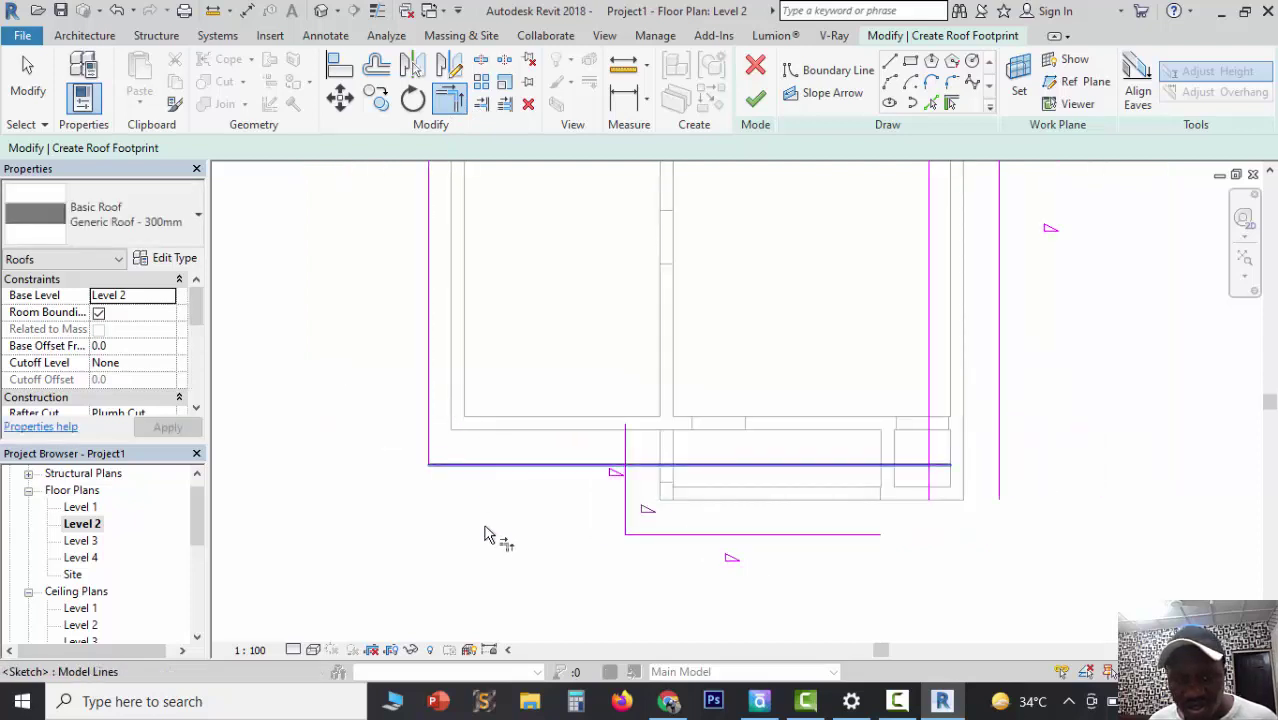
key(Escape)
scroll(484, 535, down, 2)
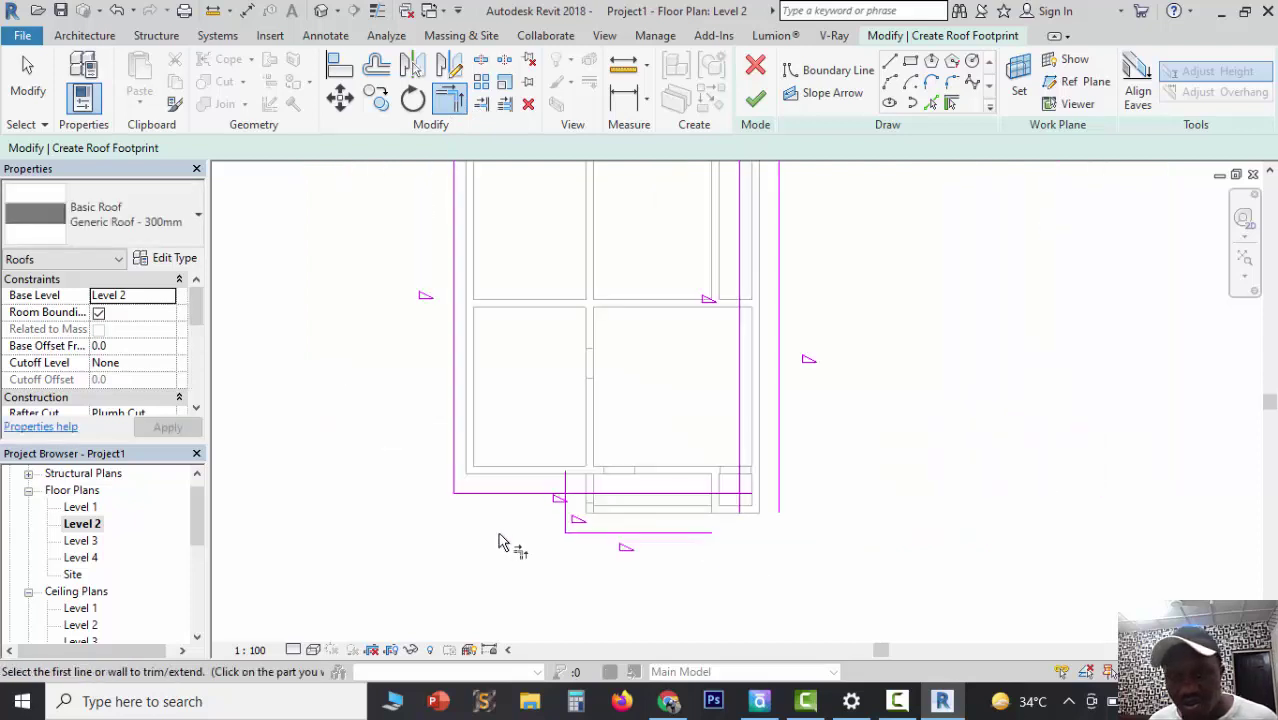
Step: Join the porch's south roof line to the east line and trim the main south line to the porch's west line
click(685, 535)
click(779, 508)
scroll(608, 491, up, 3)
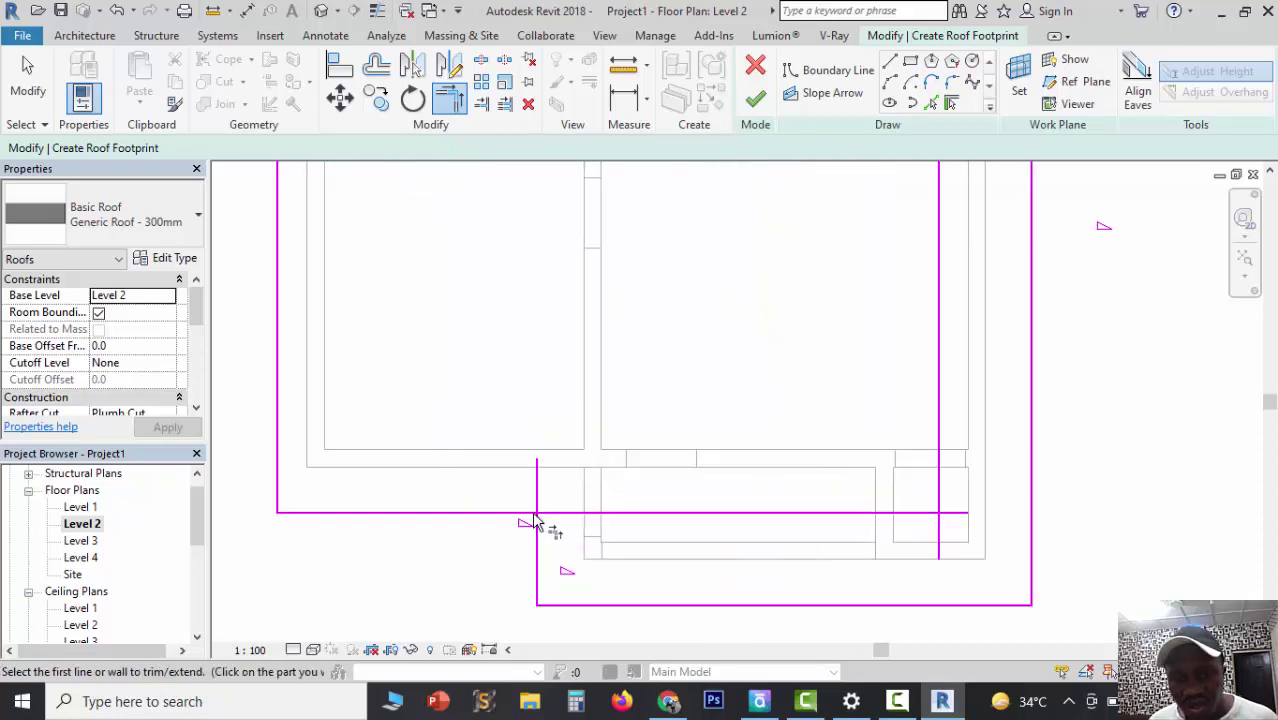
click(528, 515)
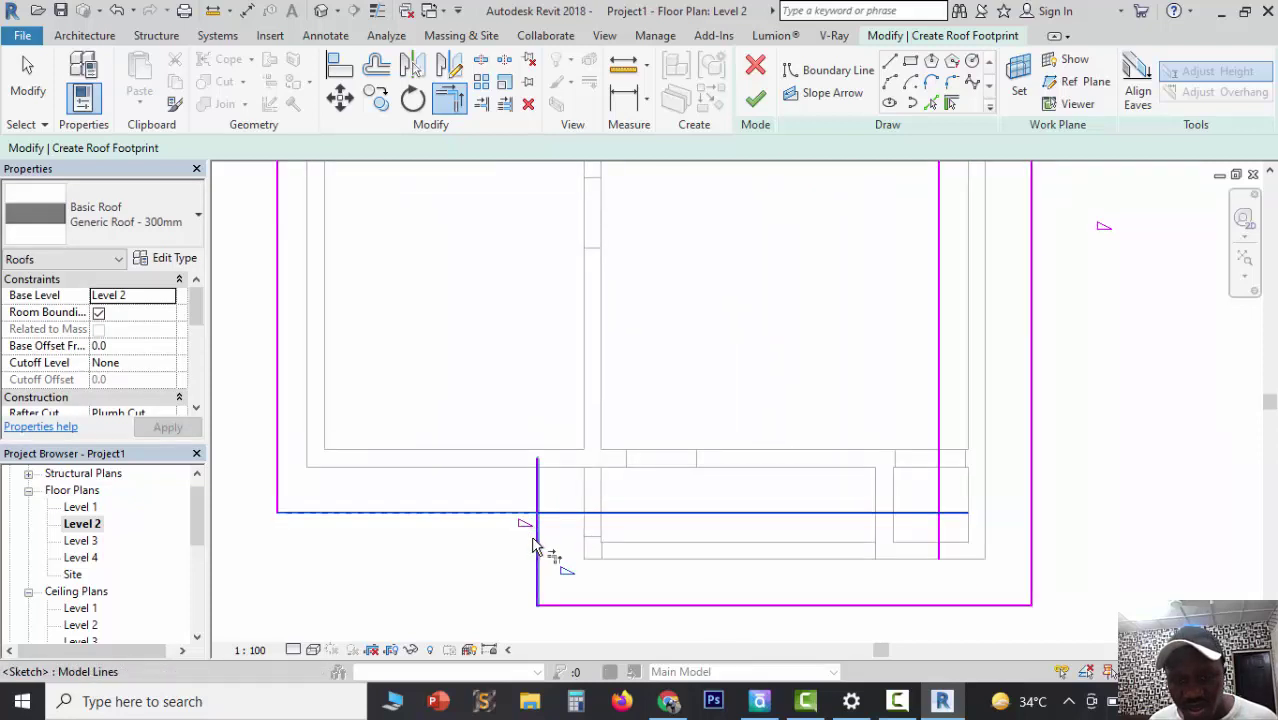
click(537, 551)
scroll(633, 571, down, 4)
scroll(740, 285, up, 3)
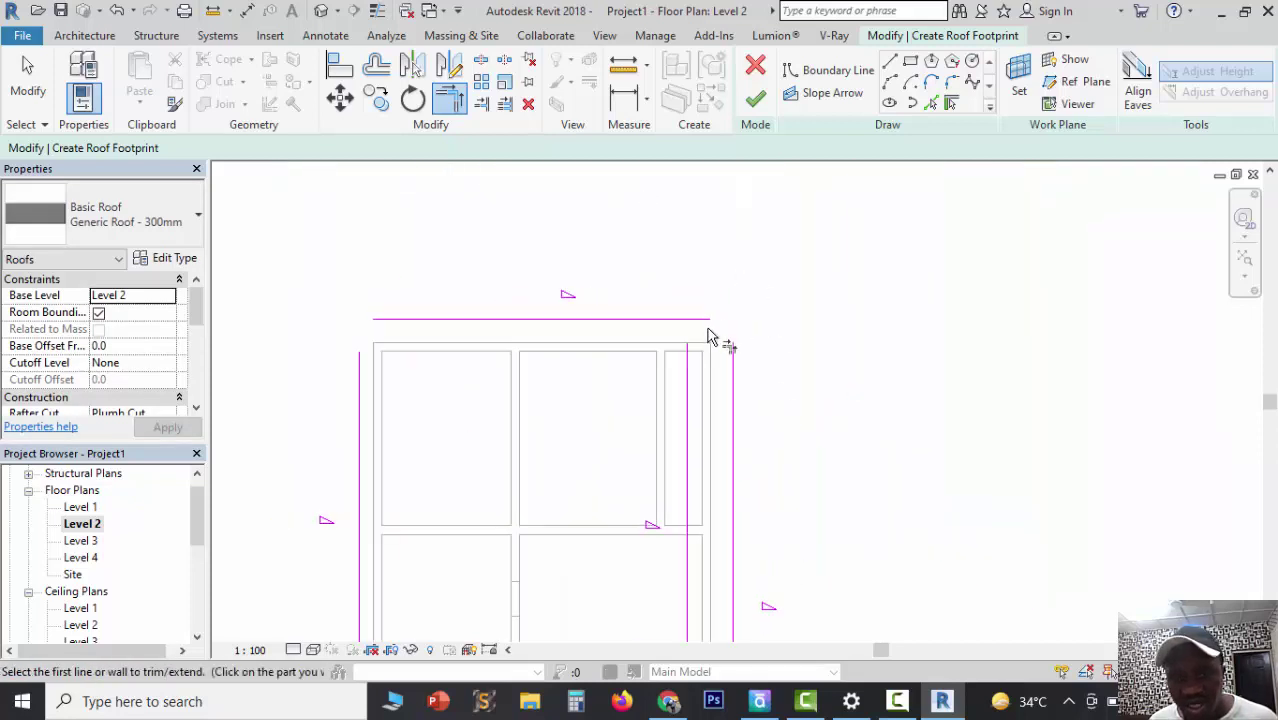
Step: Extend the north roof boundary line to form closed corners with the east and west lines
click(724, 298)
click(734, 325)
click(395, 321)
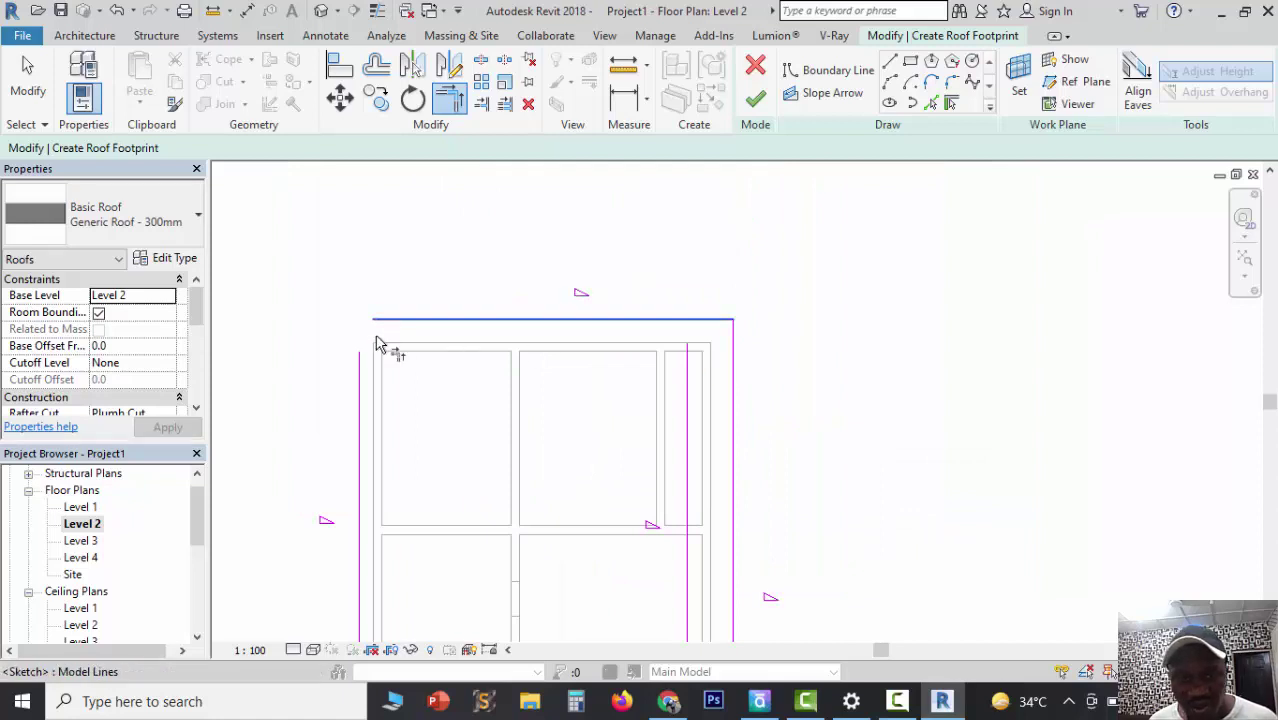
click(360, 362)
scroll(437, 279, down, 3)
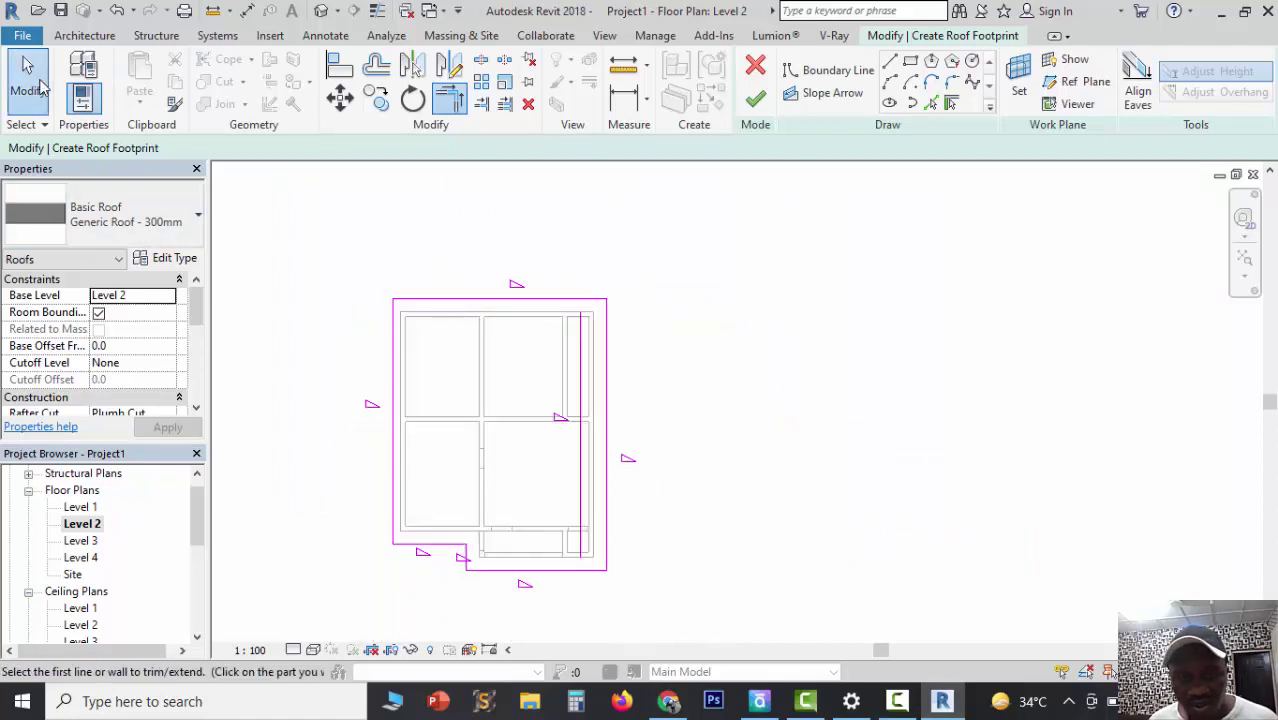
Step: Delete the stray vertical boundary line inside the footprint near the east wall
click(28, 80)
click(581, 366)
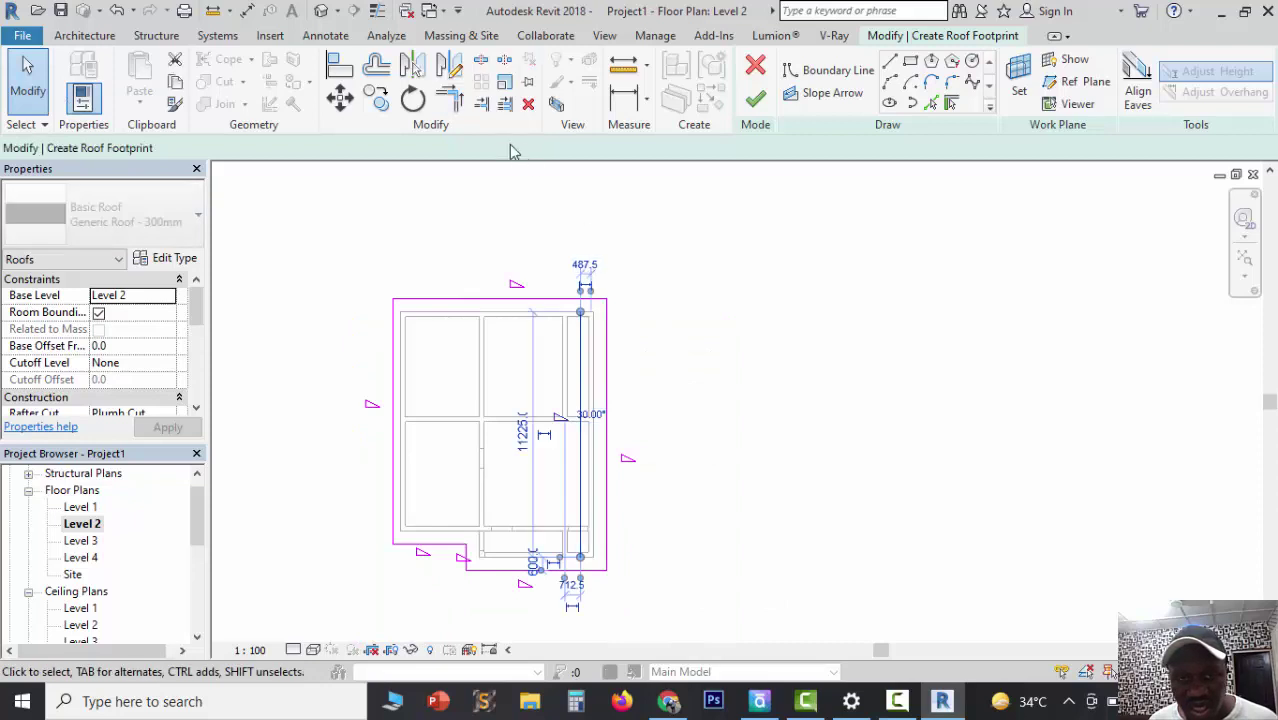
key(Delete)
scroll(353, 514, up, 2)
scroll(399, 515, down, 1)
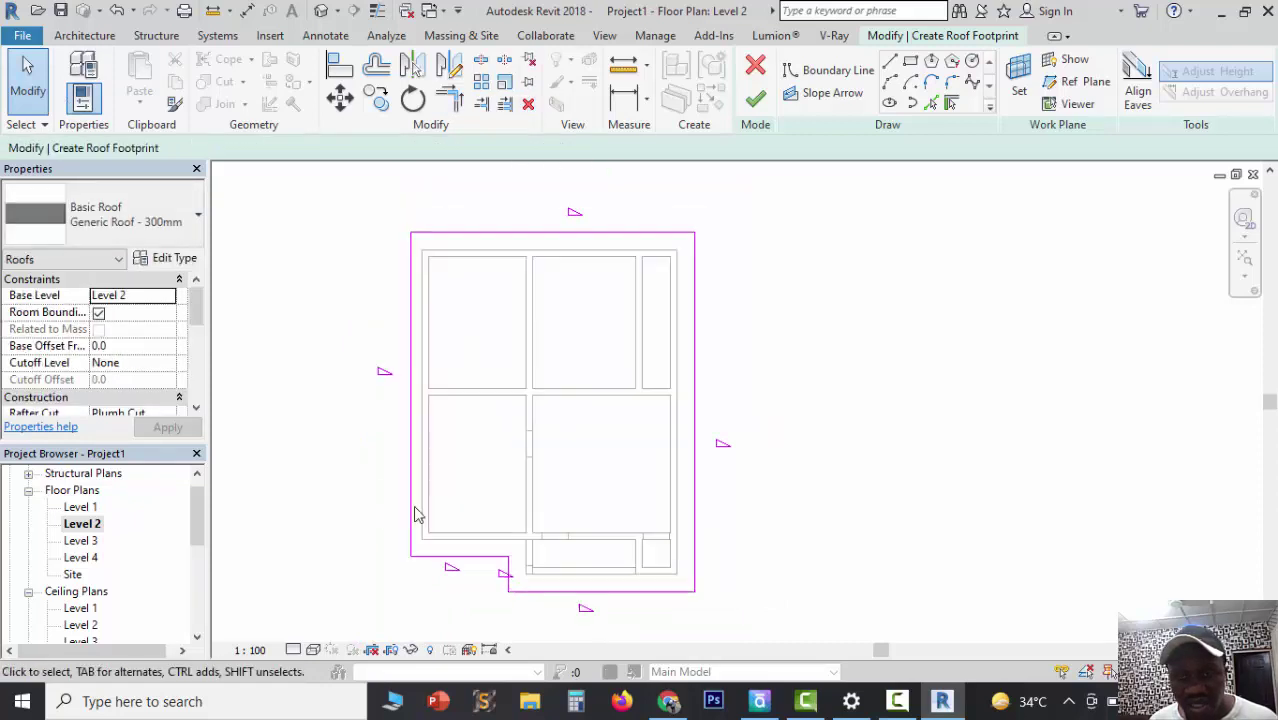
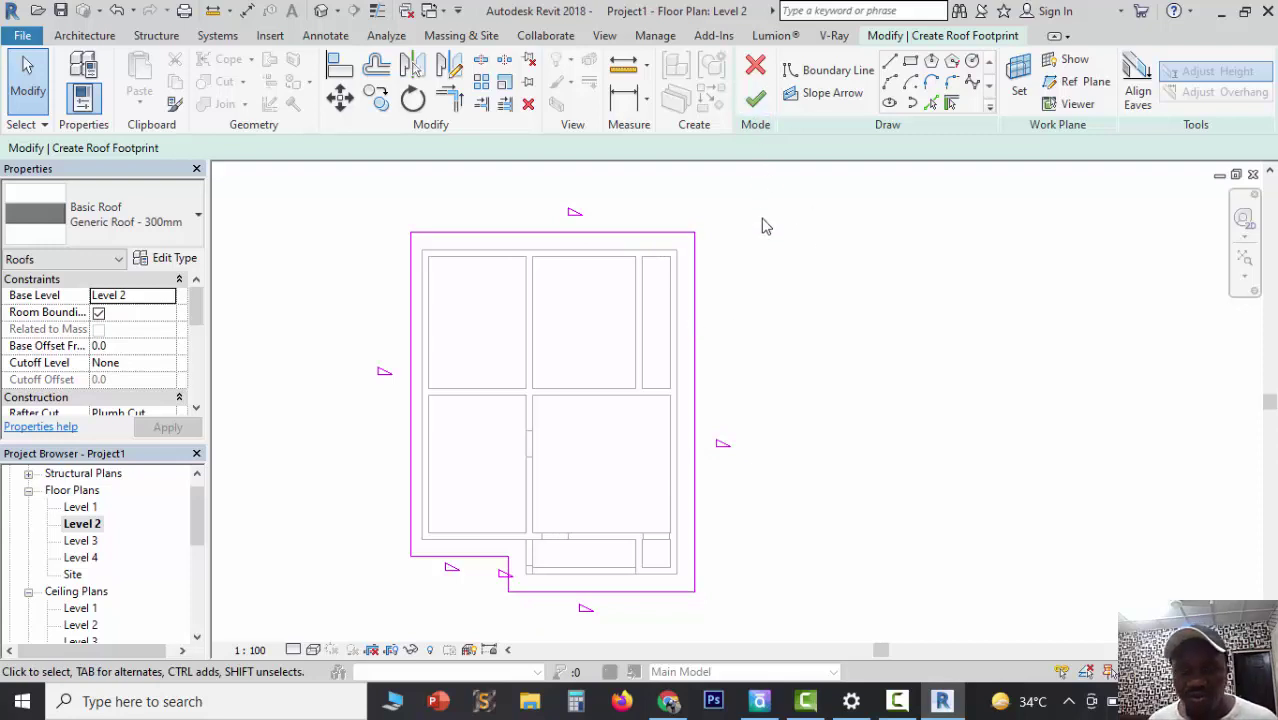
Step: Finish the roof footprint and open the default 3D view of the building
click(758, 101)
click(757, 101)
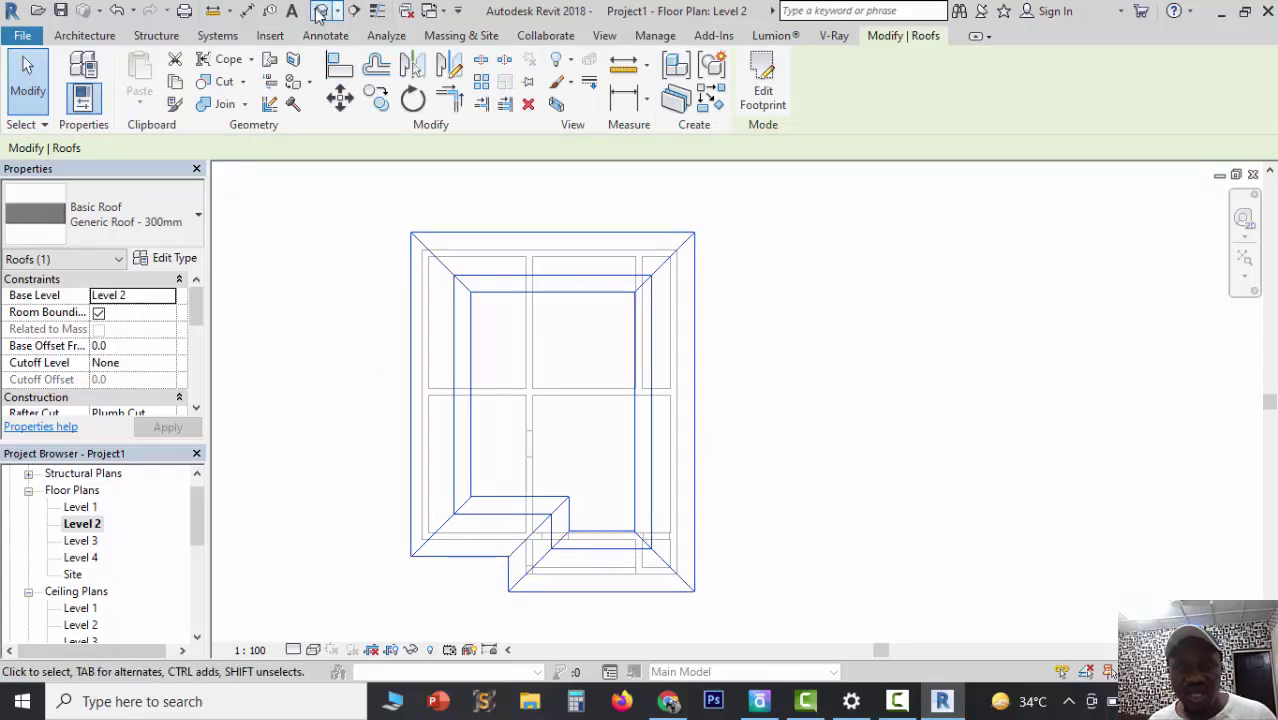
click(320, 13)
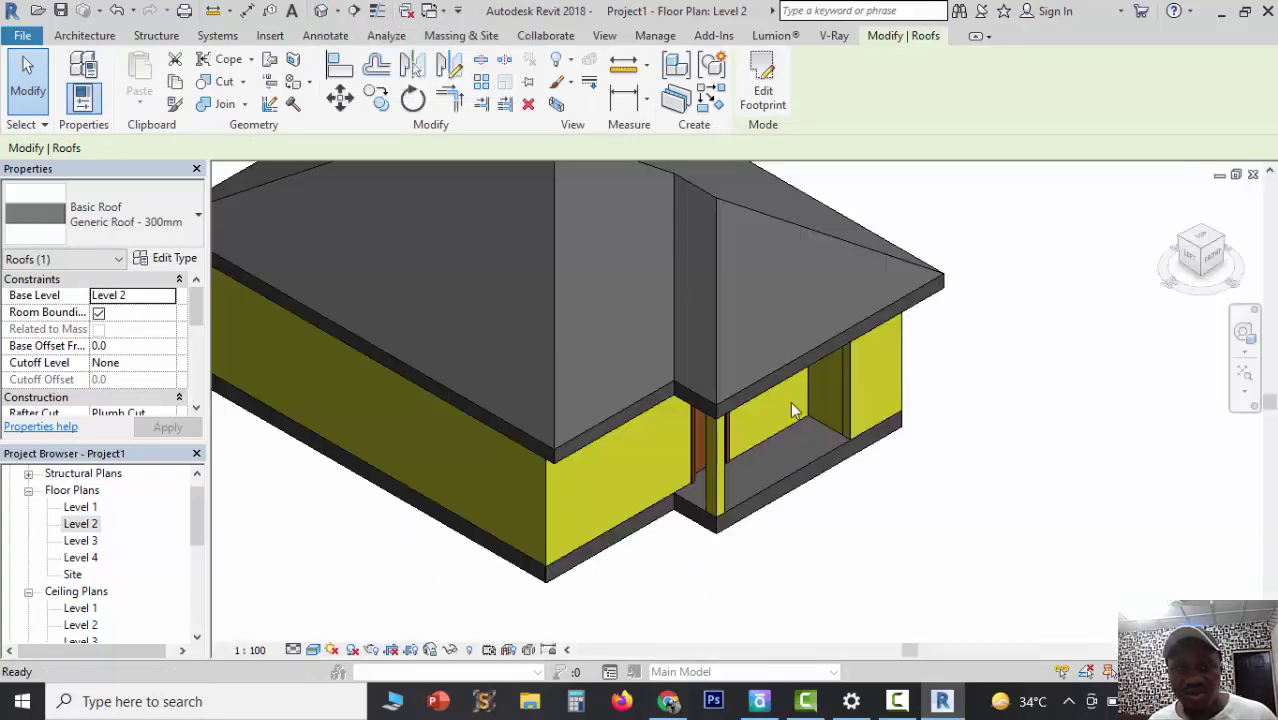
Step: Paint the roof's sloping faces with the Asphalt Shingle material
click(878, 37)
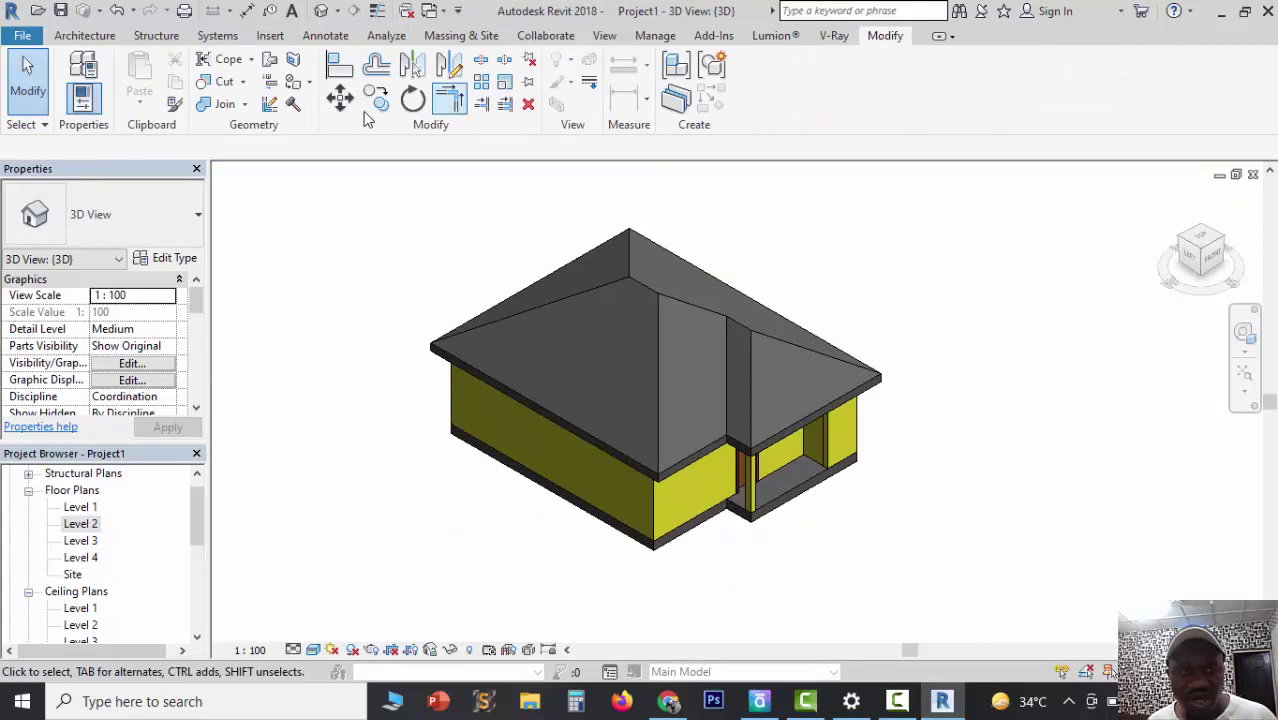
click(293, 104)
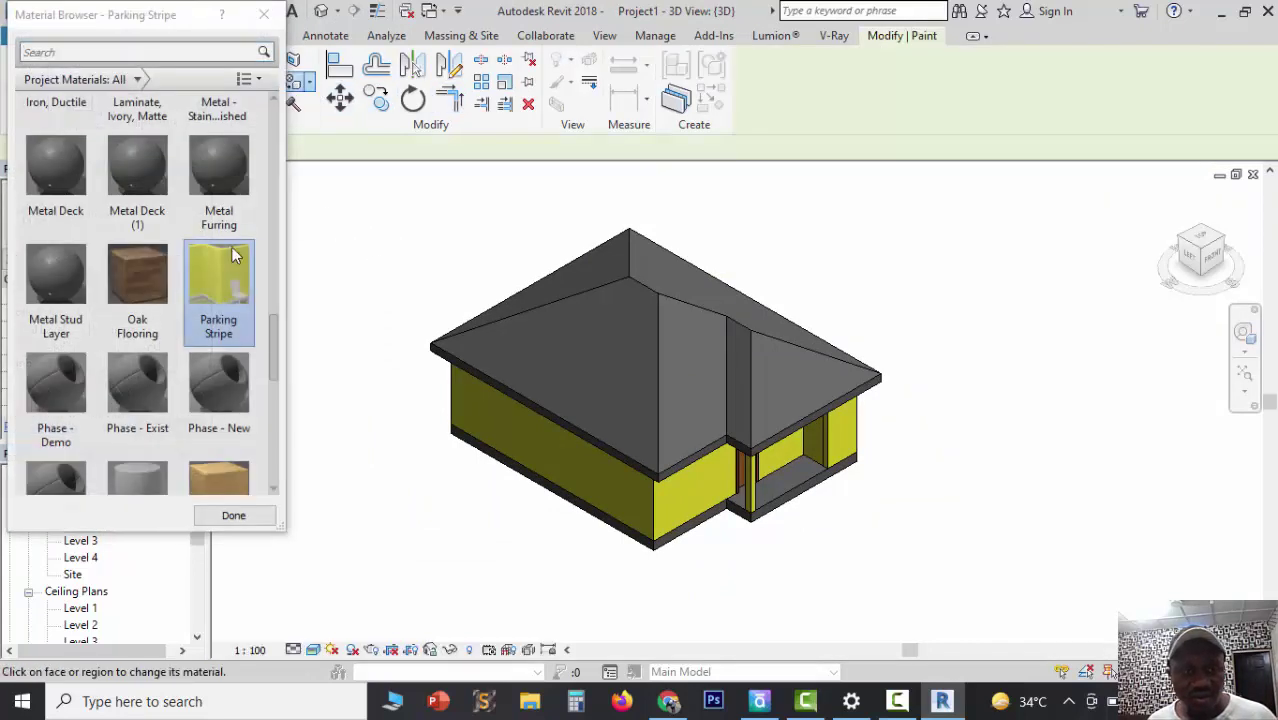
scroll(138, 281, up, 10)
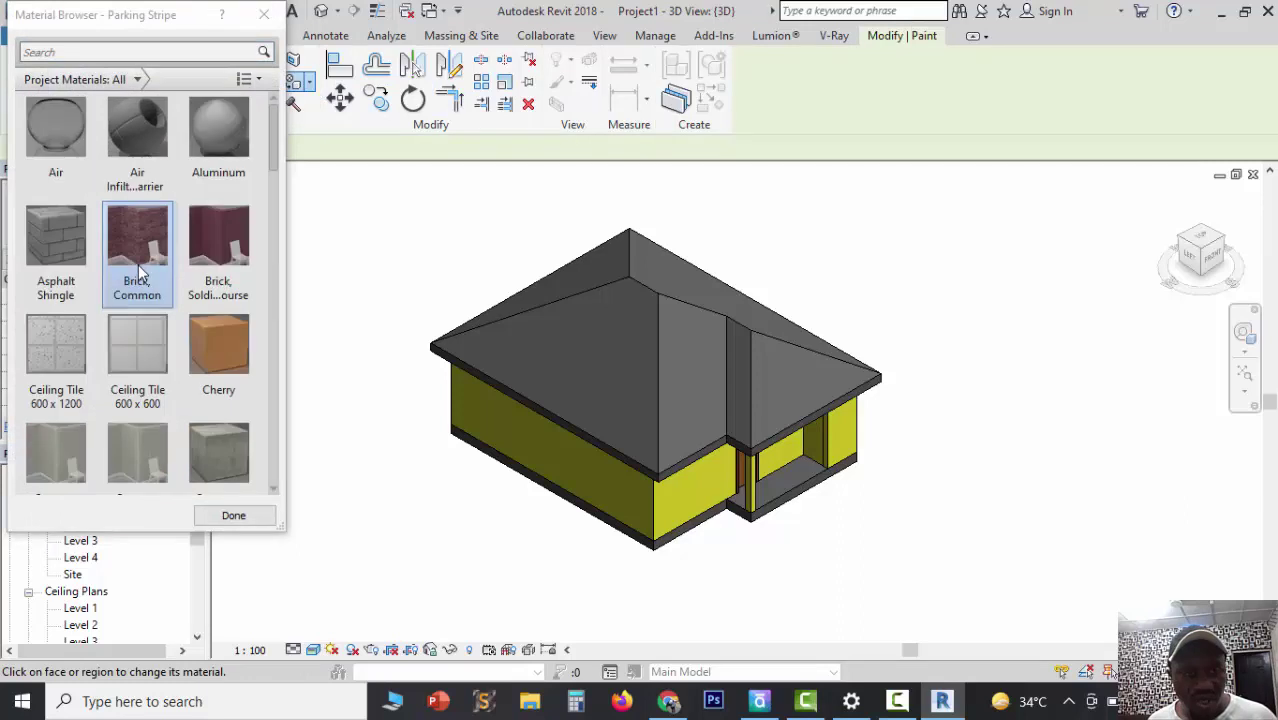
click(56, 240)
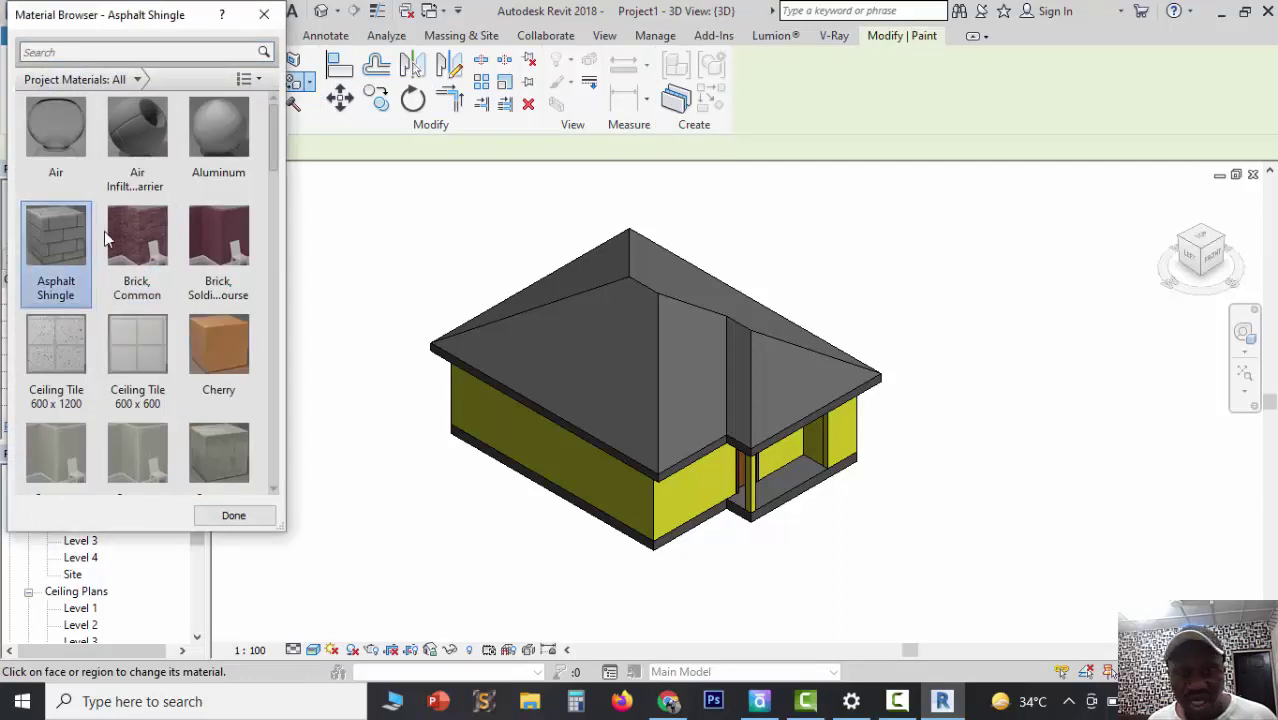
click(696, 341)
scroll(730, 350, up, 3)
click(758, 320)
scroll(740, 310, up, 1)
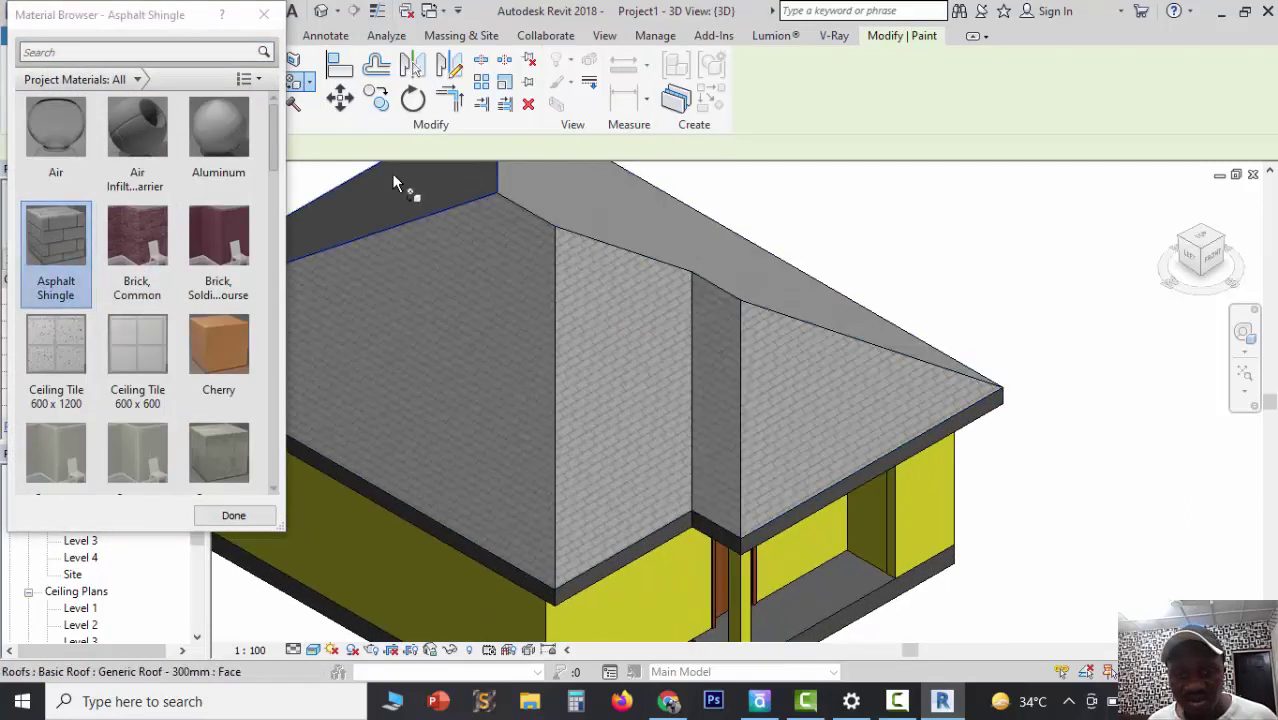
scroll(405, 185, down, 2)
click(417, 181)
scroll(675, 266, down, 1)
scroll(746, 393, up, 4)
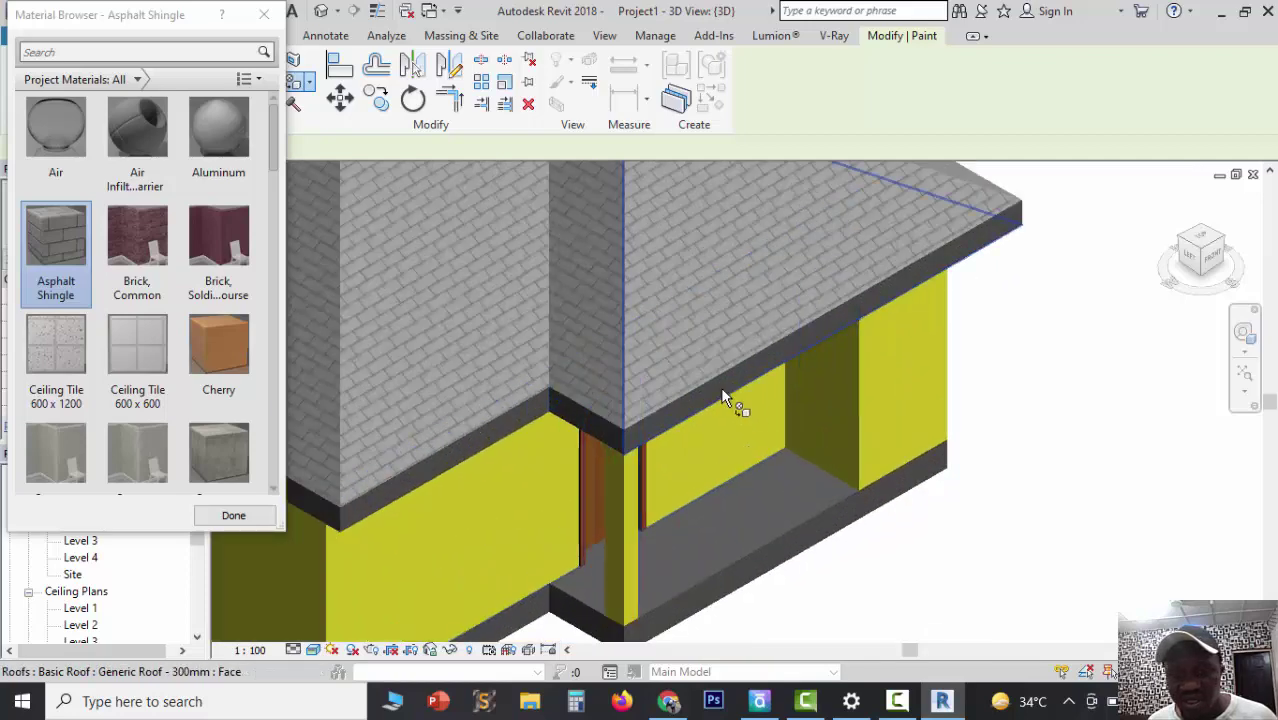
Step: Paint the roof's vertical eave edges around the porch and main south front with Asphalt Shingle
scroll(715, 390, up, 2)
click(706, 384)
scroll(650, 380, up, 3)
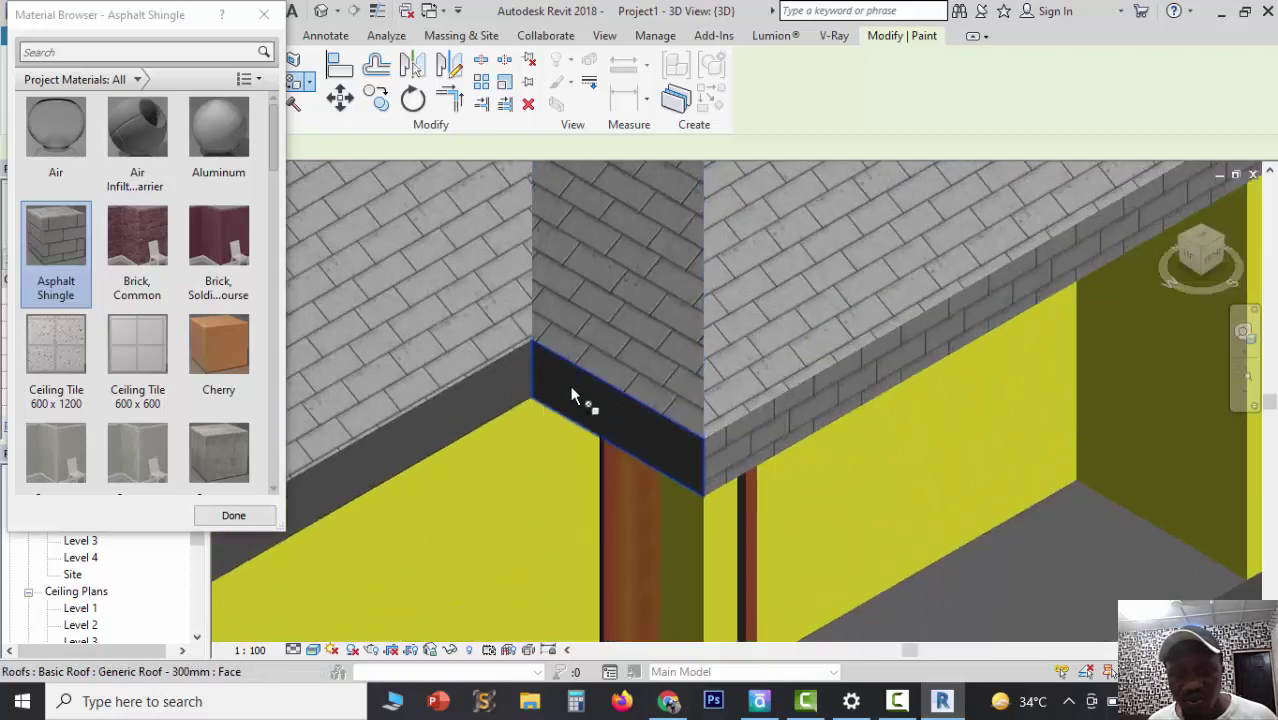
click(570, 395)
scroll(667, 318, down, 4)
scroll(545, 375, up, 3)
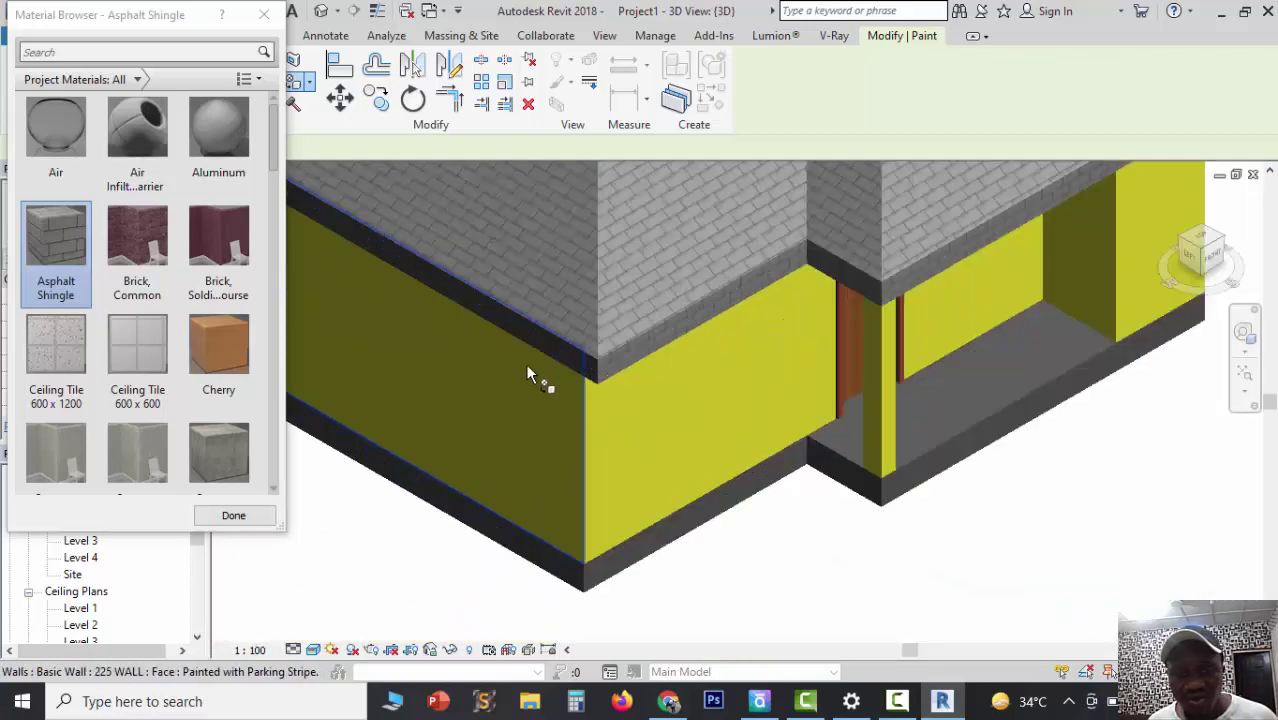
scroll(600, 335, up, 3)
click(605, 333)
scroll(605, 330, down, 3)
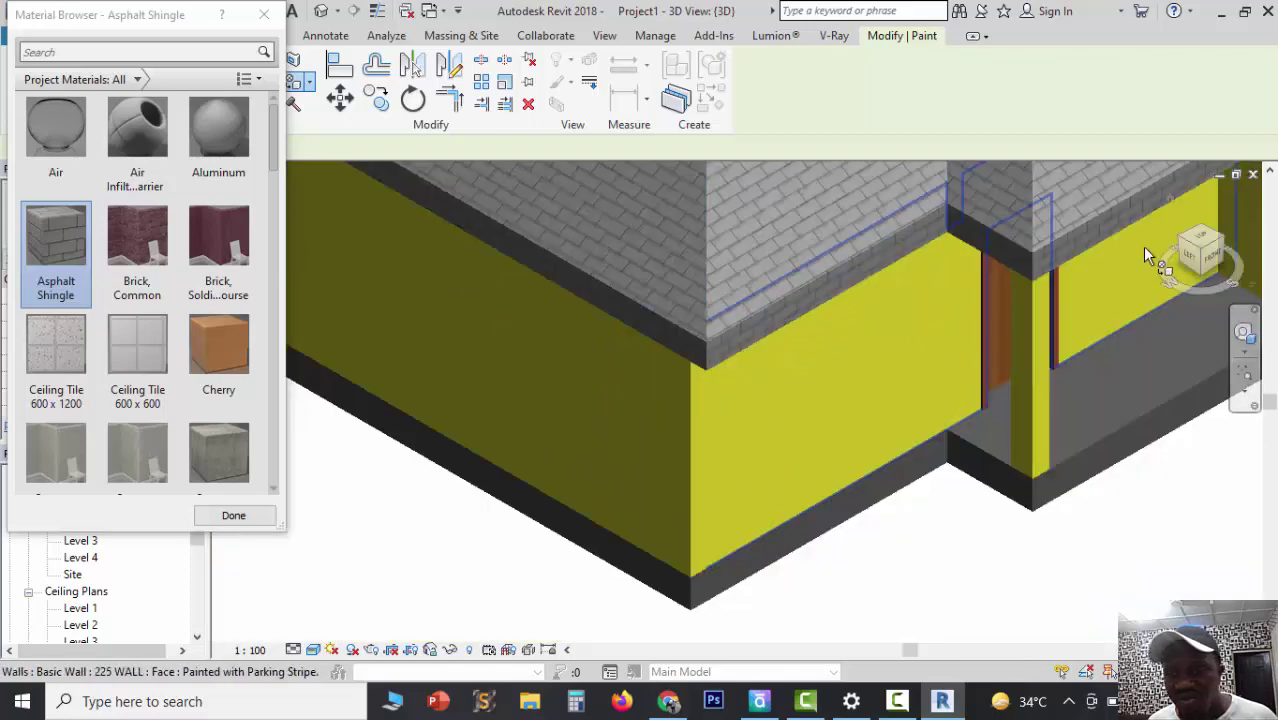
Step: Turn the 3D view to the front-right corner and paint the roof's east eave edge with Asphalt Shingle
click(1207, 243)
scroll(915, 265, up, 5)
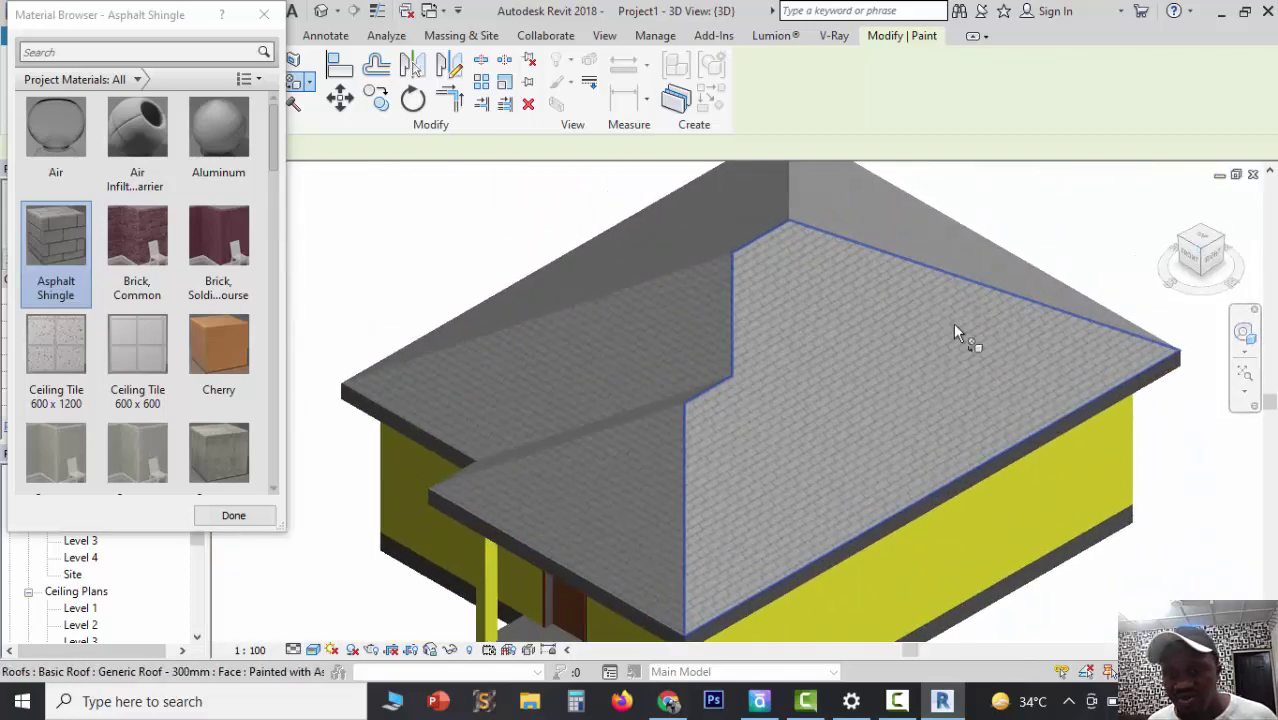
scroll(1000, 335, up, 4)
click(1135, 347)
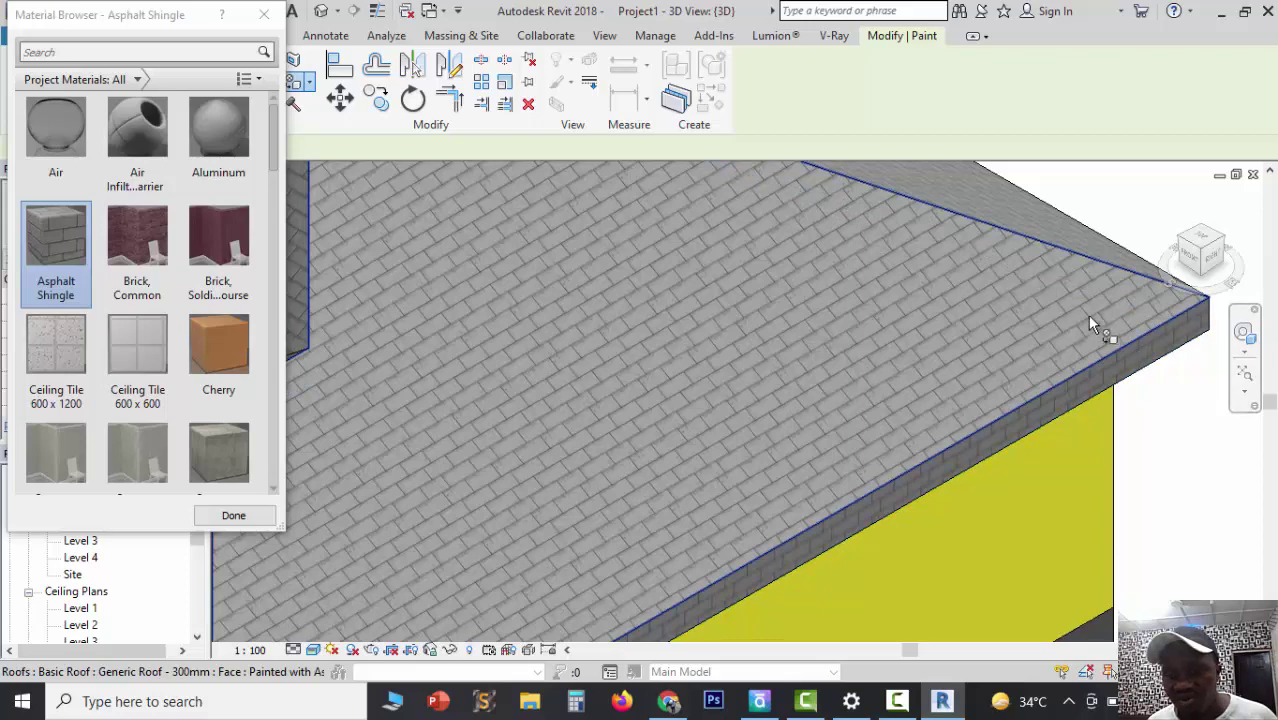
scroll(1030, 330, down, 4)
scroll(889, 483, up, 5)
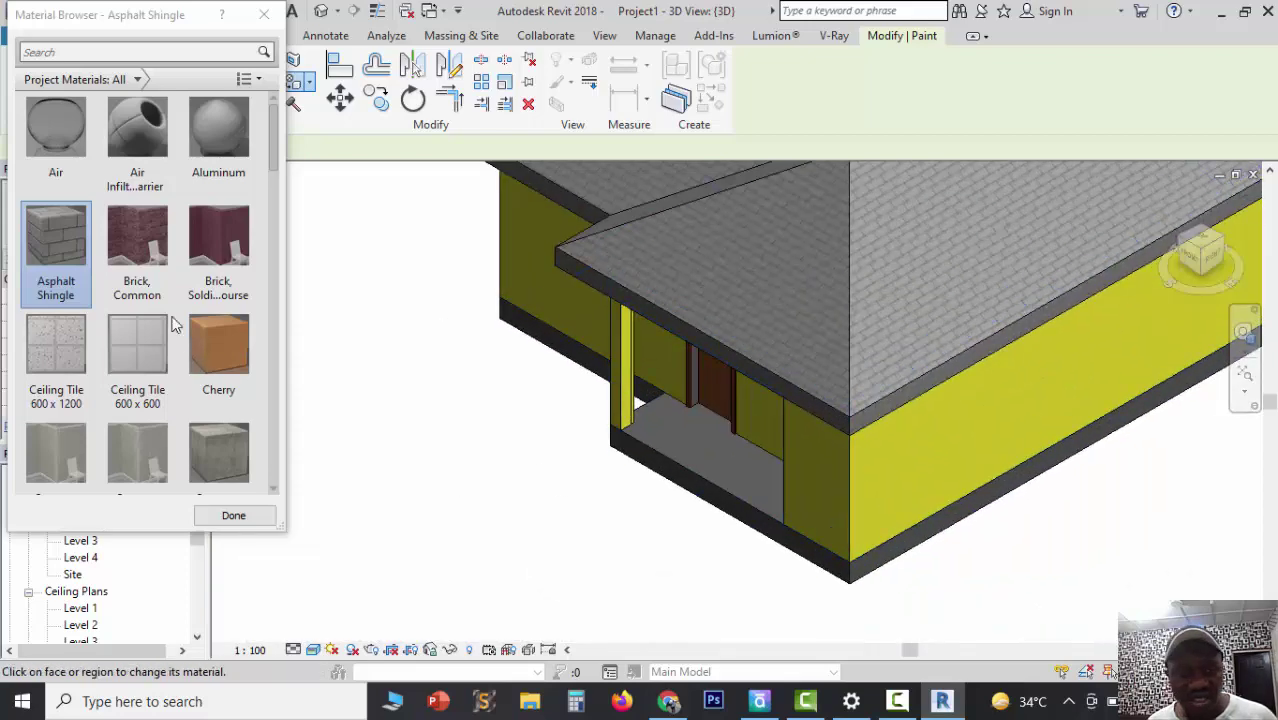
Step: Paint the porch floor surface with the Ceiling Tile 600 x 1200 material and finish painting
click(60, 345)
scroll(694, 445, up, 3)
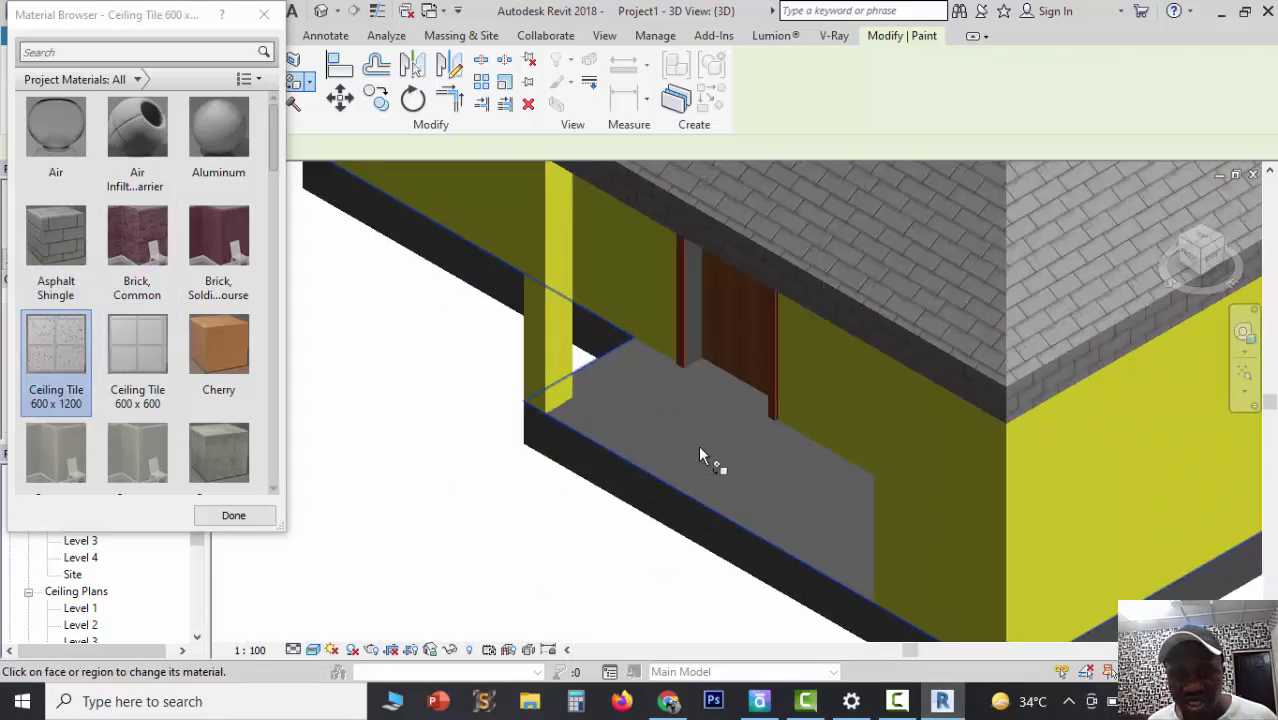
click(699, 450)
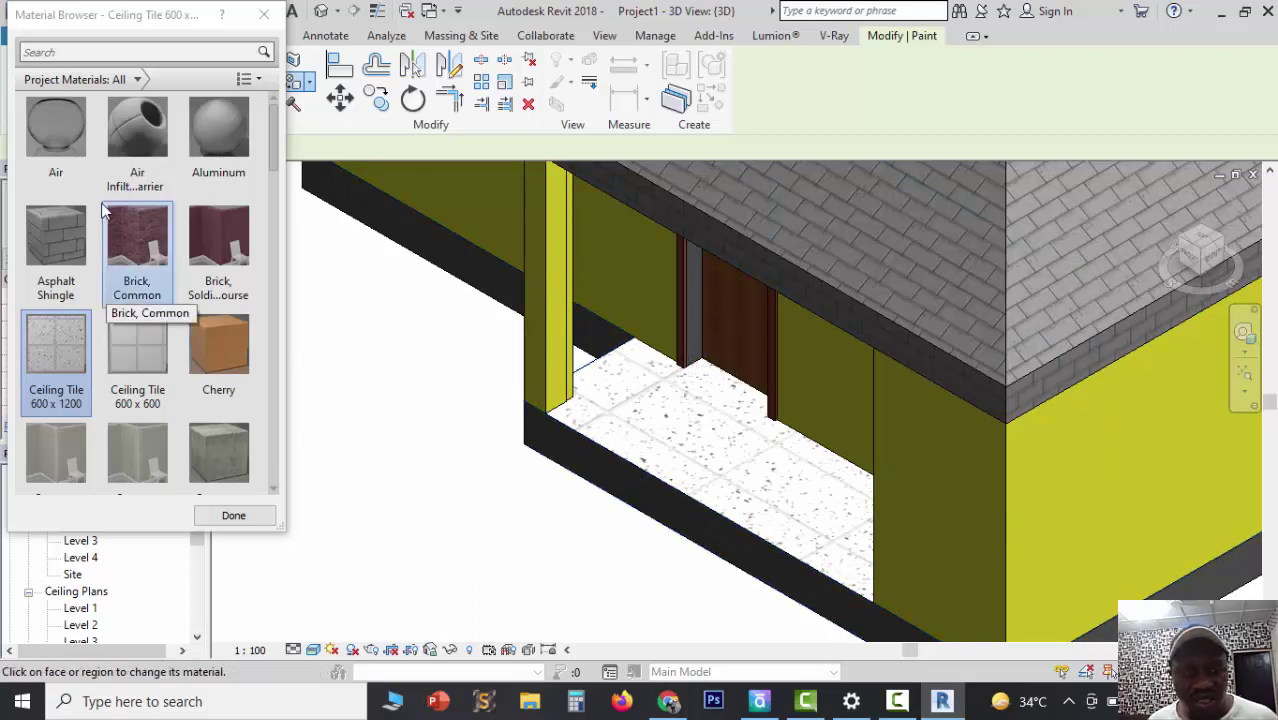
scroll(137, 240, down, 5)
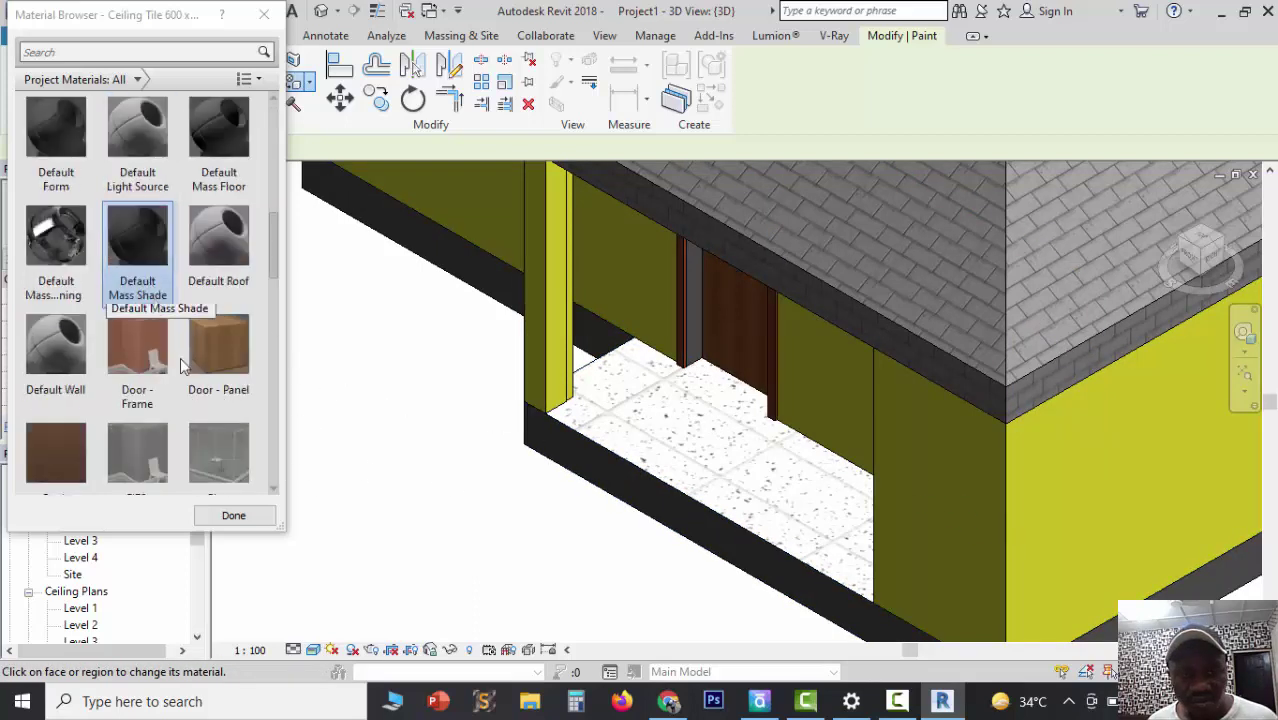
click(234, 516)
scroll(551, 432, down, 5)
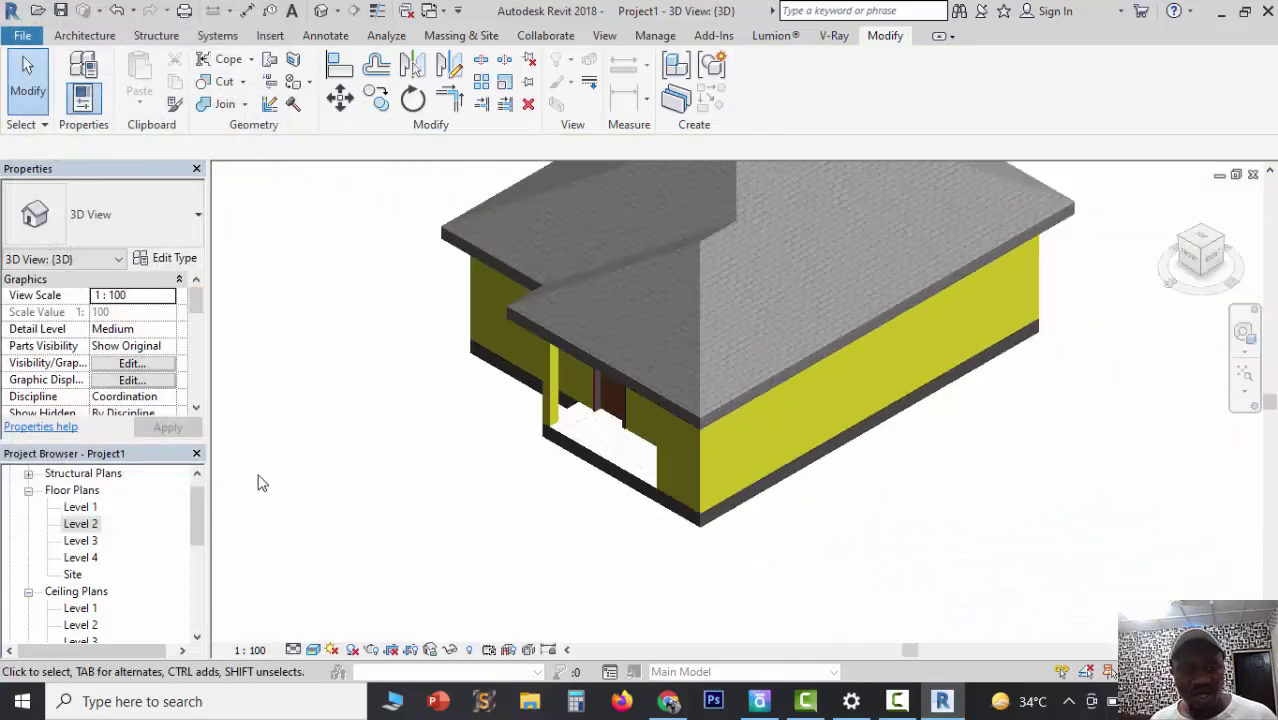
Step: In the Level 1 floor plan, start a 900mm Pipe railing and sketch its 1087.5 mm west side from the house wall to the porch column
double_click(80, 507)
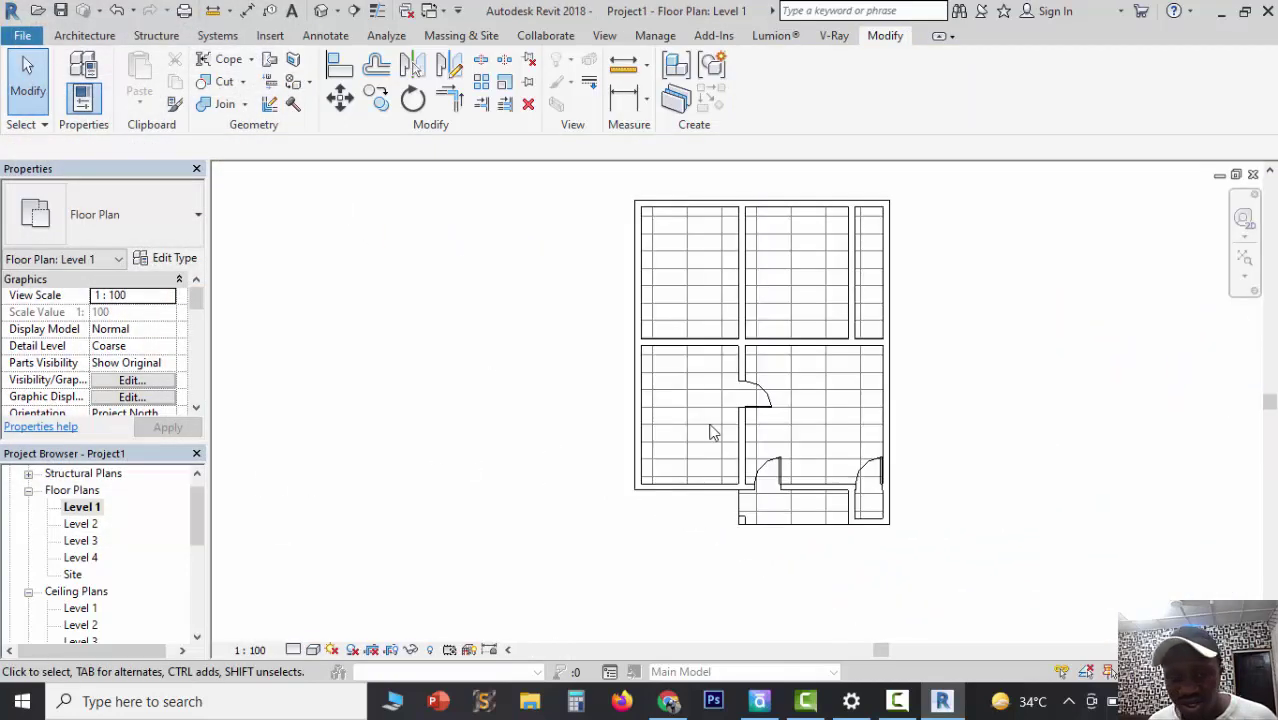
scroll(910, 510, up, 3)
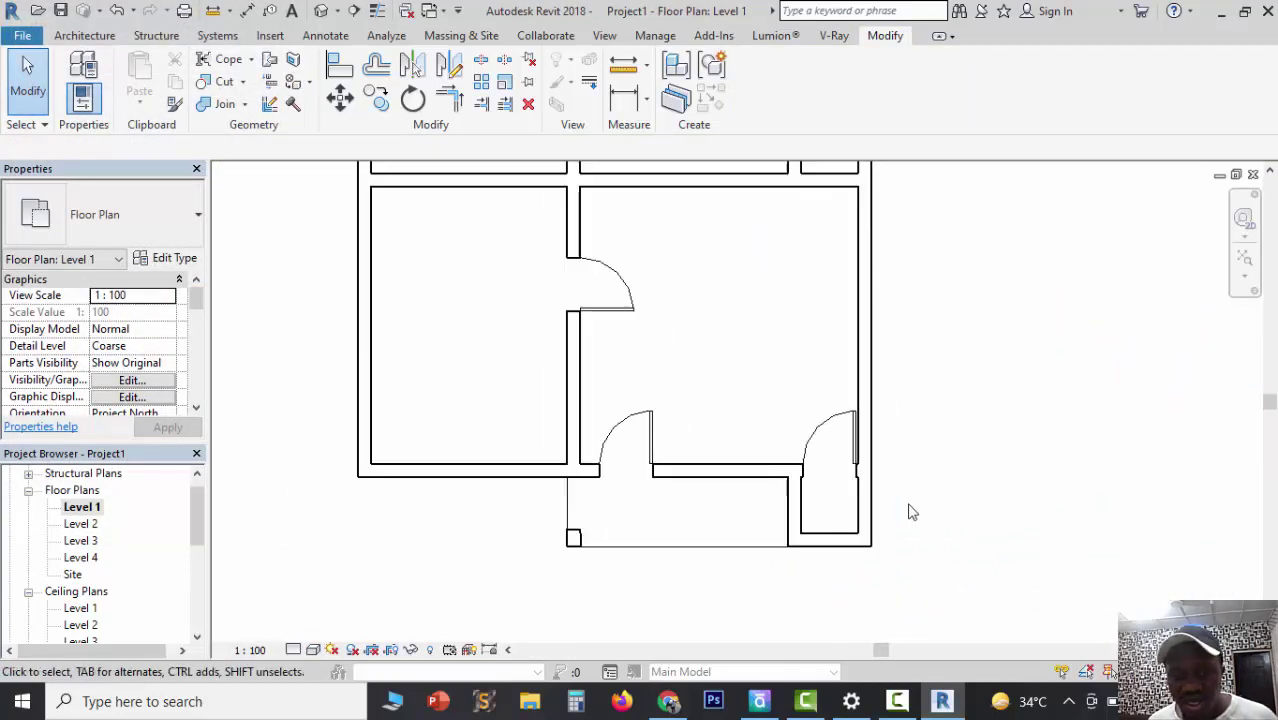
click(105, 37)
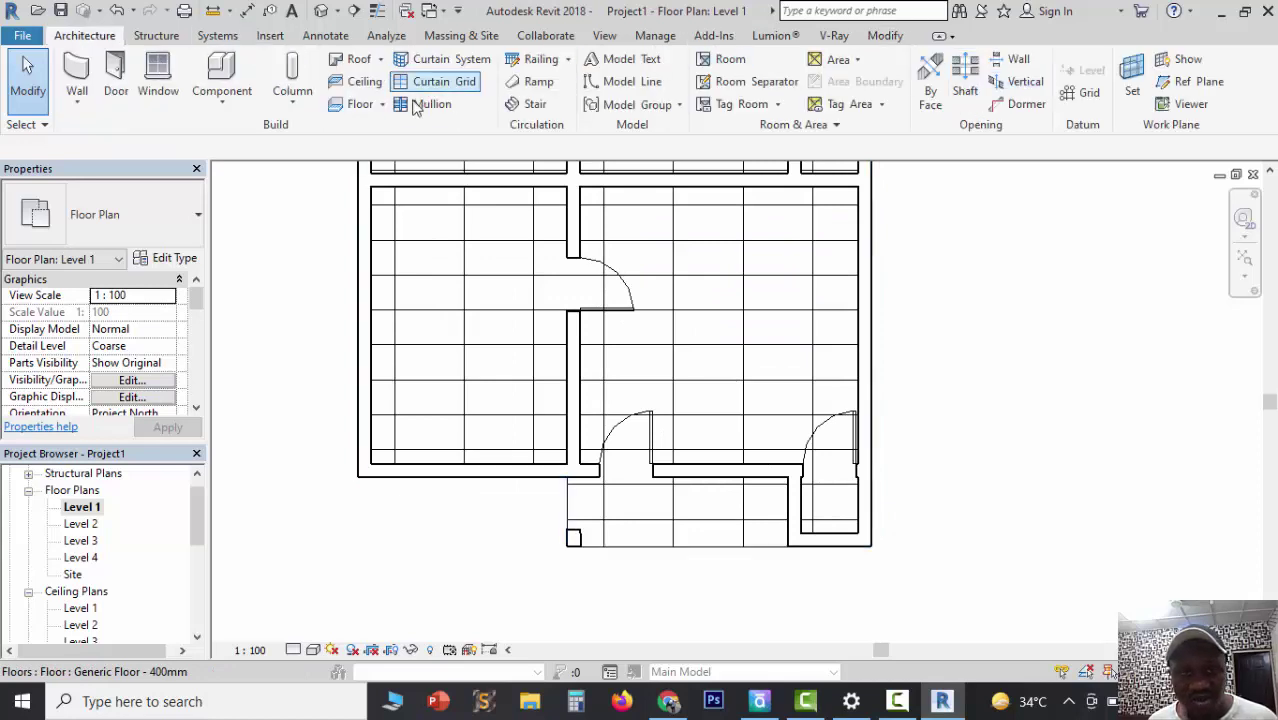
click(535, 59)
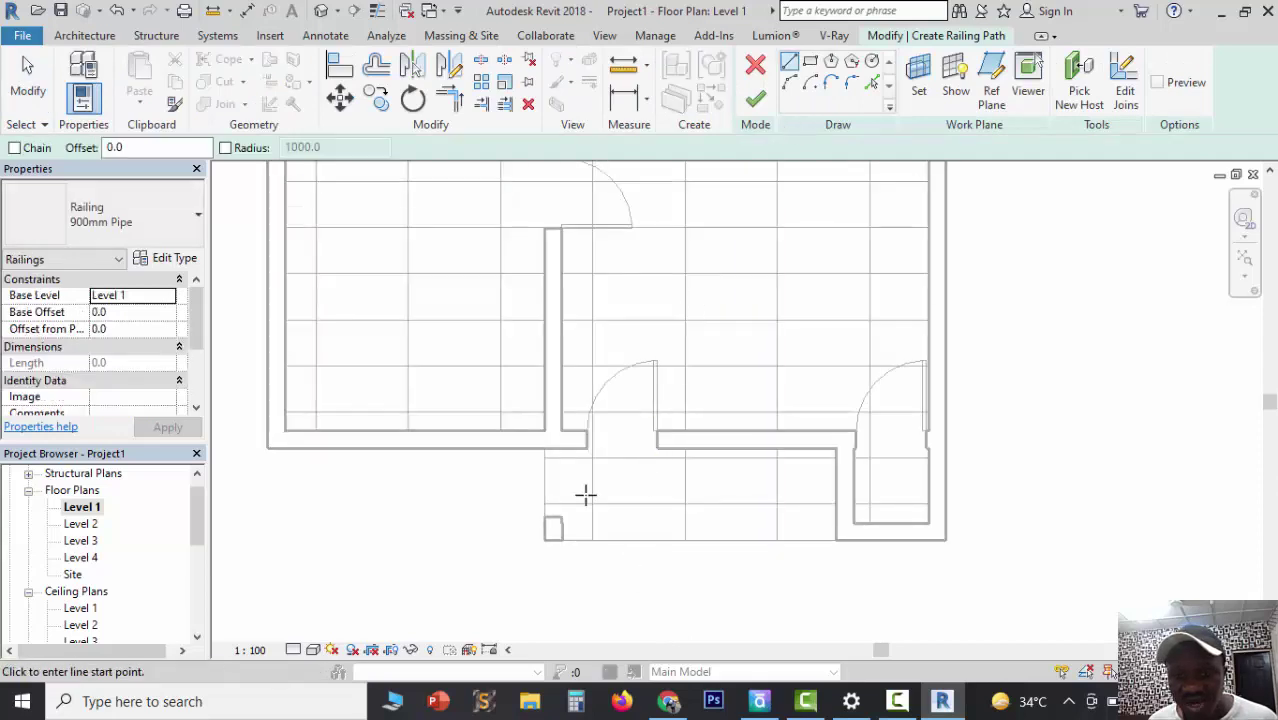
scroll(580, 490, up, 3)
click(544, 433)
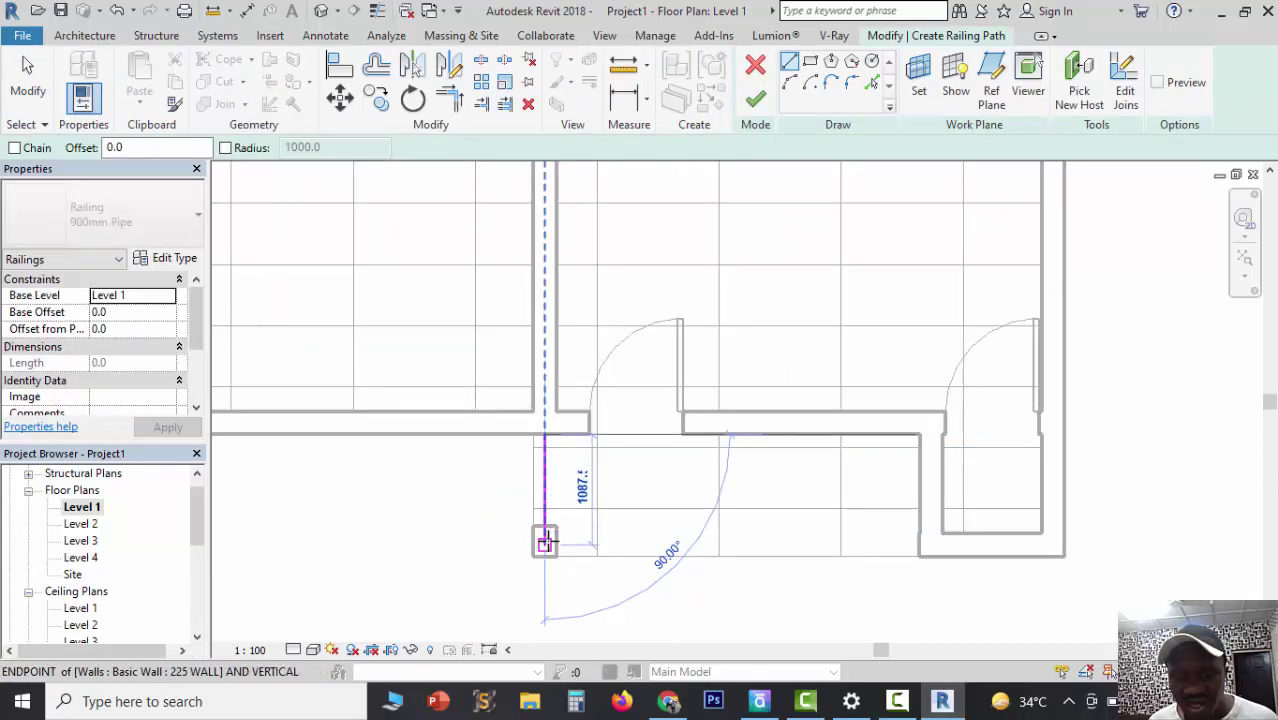
click(543, 538)
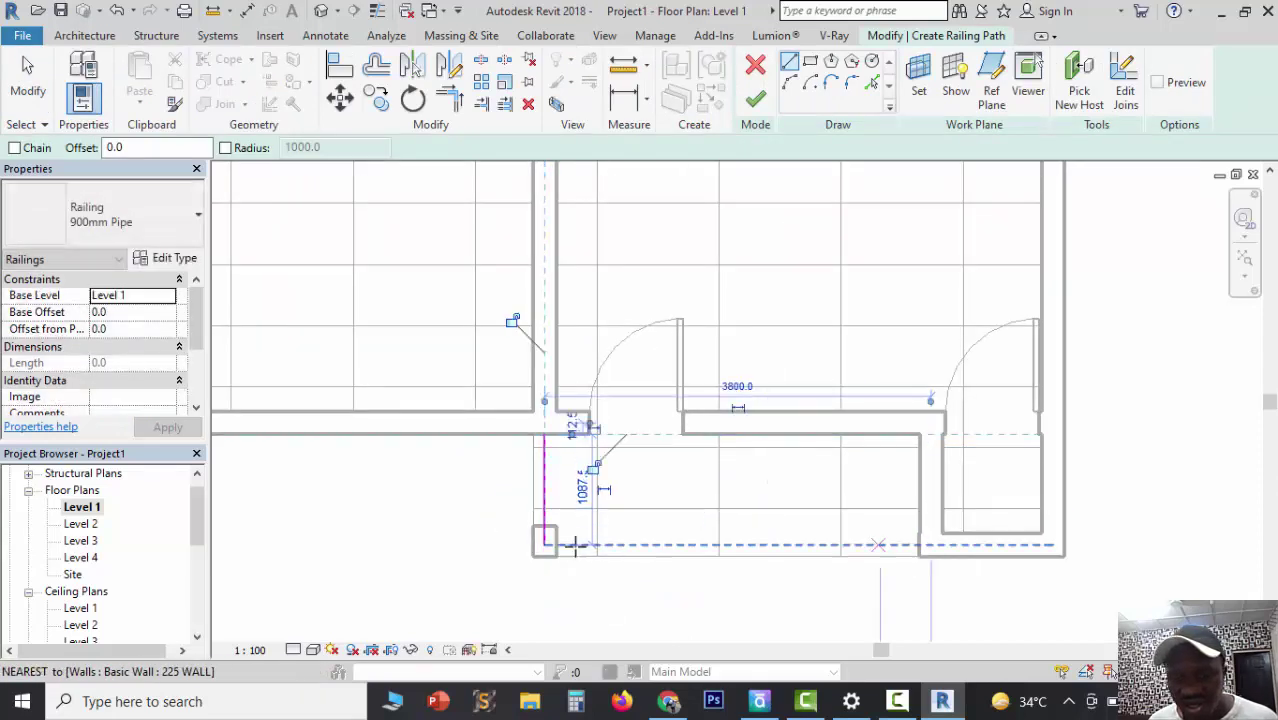
Step: Sketch the railing's 3680 mm front segment from the porch column to the projecting room's wall and finish the railing
click(544, 543)
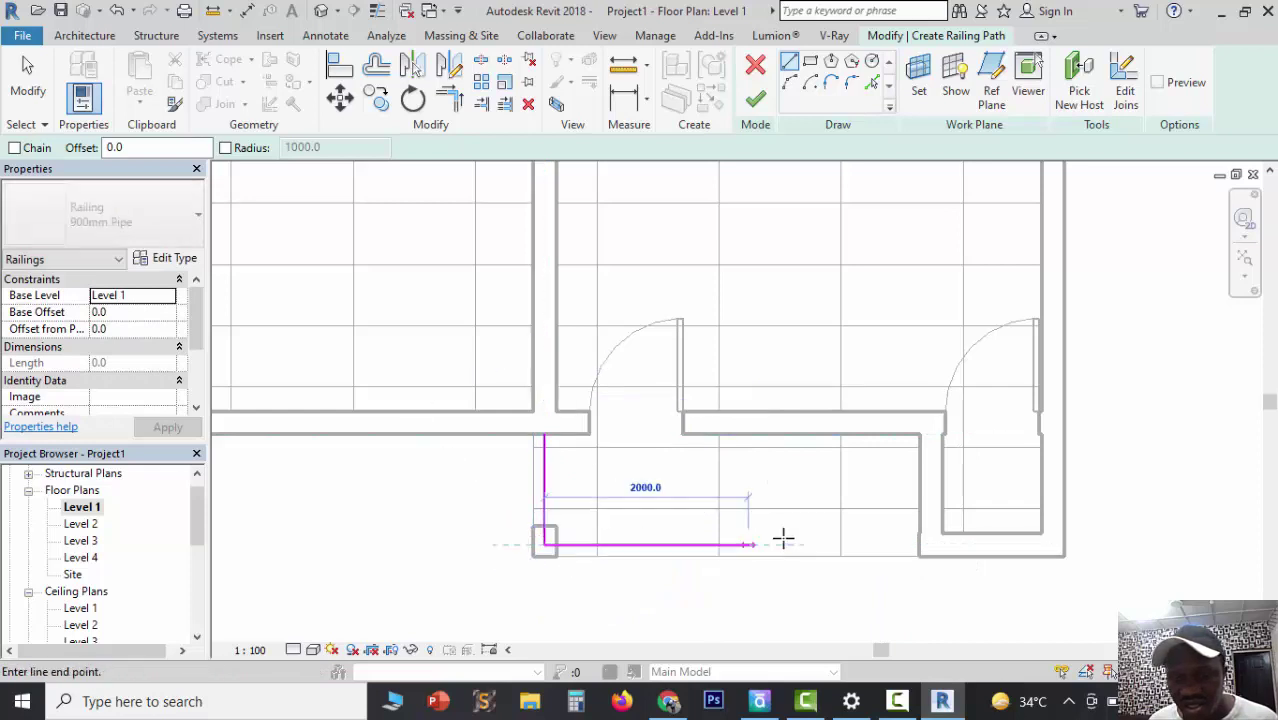
click(918, 545)
key(Escape)
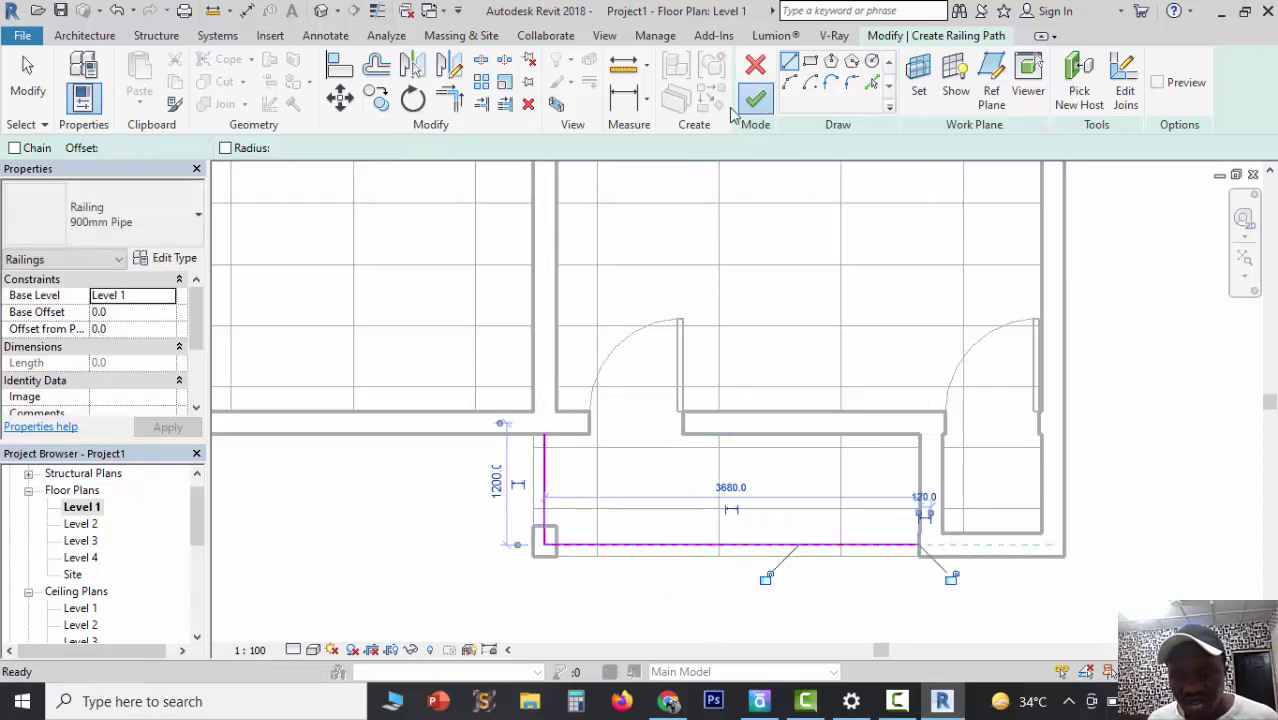
click(756, 98)
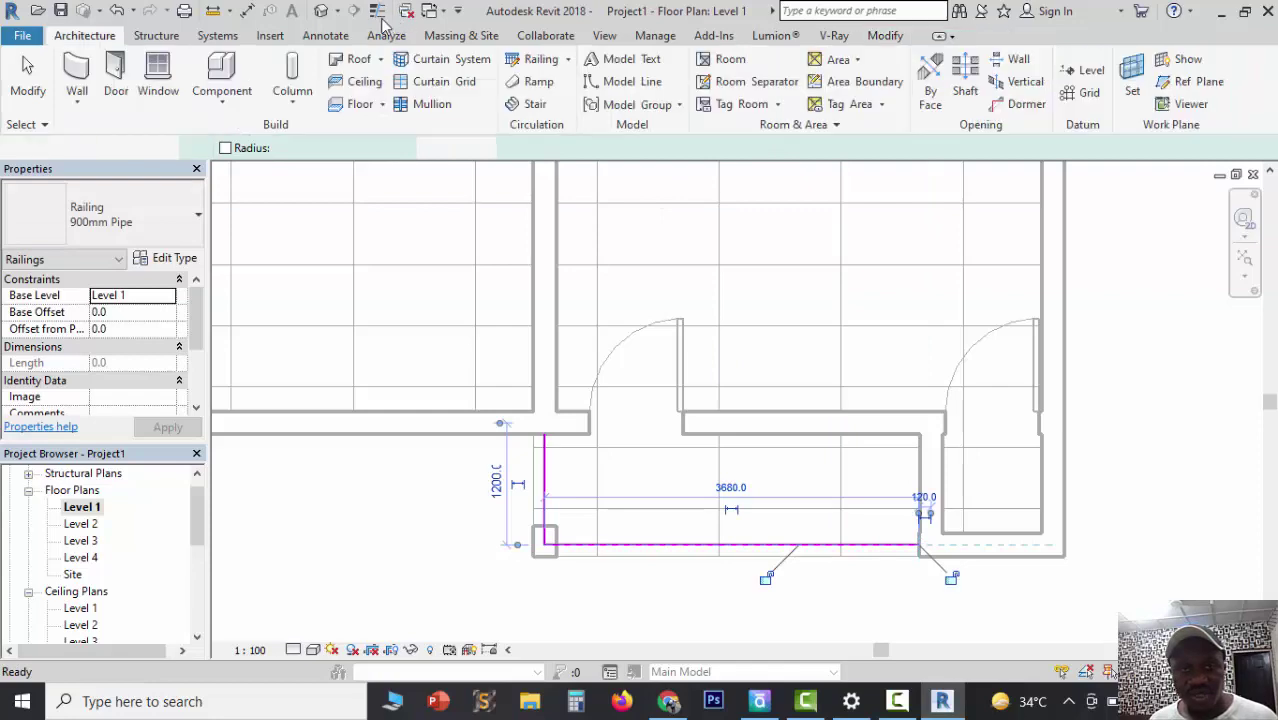
Step: View the porch railing in 3D from the house's front-left corner
click(321, 10)
key(Escape)
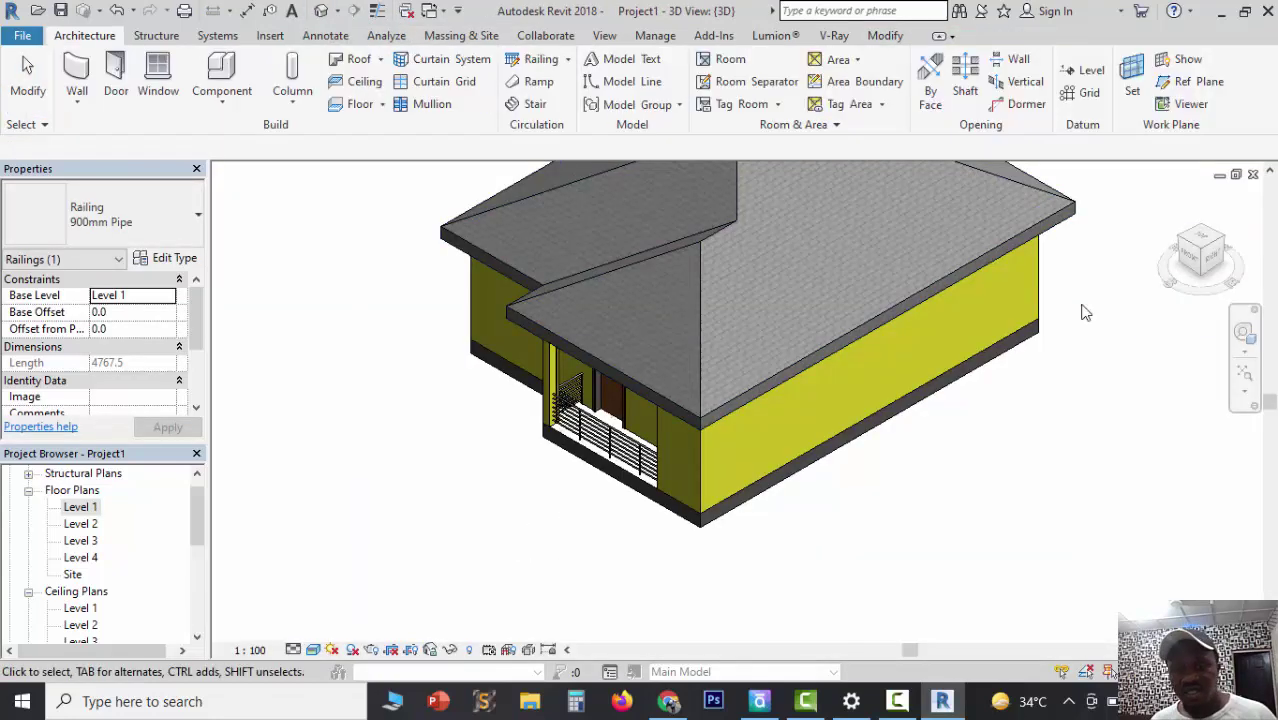
click(1184, 249)
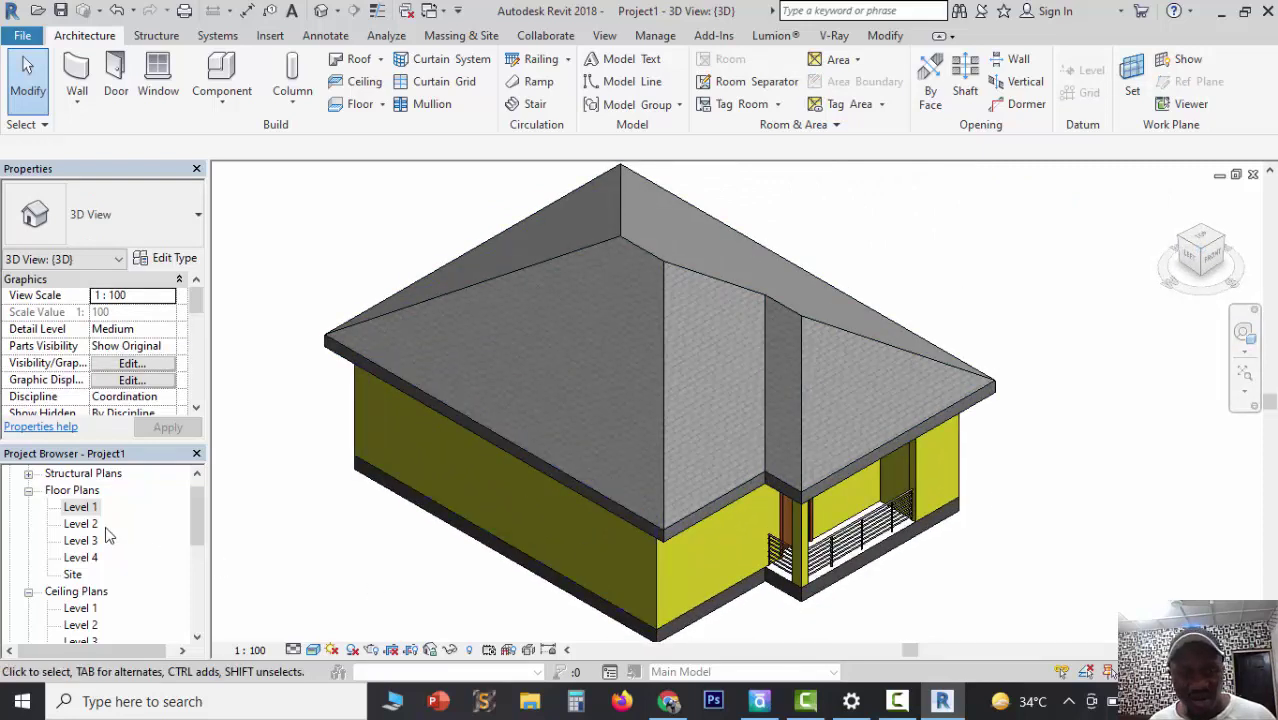
Step: In the Level 1 plan, place M_Fixed 0610 x 0610mm windows in the southwest room's west and south walls and the small projecting room's south wall
double_click(82, 508)
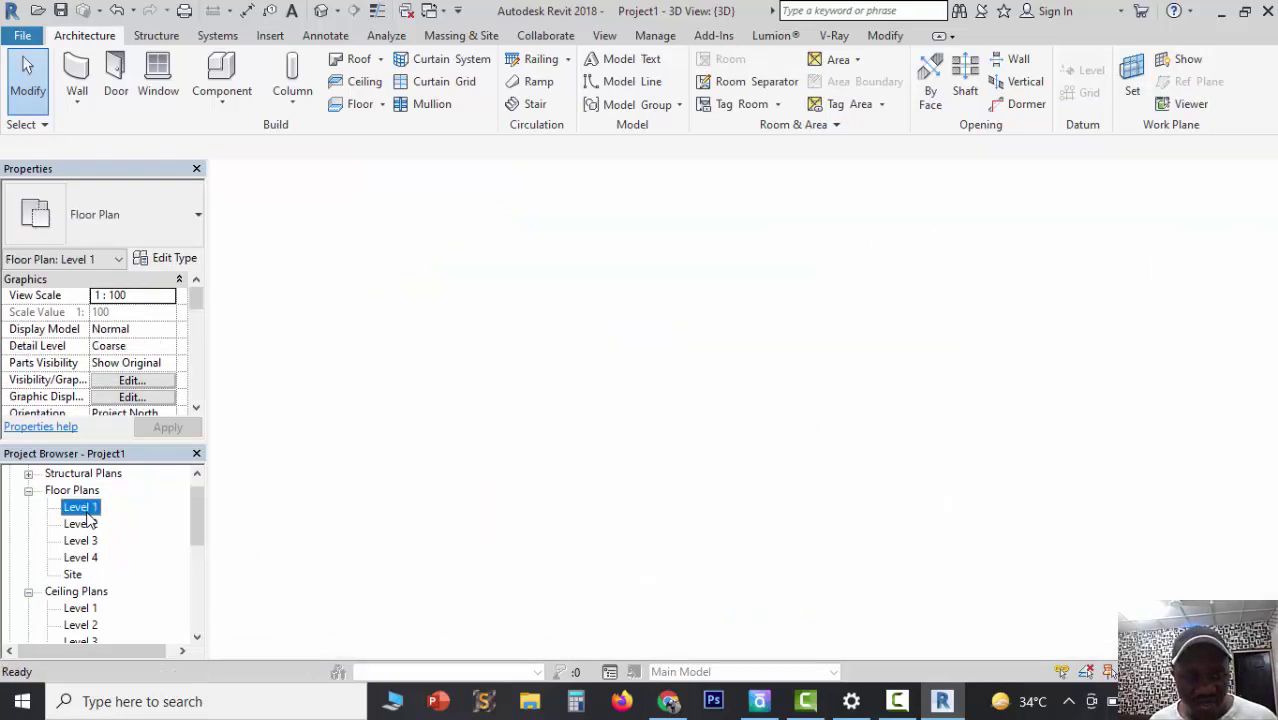
scroll(571, 346, down, 4)
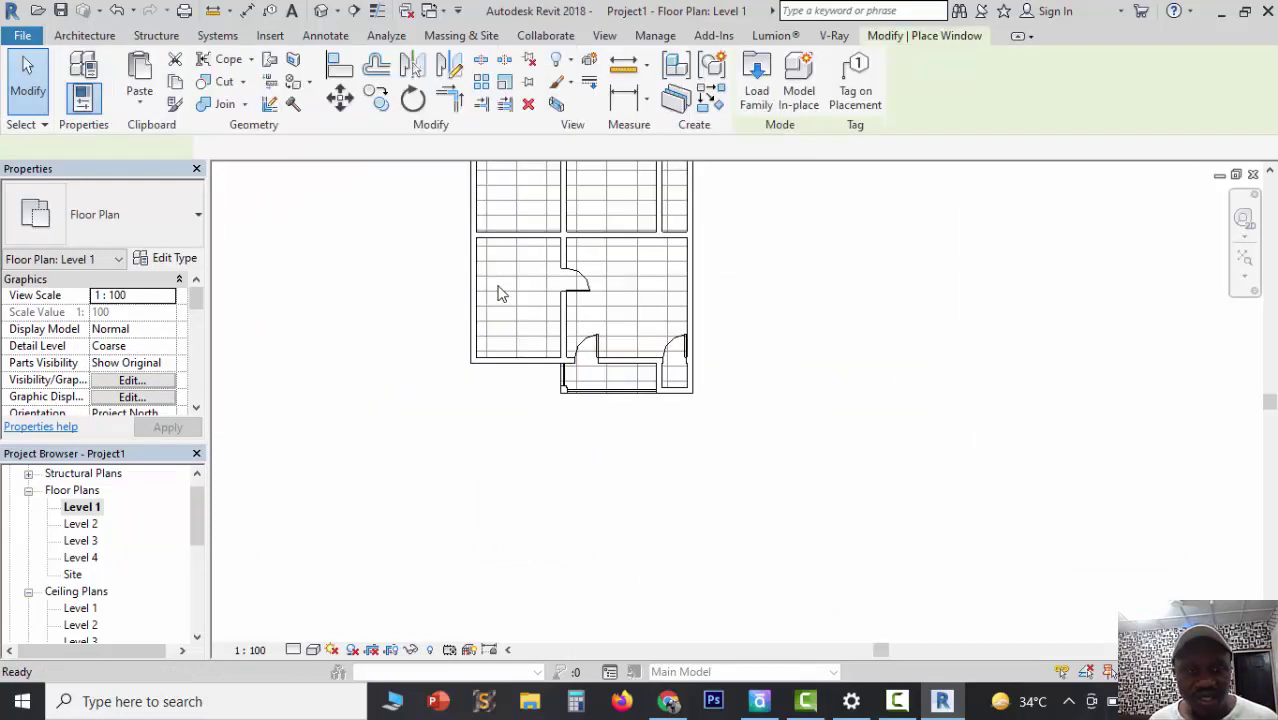
click(192, 230)
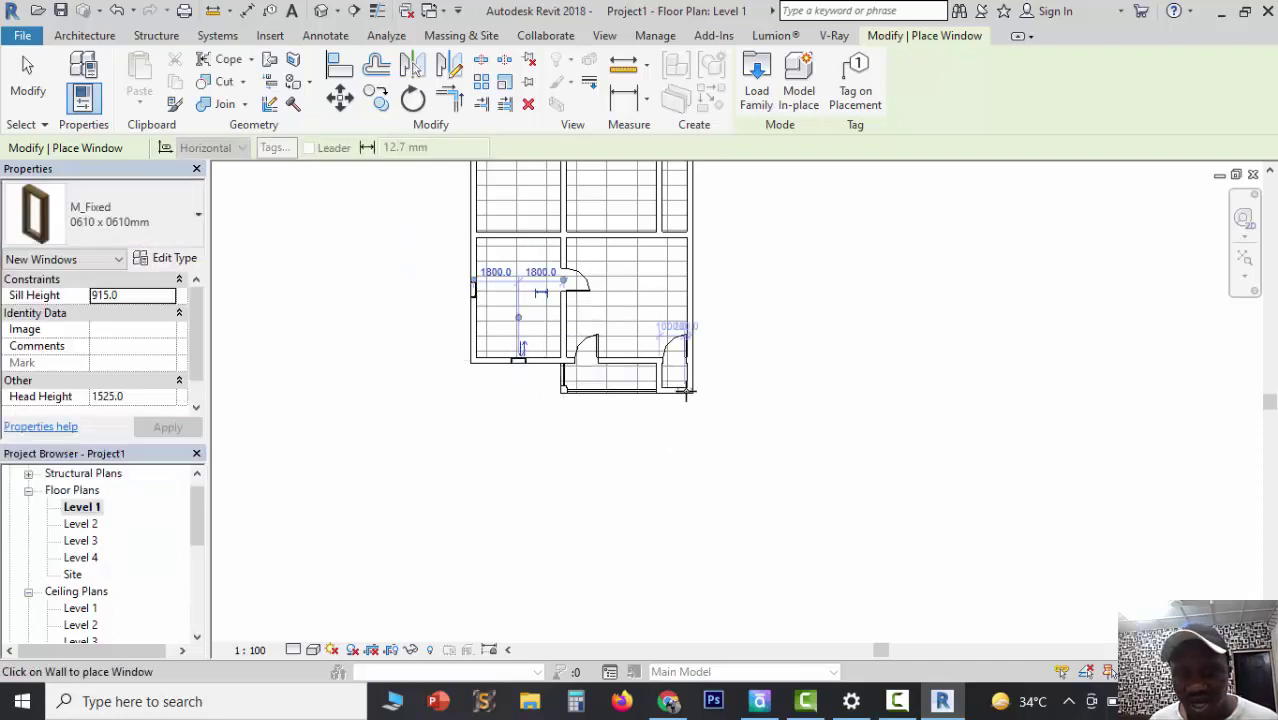
scroll(686, 392, up, 3)
scroll(669, 390, down, 5)
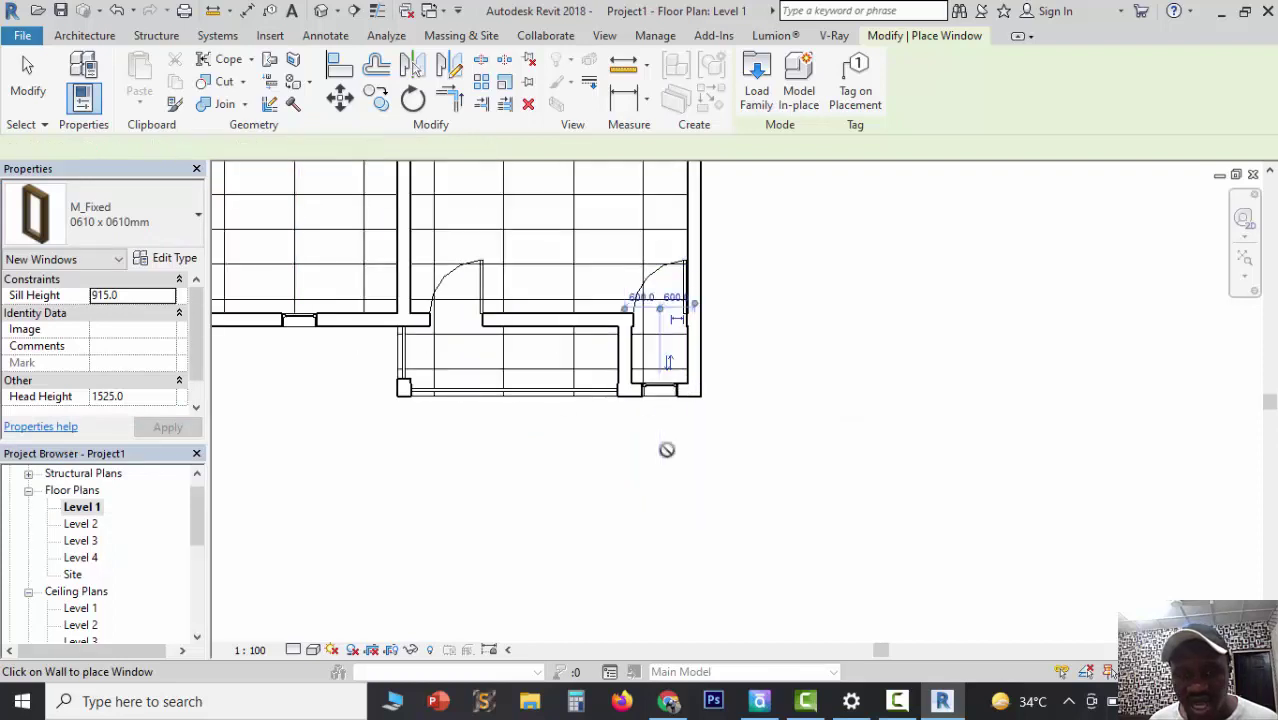
Step: Place further windows in the southeast room's east wall and the rear rooms' west, north and east outer walls, and finish placing
scroll(686, 354, down, 2)
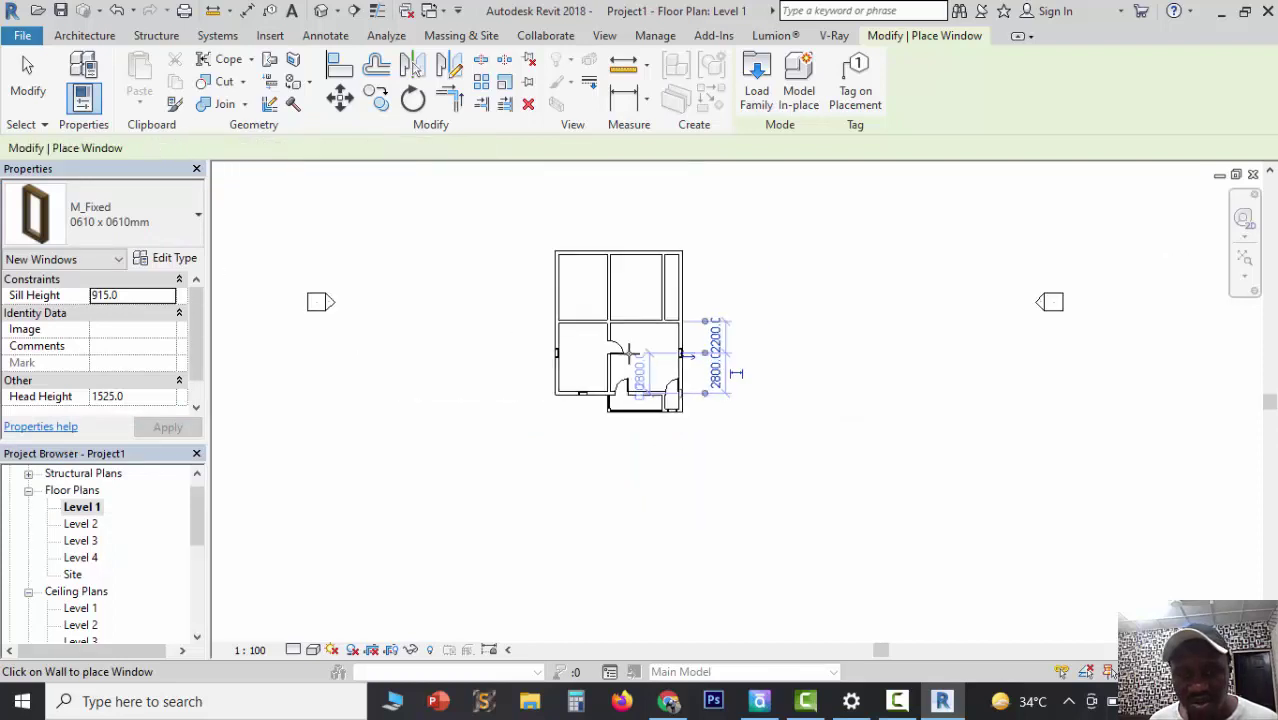
scroll(585, 325, up, 3)
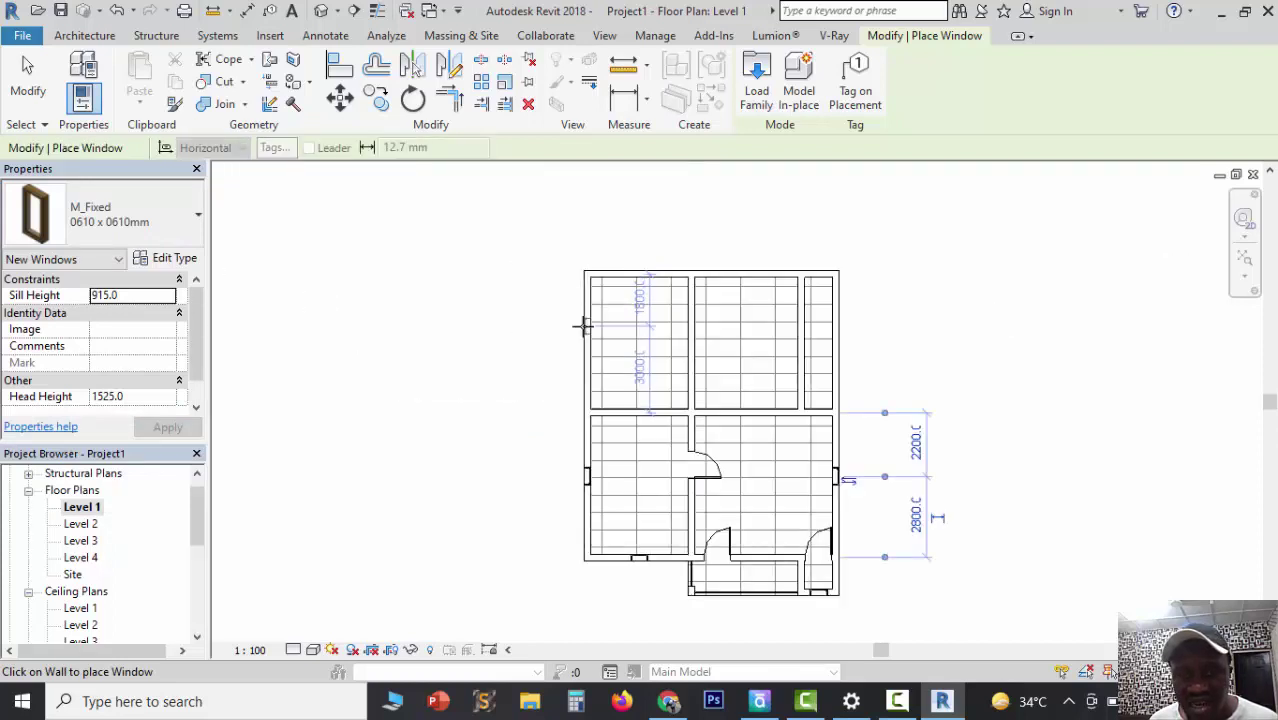
click(639, 272)
click(737, 272)
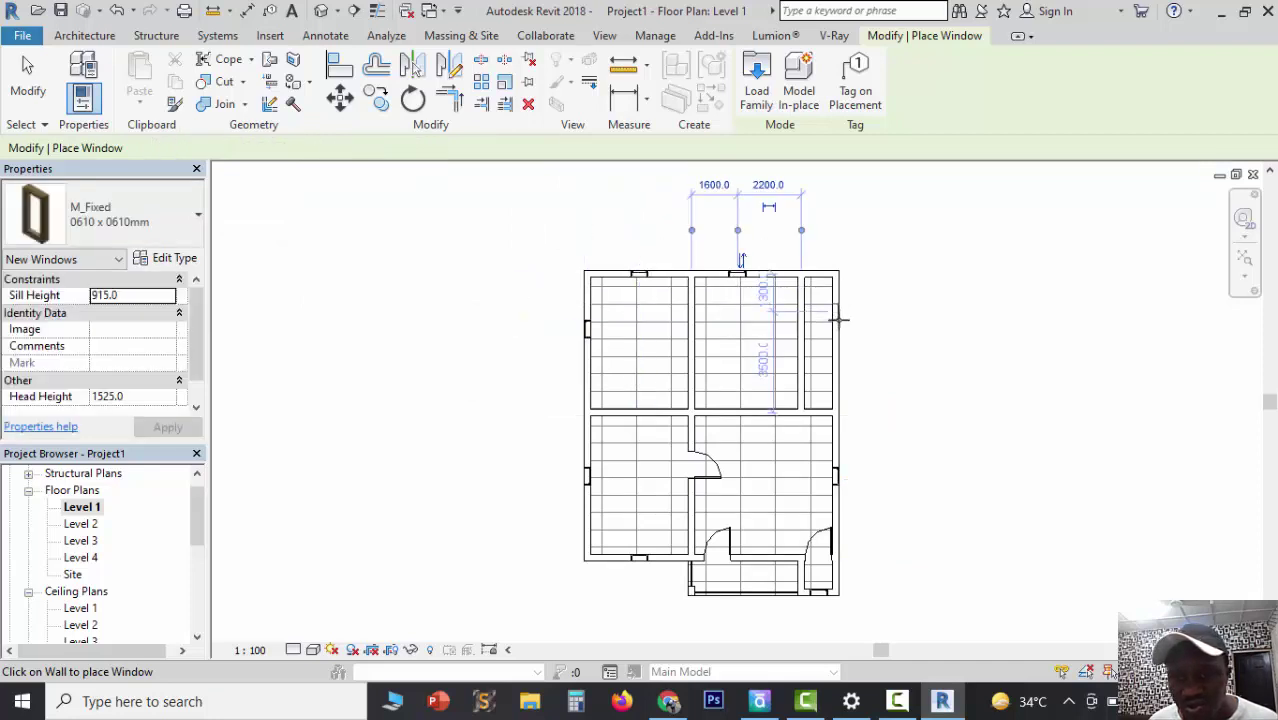
click(840, 320)
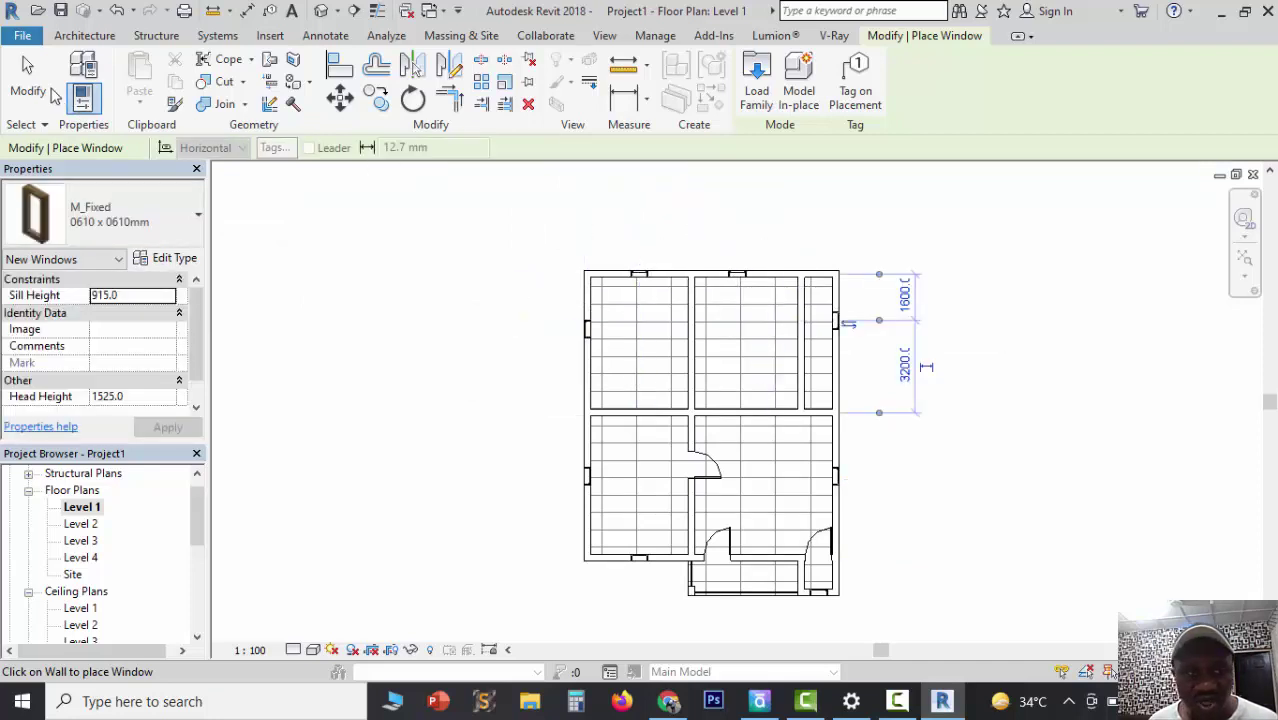
click(28, 78)
Step: Inspect the placed windows on the west and south fronts in the 3D view
click(321, 11)
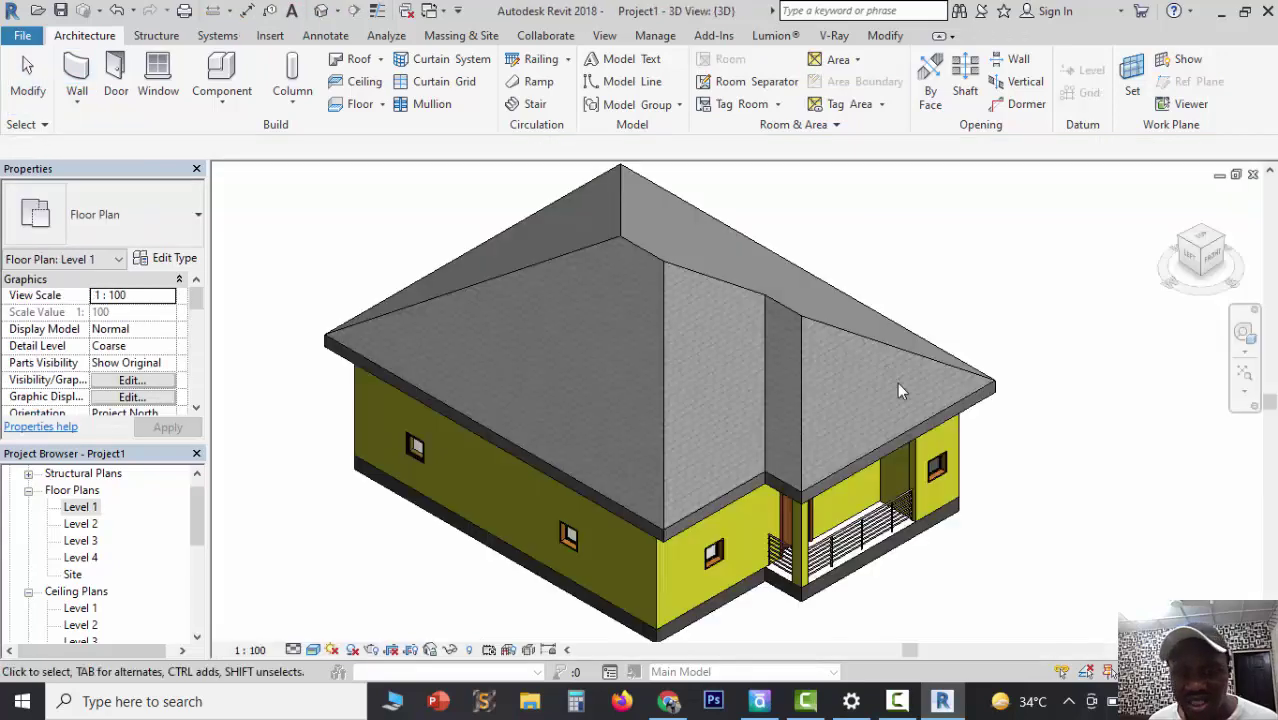
scroll(941, 586, up, 3)
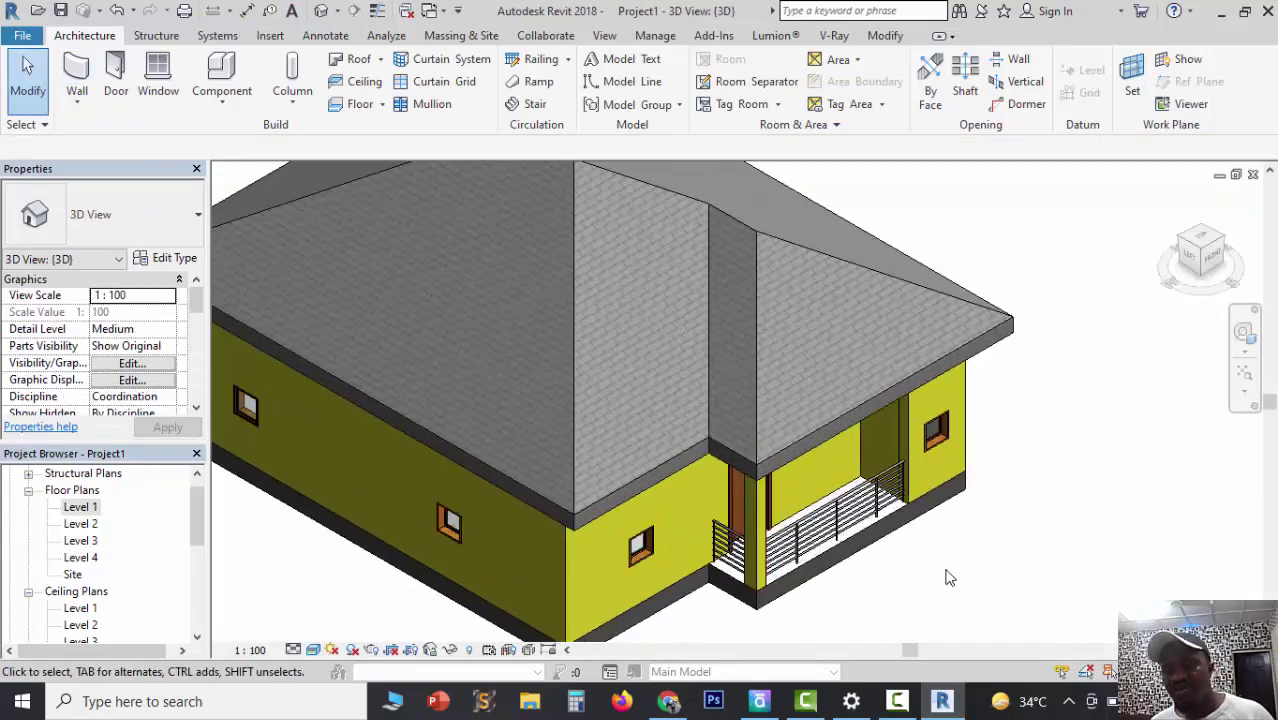